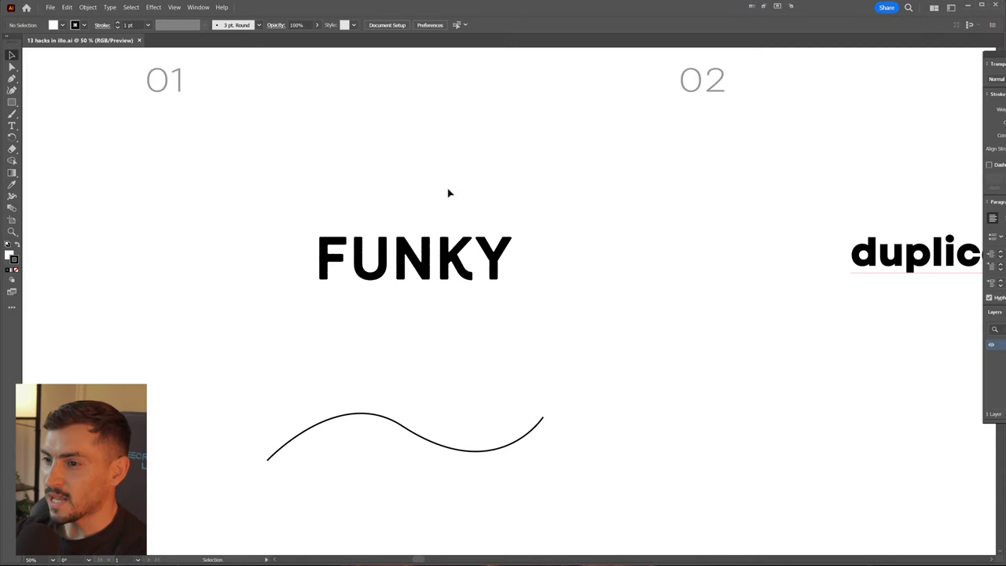
Start path text on the wavy line below the word FUNKY in section 01.
drag(453, 219, 441, 209)
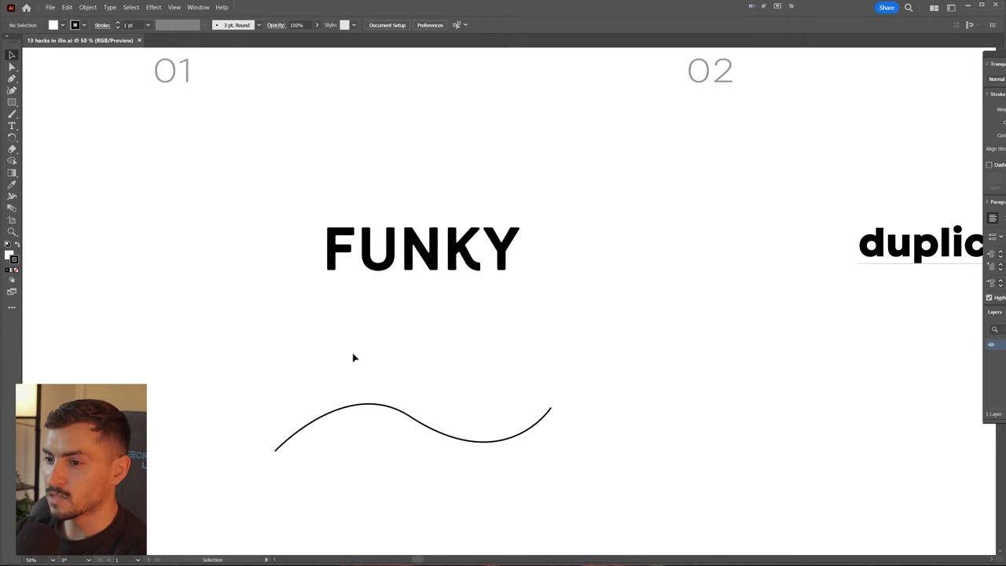
key(t)
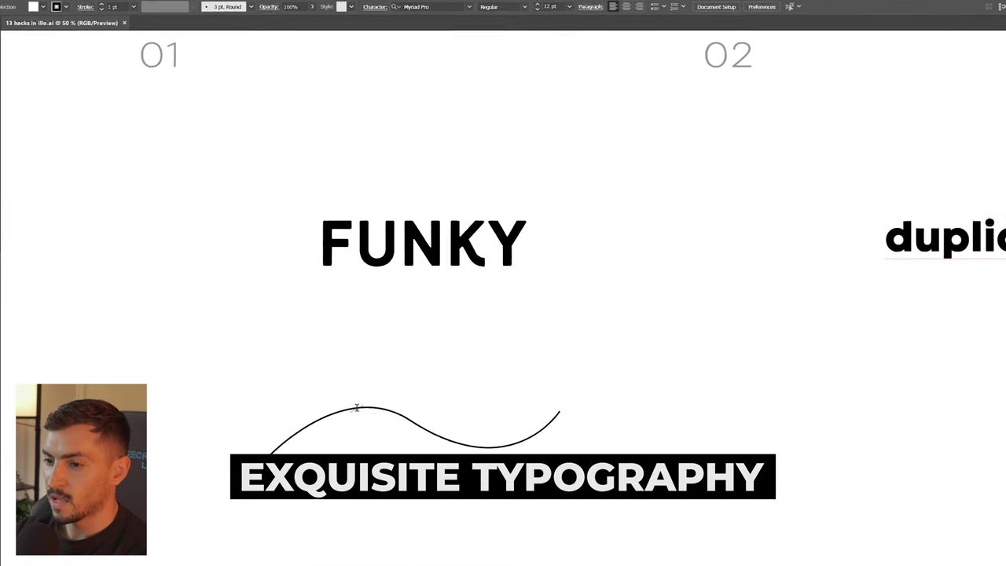
click(408, 256)
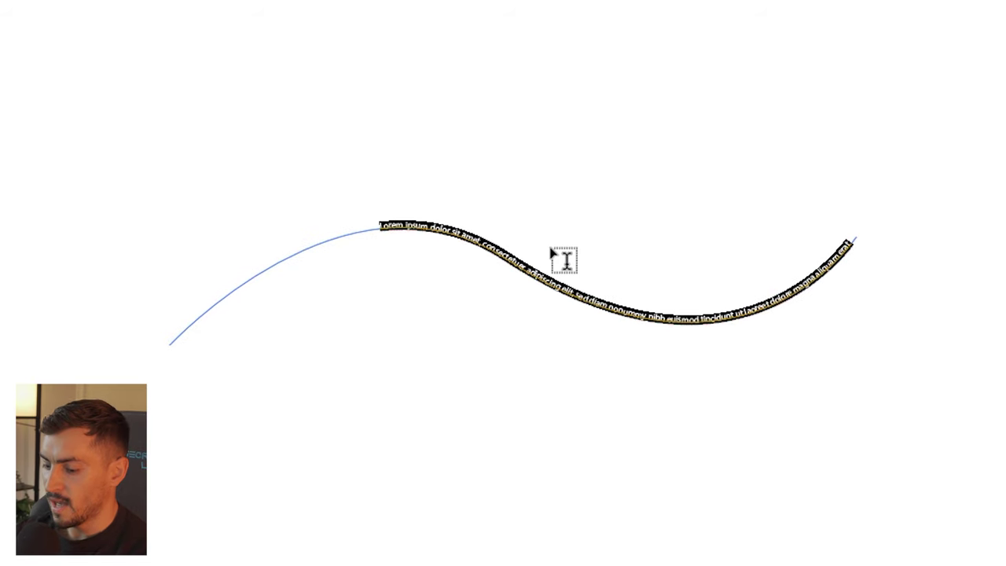
Enlarge the selected placeholder text on the wavy path to 72 pt.
key(ctrl+shift+period)
key(ctrl+shift+period)
key(ctrl+shift+period)
key(ctrl+shift+period)
key(ctrl+shift+period)
key(ctrl+shift+period)
key(ctrl+shift+period)
key(ctrl+shift+period)
key(ctrl+shift+period)
key(ctrl+shift+period)
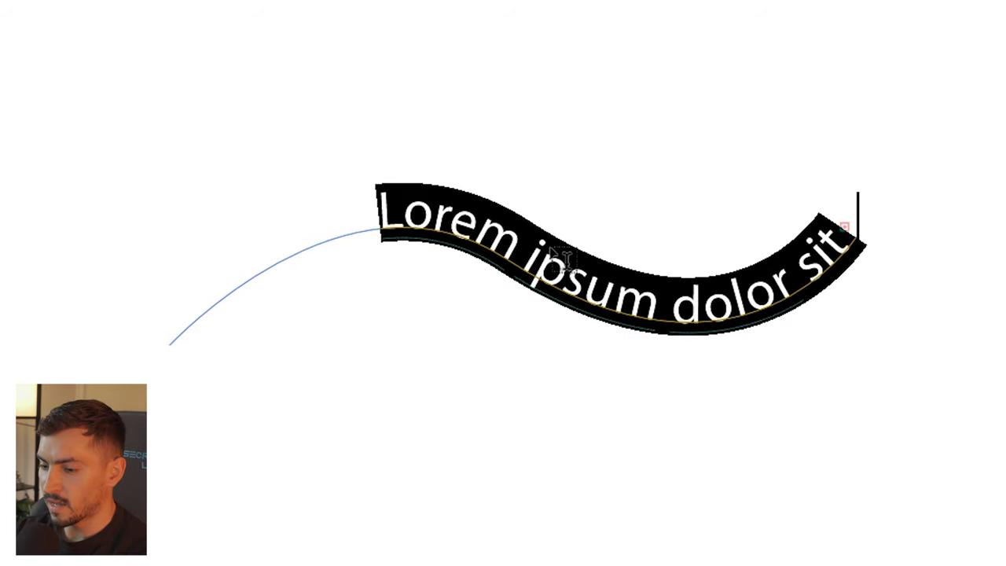
Replace the placeholder text on the wavy path with "FUNKY FONTS" and finish editing the text.
text(FUNK)
text(Y FONTS)
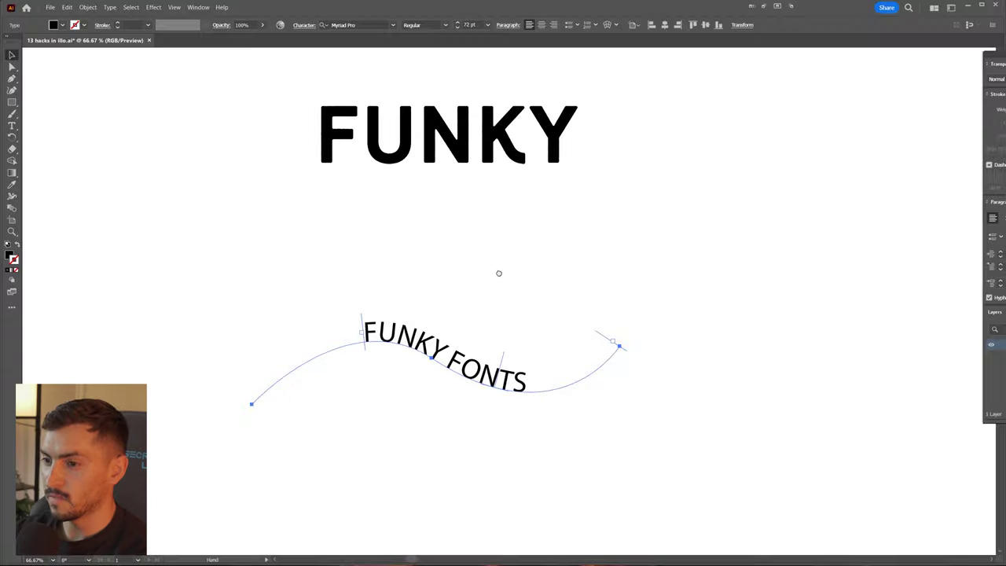
key(Escape)
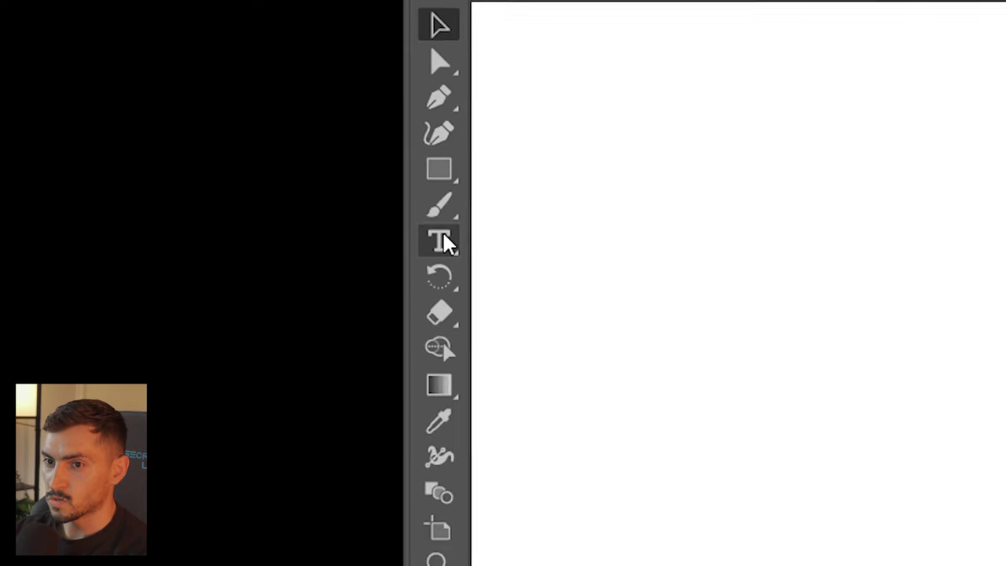
Switch to the Type on a Path tool.
click(12, 125)
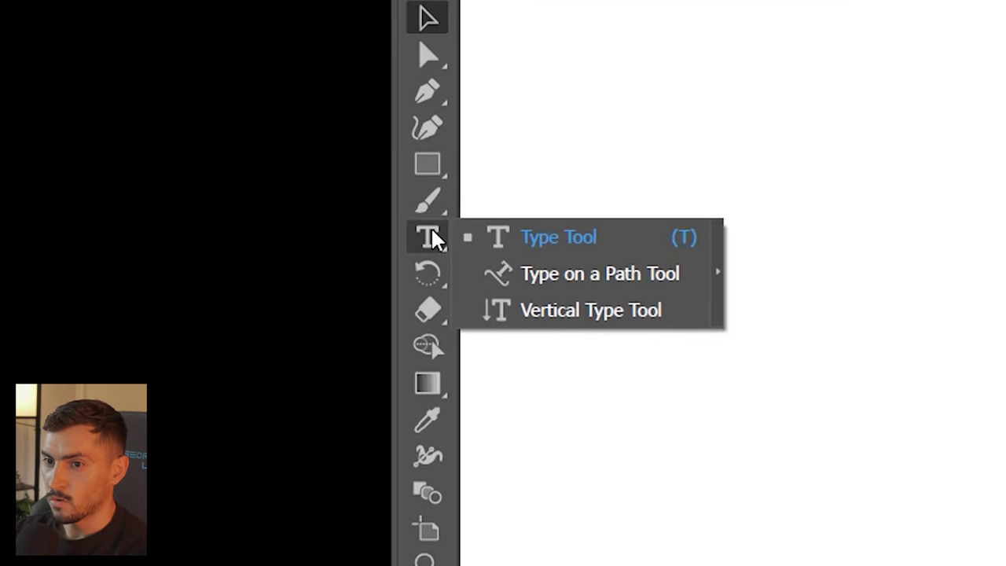
click(557, 263)
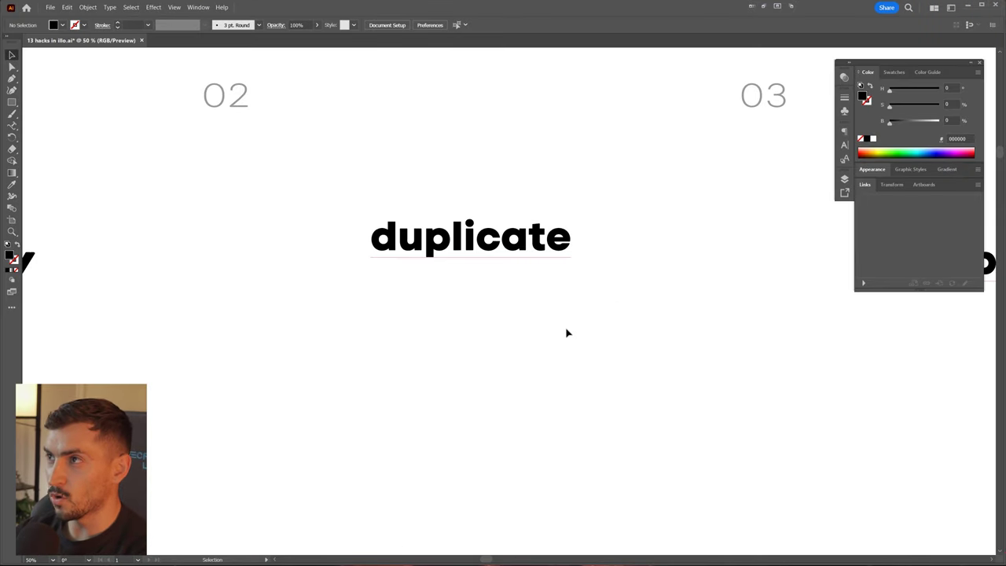
Copy the word "duplicate" in section 02 straight down, keeping it vertically in line with the original.
key(space)
drag(533, 240, 502, 267)
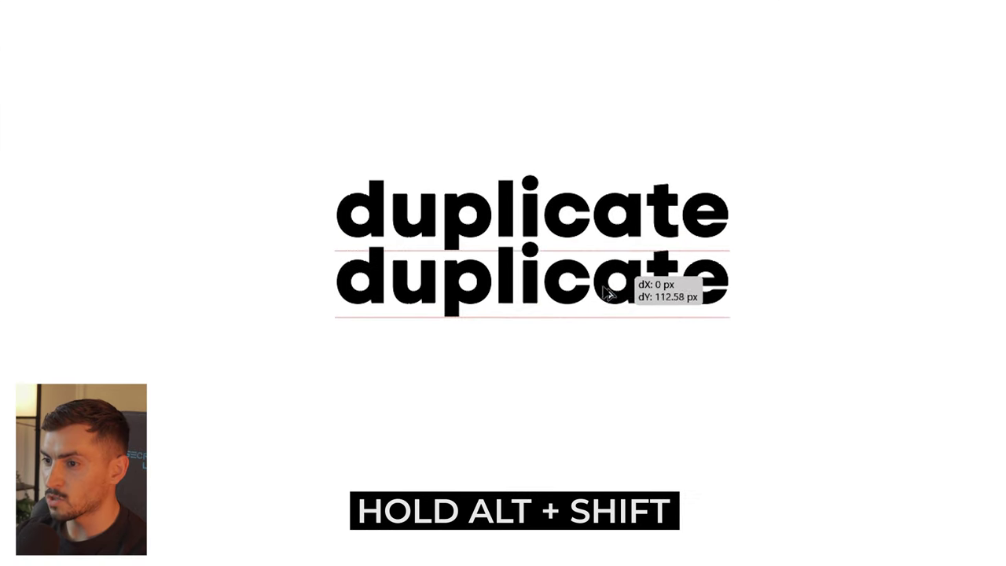
drag(608, 293, 612, 405)
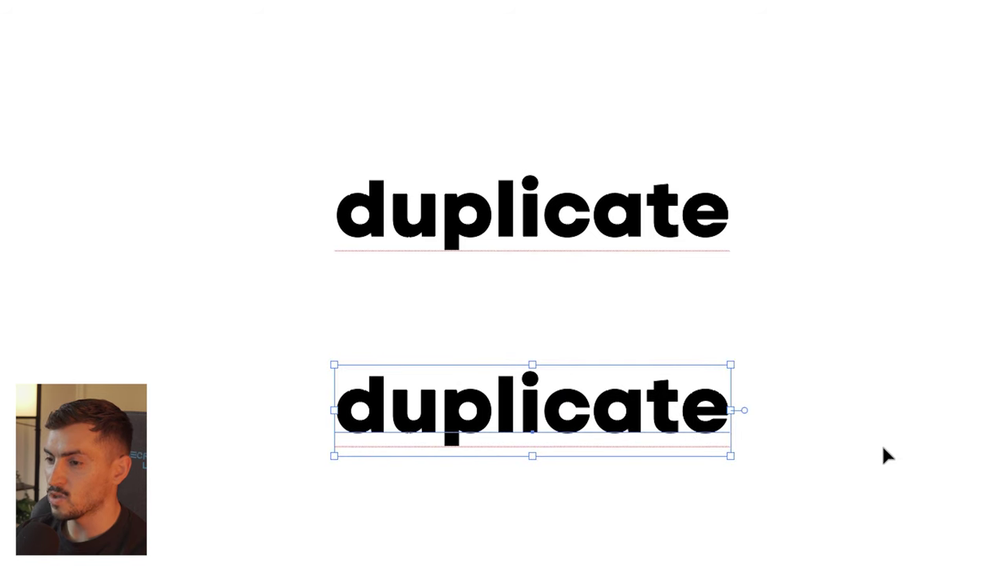
Make another copy of the word "duplicate" directly below the original.
click(910, 487)
drag(878, 531, 860, 448)
drag(615, 353, 602, 483)
click(880, 545)
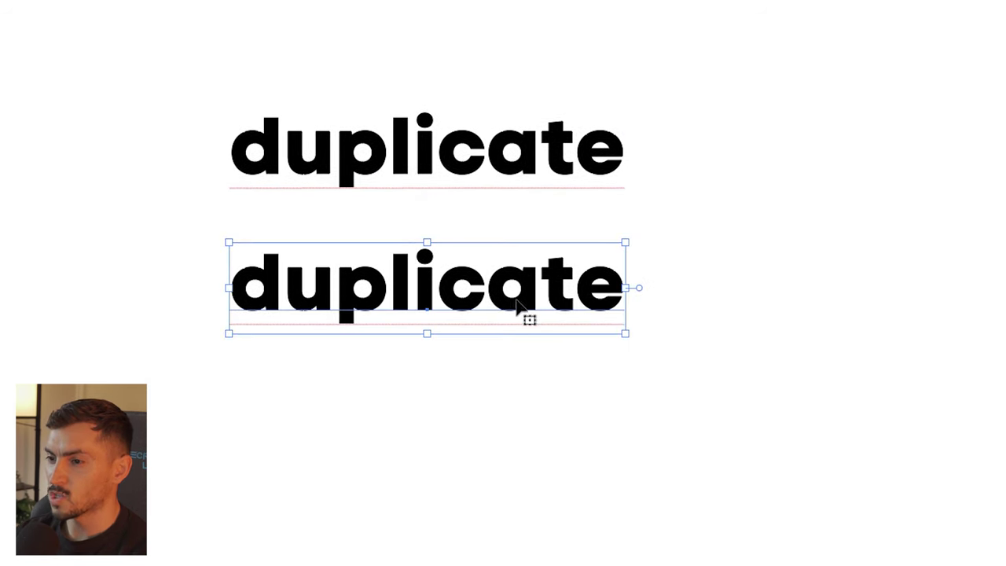
drag(530, 319, 631, 369)
Change the case of the word "playful" in section 03 to UPPERCASE.
drag(545, 245, 422, 282)
drag(464, 374, 417, 493)
drag(542, 236, 328, 307)
drag(466, 392, 416, 437)
drag(526, 236, 378, 302)
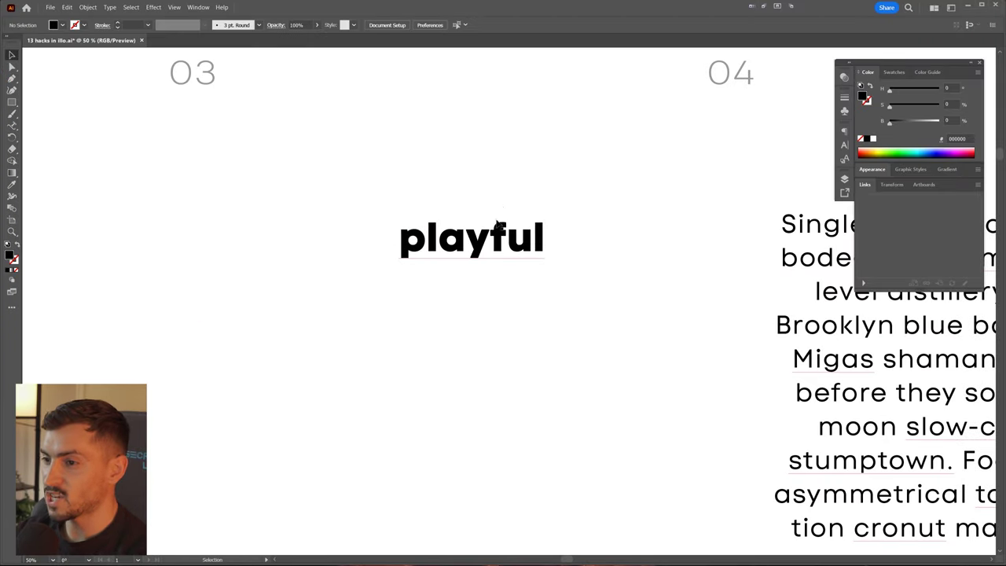
click(500, 235)
scroll(508, 202, up, 1)
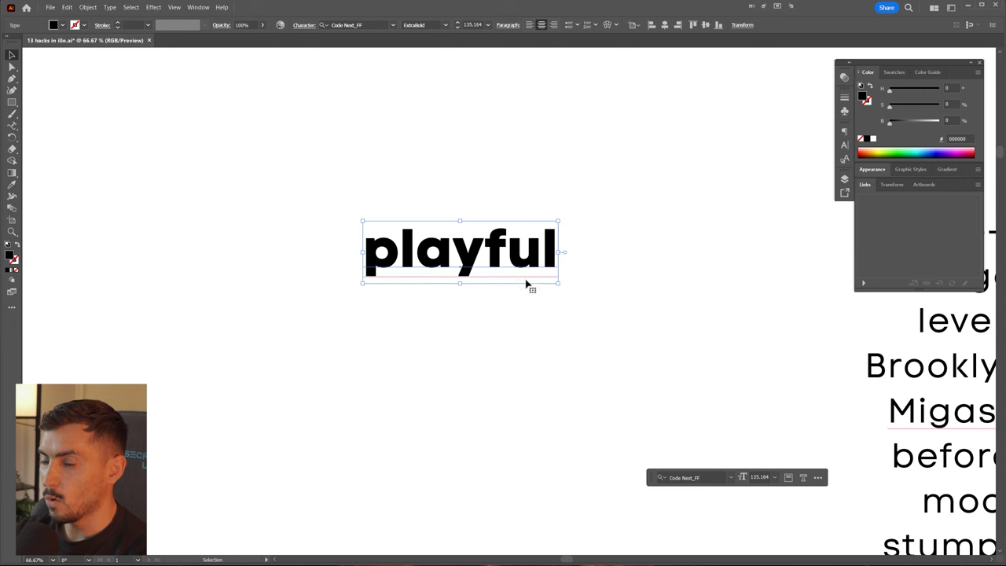
click(110, 7)
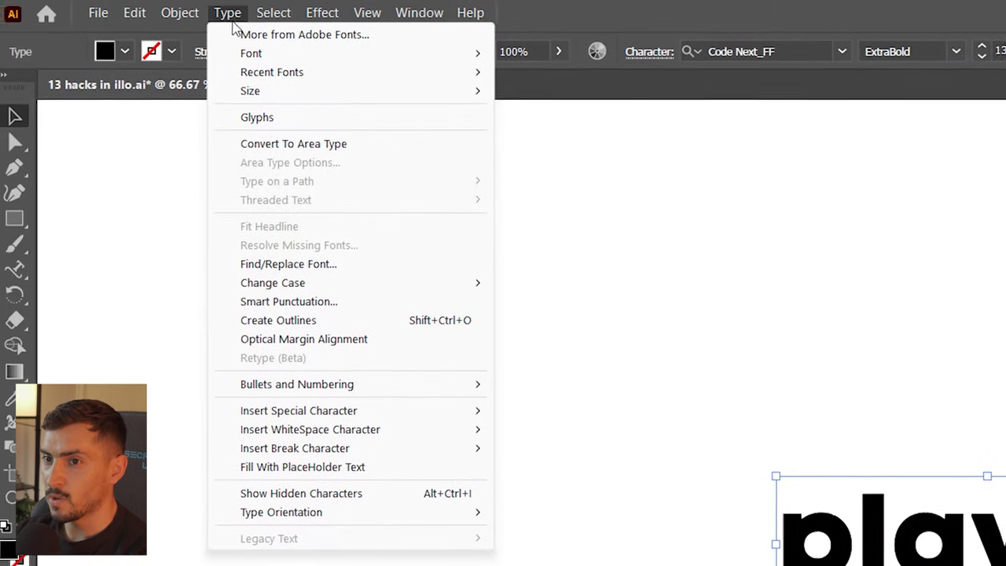
mouse_move(288, 293)
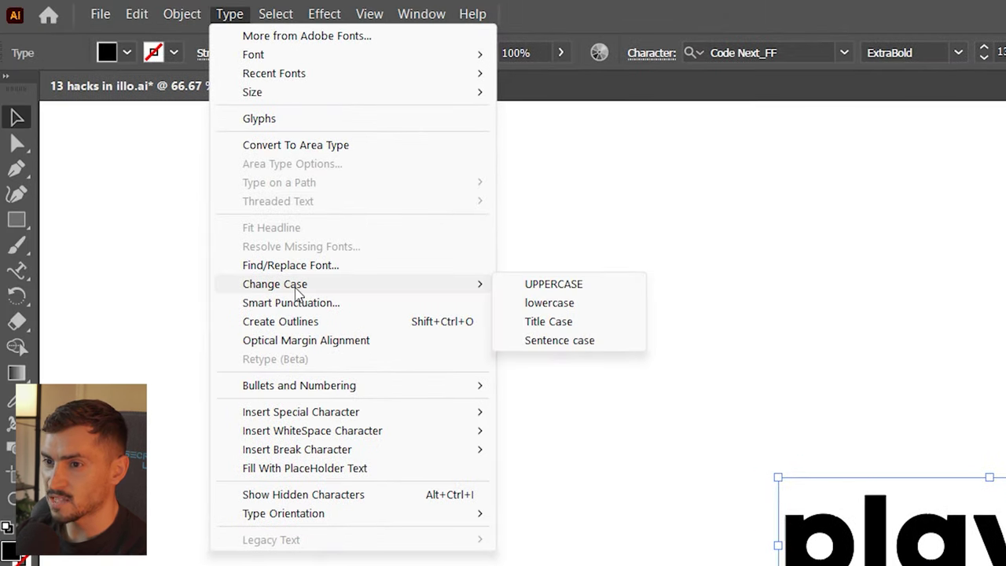
click(549, 287)
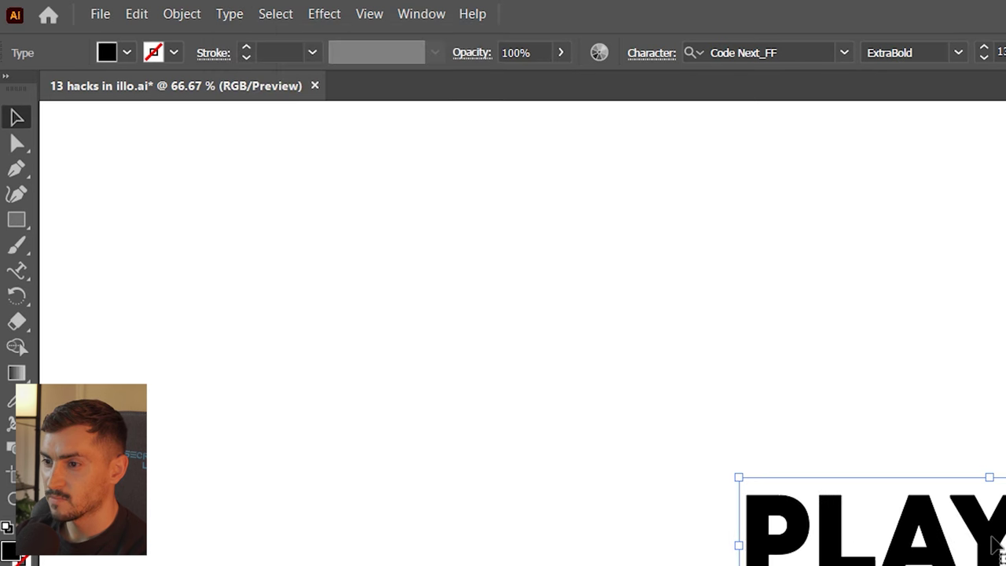
click(229, 14)
mouse_move(408, 287)
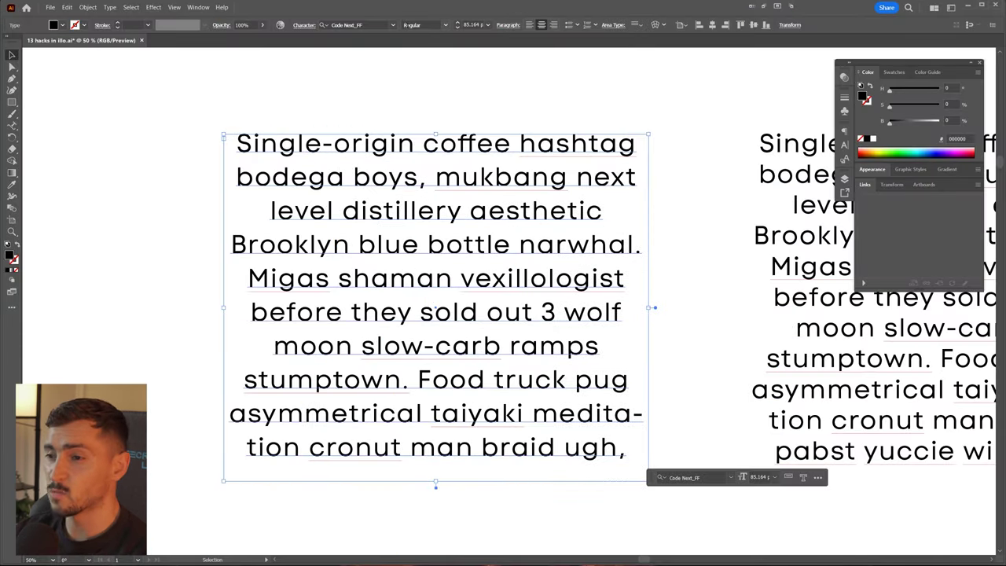
Align the section 04 paragraph left, switch it to right alignment, and return it to centred alignment.
click(658, 127)
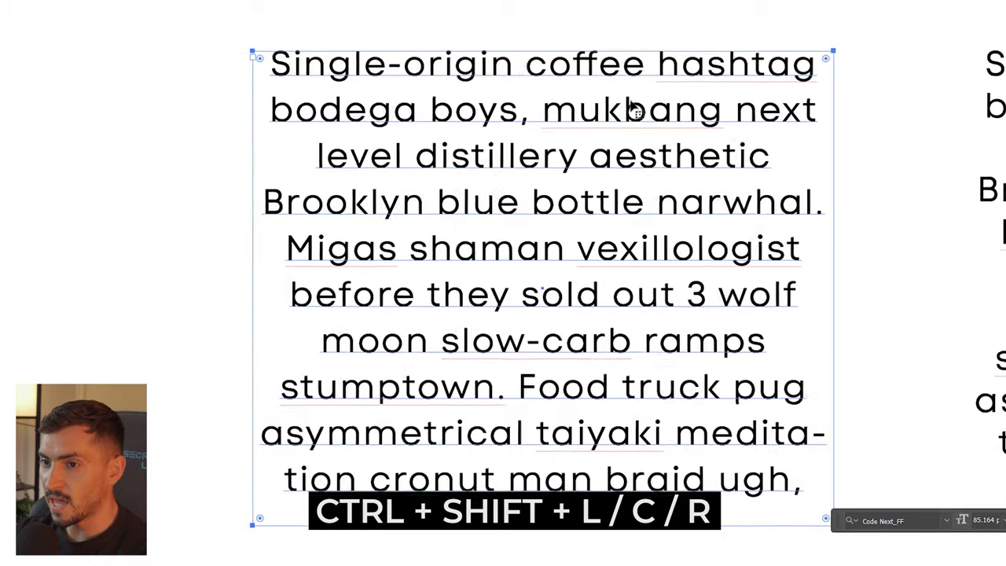
key(ctrl+shift+l)
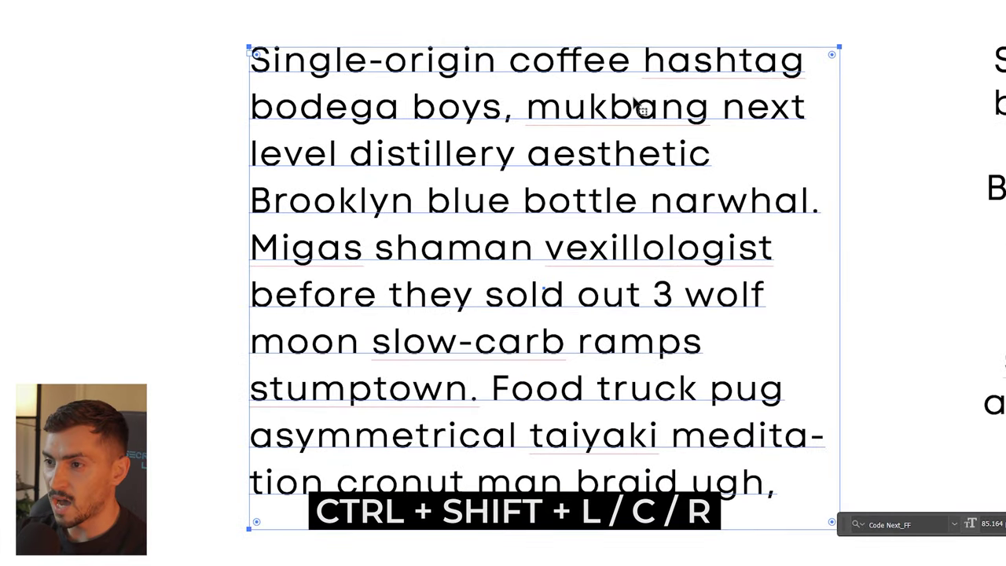
key(ctrl+shift+r)
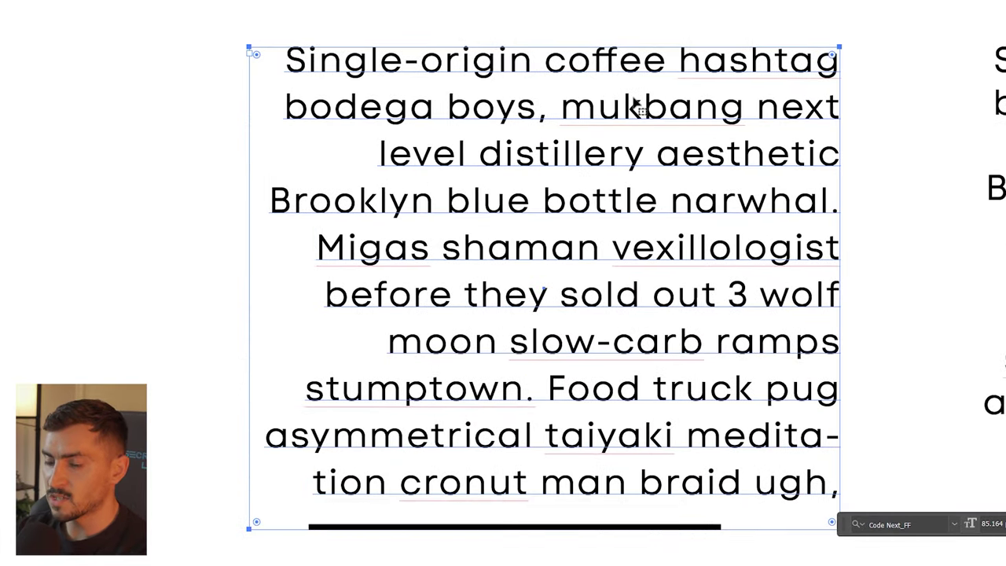
key(ctrl+shift+c)
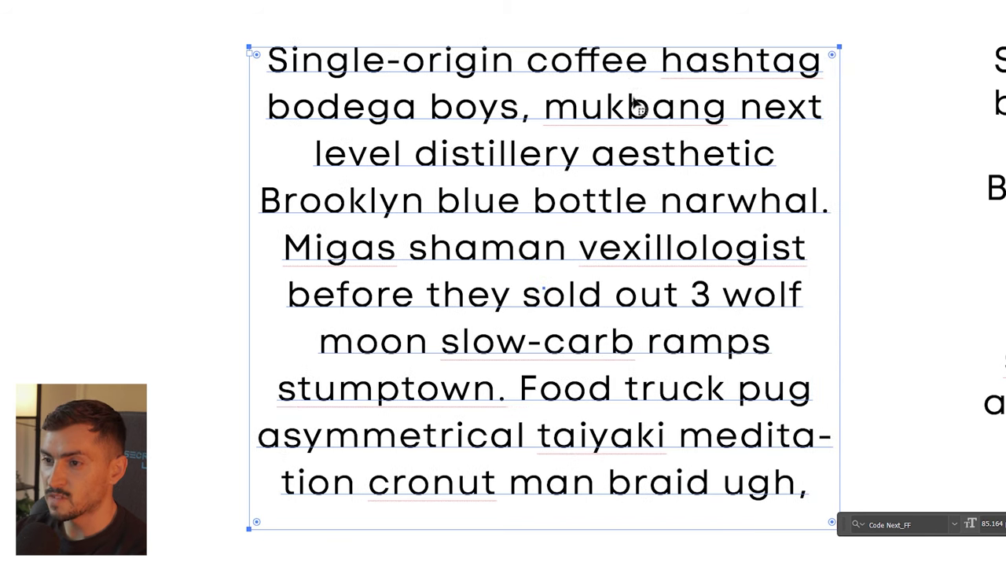
click(900, 82)
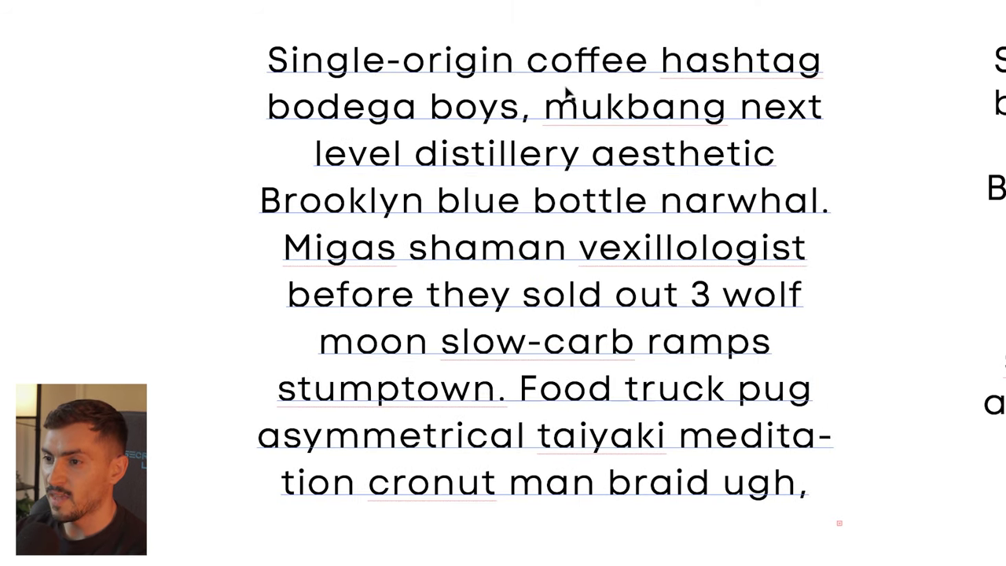
click(629, 108)
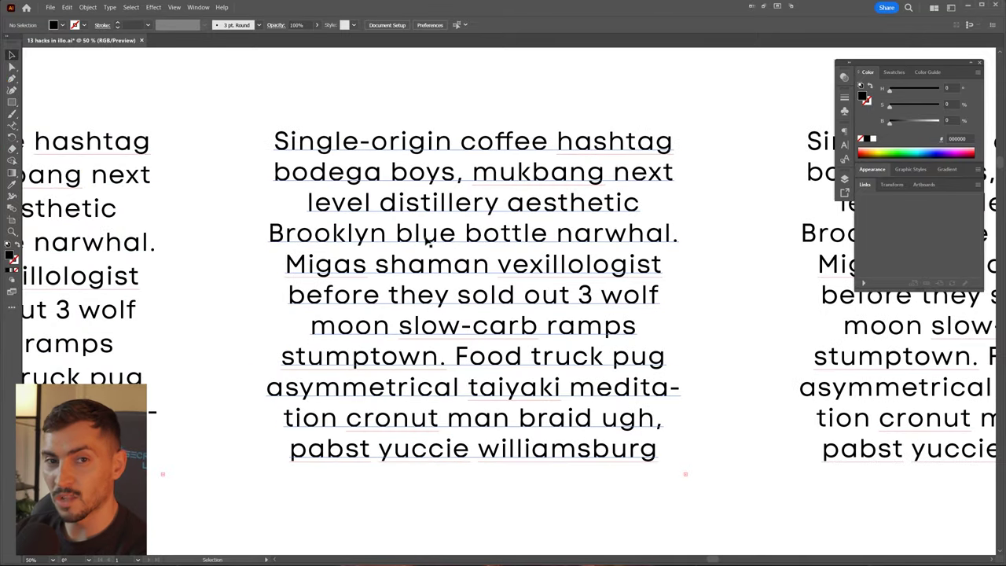
Widen the kerning between "n" and "g" and between "i" and "n" in "Single-origin" of the next paragraph.
click(420, 188)
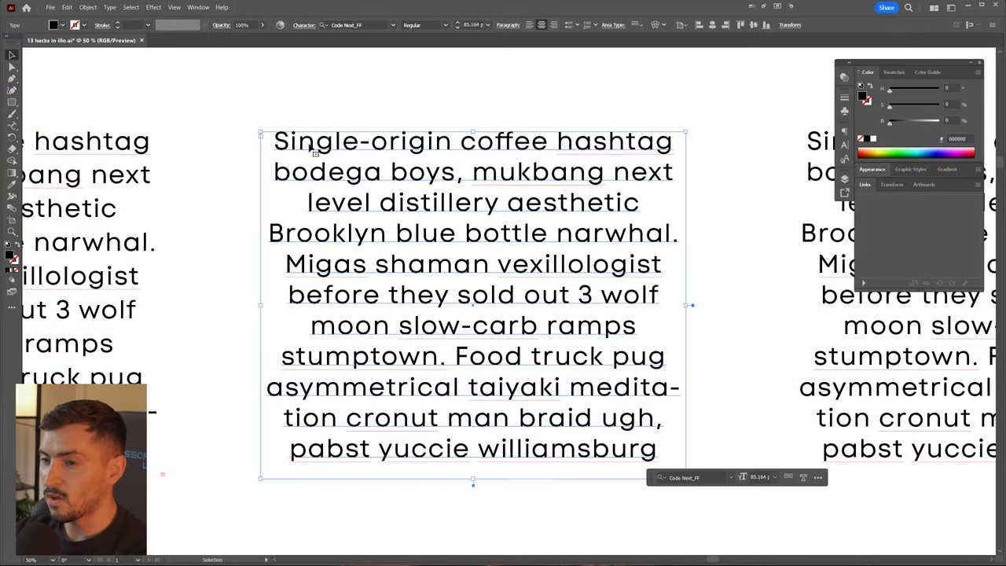
scroll(305, 142, up, 4)
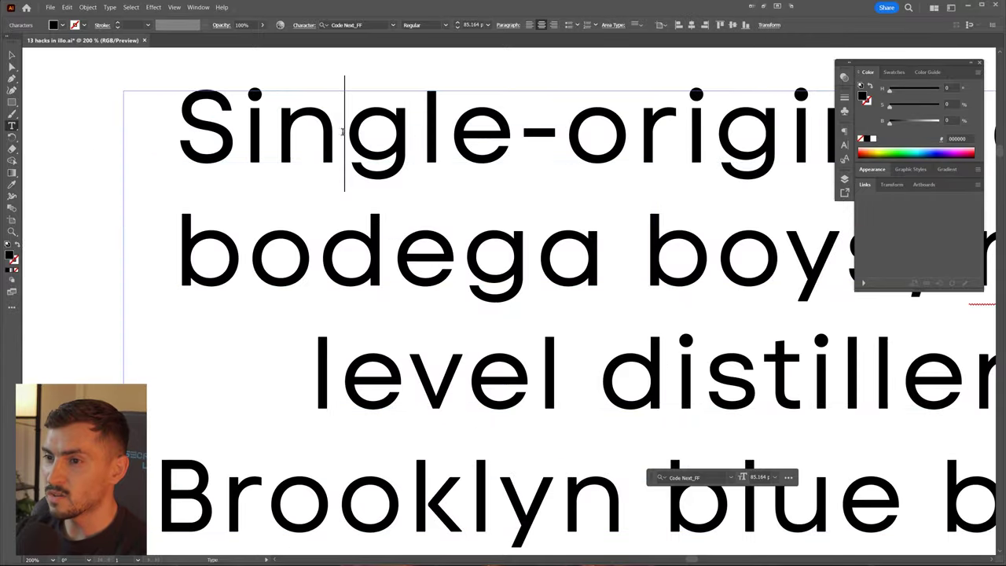
click(334, 132)
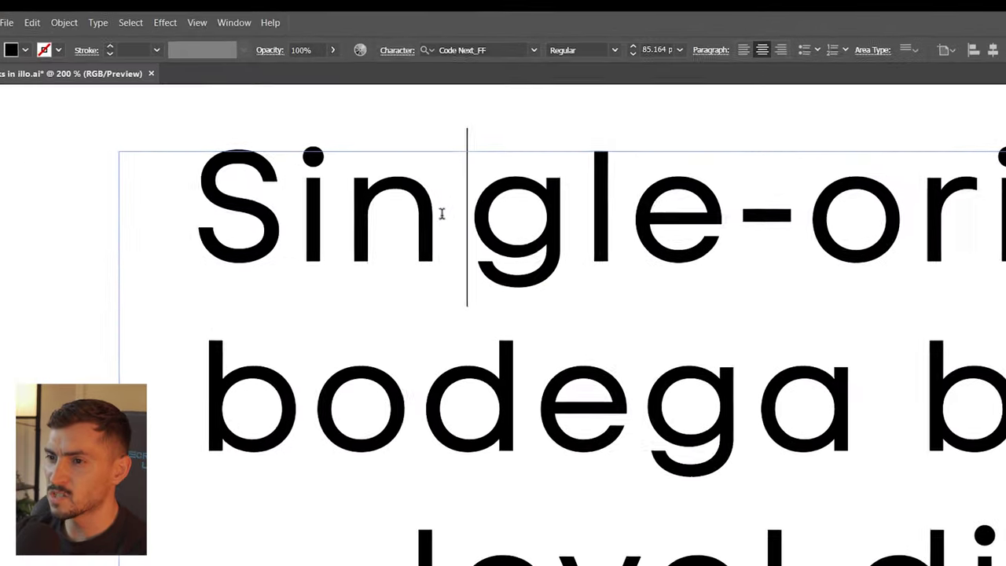
key(alt+Right)
key(Left)
key(alt+Right)
key(alt+Right)
key(alt+Right)
key(alt+Right)
key(alt+Right)
key(alt+Right)
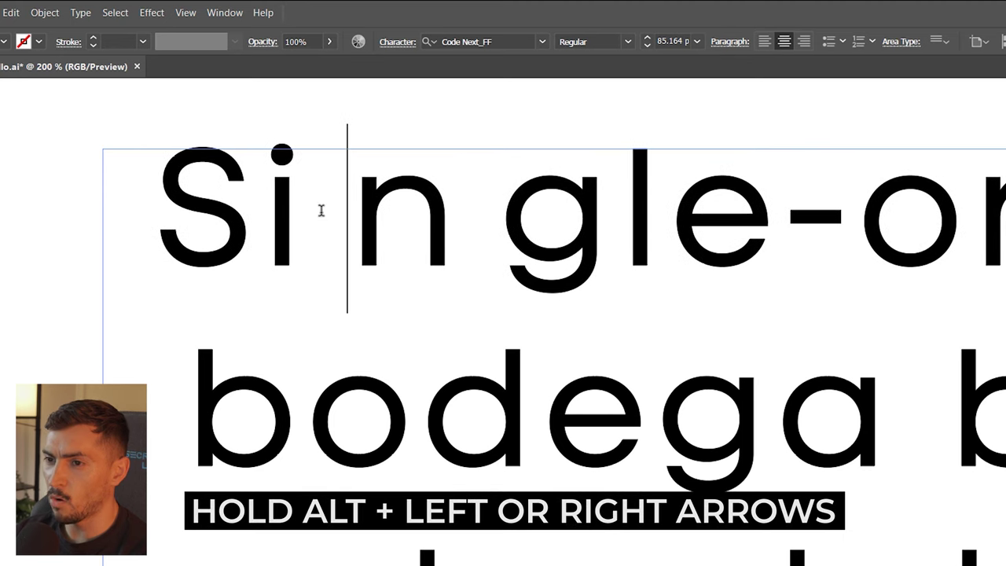
Tighten the kerning between "i" and "n" in "Single-origin", keeping the wider gap before "g".
drag(348, 232, 453, 285)
click(393, 232)
key(alt+Left)
key(alt+Left)
key(alt+Left)
key(alt+Left)
key(alt+Left)
Widen the letter spacing of the entire paragraph until its letters stand far apart.
key(ctrl+0)
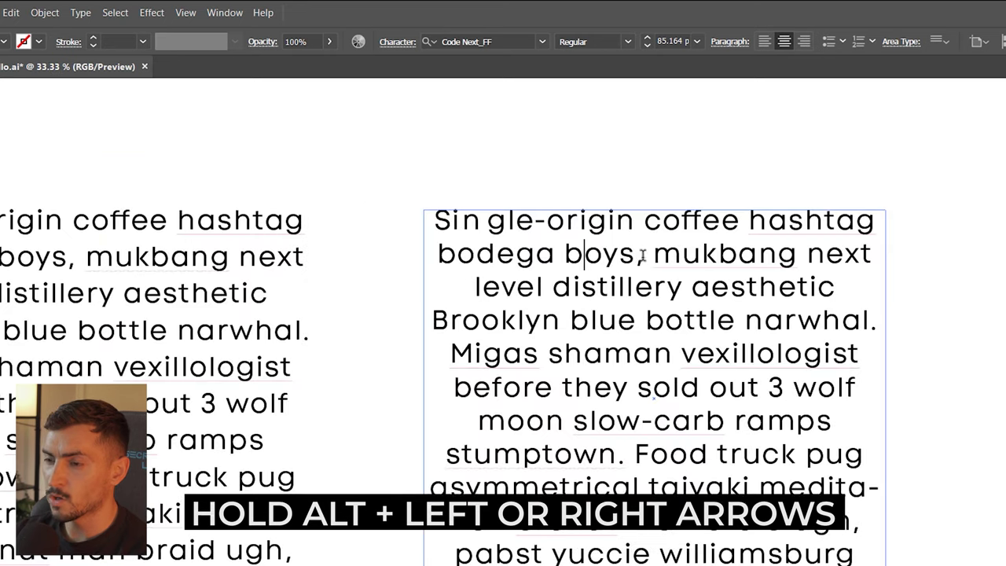
key(ctrl+equal)
key(ctrl+a)
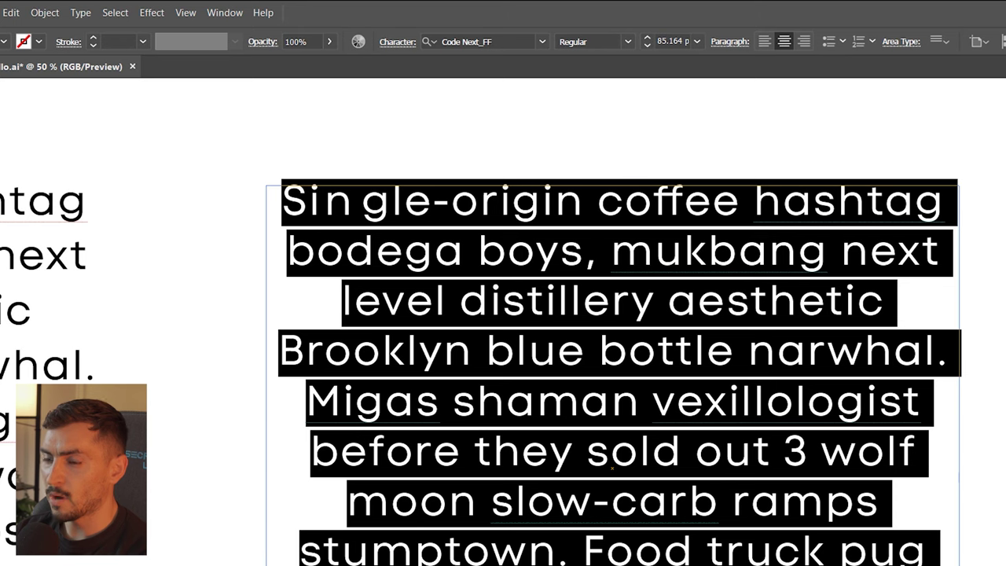
key(alt+Right)
key(alt+Right)
key(alt+Right)
key(alt+Right)
key(alt+Right)
key(alt+Right)
key(alt+Right)
key(alt+Right)
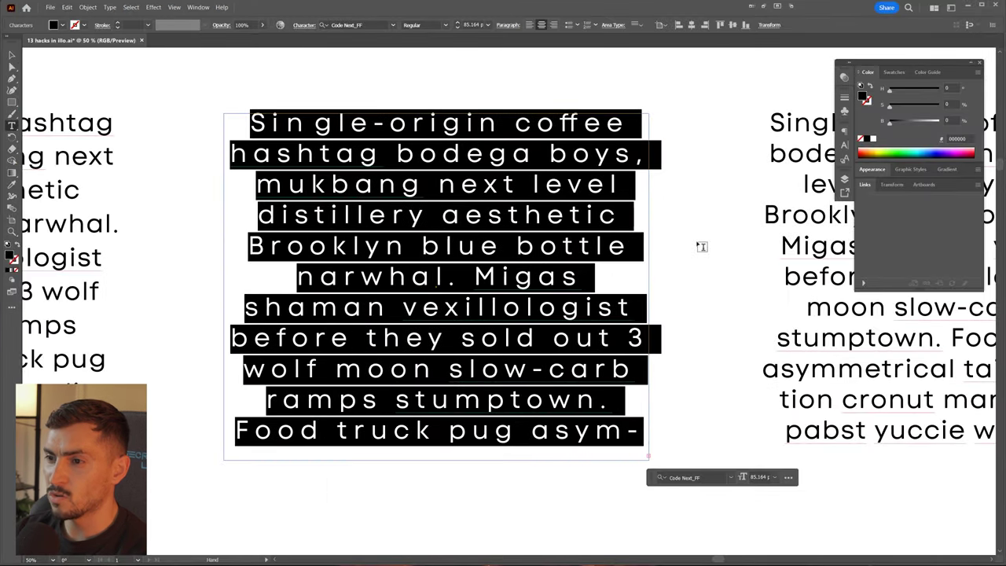
key(alt+Right)
key(alt+Right)
key(alt+Right)
key(alt+Right)
key(alt+Right)
key(alt+Right)
key(alt+Right)
key(alt+Right)
key(alt+Right)
key(alt+Right)
key(alt+Right)
key(alt+Right)
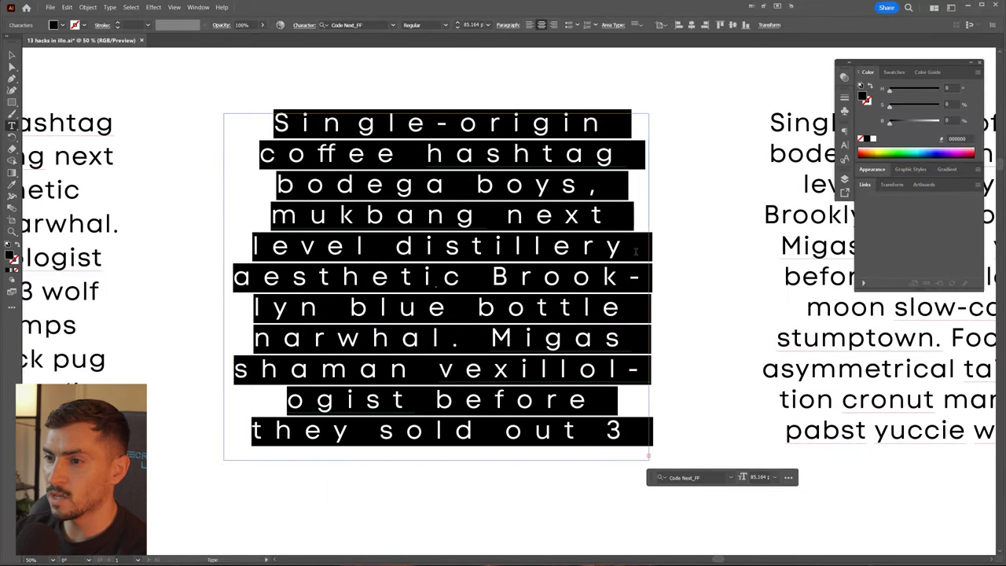
click(633, 245)
Tighten the letter spacing of the entire paragraph until neighbouring letters touch and overlap.
scroll(598, 246, down, 1)
key(ctrl+equal)
key(ctrl+equal)
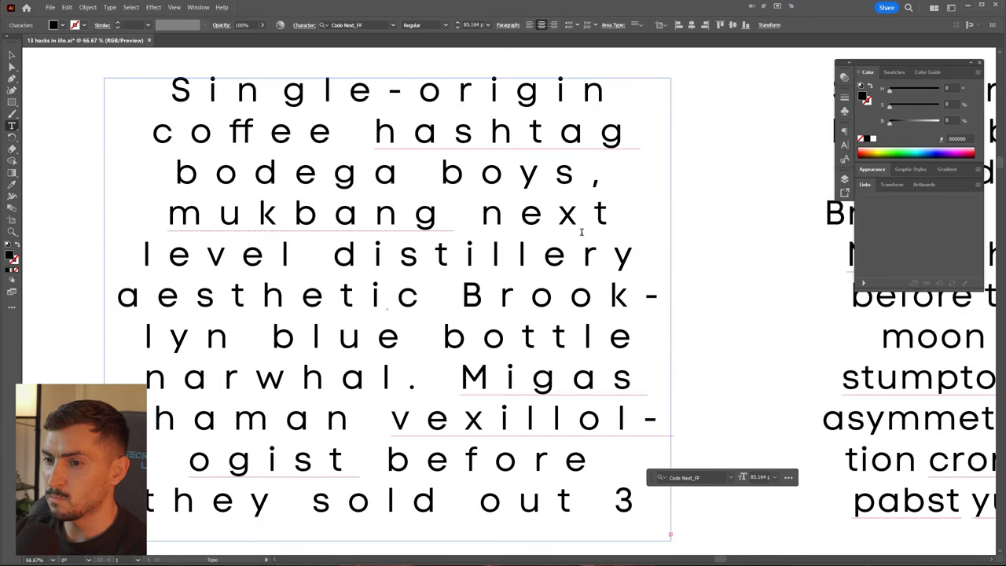
key(ctrl+a)
key(alt+Left)
key(alt+Left)
key(alt+Left)
key(alt+Left)
key(alt+Left)
key(alt+Left)
key(alt+Left)
key(alt+Left)
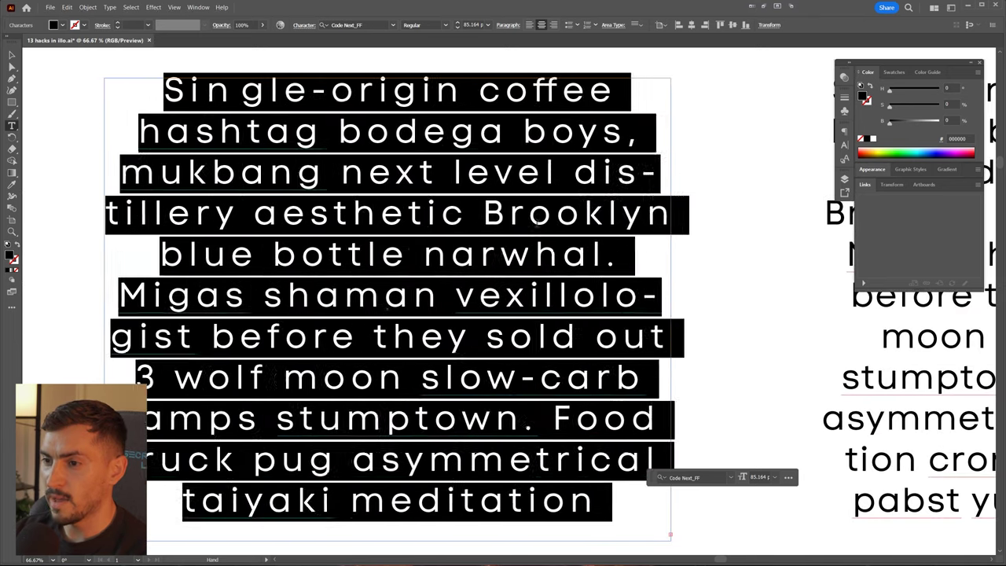
key(alt+Left)
key(alt+Left)
key(alt+Left)
key(alt+Left)
key(alt+Left)
key(alt+Left)
key(alt+Left)
key(alt+Left)
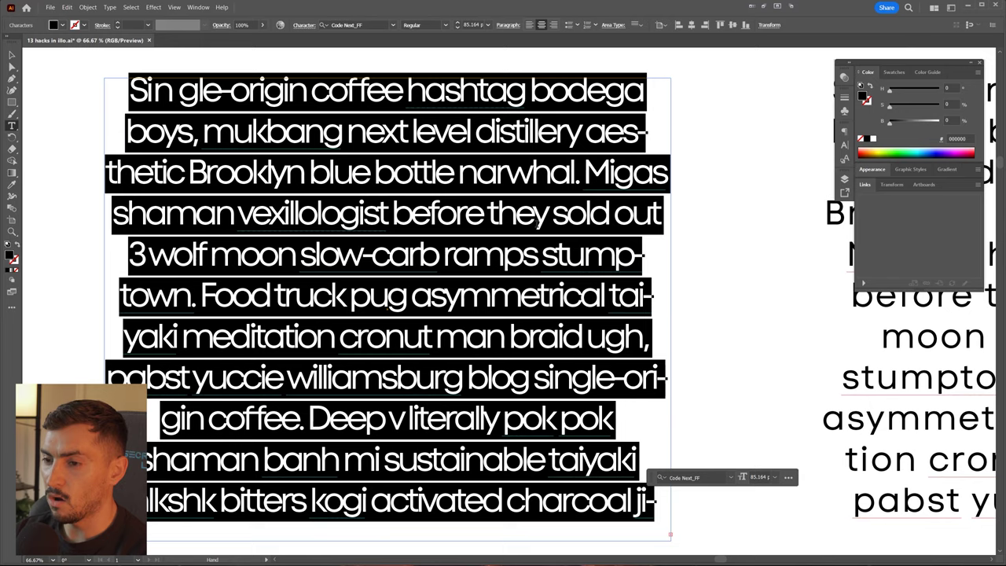
key(alt+Left)
key(alt+Left)
key(alt+Left)
key(alt+Left)
click(537, 221)
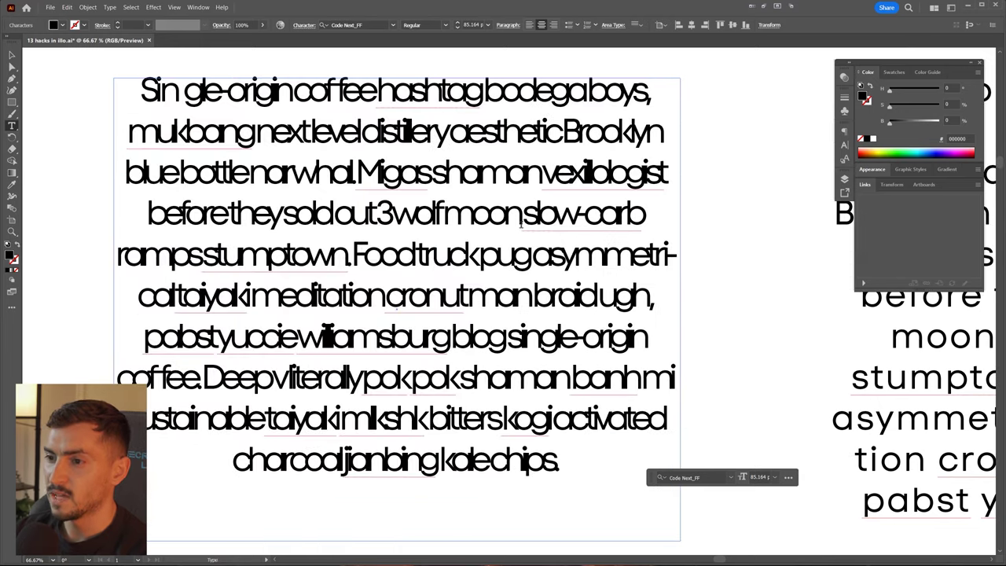
Increase the line spacing of the next centred "Single-origin coffee" paragraph until its lines stand far apart.
scroll(471, 220, up, 6)
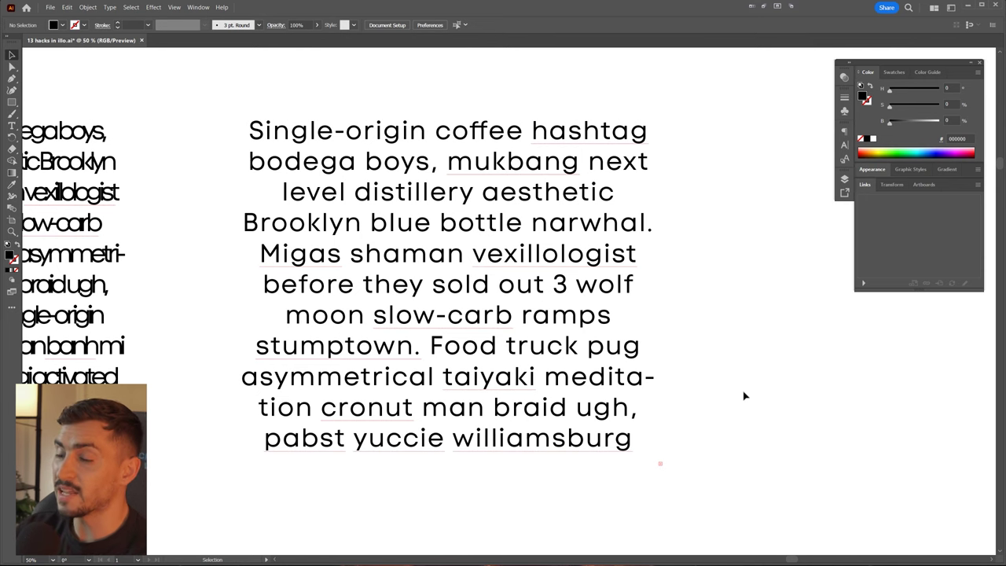
key(ctrl+minus)
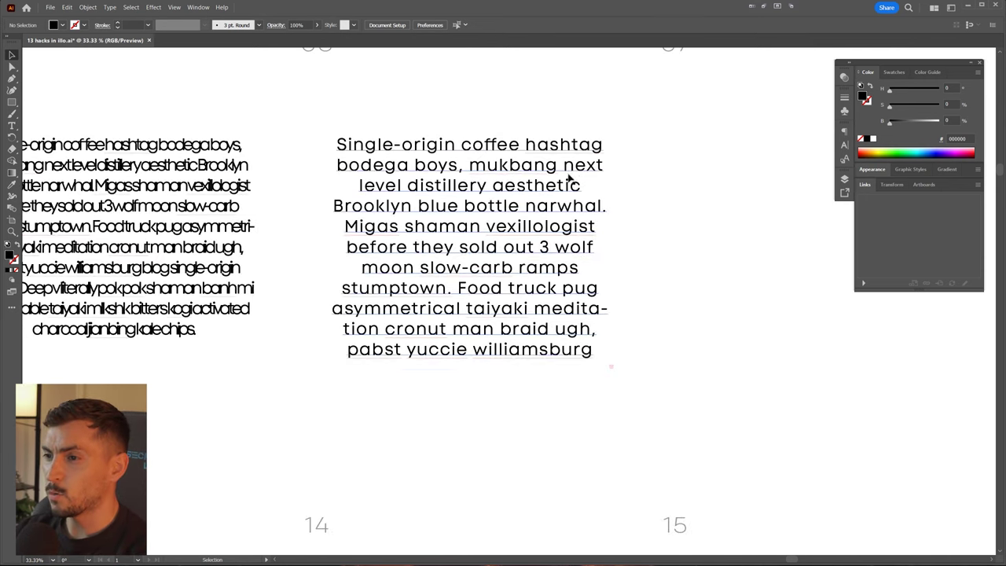
click(574, 189)
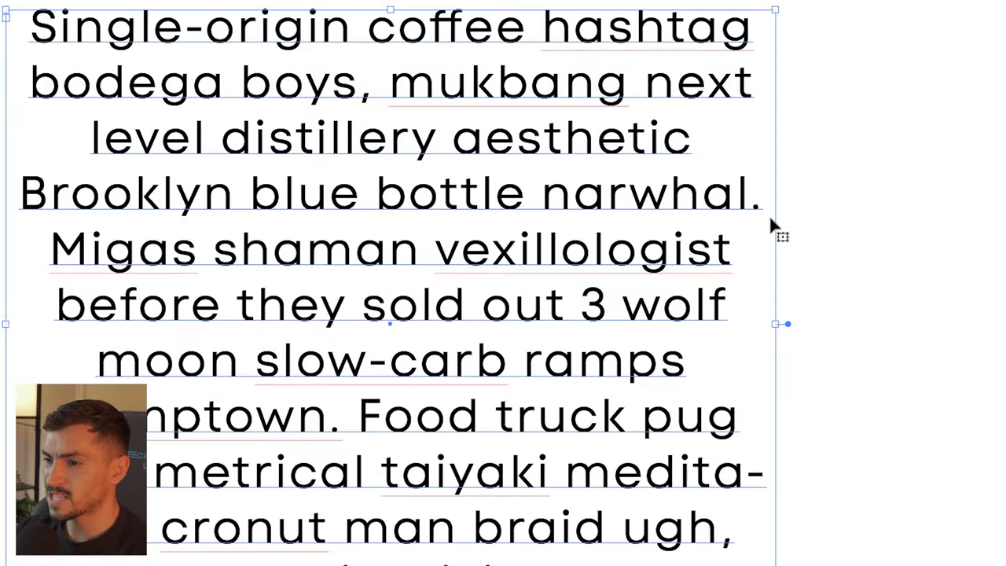
key(alt+Down)
key(alt+Down)
key(alt+Down)
key(alt+Down)
key(alt+Down)
key(alt+Down)
key(alt+Down)
key(alt+Down)
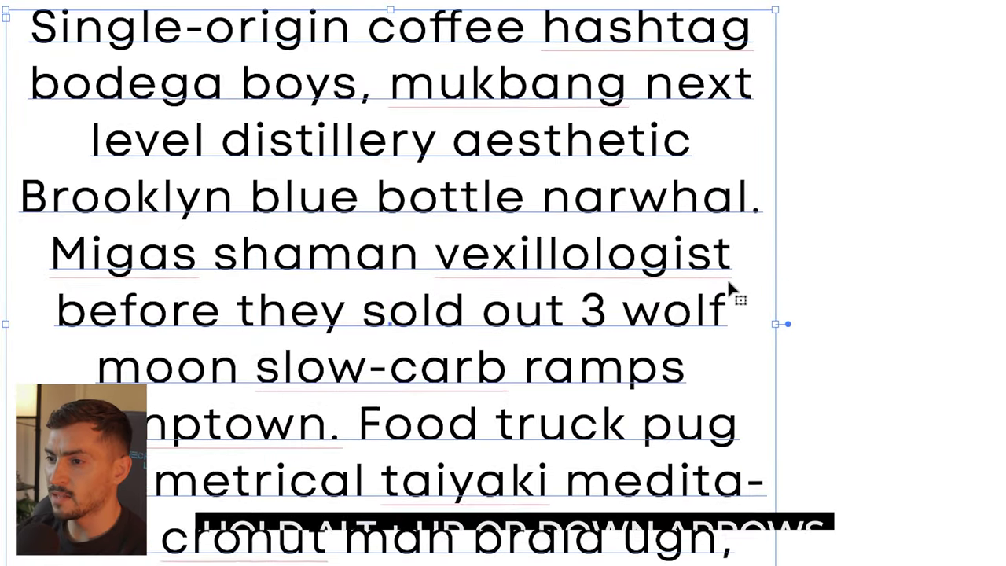
key(alt+Down)
key(alt+Down)
key(alt+Down)
key(alt+Down)
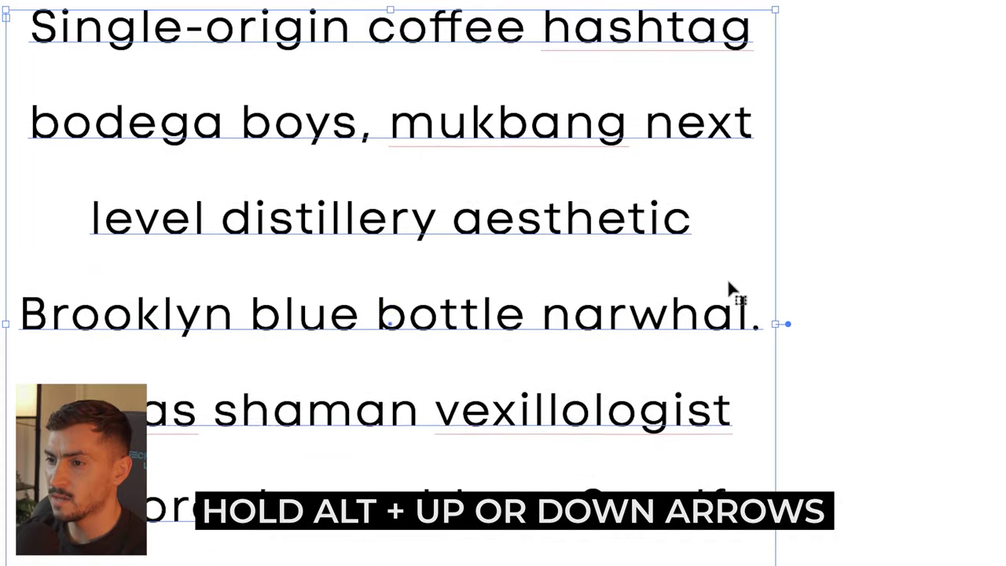
Widen the paragraph's letter spacing slightly and increase its line spacing even further.
key(alt+Right)
key(alt+Right)
key(alt+Down)
key(alt+Down)
key(alt+Down)
key(alt+Down)
key(alt+Down)
key(alt+Down)
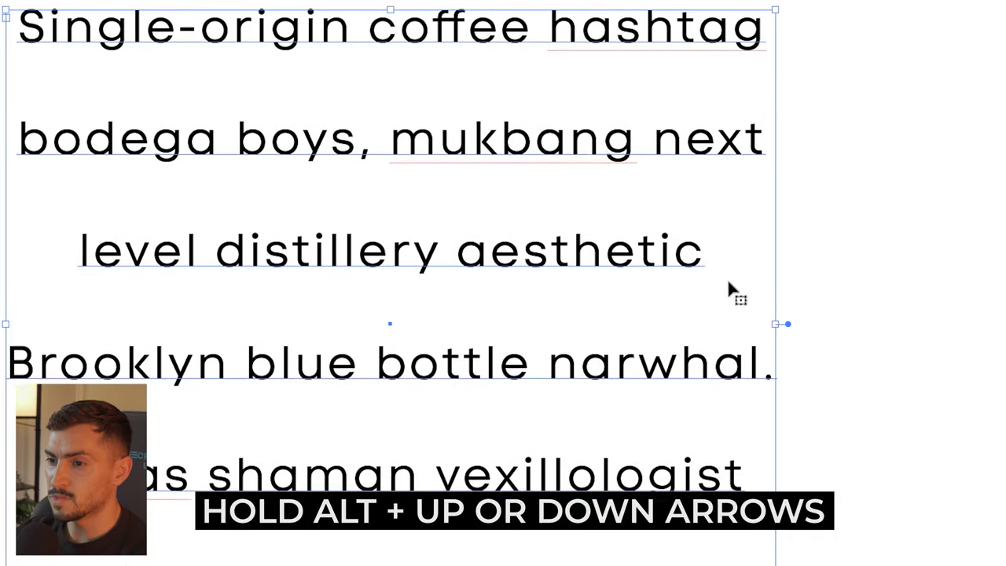
click(864, 185)
click(702, 128)
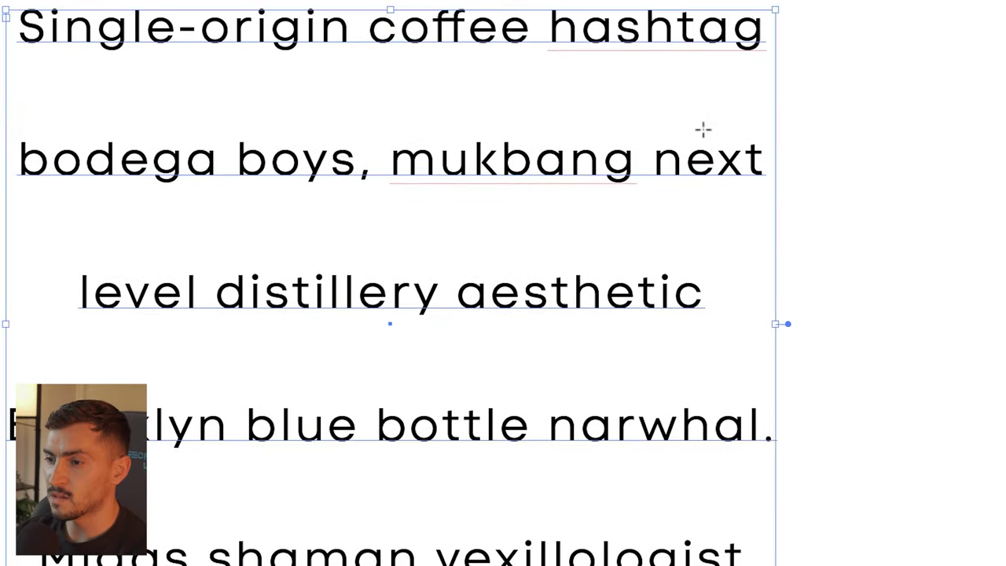
Tighten the paragraph's line spacing until the lines of text overlap, and deselect it.
key(alt+Up)
key(alt+Up)
key(alt+Up)
key(alt+Up)
key(alt+Up)
key(alt+Up)
key(alt+Up)
key(alt+Up)
key(alt+Up)
key(alt+Up)
key(alt+Up)
key(alt+Up)
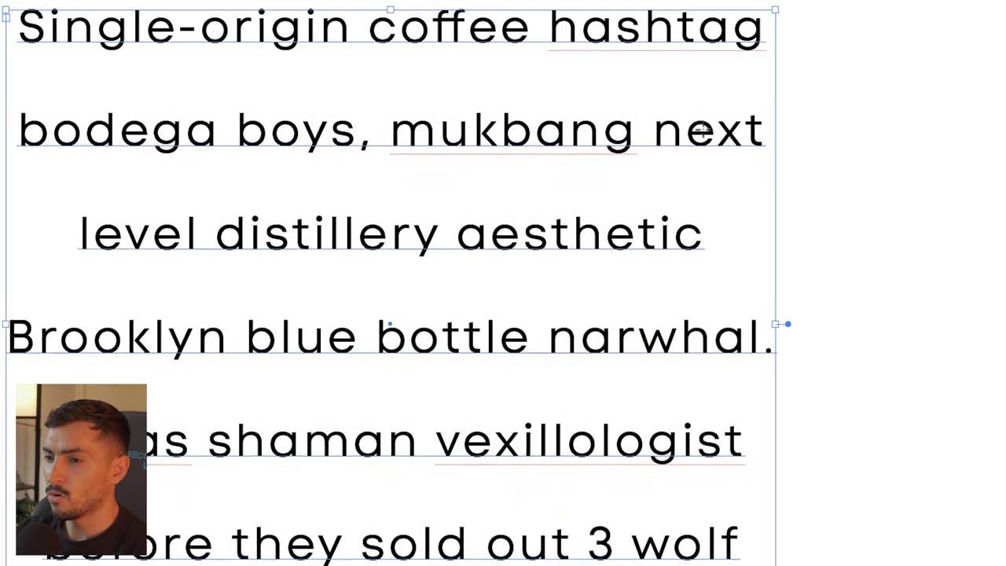
key(alt+Up)
key(alt+Up)
key(alt+Up)
key(alt+Up)
key(alt+Up)
key(alt+Up)
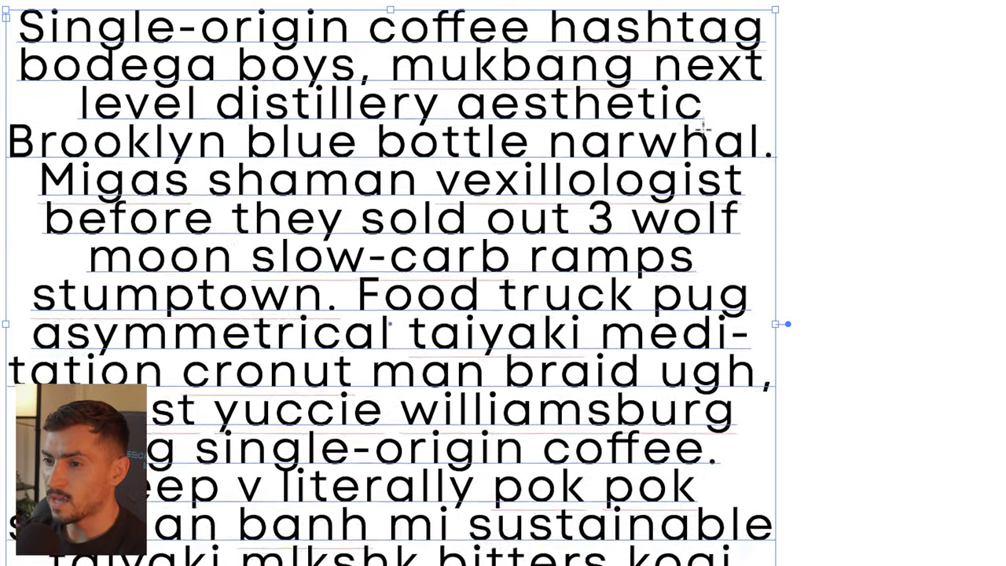
click(828, 105)
scroll(437, 128, up, 5)
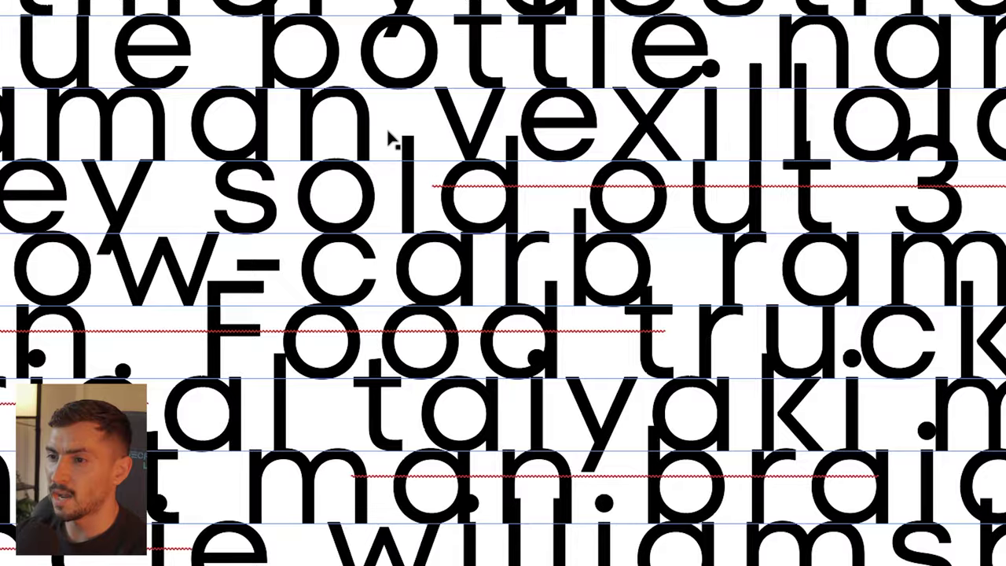
scroll(389, 134, down, 4)
drag(777, 80, 931, 124)
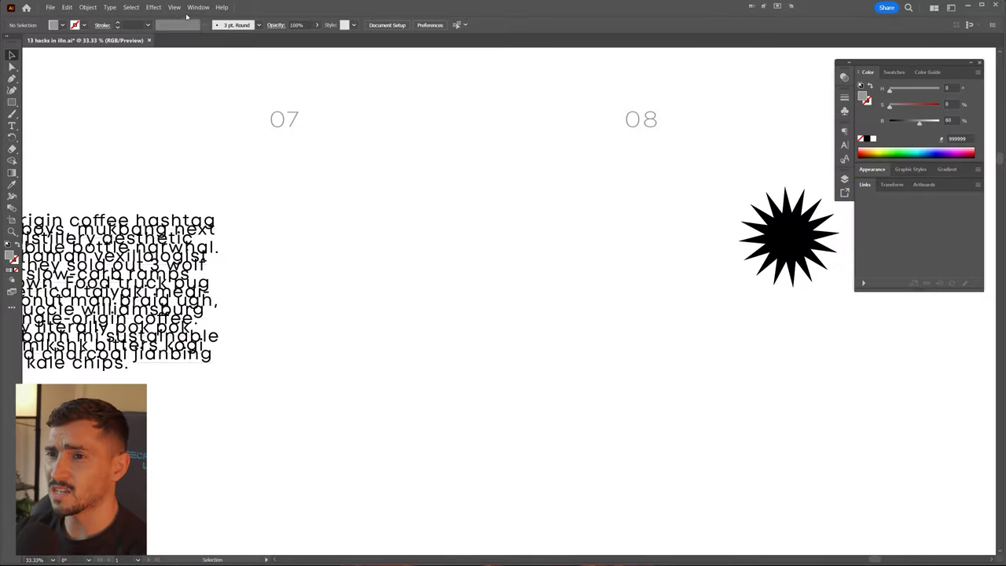
Switch the workspace to Essentials and back to the custom MURA workspace.
click(201, 9)
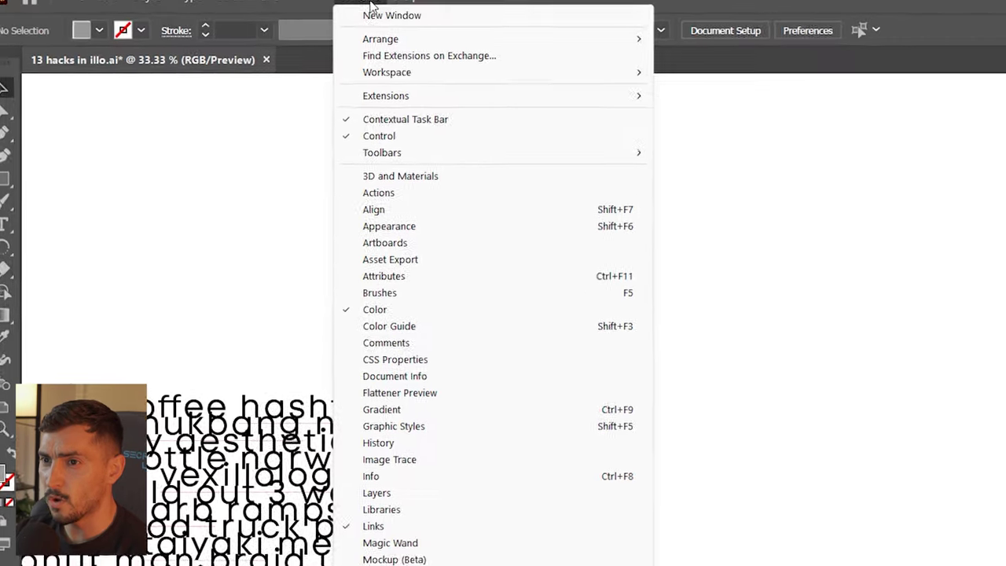
mouse_move(202, 48)
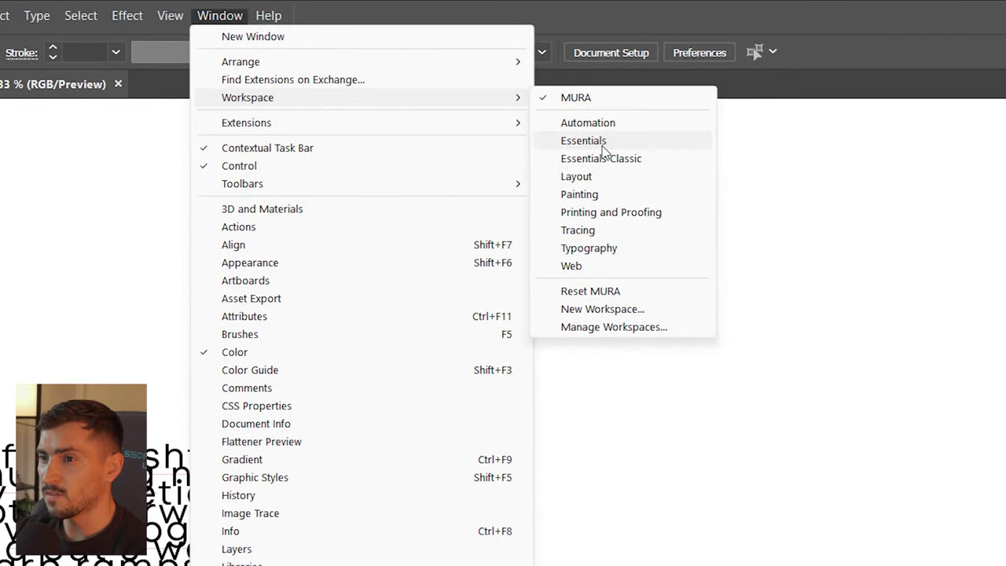
click(603, 148)
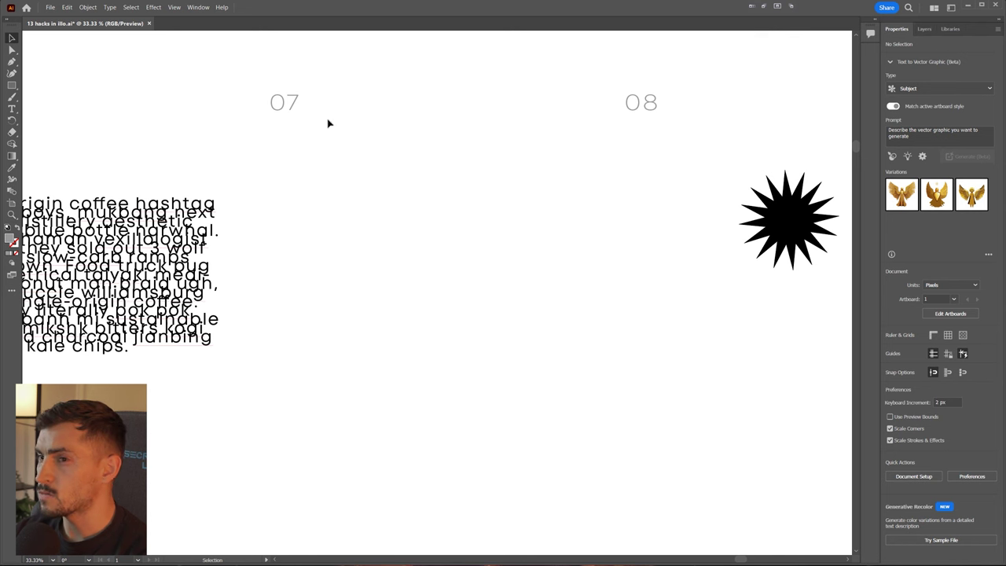
click(197, 7)
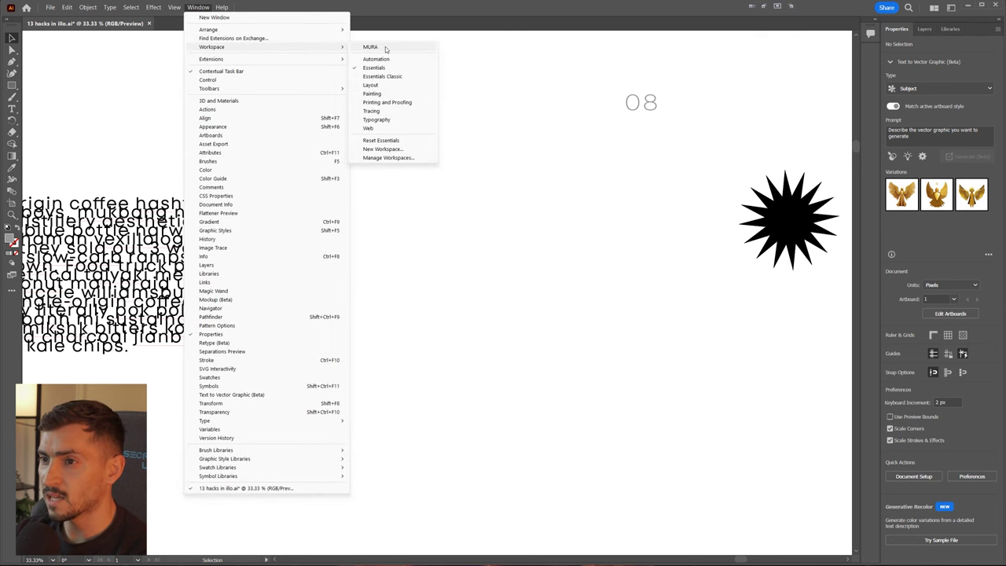
click(386, 49)
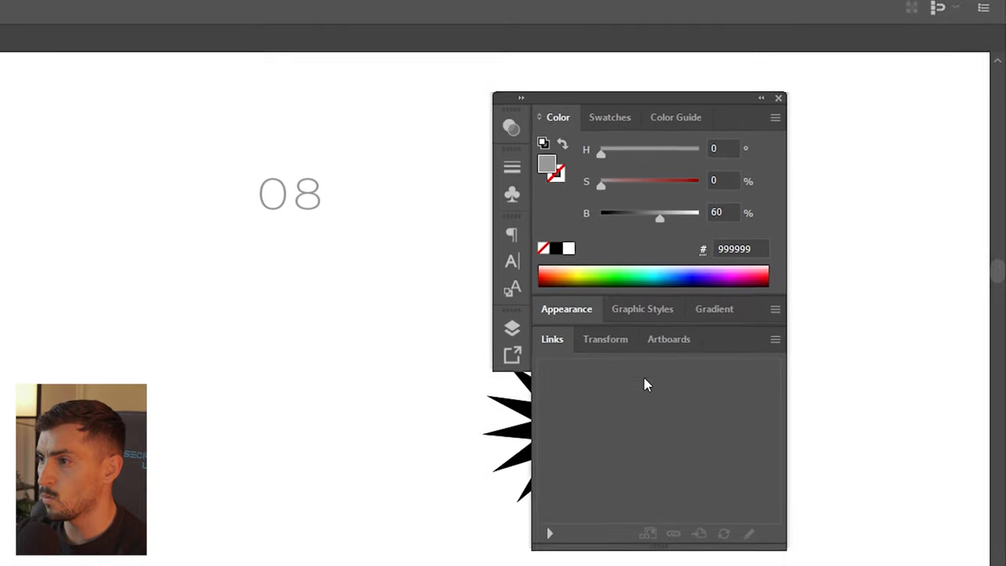
Expand the collapsed column of panels and bring the Appearance panel to the front of its group.
click(562, 312)
click(636, 311)
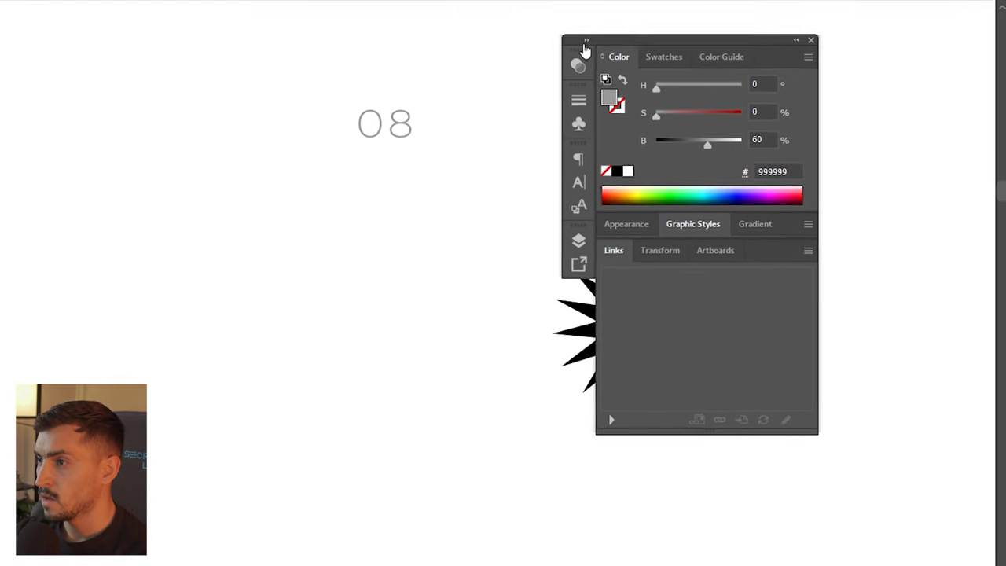
click(585, 41)
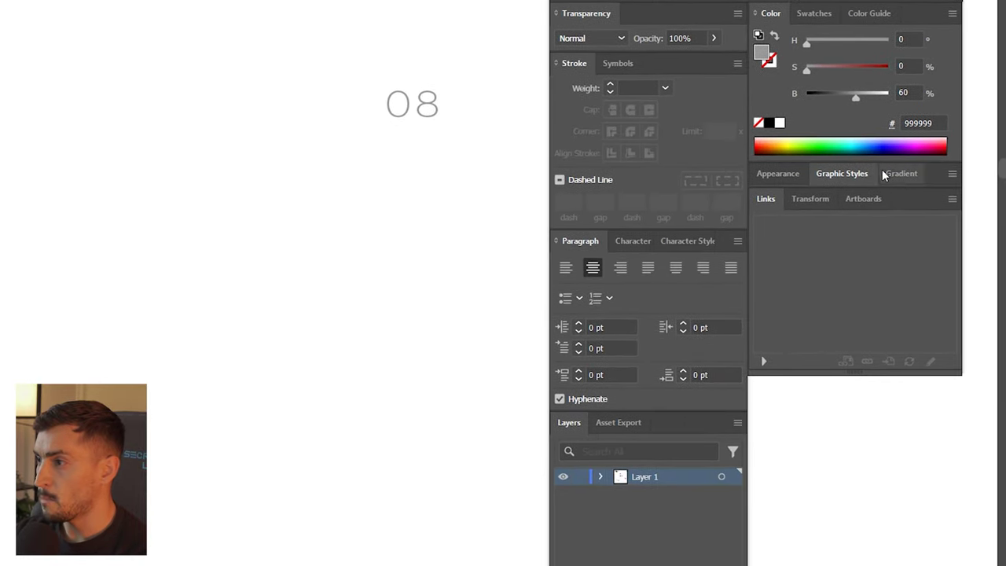
click(891, 174)
click(778, 173)
Review the saved custom workspaces in the Manage Workspaces dialog and close it.
click(200, 7)
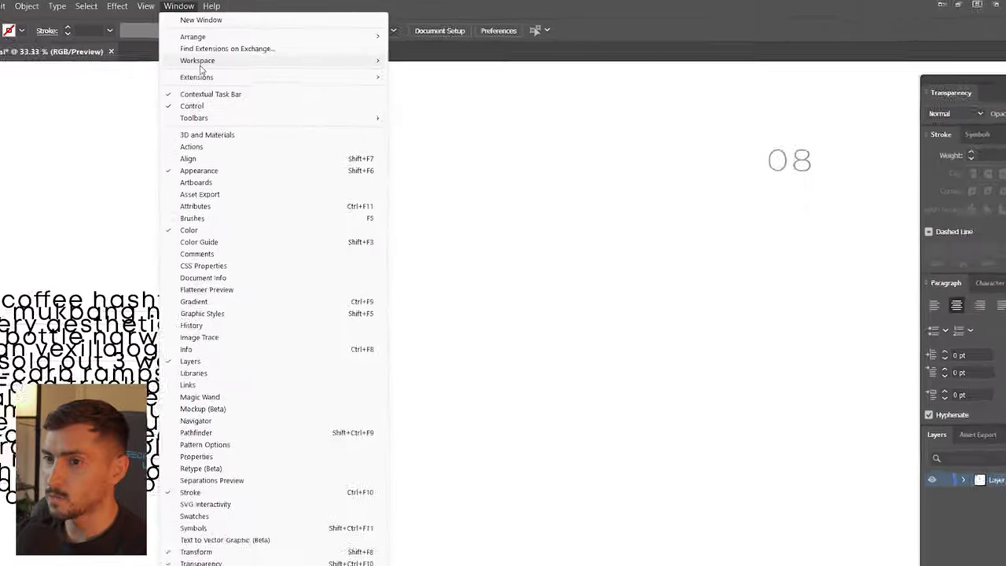
mouse_move(206, 48)
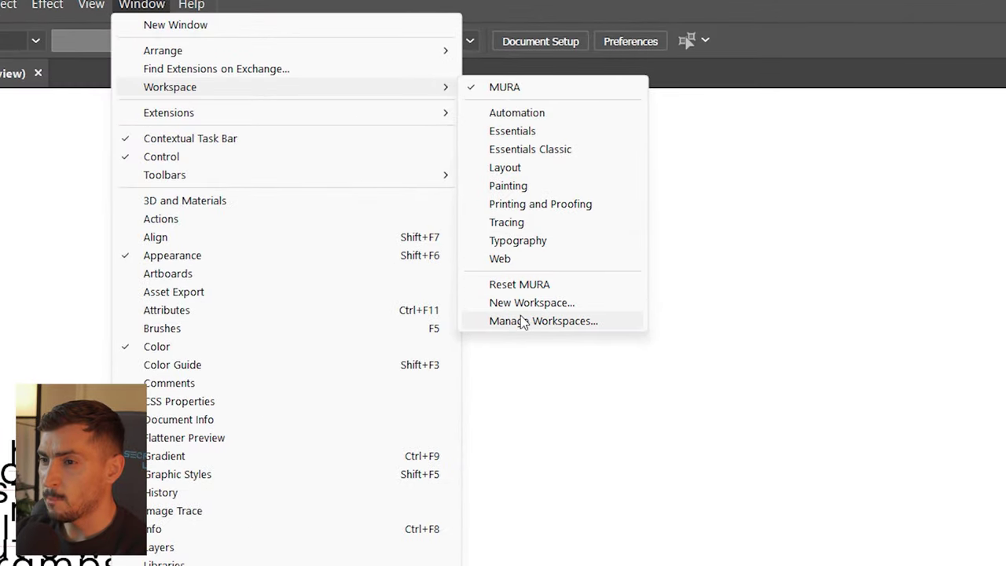
click(522, 321)
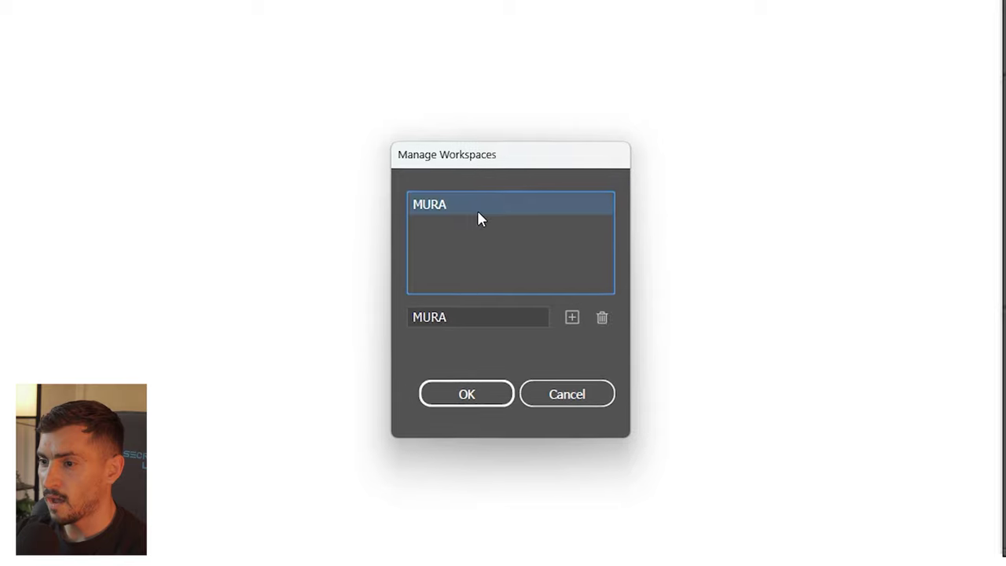
click(558, 376)
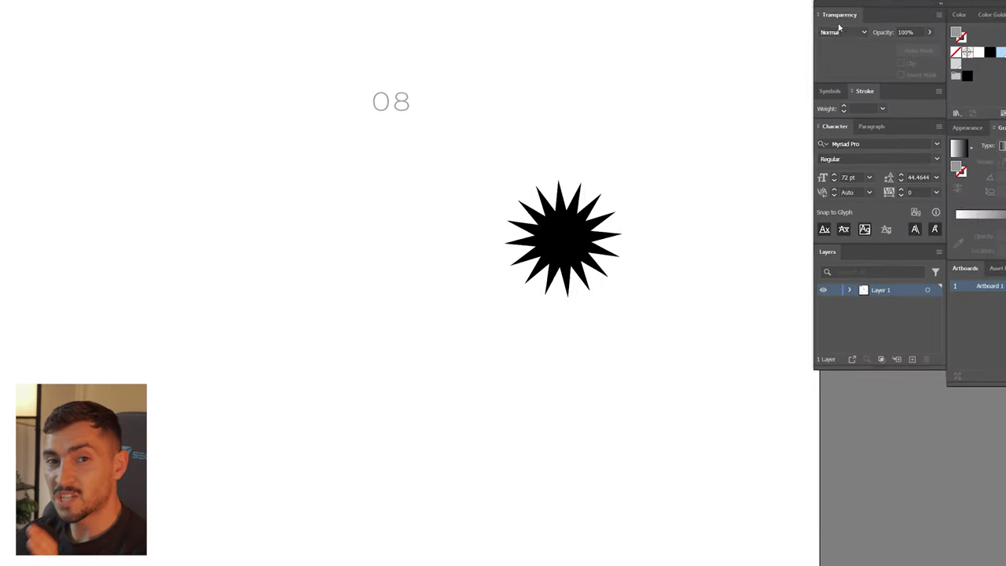
Move the panel group over the canvas and pull the Gradient panel out as a separate floating panel.
drag(1005, 1, 487, 48)
drag(551, 190, 1000, 163)
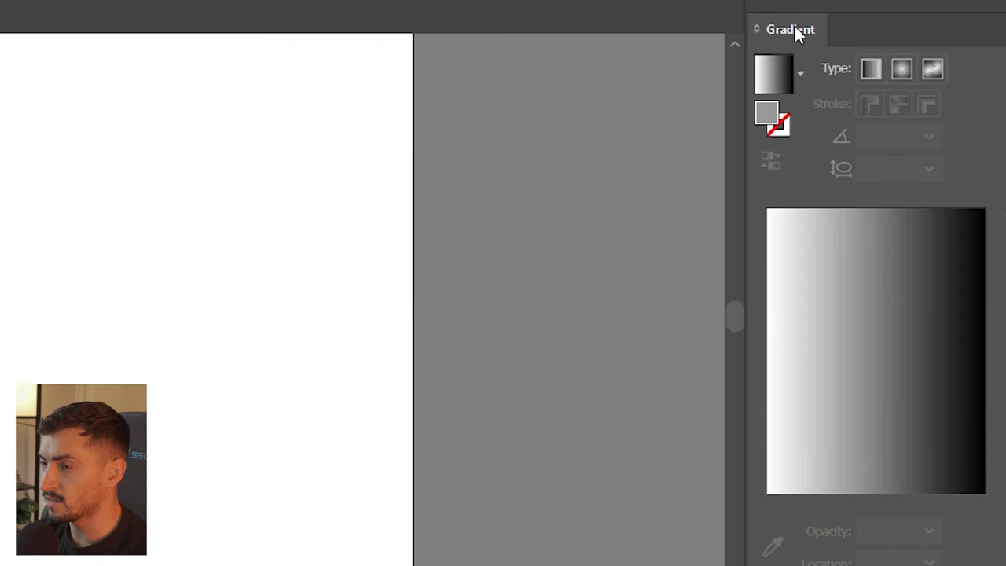
drag(394, 29, 50, 560)
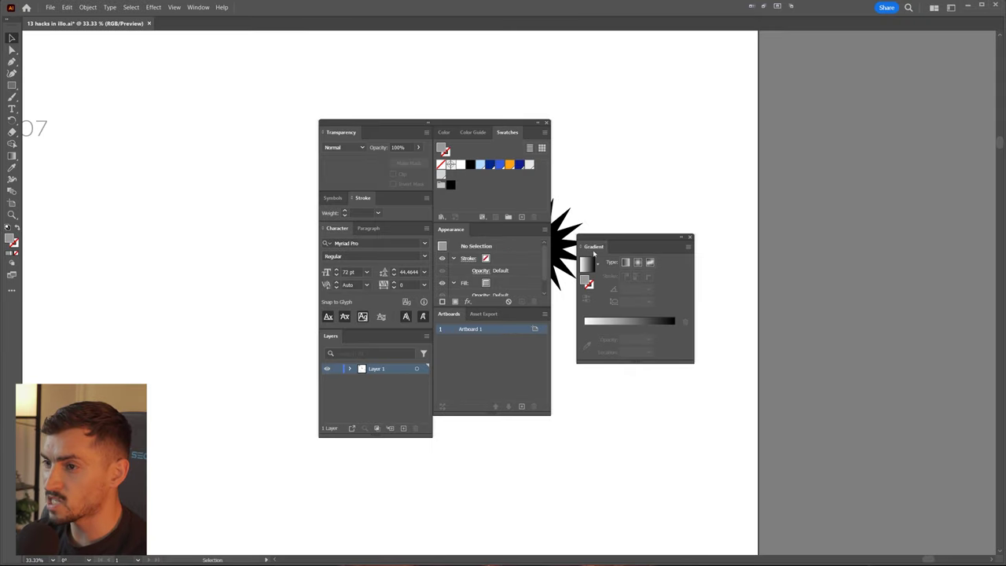
Dock the Gradient panel between the Swatches and Appearance panels in the floating group.
drag(593, 253, 475, 218)
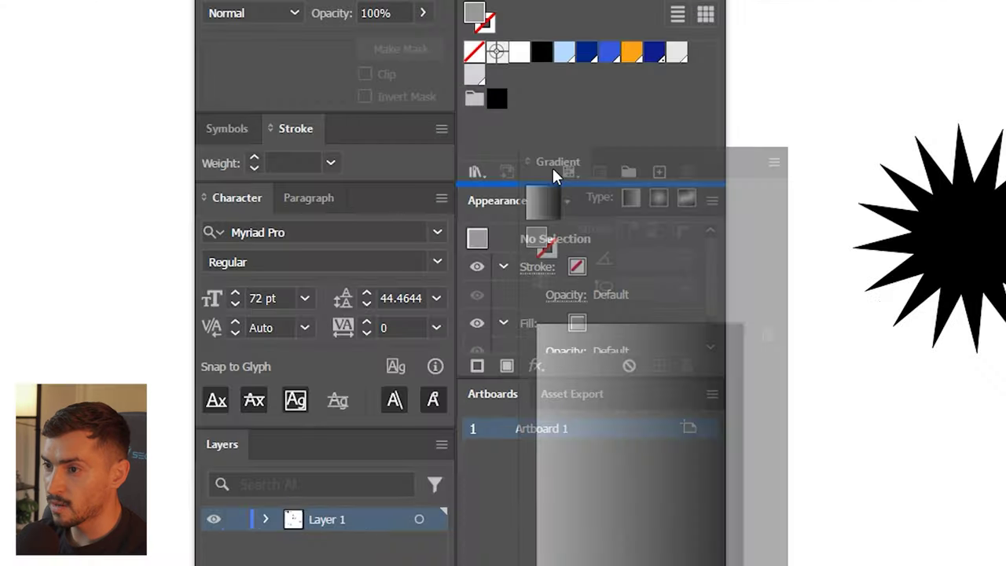
drag(554, 174, 681, 22)
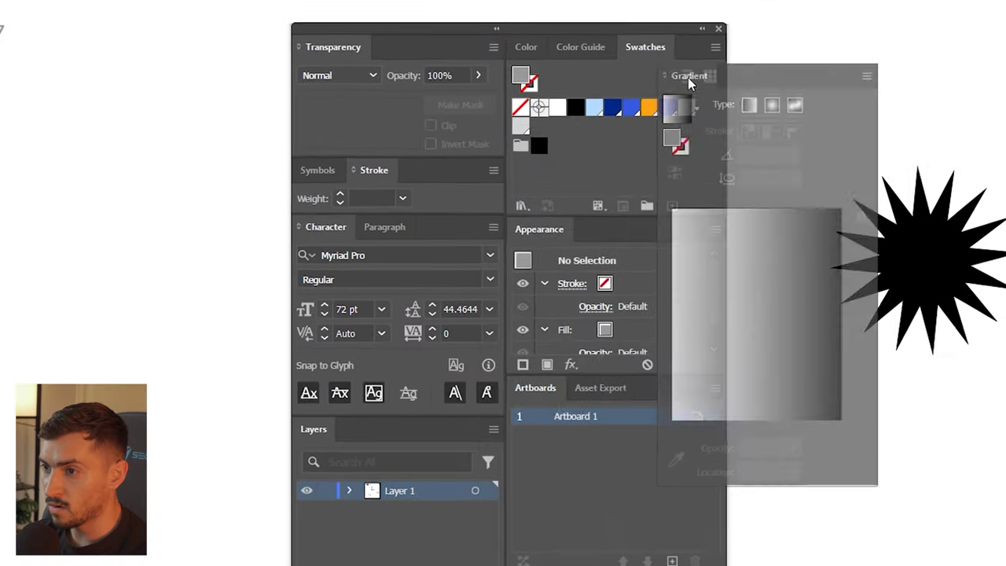
drag(688, 83, 646, 278)
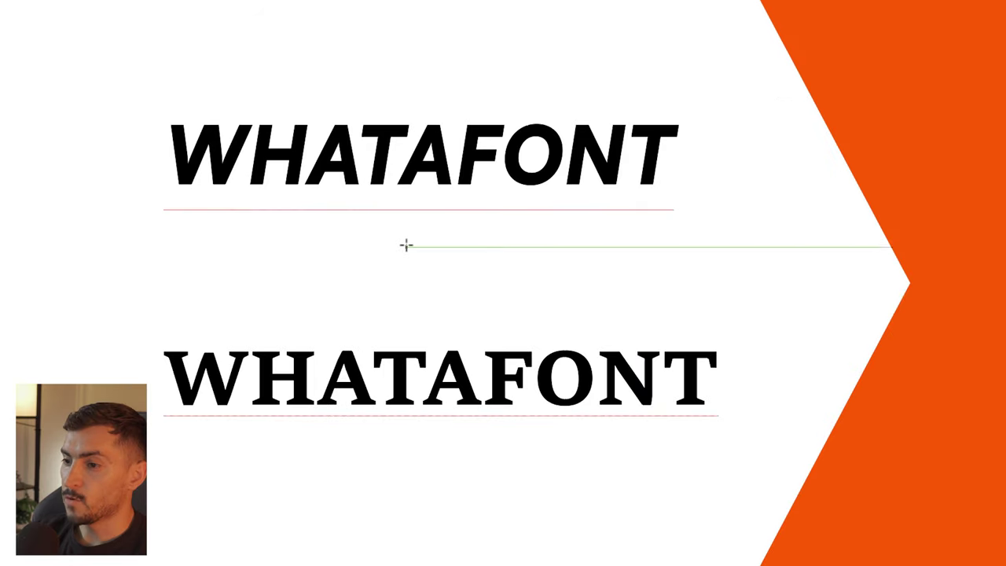
Apply the font styling of the upper italic "WHATAFONT" to the lower serif "WHATAFONT" with the Eyedropper tool.
click(385, 371)
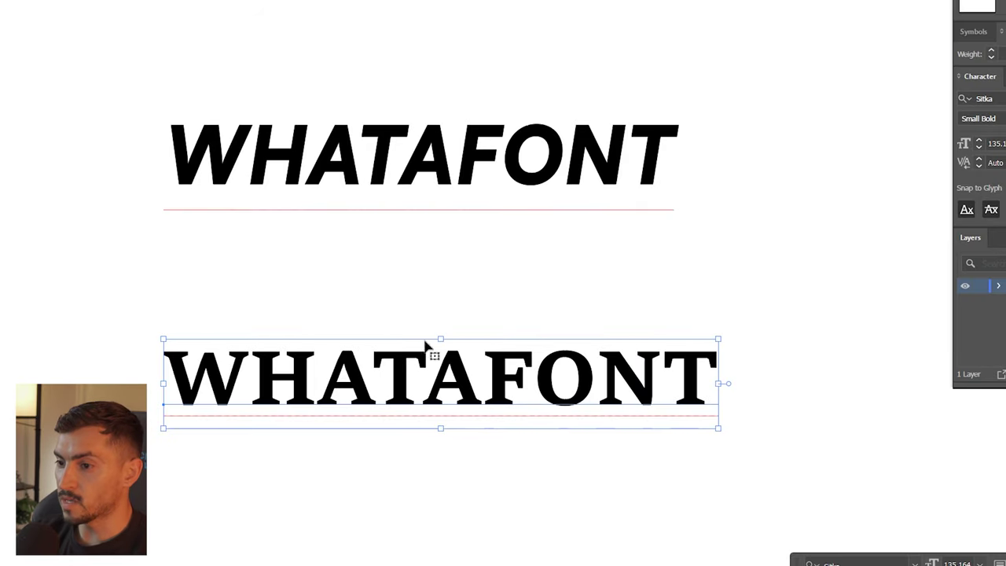
key(i)
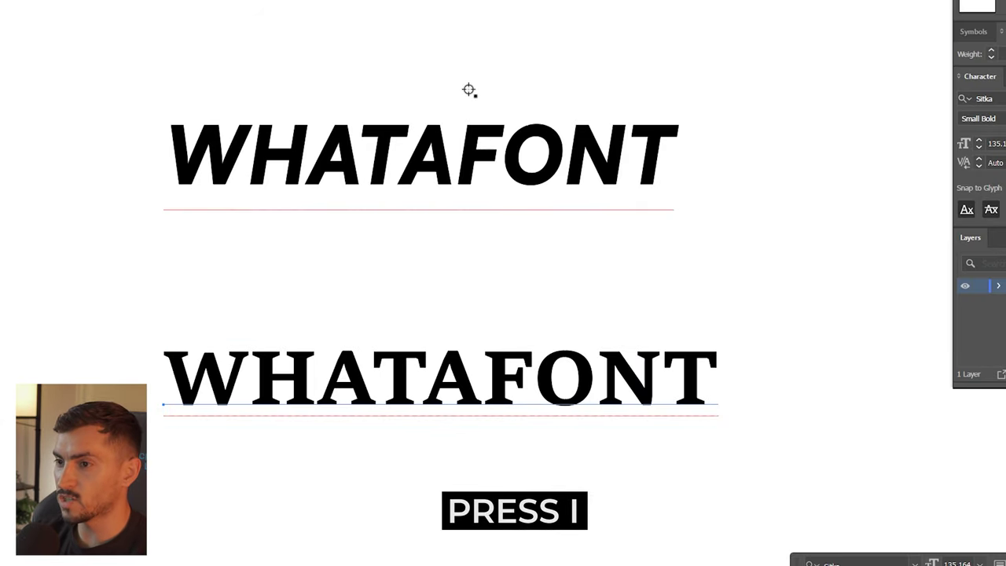
click(356, 136)
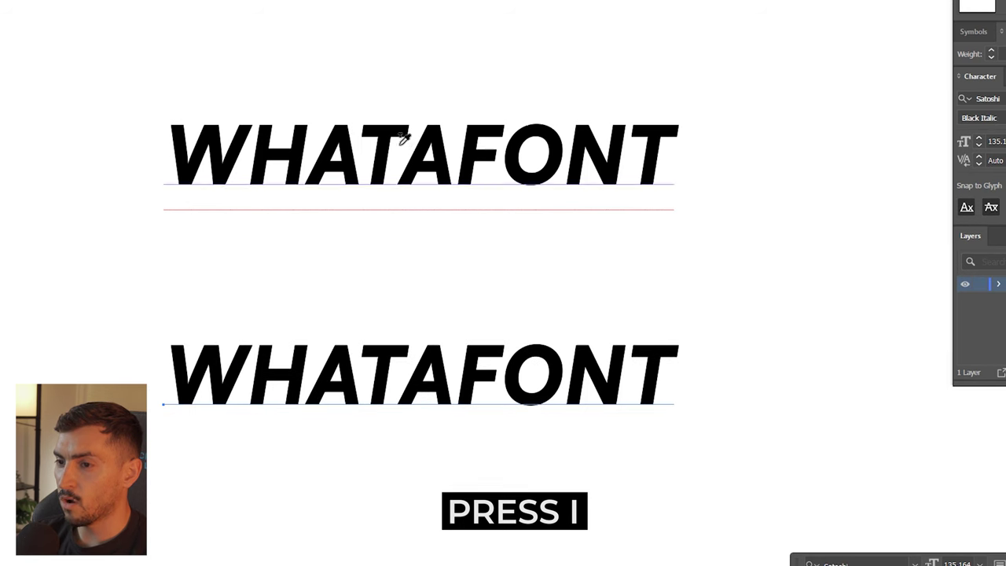
scroll(287, 159, up, 1)
key(v)
click(304, 162)
drag(354, 155, 357, 181)
key(ctrl+z)
click(486, 498)
scroll(488, 503, down, 4)
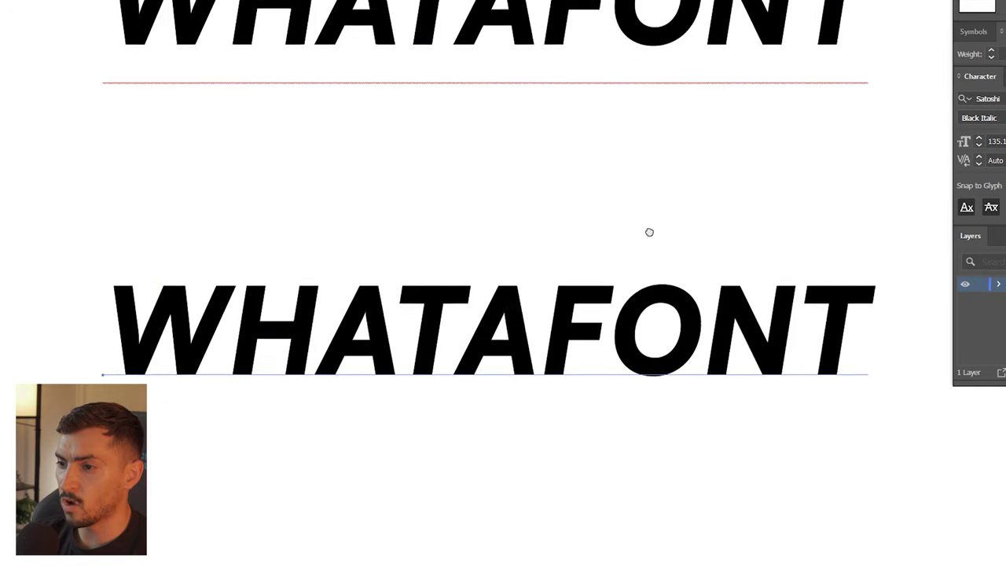
scroll(516, 7, up, 2)
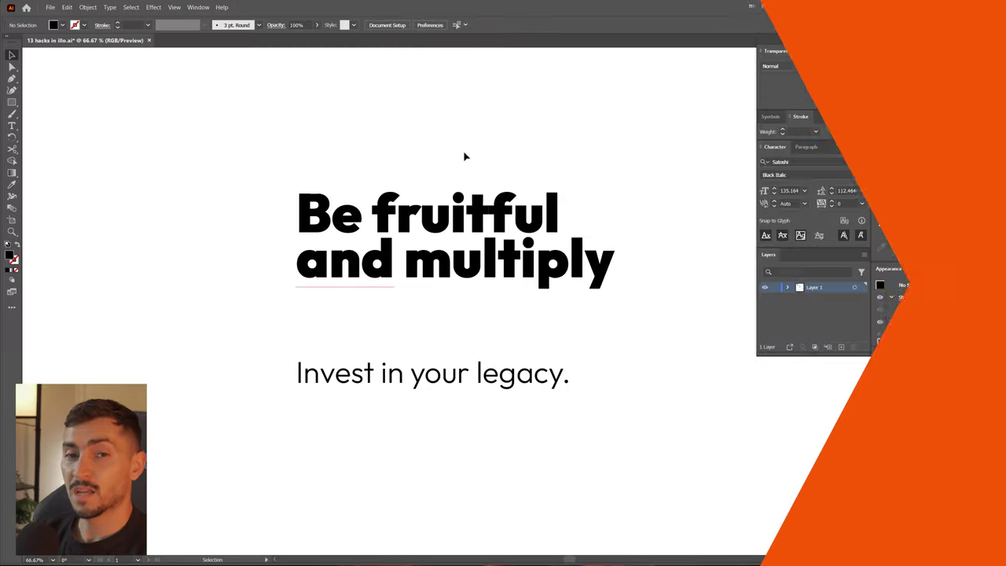
Open the Character Styles for the selected "Be fruitful and multiply" heading and place the floating panel over the artwork.
click(422, 218)
scroll(479, 218, up, 1)
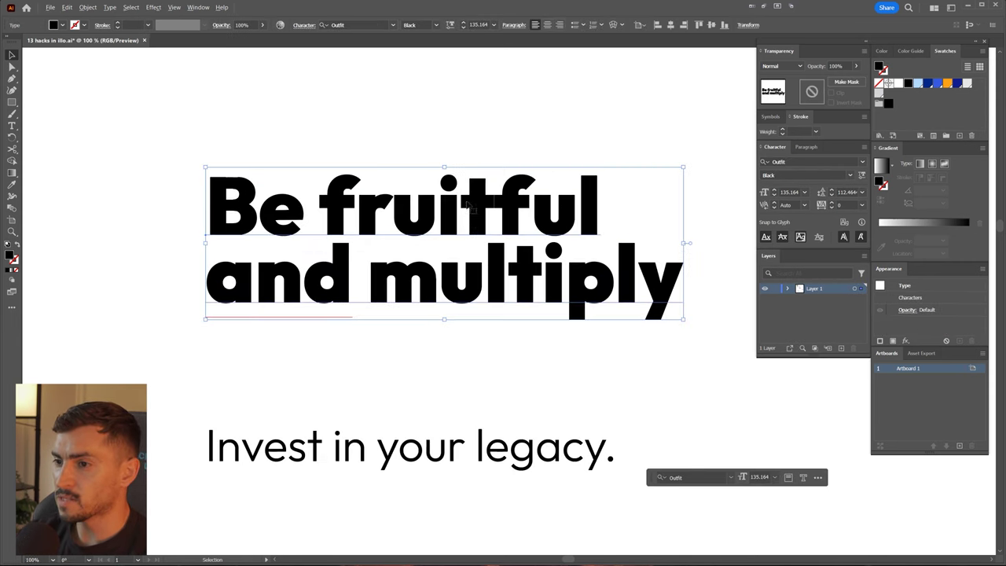
drag(496, 170, 473, 164)
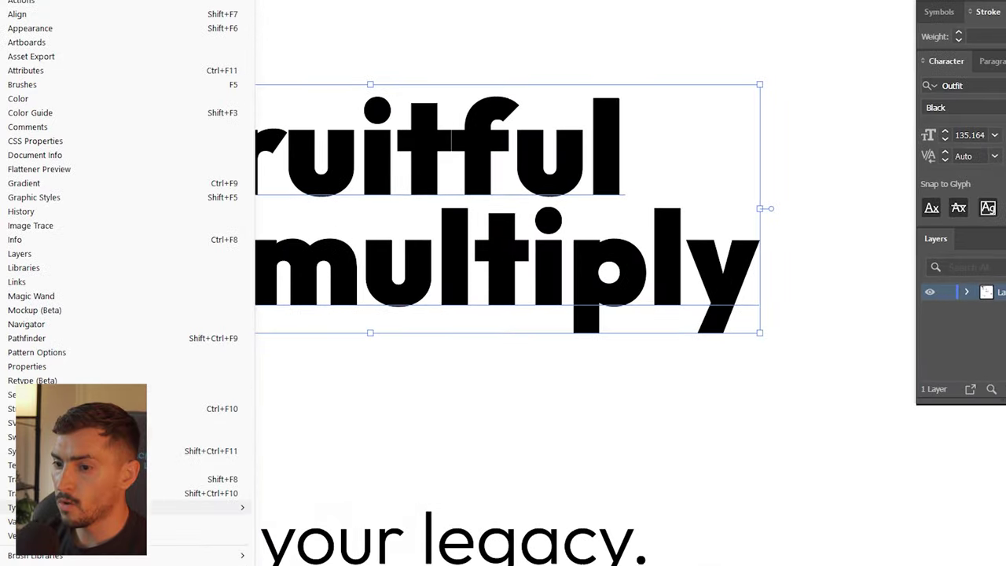
mouse_move(259, 459)
click(372, 471)
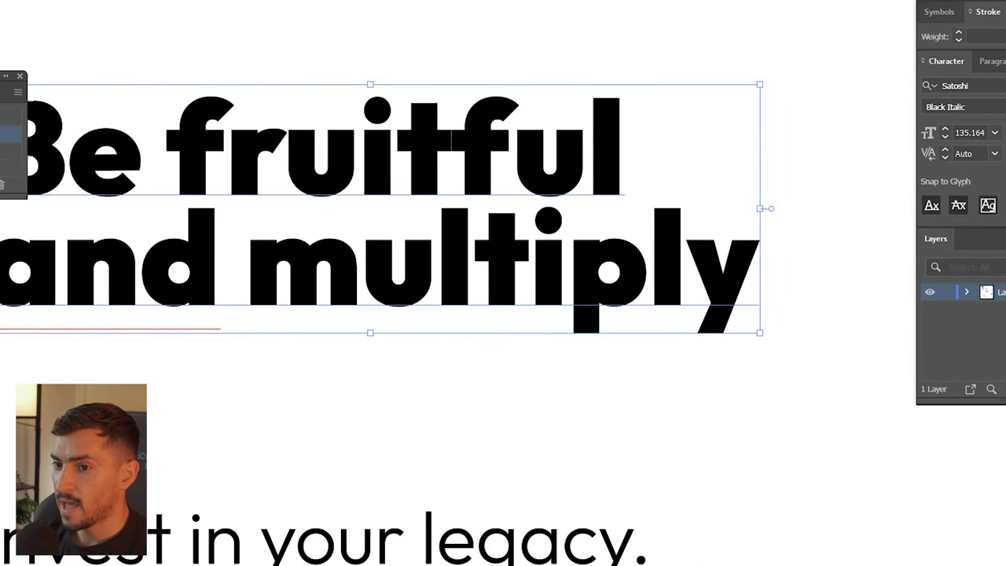
drag(2, 75, 503, 65)
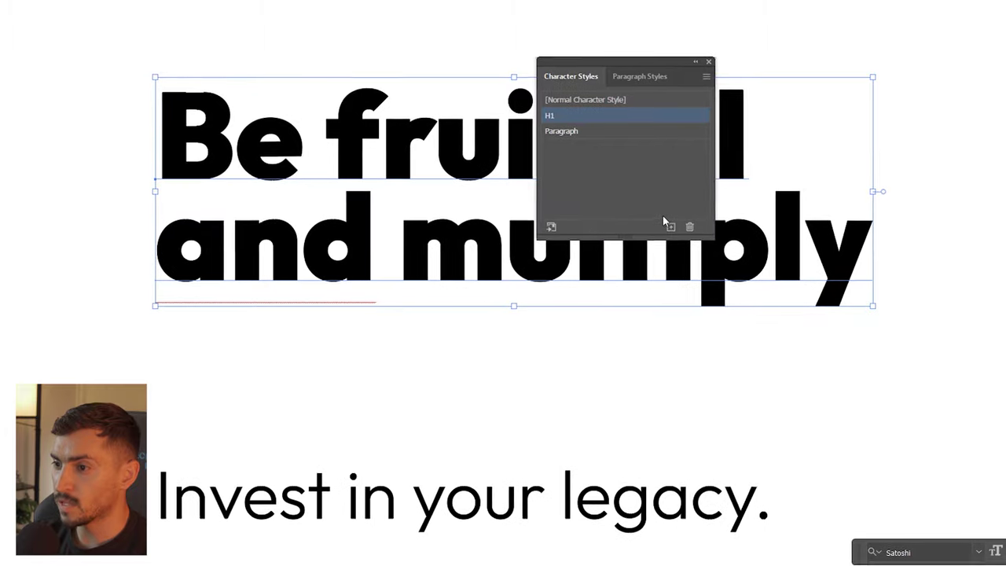
Create a new character style from the "Be fruitful and multiply" text and name it HEADING.
click(540, 176)
click(454, 165)
double_click(598, 148)
text(HEADING)
key(Return)
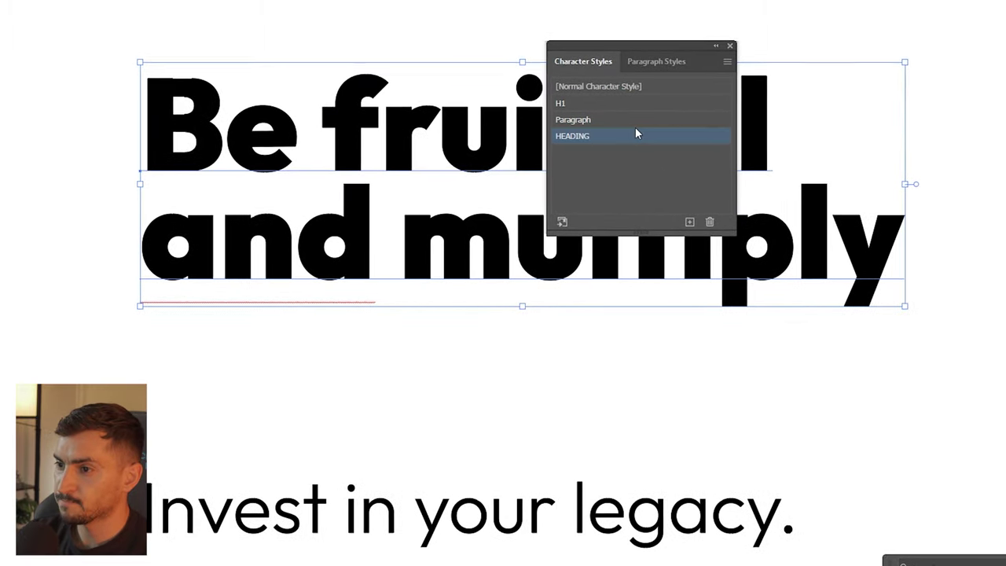
Try the HEADING character style on the "Invest in your legacy." line.
click(695, 506)
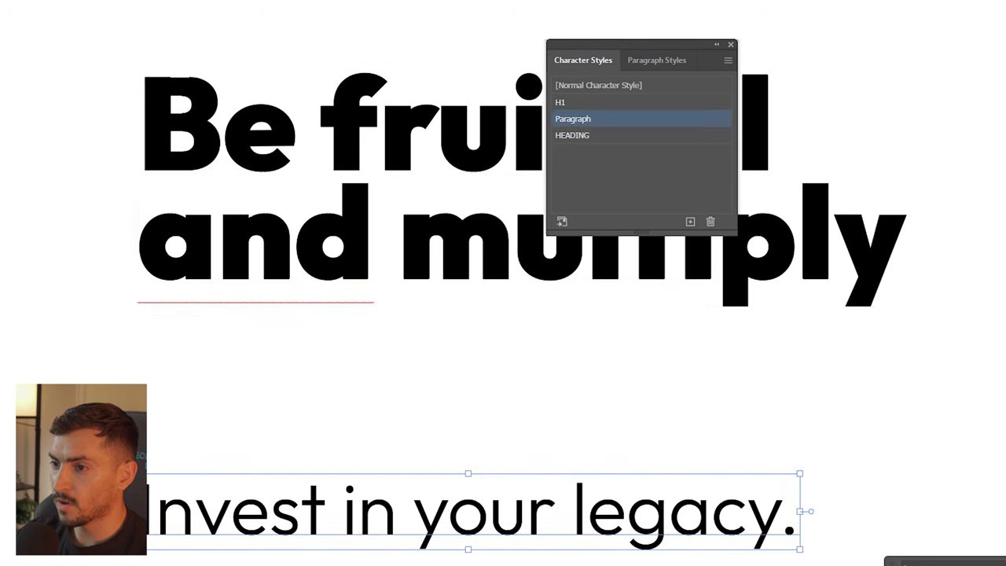
click(690, 33)
drag(516, 532, 419, 343)
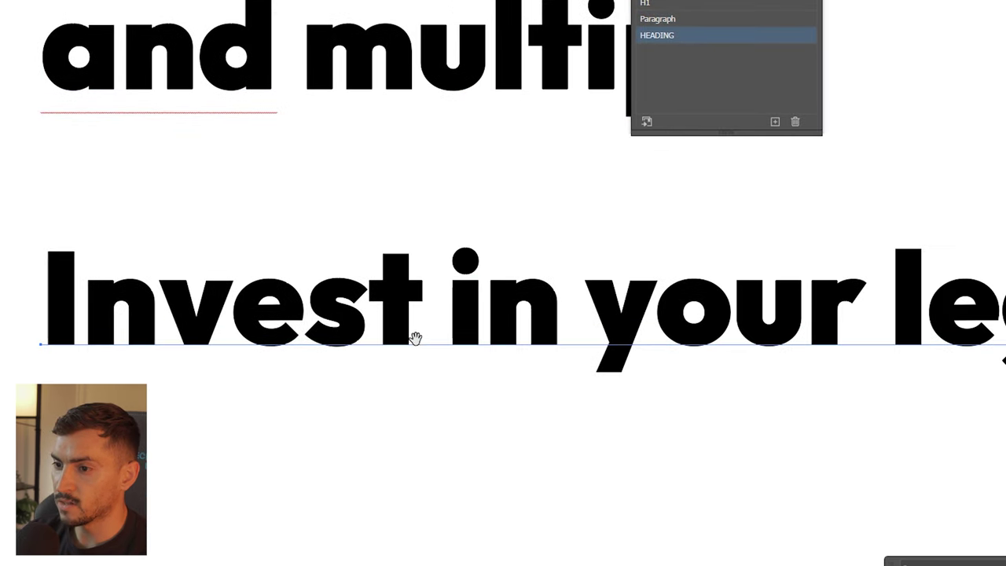
scroll(419, 343, down, 4)
key(ctrl+z)
scroll(329, 294, up, 2)
click(495, 284)
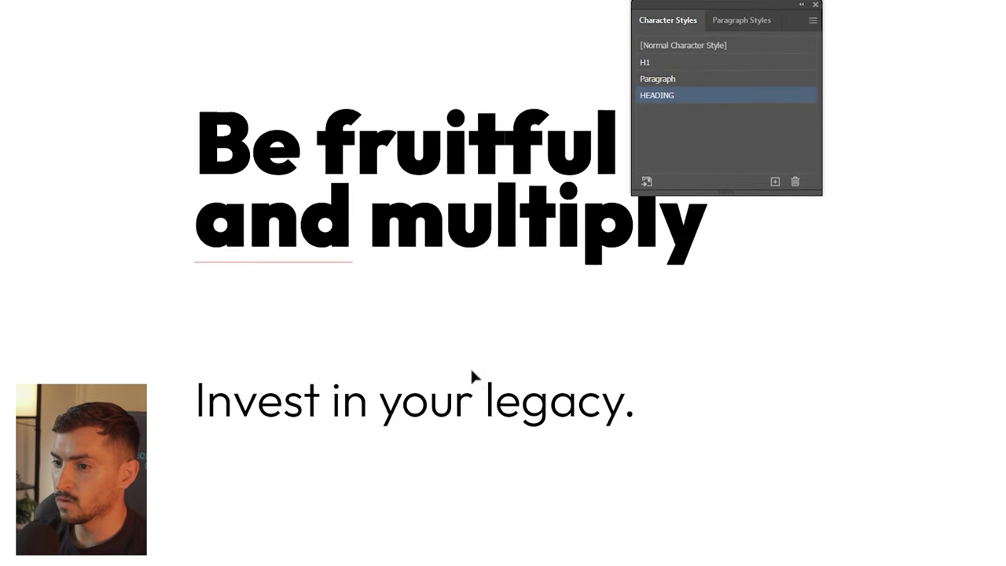
Create a new character style from the "Invest in your legacy." text and name it PARAGRAPH.
click(497, 397)
double_click(696, 165)
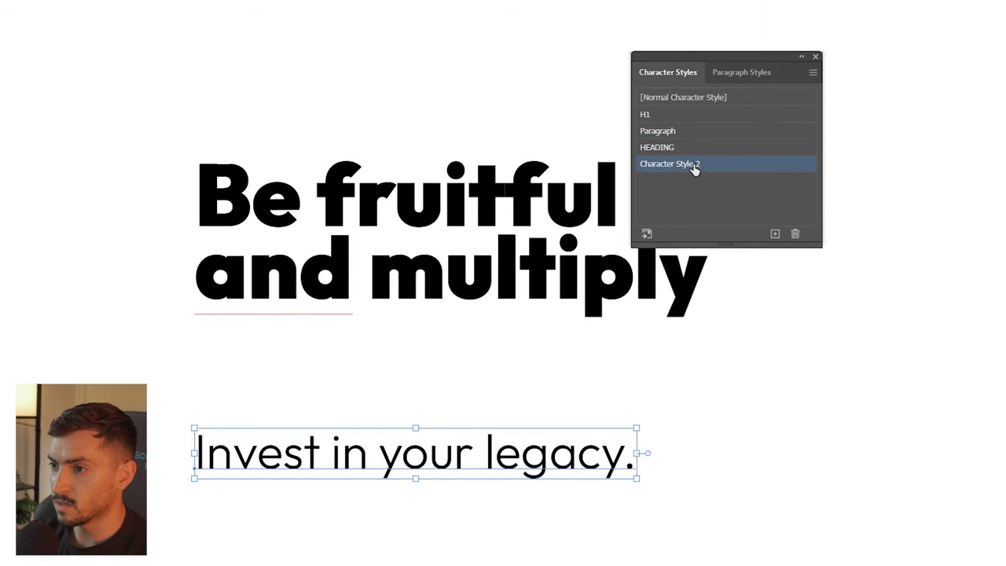
text(PARAGRAPH)
key(Return)
click(714, 270)
Swap the text styling by applying PARAGRAPH to "Be fruitful and multiply" and HEADING to "Invest in your legacy.".
click(579, 294)
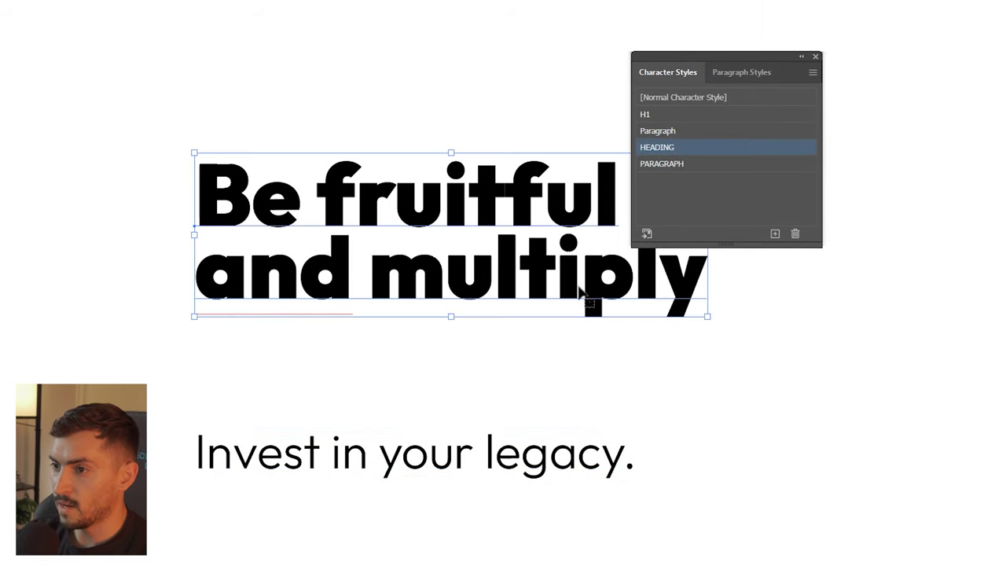
click(660, 163)
drag(728, 62, 809, 63)
scroll(301, 185, up, 2)
scroll(261, 178, up, 1)
scroll(260, 180, down, 2)
drag(518, 355, 369, 505)
click(770, 148)
scroll(396, 159, down, 2)
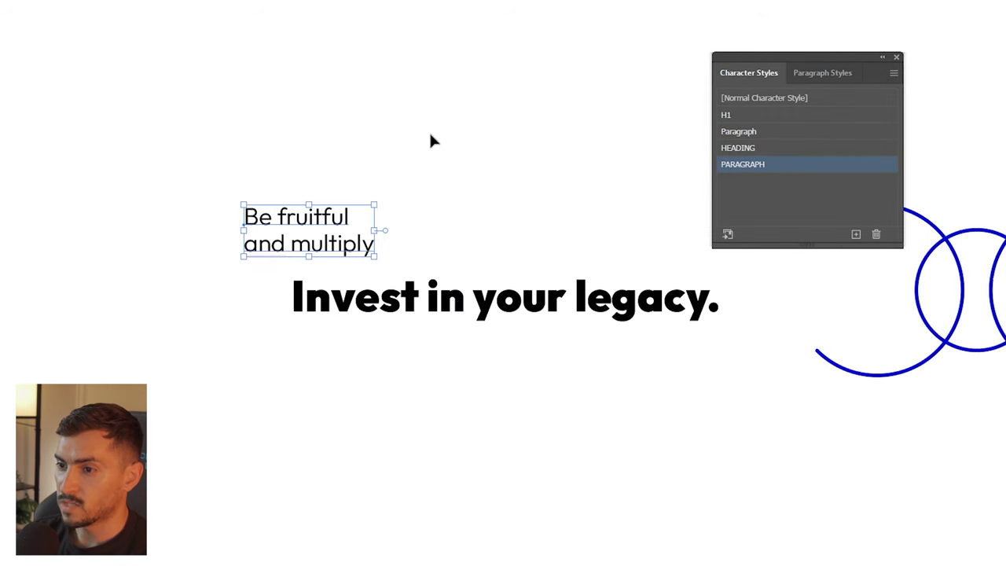
click(445, 117)
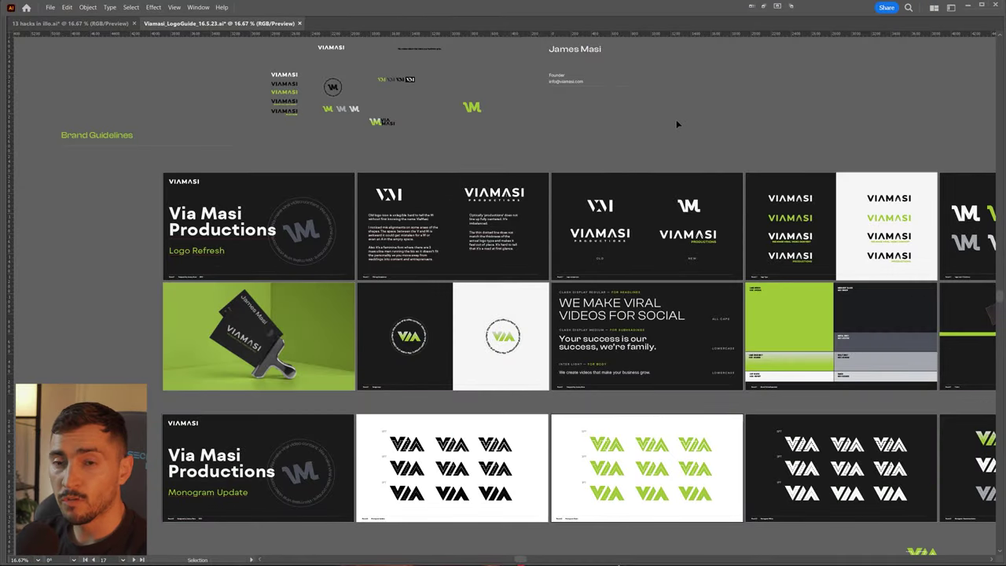
Look over the Via Masi brand guideline artboards with the Hand tool and zoom out to the full layout.
key(space)
drag(539, 303, 70, 215)
drag(633, 285, 374, 287)
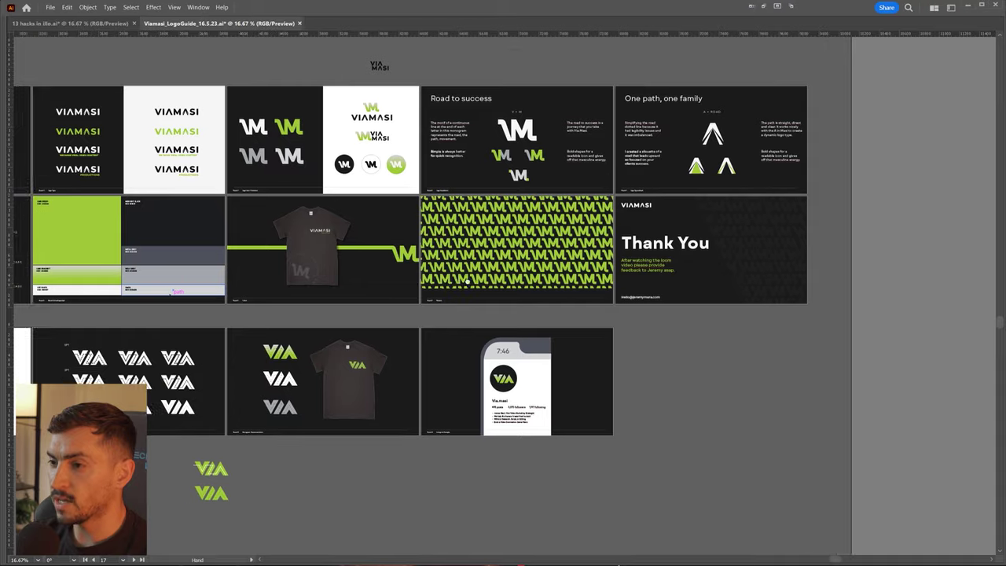
drag(440, 283, 985, 195)
drag(703, 427, 781, 265)
drag(925, 377, 779, 484)
drag(683, 82, 716, 209)
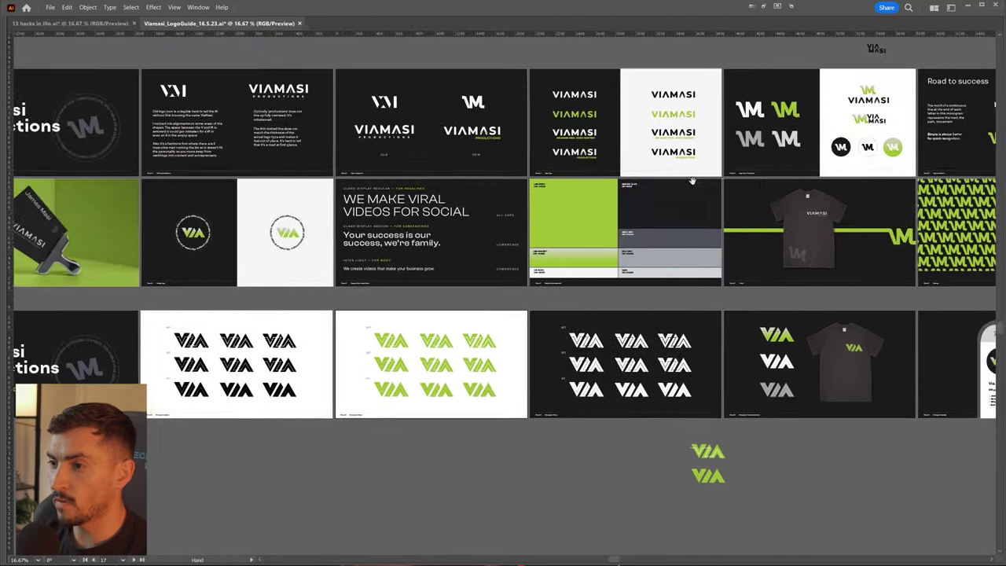
drag(656, 155, 635, 337)
key(ctrl+minus)
key(ctrl+minus)
drag(650, 252, 644, 357)
drag(631, 298, 673, 235)
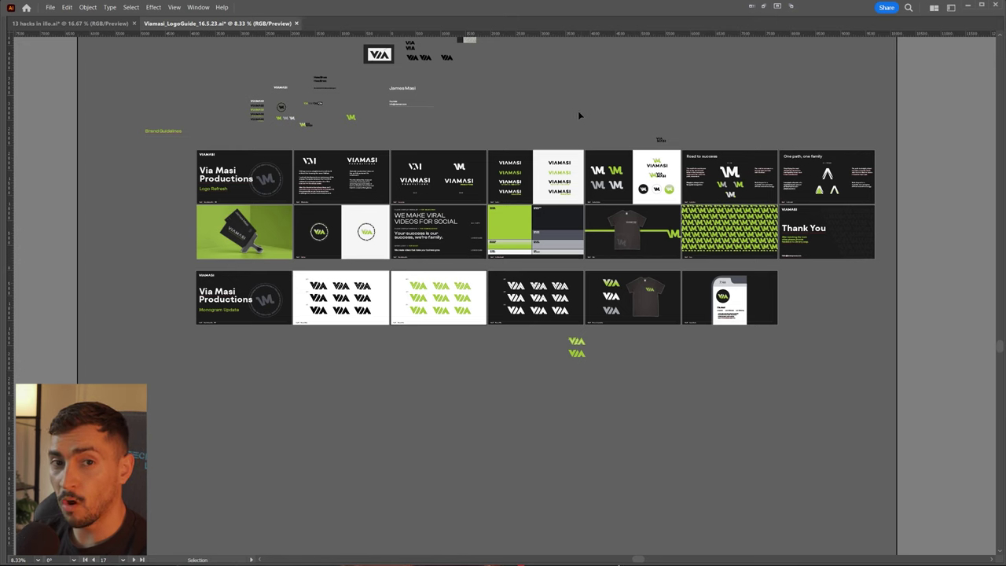
Inspect the MIDNIGHT BLACK colour label up close and return to the overview of the artboards.
scroll(580, 203, up, 6)
scroll(271, 305, up, 7)
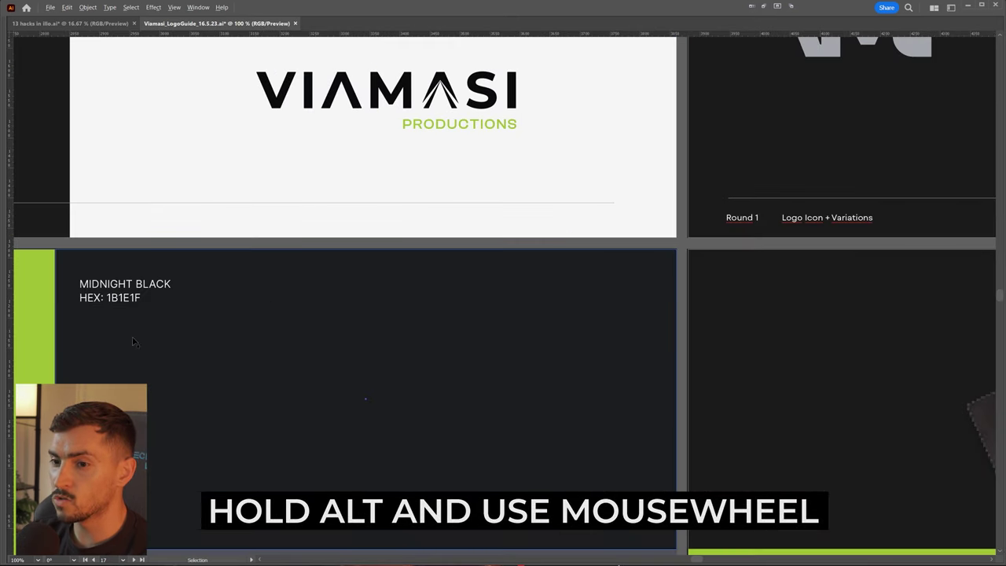
scroll(135, 134, up, 5)
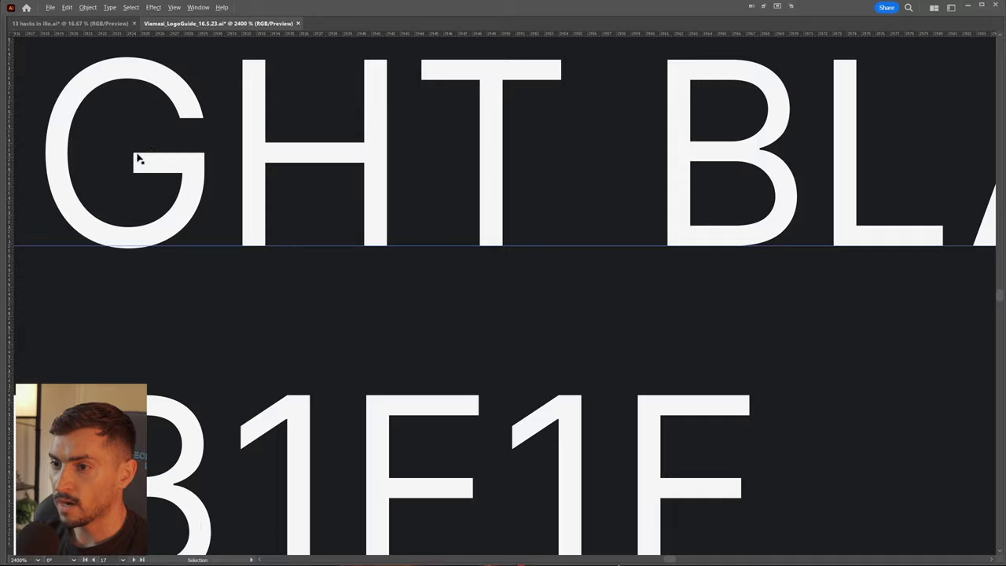
scroll(180, 175, down, 10)
scroll(180, 180, down, 6)
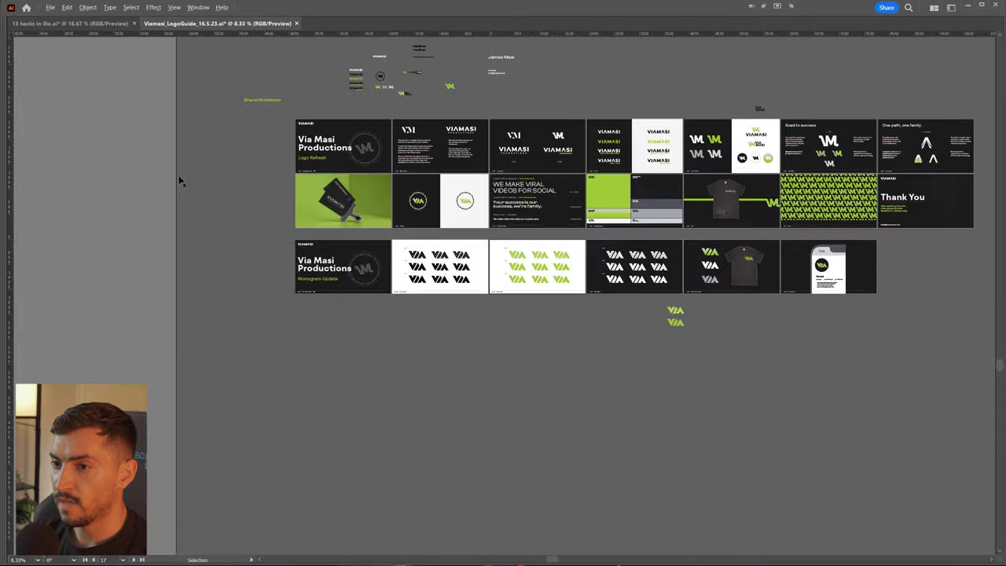
scroll(494, 265, up, 4)
drag(532, 314, 595, 21)
drag(681, 174, 555, 173)
scroll(555, 173, up, 1)
scroll(555, 173, down, 2)
scroll(520, 167, up, 1)
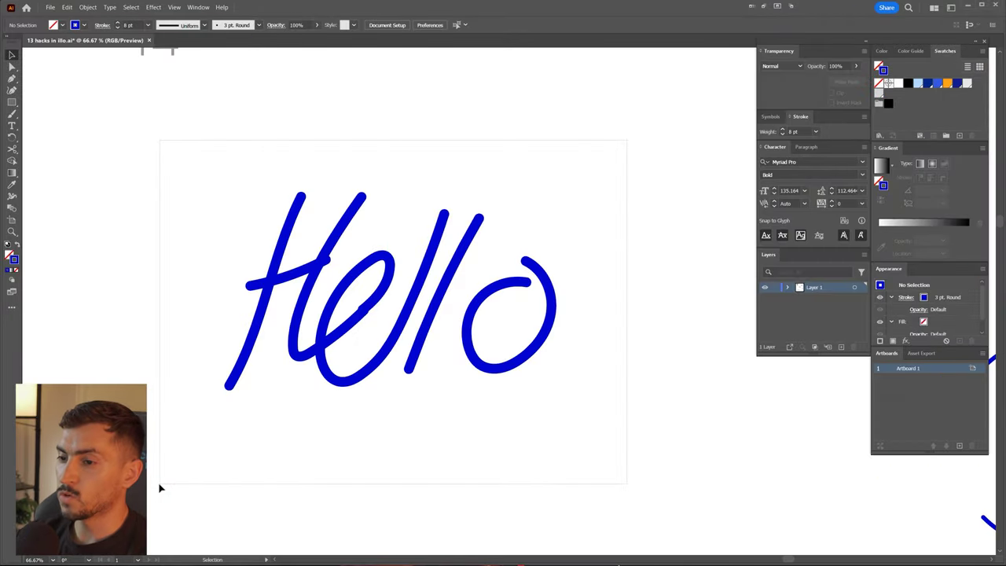
Select all strokes of the handwritten "Hello" and even out their curves with the Smooth path command.
drag(160, 489, 279, 207)
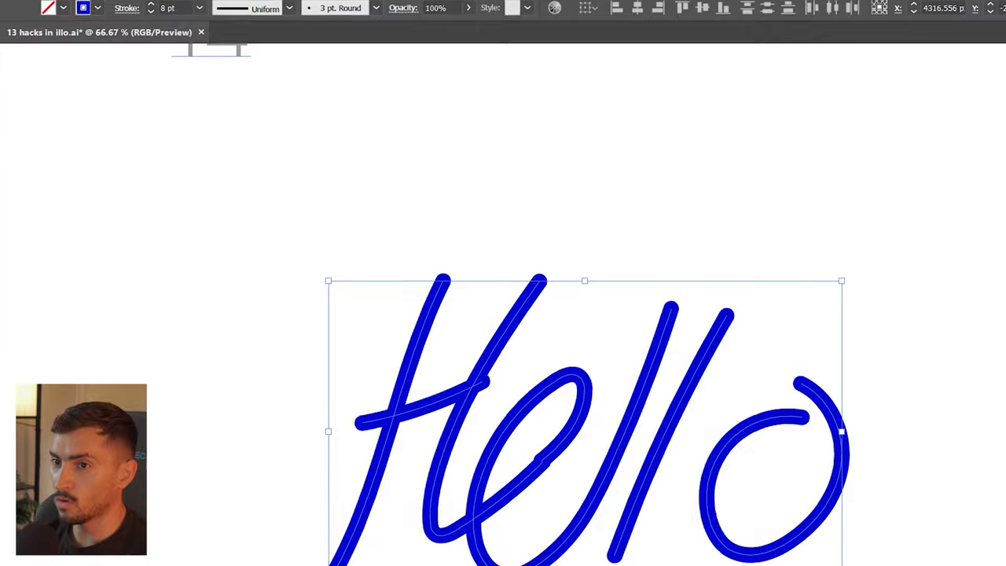
click(77, 2)
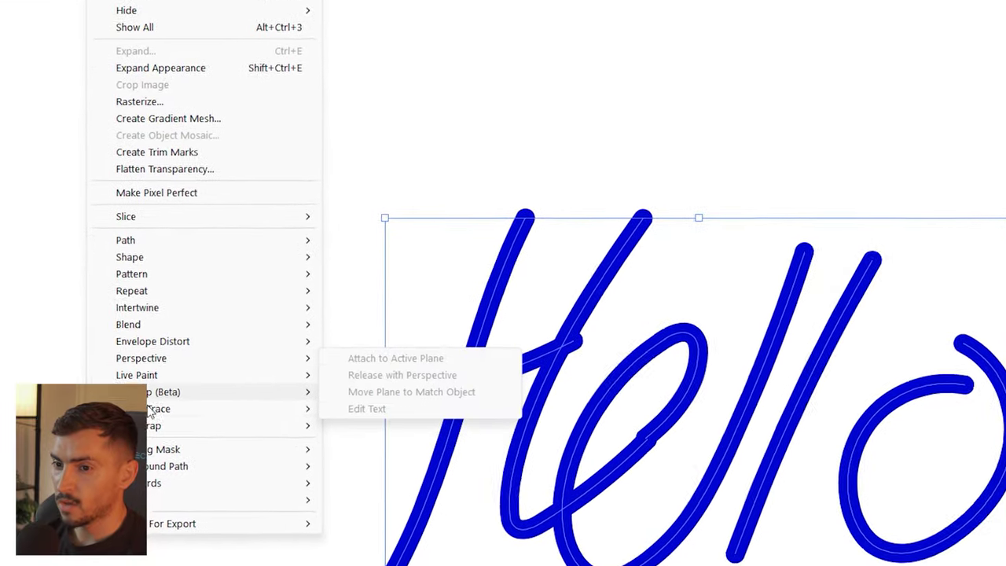
mouse_move(149, 222)
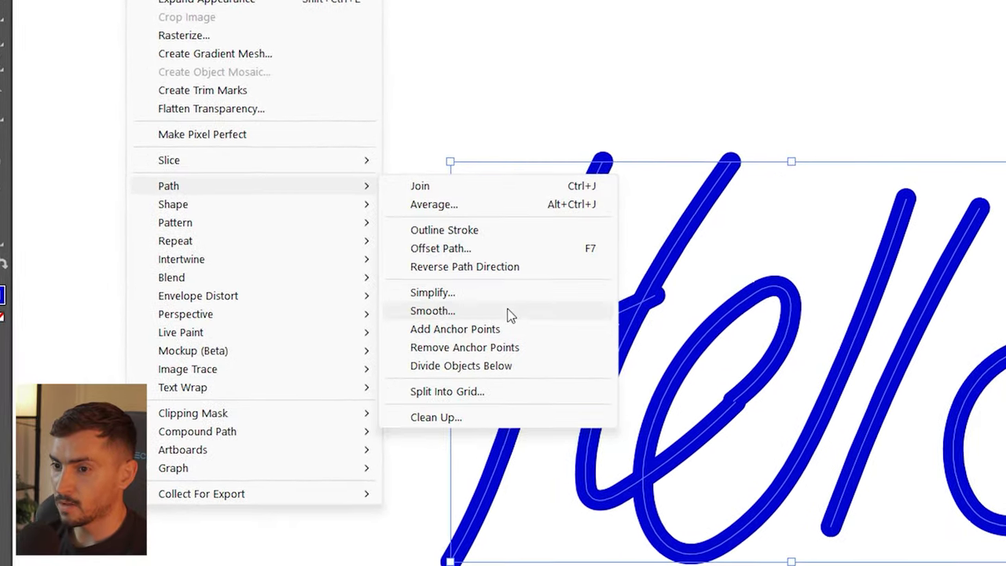
click(465, 339)
drag(980, 405, 1005, 418)
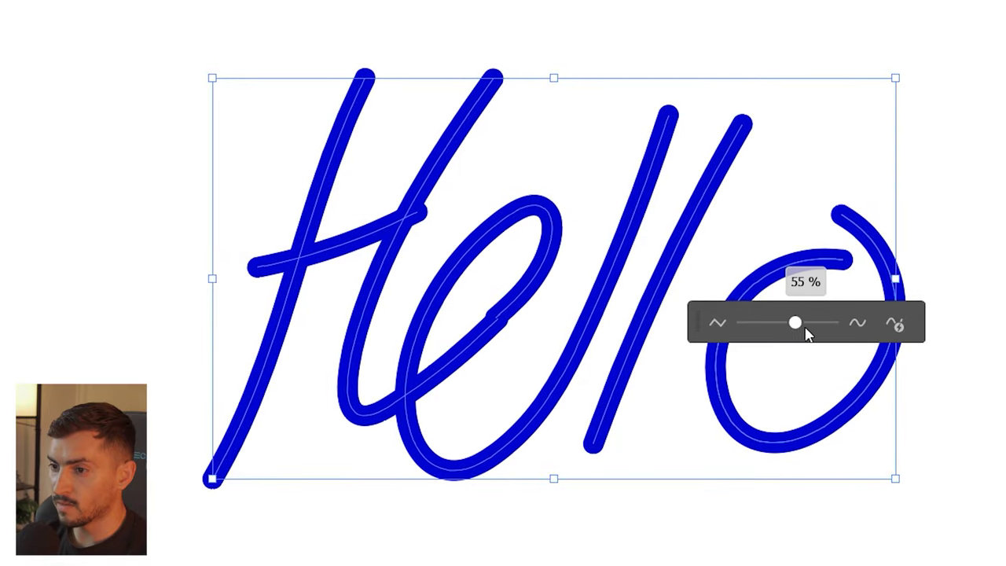
mouse_move(843, 334)
mouse_down()
mouse_move(859, 334)
mouse_move(746, 332)
mouse_move(851, 328)
mouse_up()
scroll(434, 314, up, 3)
scroll(434, 315, down, 2)
scroll(822, 334, down, 2)
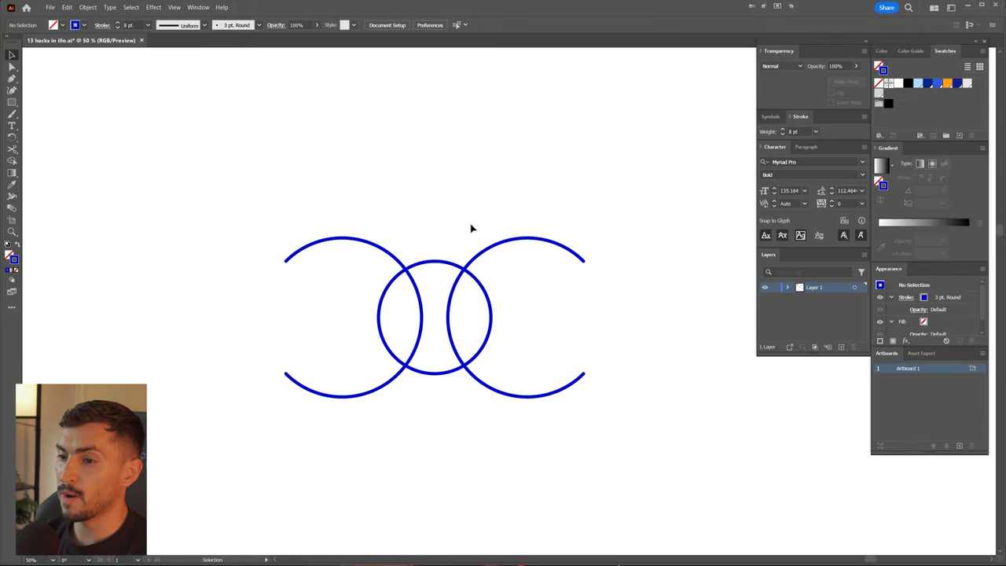
Join the two open end points of the left circular arc with a straight segment.
scroll(243, 299, up, 1)
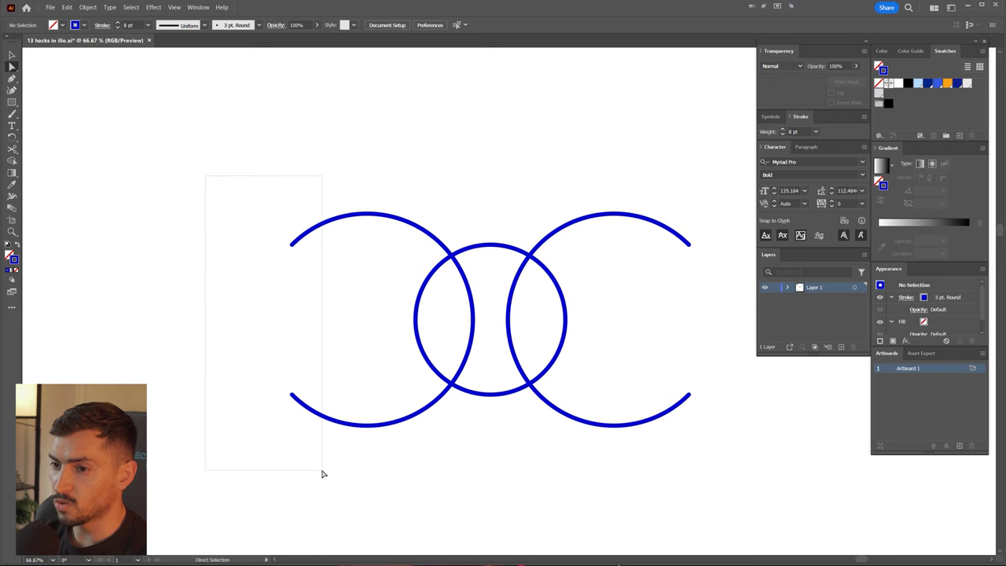
drag(323, 474, 323, 474)
scroll(244, 279, up, 1)
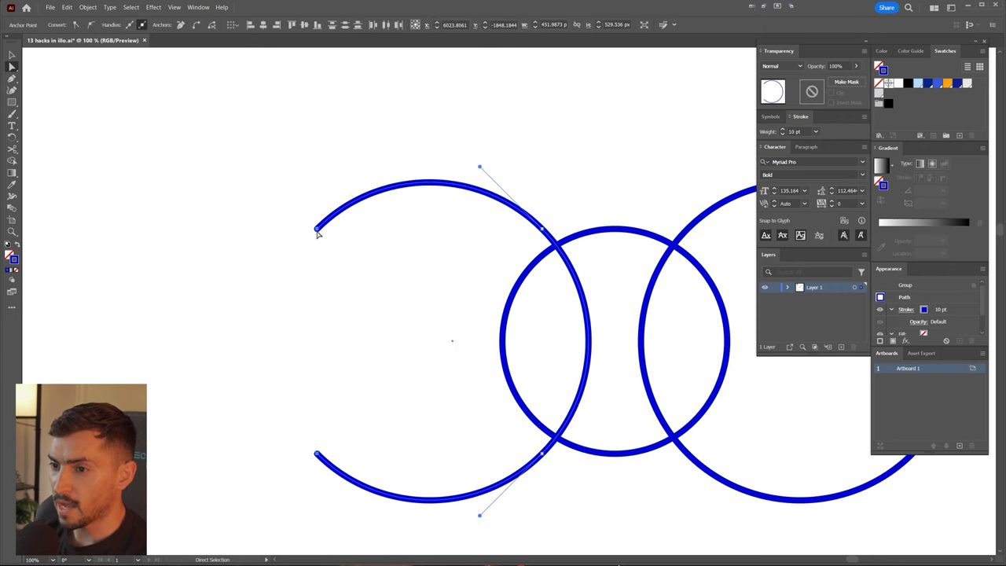
drag(335, 265, 362, 213)
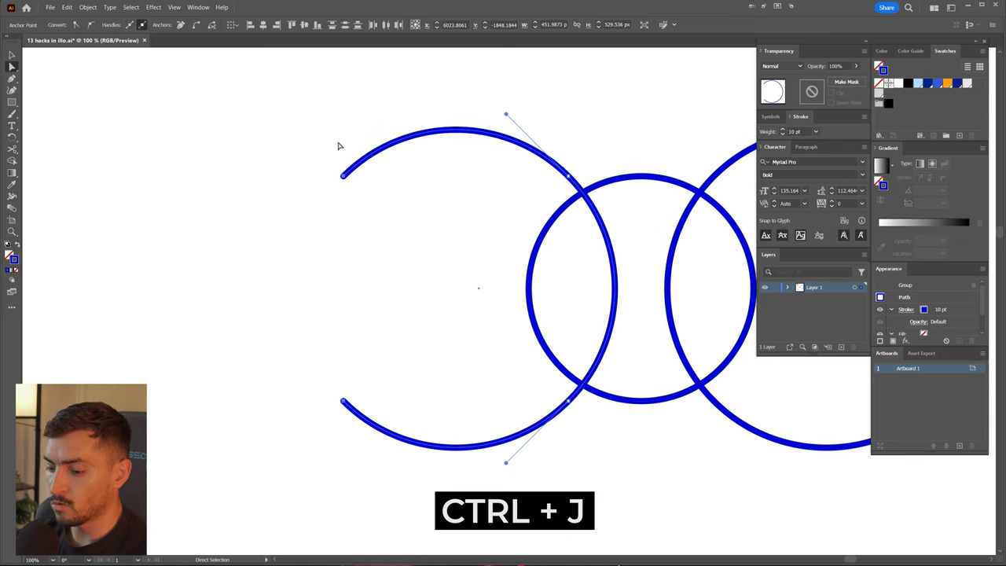
key(ctrl+j)
Join the two open end points of the right circular arc.
drag(448, 209, 250, 312)
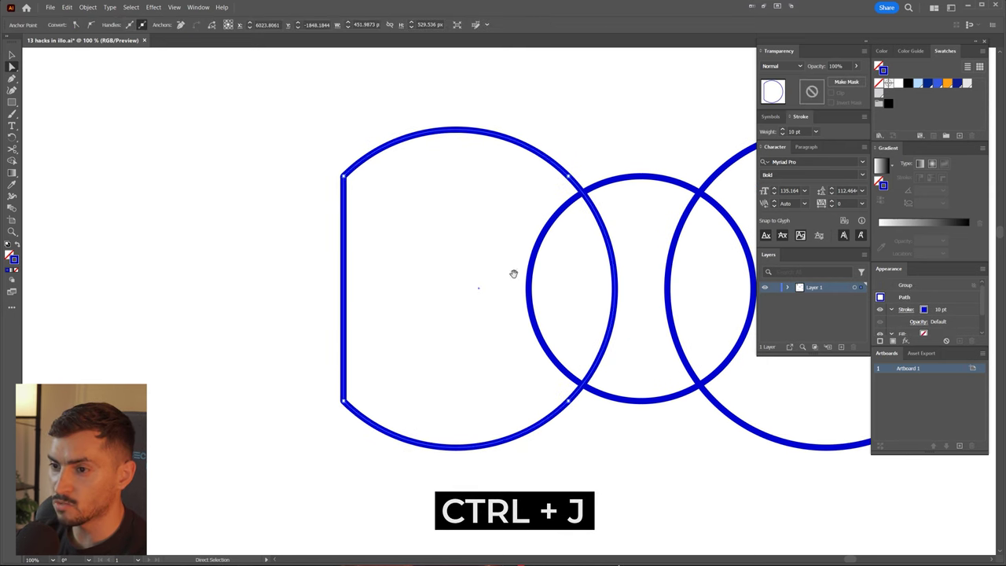
scroll(503, 208, right, 5)
drag(571, 120, 438, 492)
key(ctrl+j)
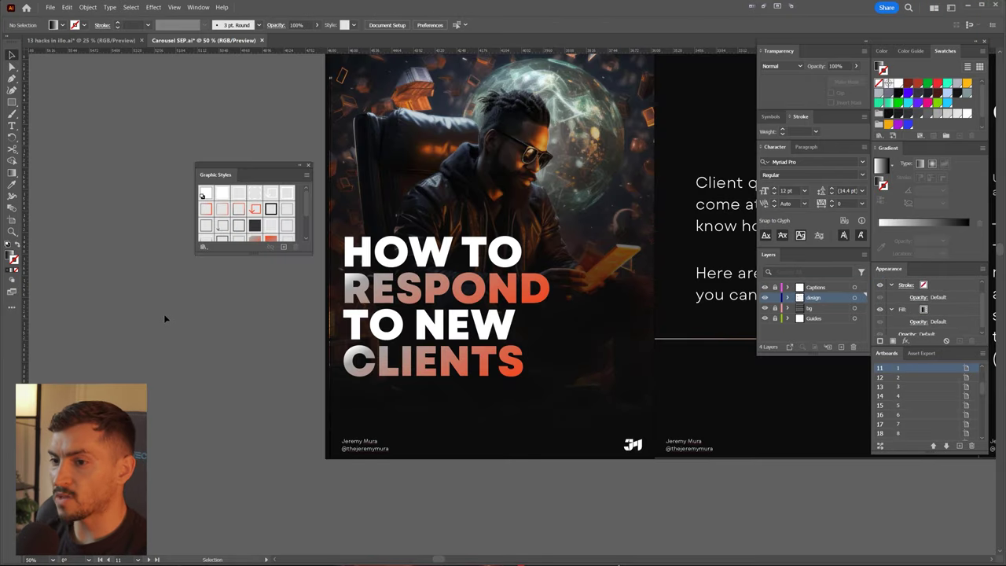
Enlarge the Graphic Styles panel and save the gradient look of the word "RESPOND" as a new graphic style.
drag(256, 253, 256, 339)
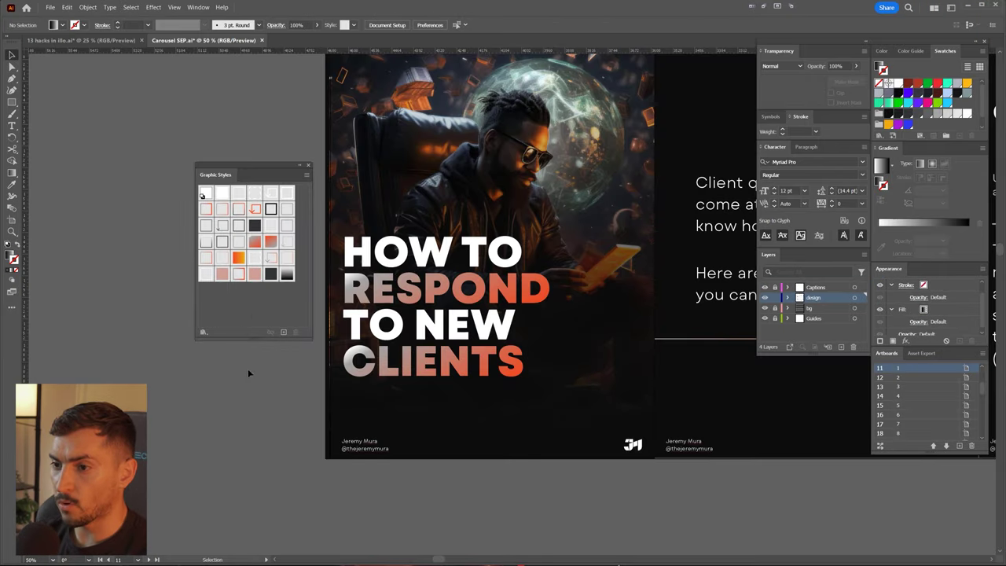
click(425, 288)
scroll(342, 284, up, 3)
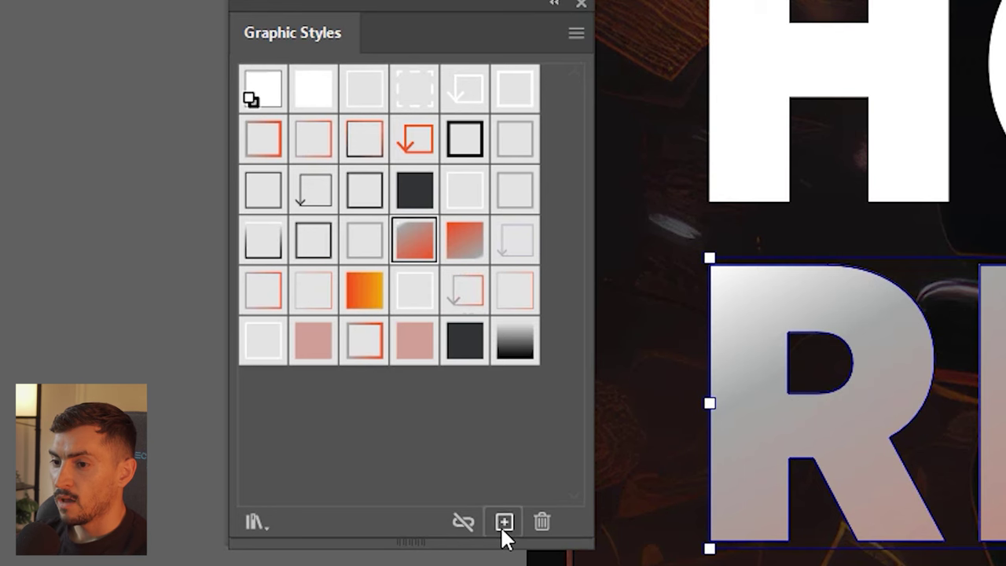
click(504, 522)
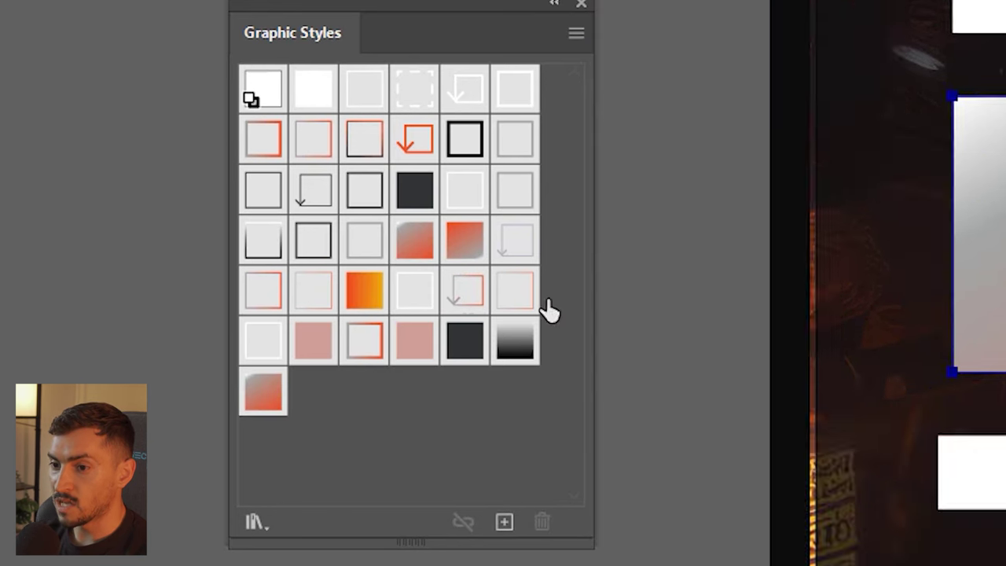
Draw a large rectangle on the empty canvas beside the cover artboard, below the Graphic Styles panel.
key(m)
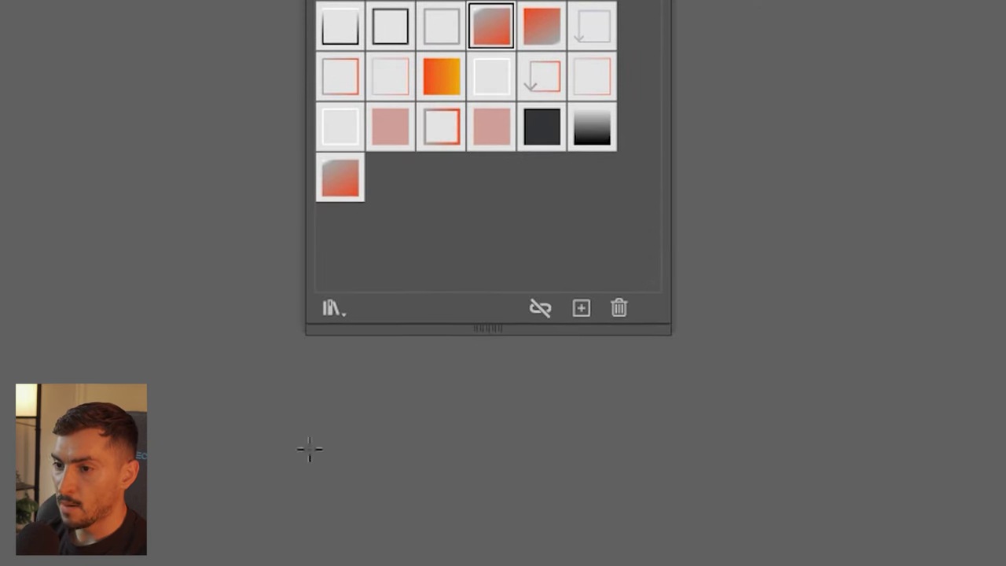
drag(107, 377, 871, 564)
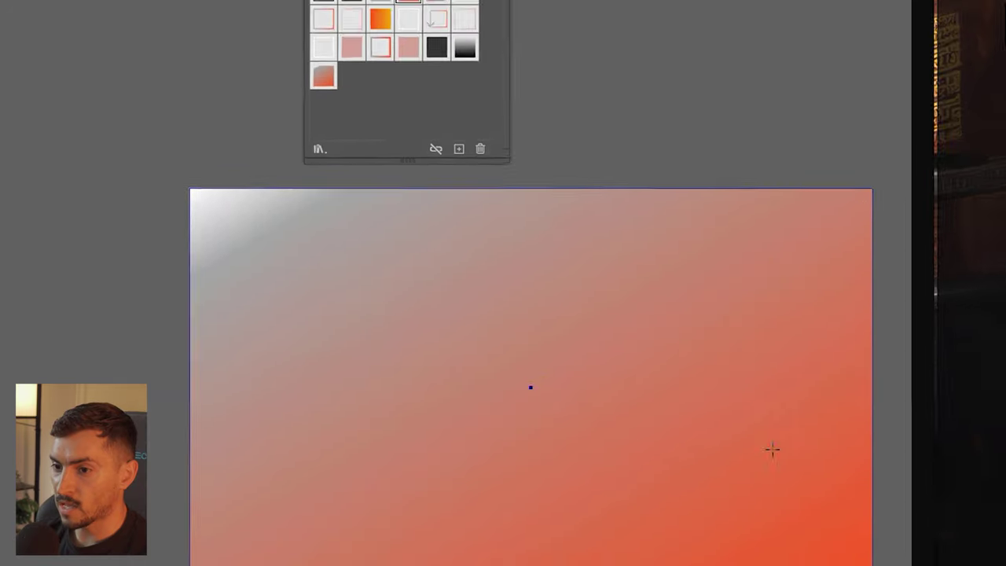
key(v)
Preview several saved graphic styles on the rectangle and apply the orange-to-yellow gradient style.
click(341, 178)
click(364, 154)
click(386, 152)
click(344, 134)
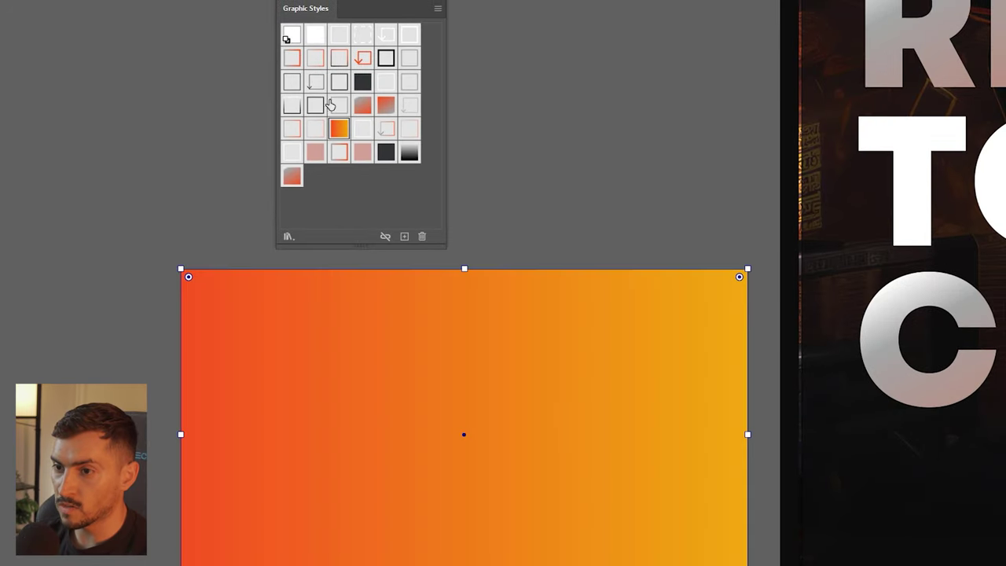
Try red outline, solid dark and grey-to-red gradient graphic styles on the rectangle, ending with the black-and-white gradient style.
click(295, 63)
click(384, 103)
click(363, 85)
click(364, 107)
click(408, 148)
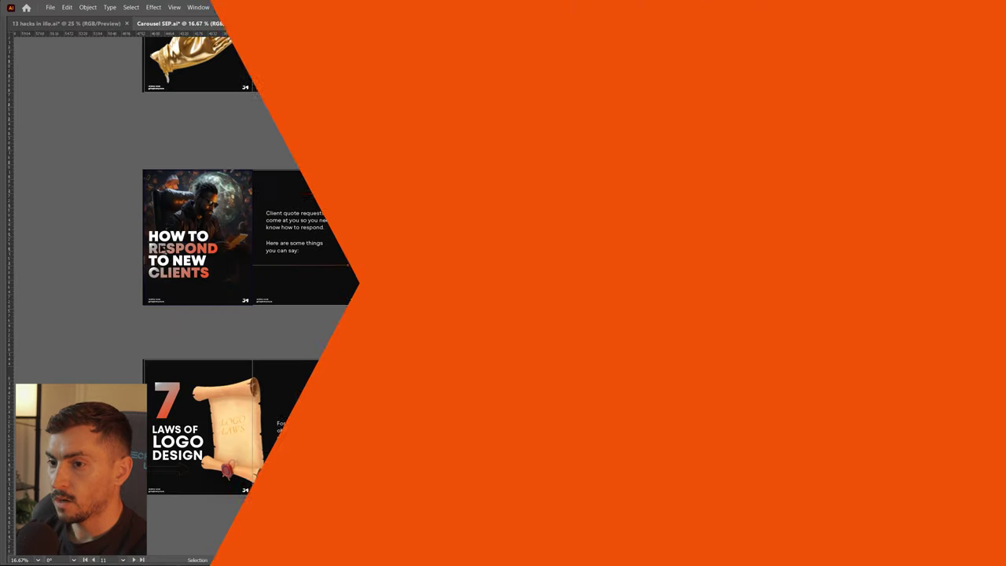
View the carousel artboards in full-screen mode, look over the rows of slides, and return to the normal screen mode.
key(Tab)
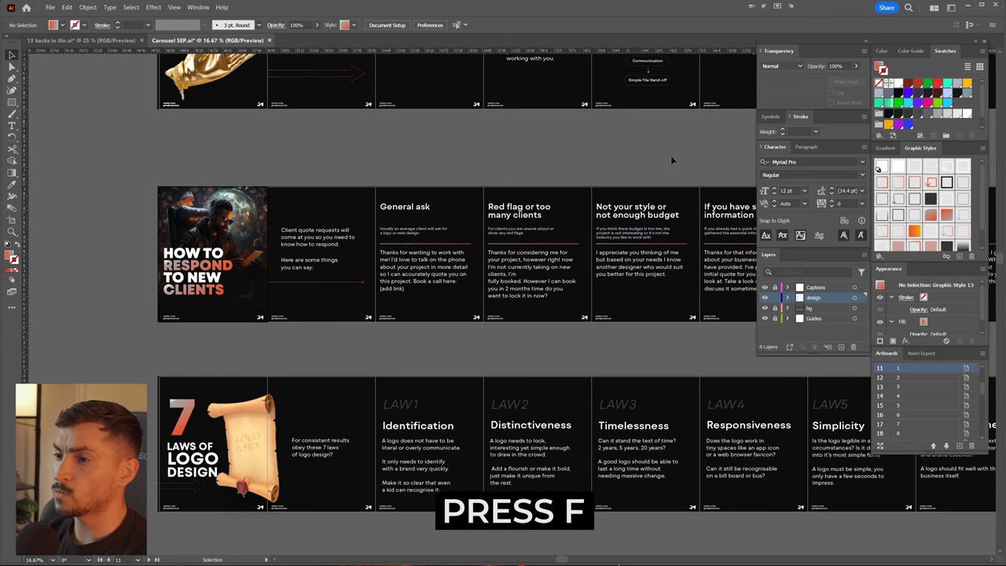
key(f)
key(f)
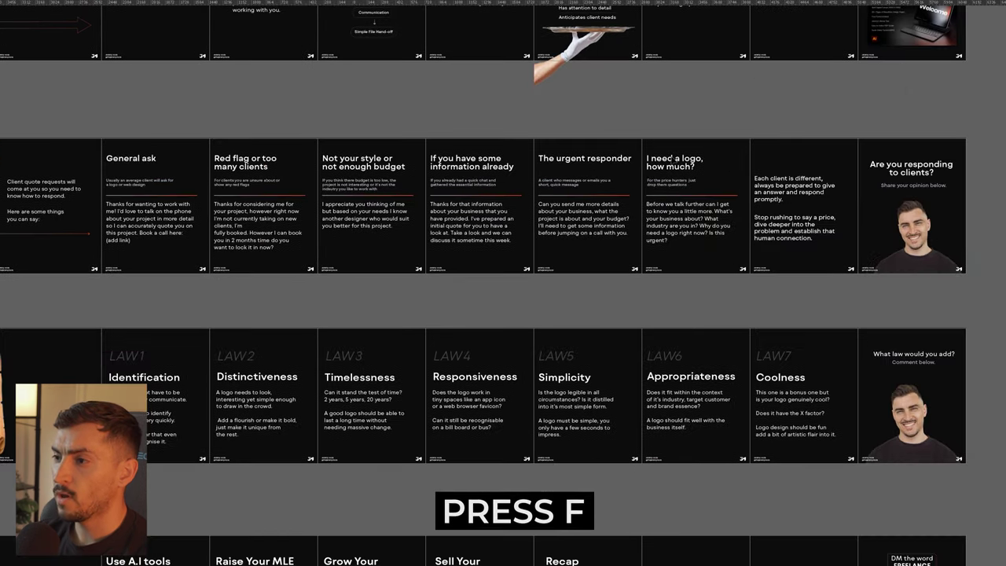
scroll(718, 157, down, 2)
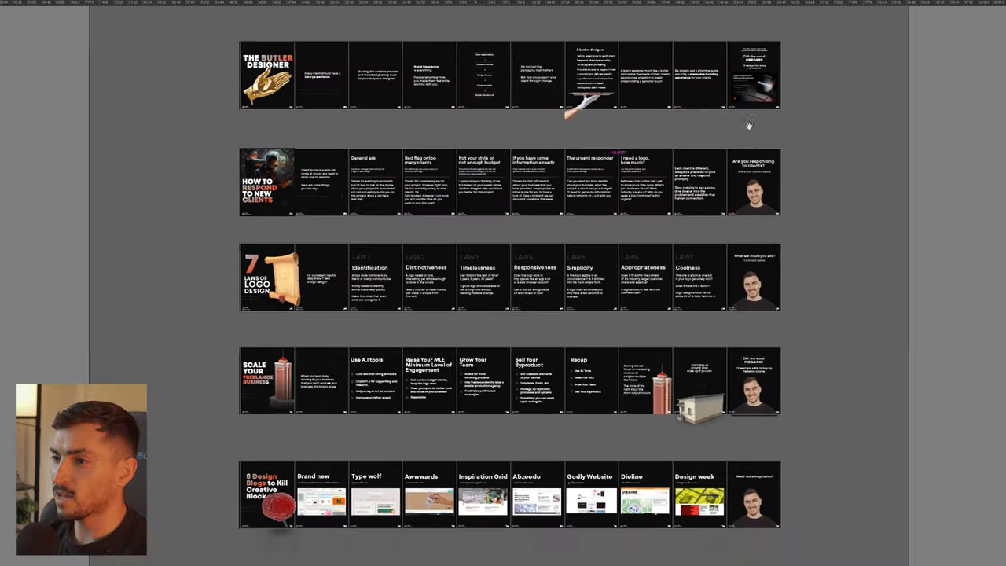
scroll(633, 156, up, 2)
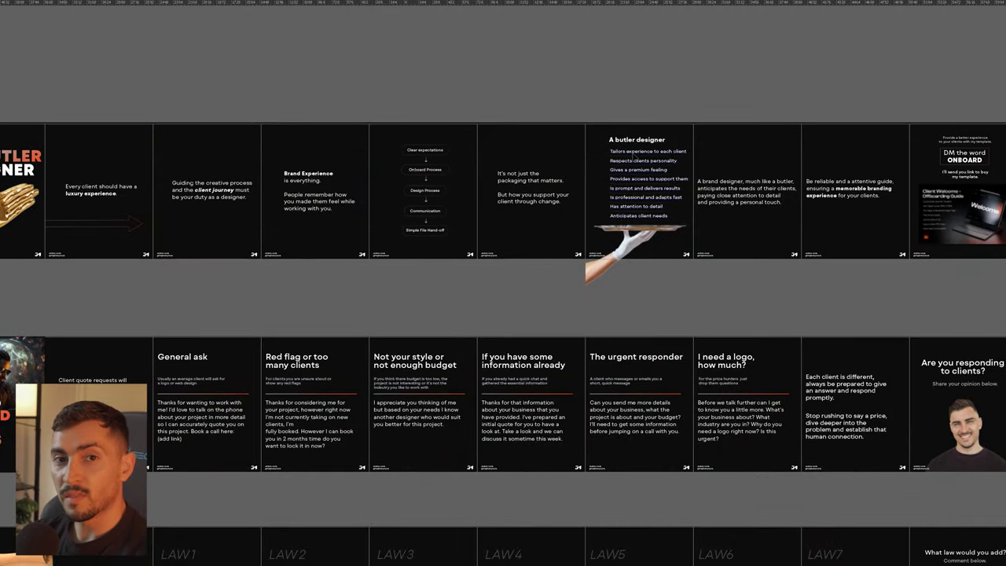
key(f)
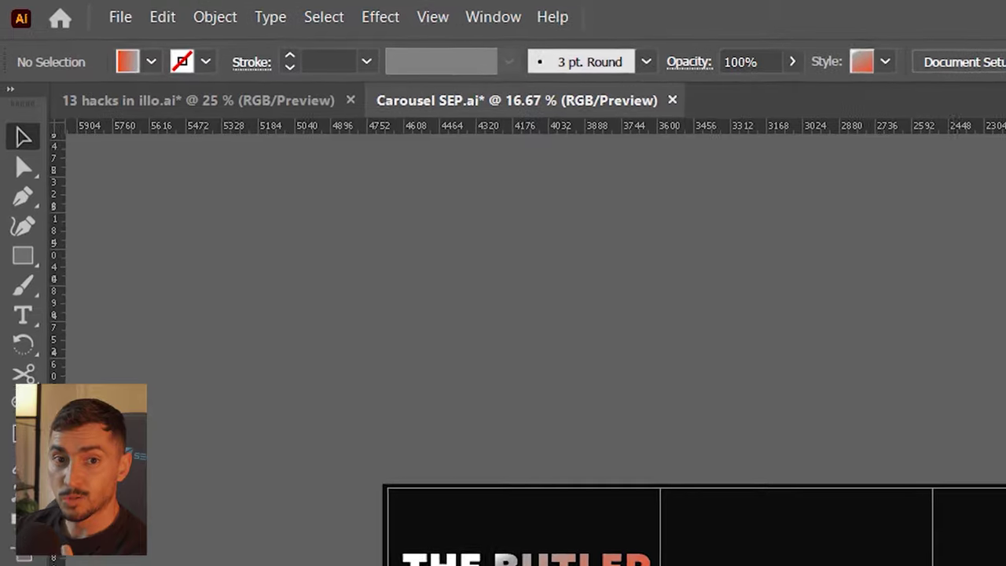
Open the keyboard shortcut settings and search the menu commands for "Clipp".
click(162, 17)
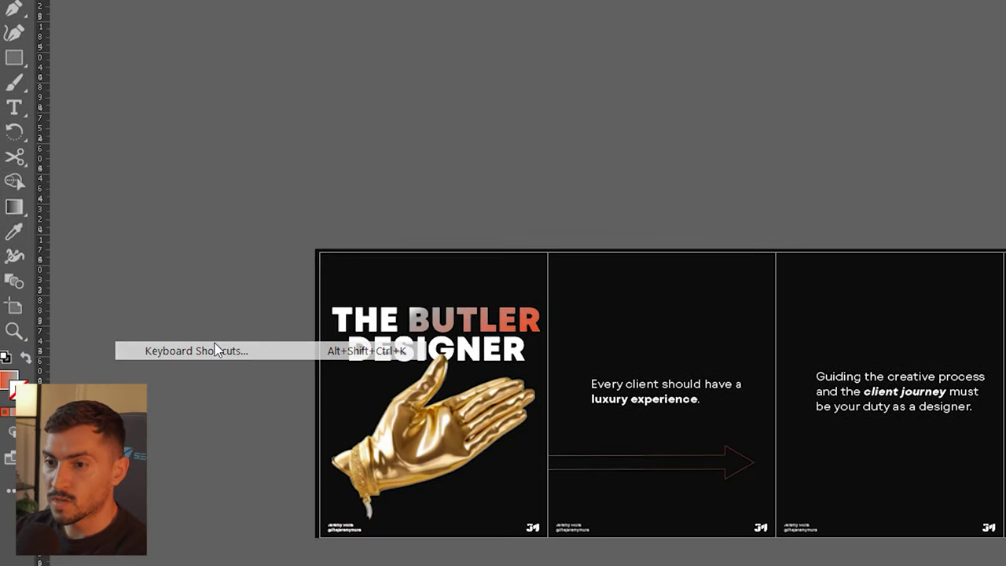
click(218, 350)
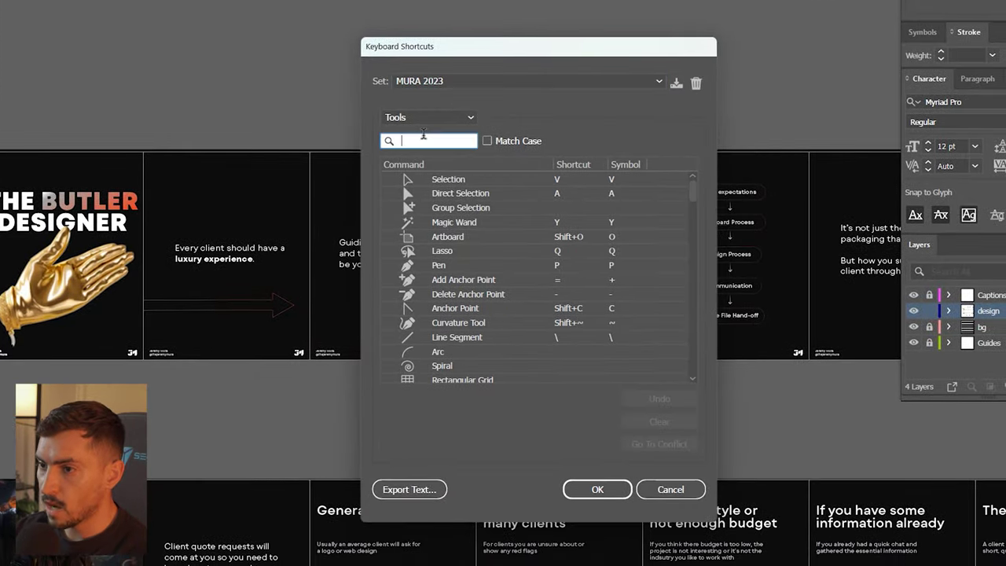
text(clip)
click(448, 121)
click(437, 135)
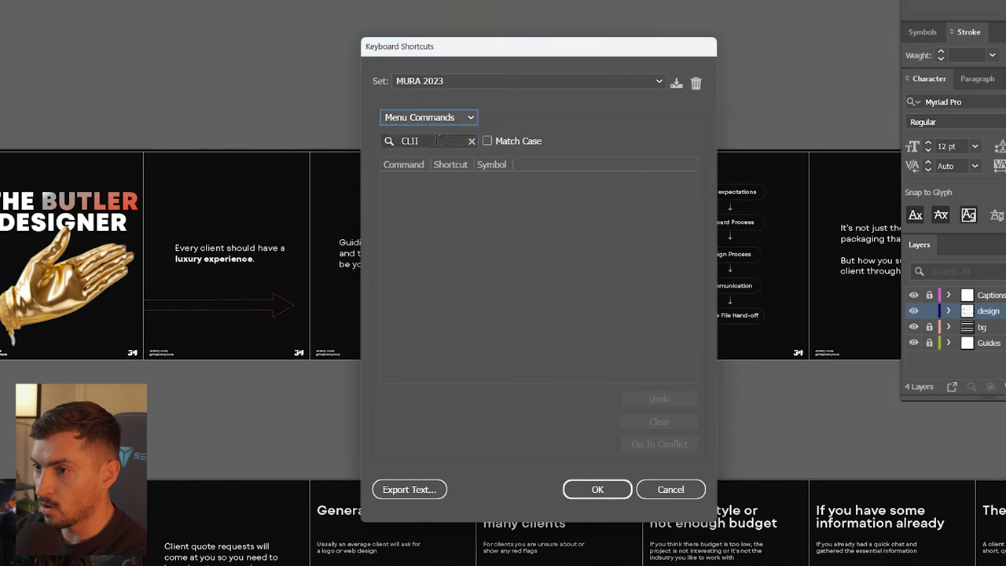
key(BackSpace)
key(BackSpace)
key(BackSpace)
text(lipp)
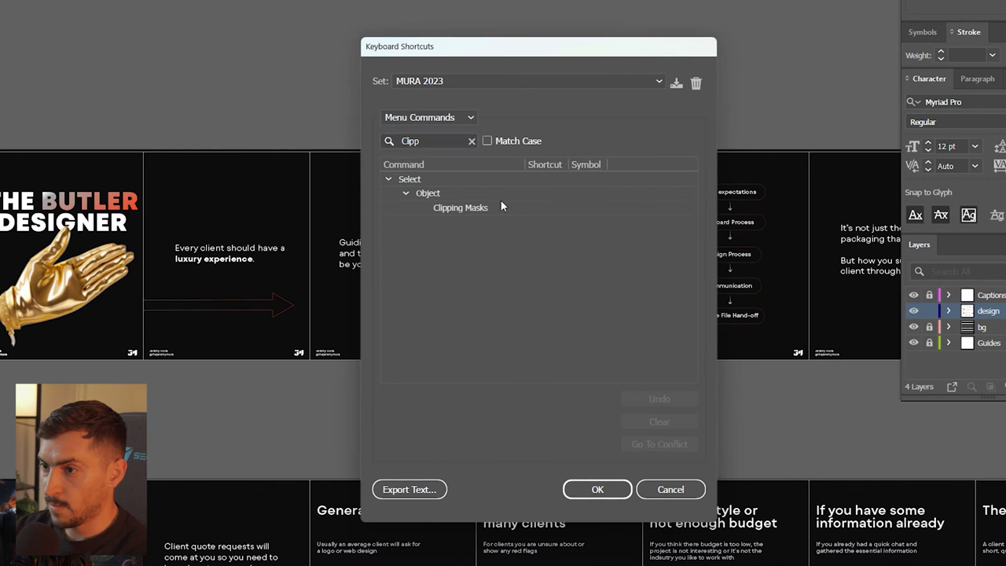
Assign F1 as the shortcut for the Clipping Masks selection command.
click(496, 207)
click(535, 208)
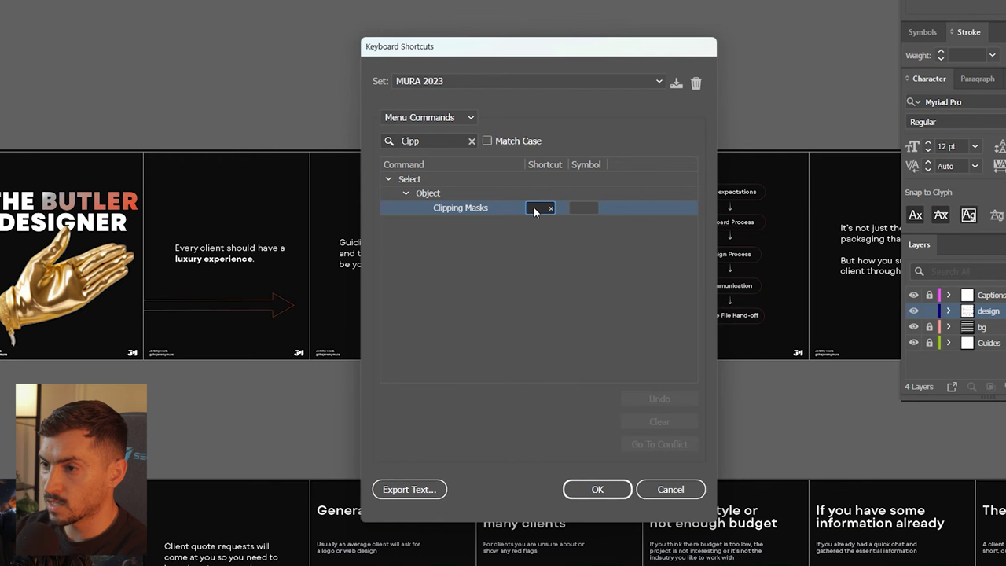
key(F1)
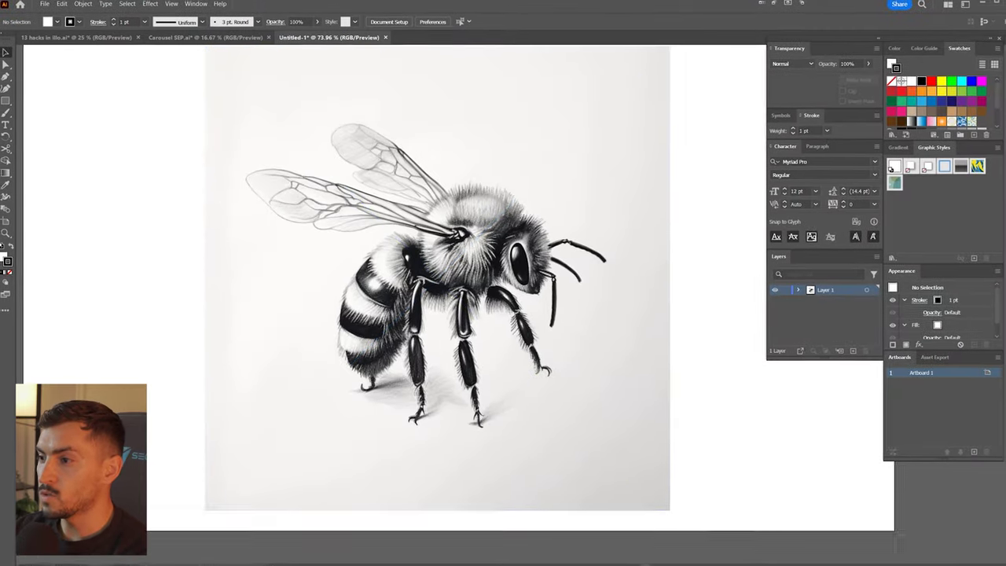
Float the Layers panel over the bee drawing, select the bee image and hide the other panels.
drag(781, 260, 539, 162)
click(442, 143)
key(Tab)
key(Tab)
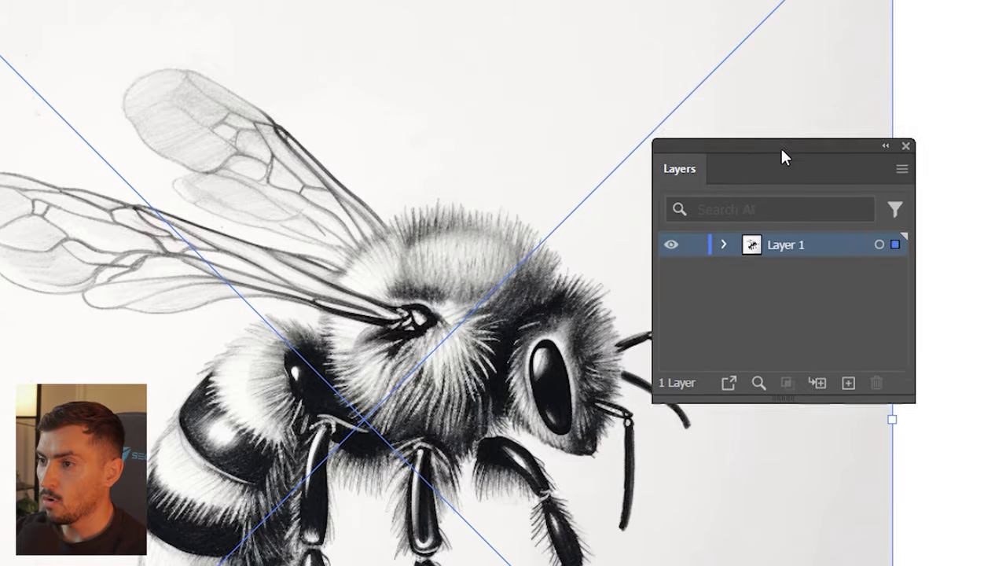
drag(781, 158, 788, 165)
Make the bee image's layer a template layer with images dimmed to 30%.
double_click(835, 253)
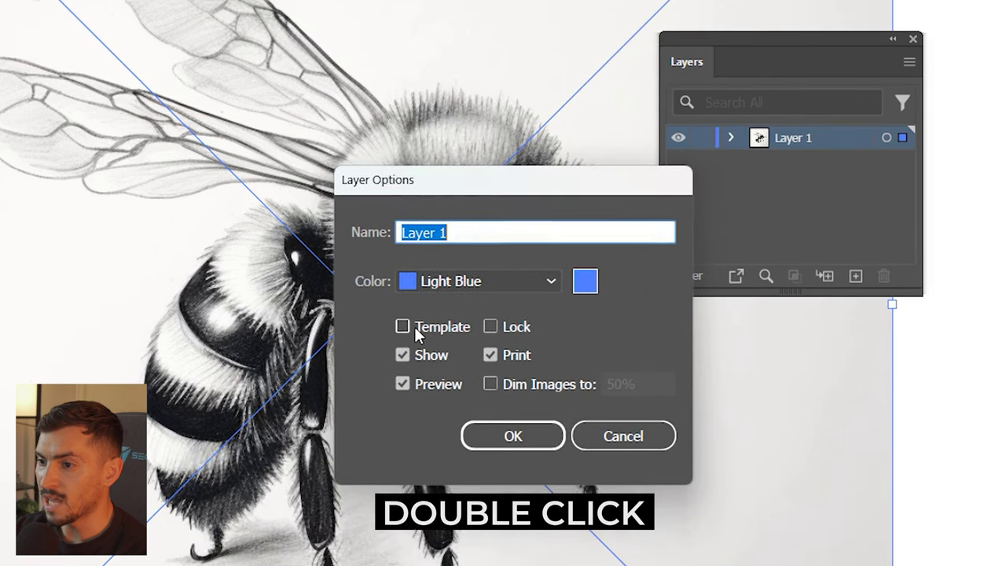
click(421, 484)
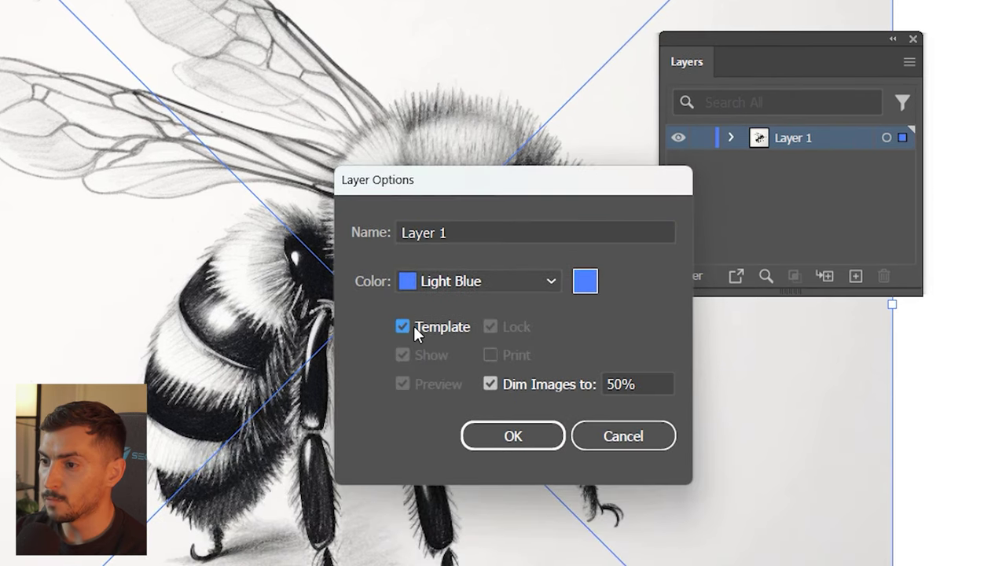
click(610, 385)
text(30)
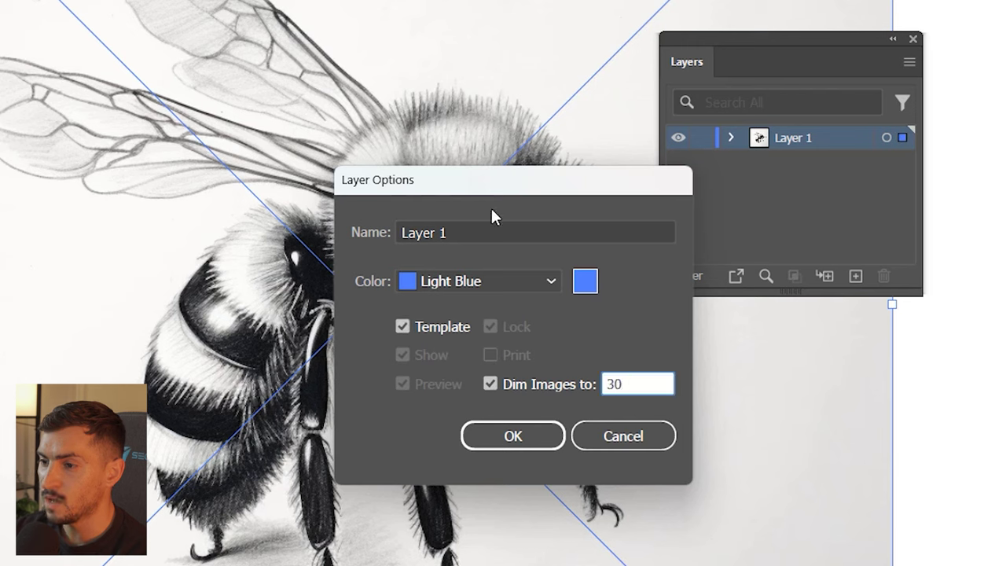
Name the template layer "sketch", set its layer color to Green and apply the layer options.
key(Tab)
text(sketyc)
key(BackSpace)
key(BackSpace)
text(ch)
click(539, 280)
click(469, 389)
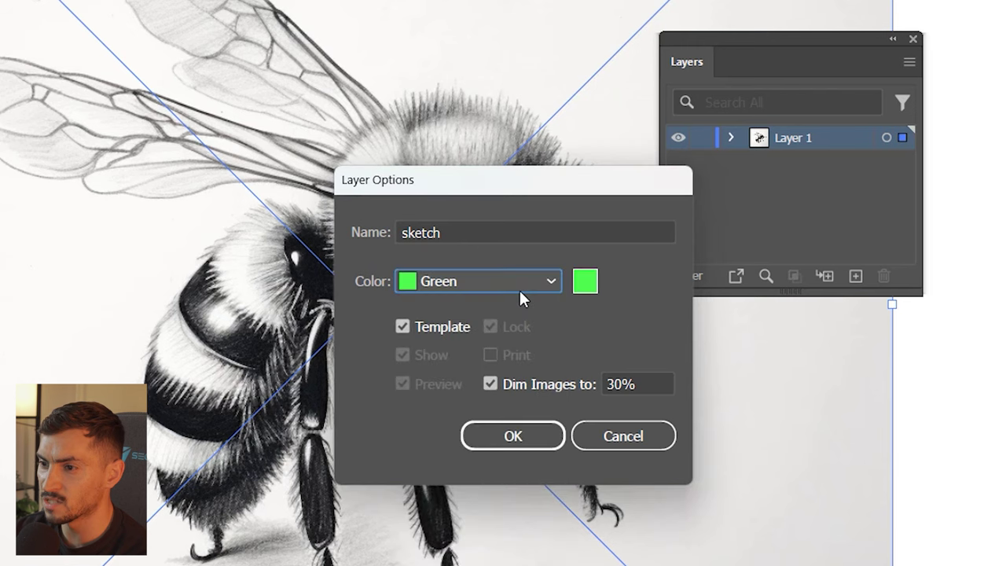
click(525, 429)
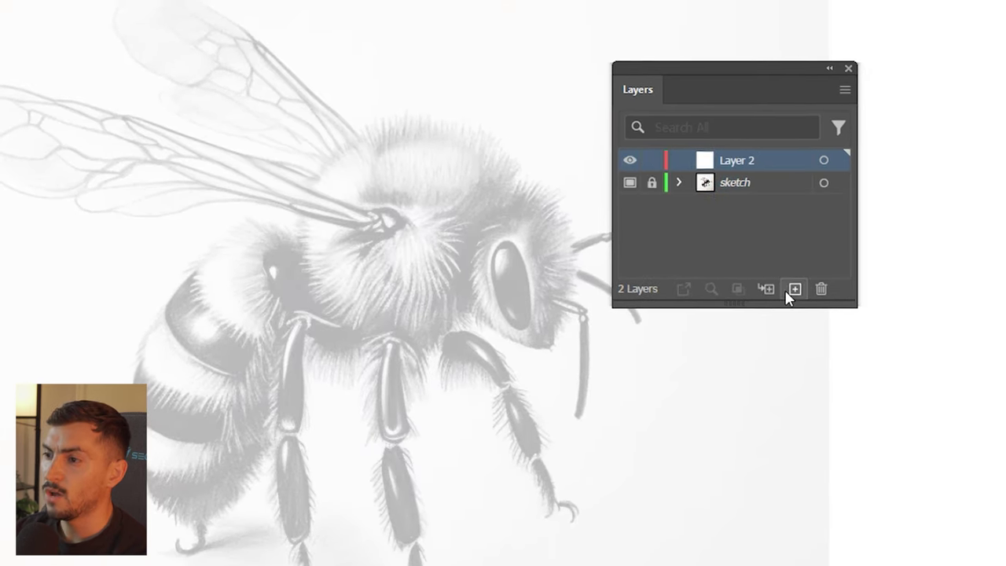
Add a new layer above the sketch layer and name it "design".
click(794, 288)
double_click(738, 161)
text(design)
key(Return)
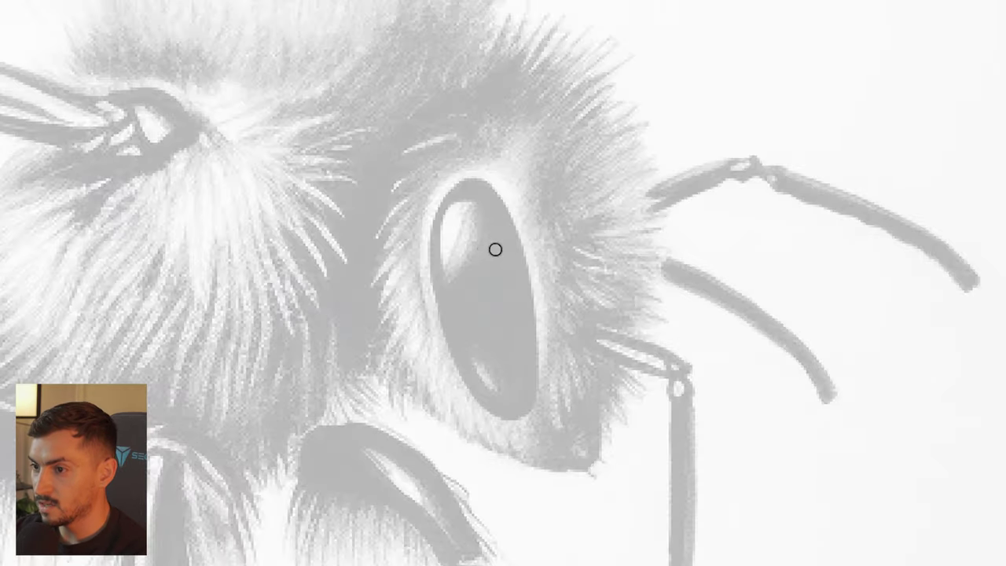
Trace over the bee's head and antennae with freehand brush strokes on the design layer.
mouse_move(380, 249)
mouse_down()
mouse_move(419, 418)
mouse_move(553, 477)
mouse_move(594, 462)
mouse_move(611, 348)
mouse_up()
drag(691, 464, 688, 562)
mouse_move(629, 233)
mouse_down()
mouse_move(825, 397)
mouse_move(825, 191)
mouse_up()
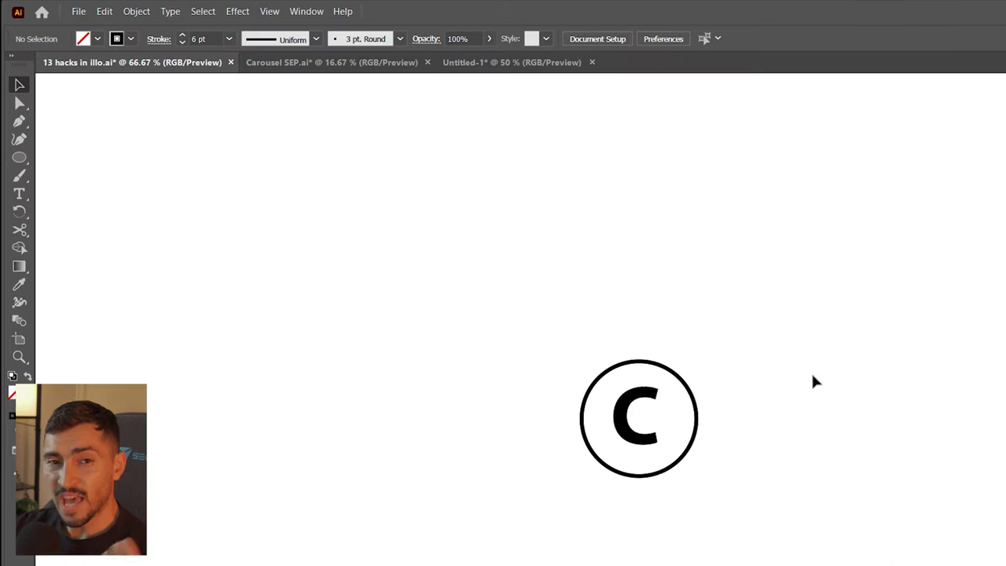
Inspect the hand-built circled C in the 13 hacks document, hide the panels and open the Glyphs panel.
drag(471, 565, 571, 421)
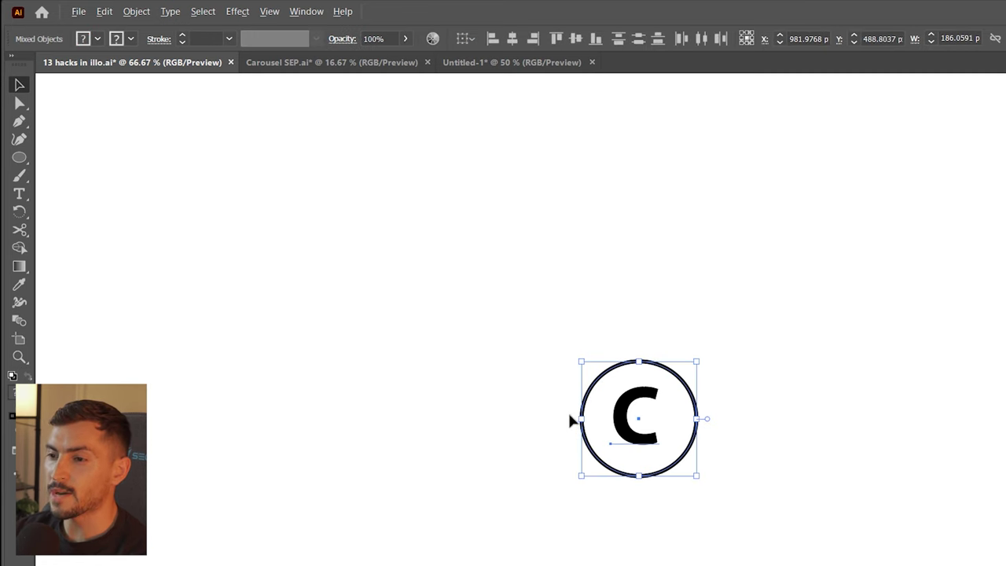
click(640, 348)
key(Tab)
key(ctrl+1)
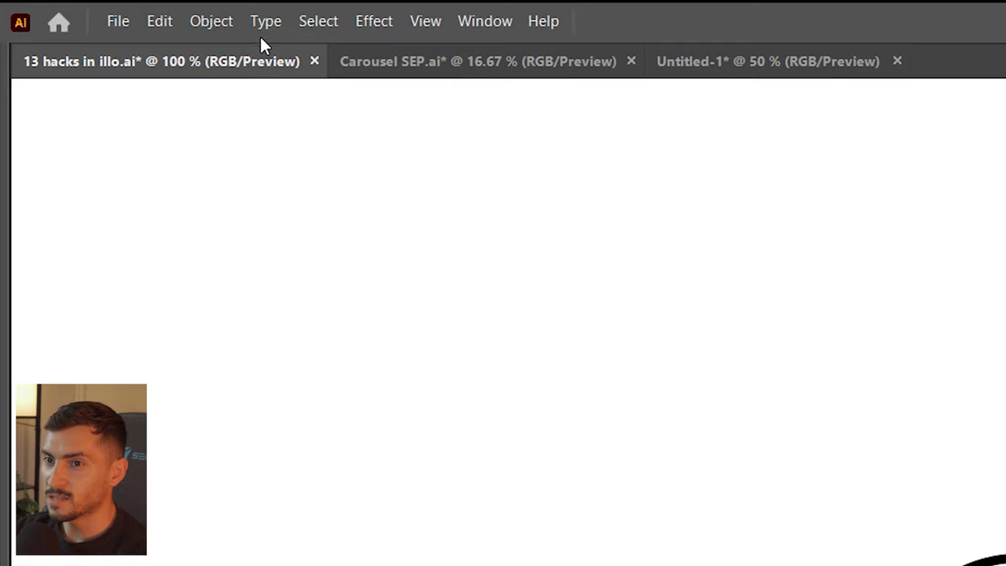
click(265, 23)
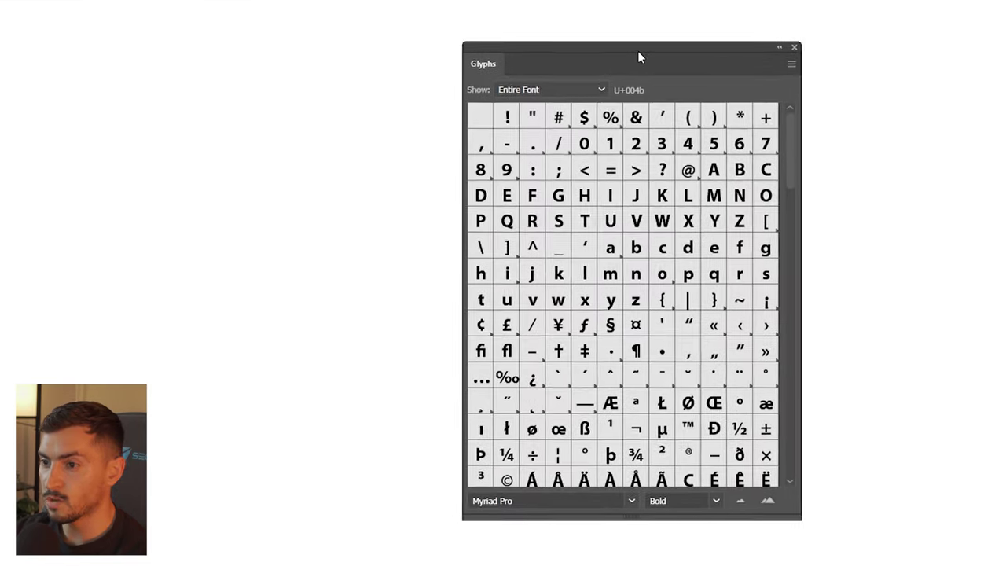
Place a new text object on the blank canvas beside the Glyphs panel and delete its placeholder text.
click(888, 259)
drag(869, 271, 1003, 271)
click(863, 327)
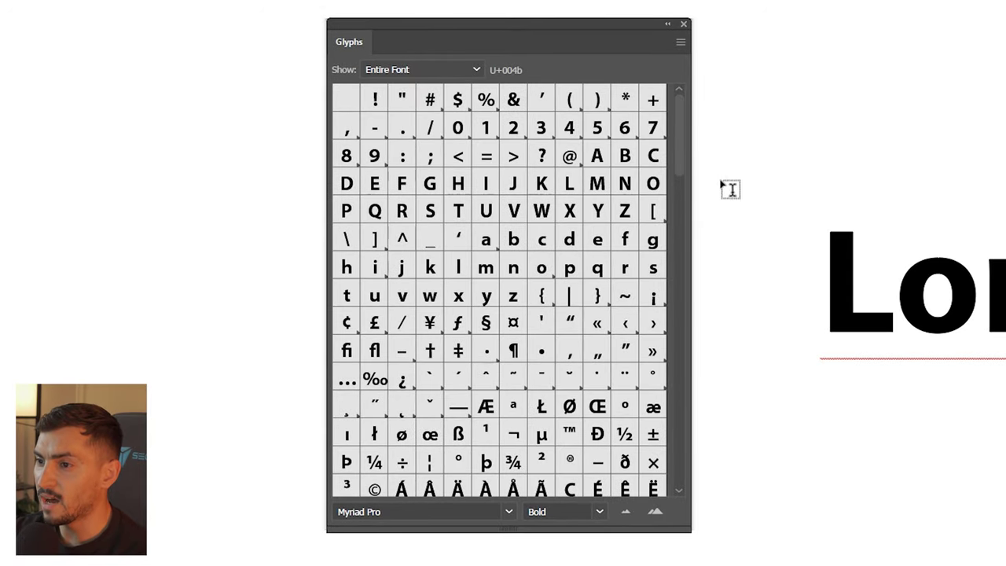
scroll(685, 152, down, 5)
double_click(831, 274)
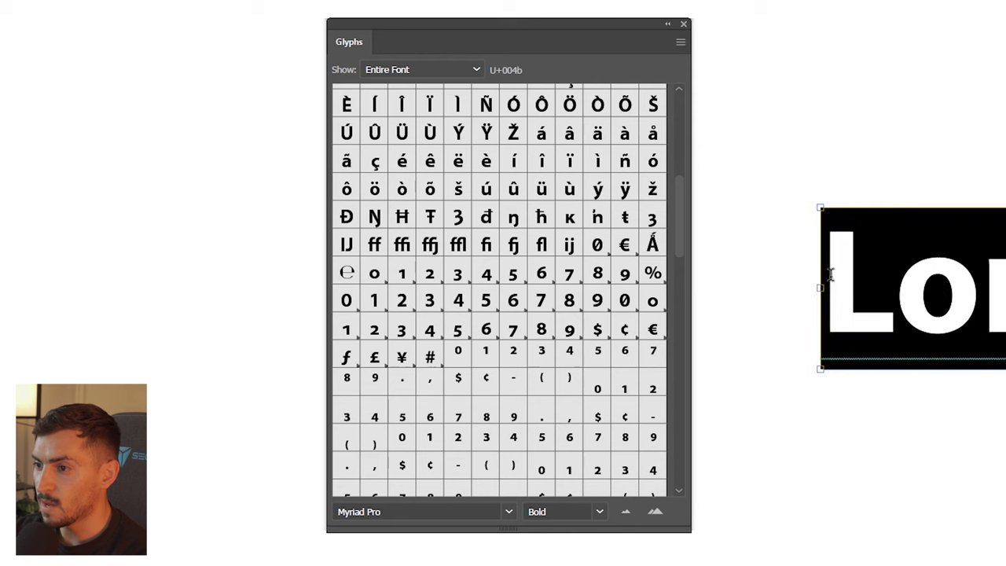
click(878, 272)
key(ctrl+a)
key(BackSpace)
Switch the glyph list to Satoshi Bold and insert the ©, @, filled circle, right arrow and outlined triangle glyphs.
drag(680, 240, 669, 522)
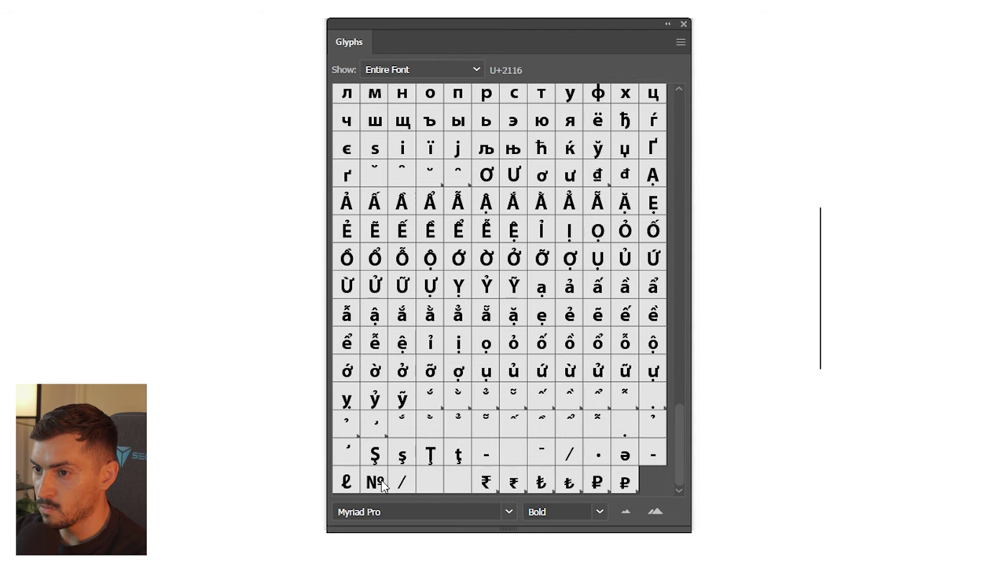
click(455, 69)
click(455, 69)
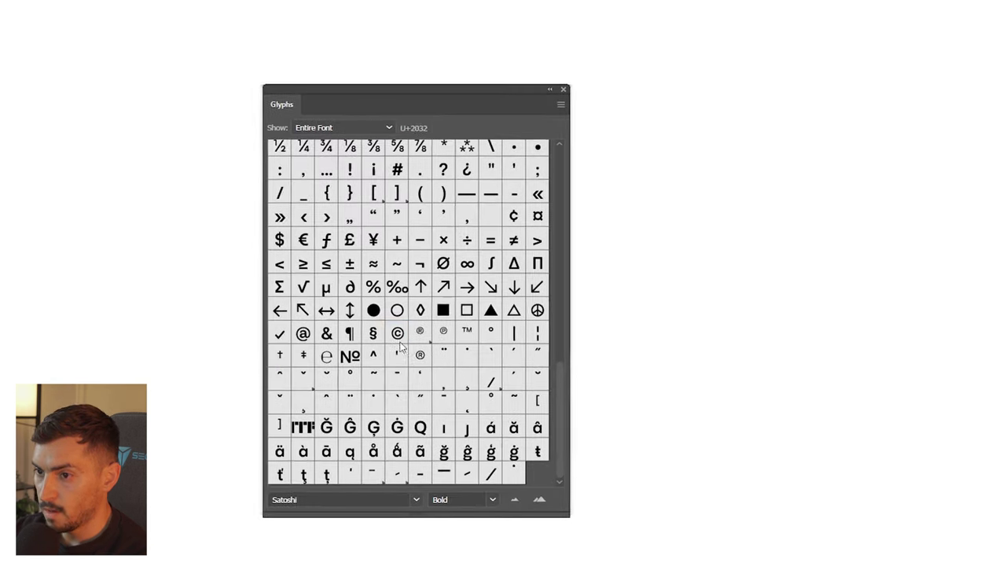
double_click(397, 333)
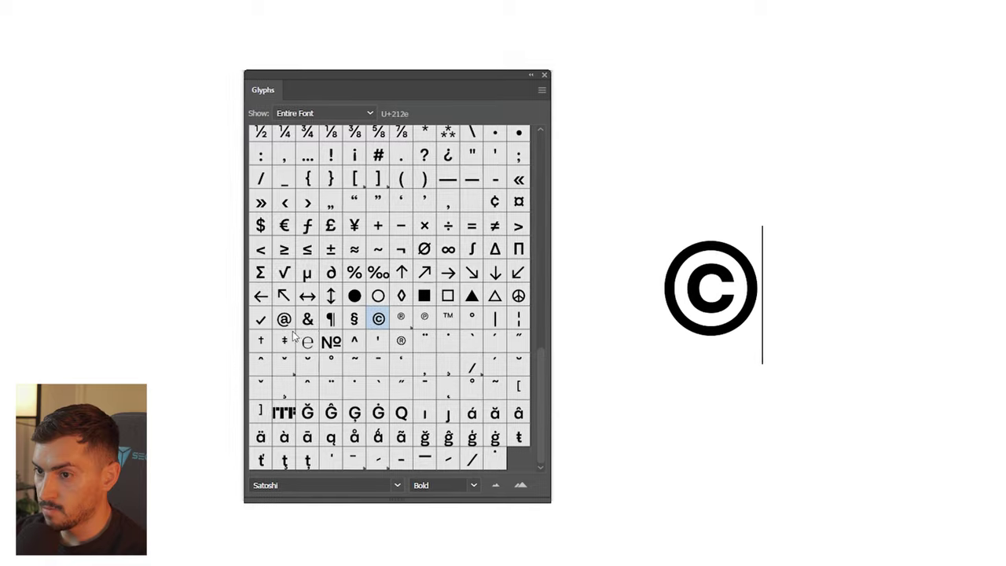
double_click(256, 299)
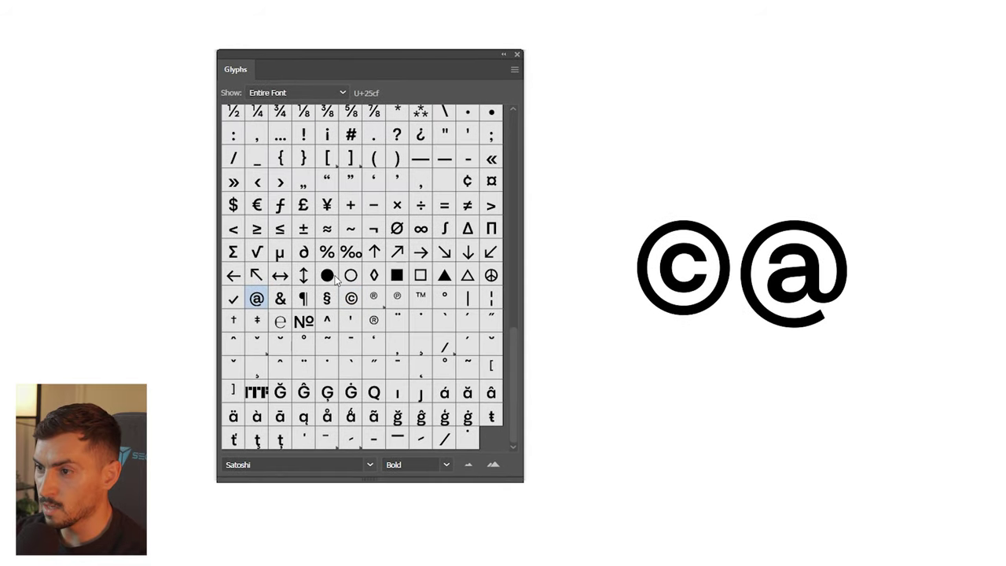
double_click(328, 276)
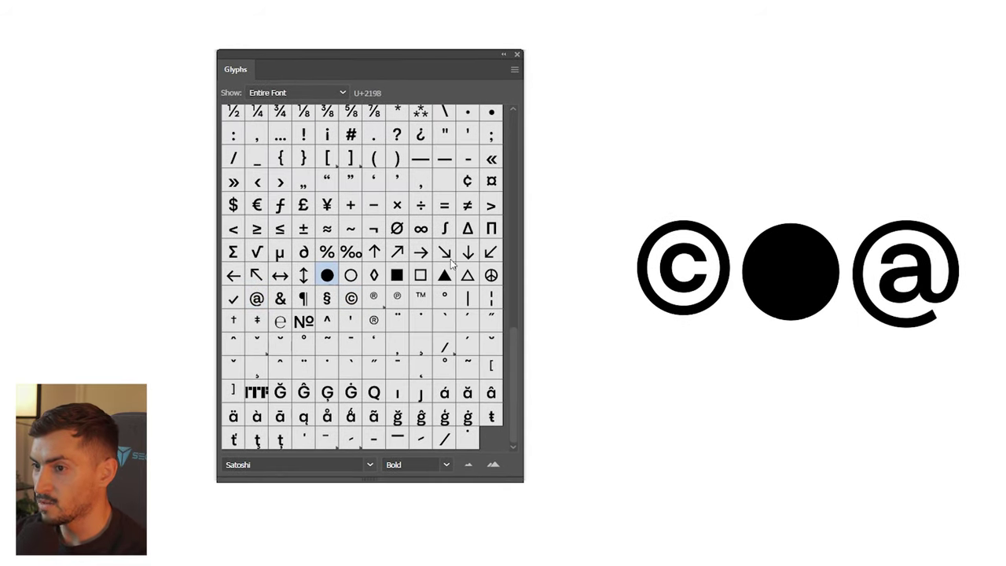
double_click(422, 253)
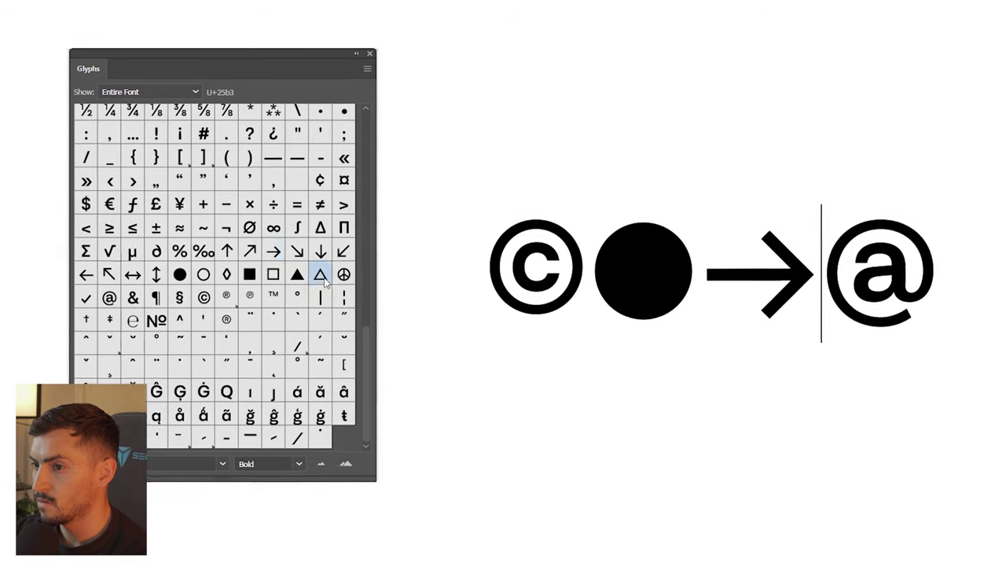
double_click(468, 275)
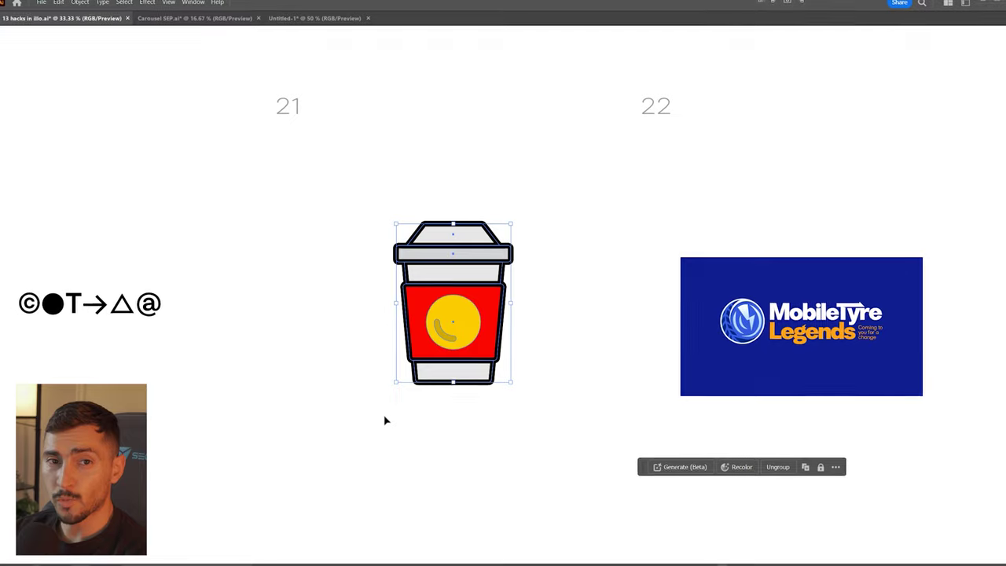
Open Recolor Artwork for the selected coffee cup and rotate its linked colors around the color wheel to try new hues.
click(66, 6)
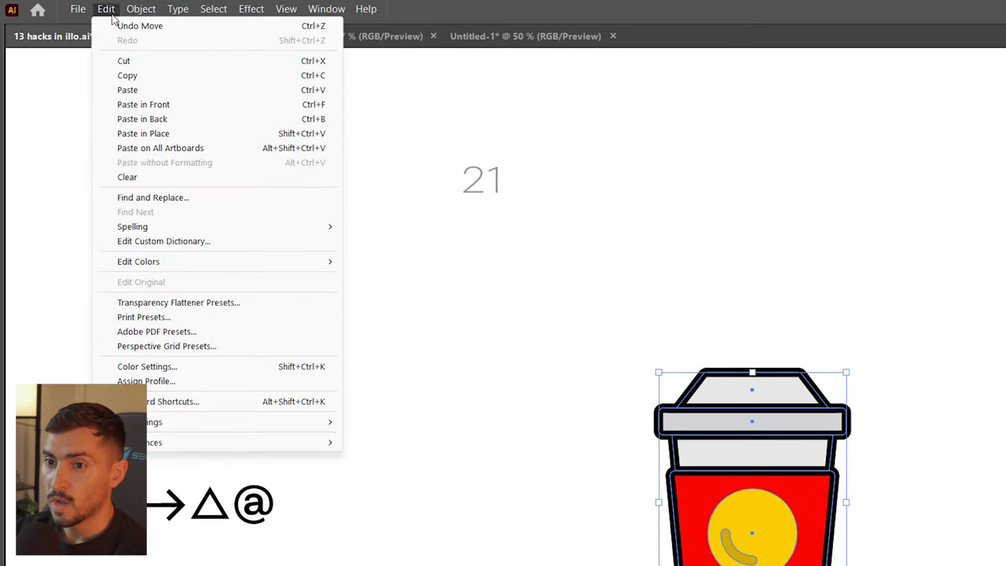
mouse_move(176, 240)
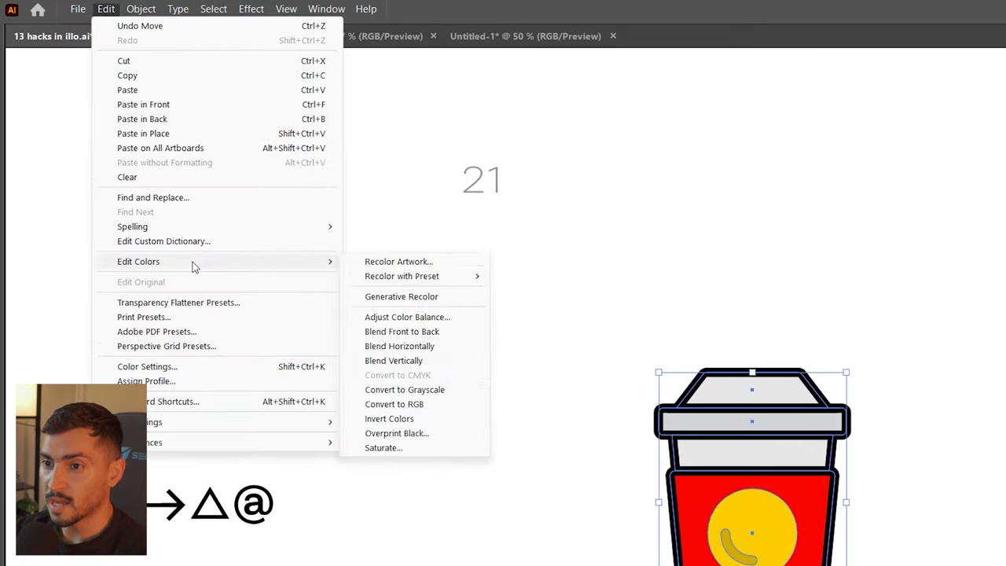
click(398, 262)
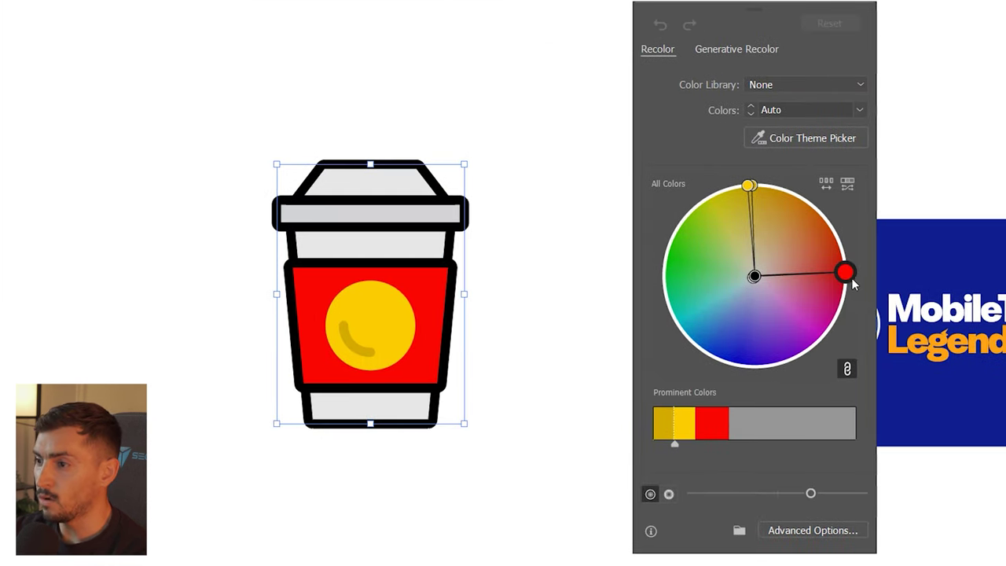
drag(855, 271, 820, 224)
drag(762, 201, 679, 359)
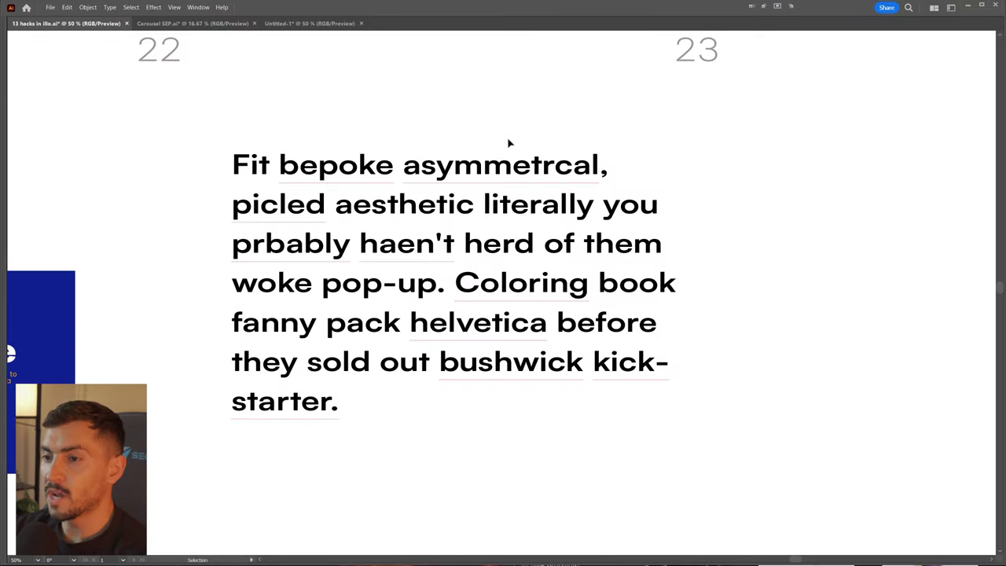
Turn Auto Spell Check off and back on with the misspelled paragraph under heading 23 selected.
click(508, 157)
click(67, 7)
mouse_move(96, 137)
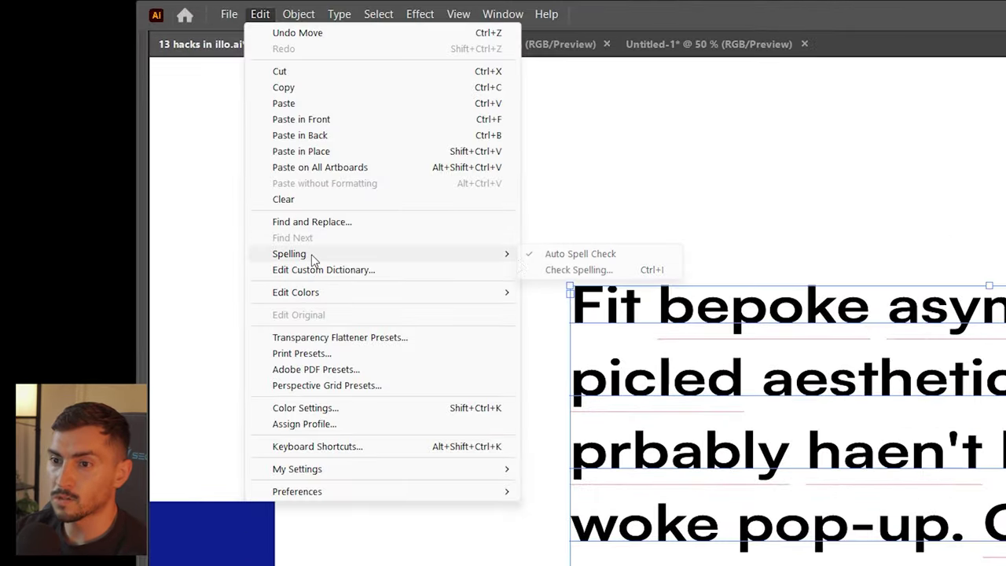
click(570, 256)
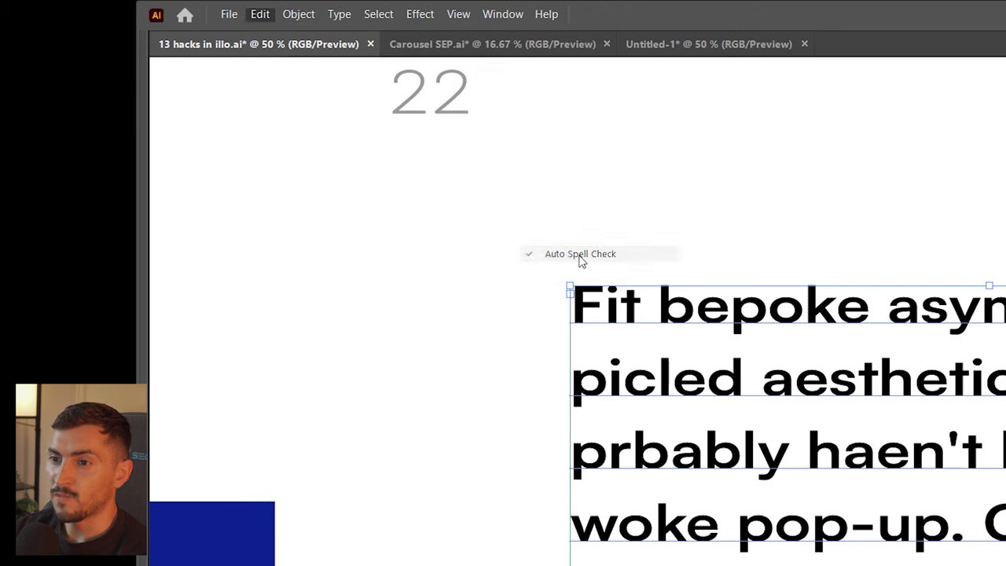
click(267, 15)
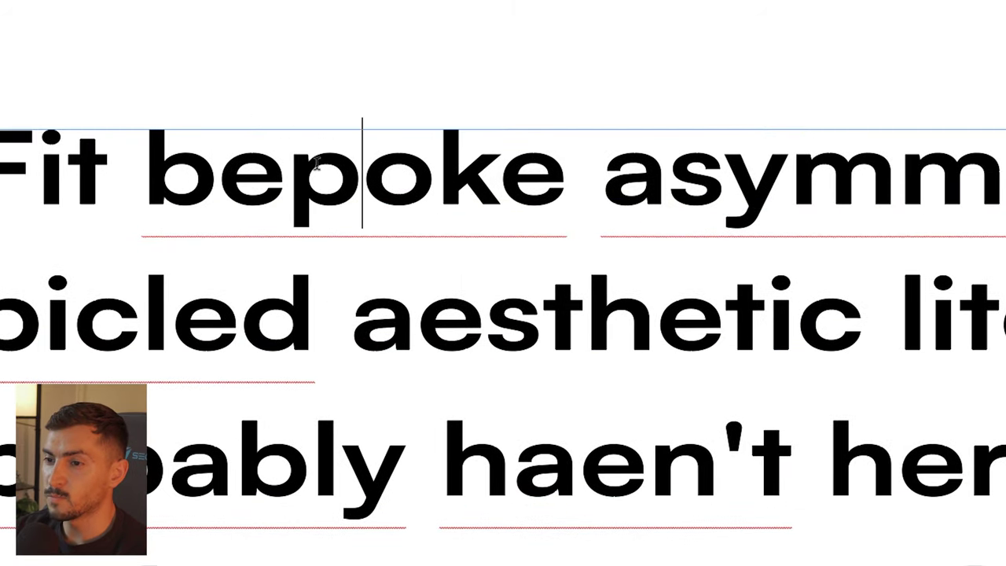
Correct "bepoke" to "bespoke" and "asymmetrcal" to "asymmetrical" in the paragraph using the suggested spellings.
drag(231, 171, 361, 171)
click(443, 146)
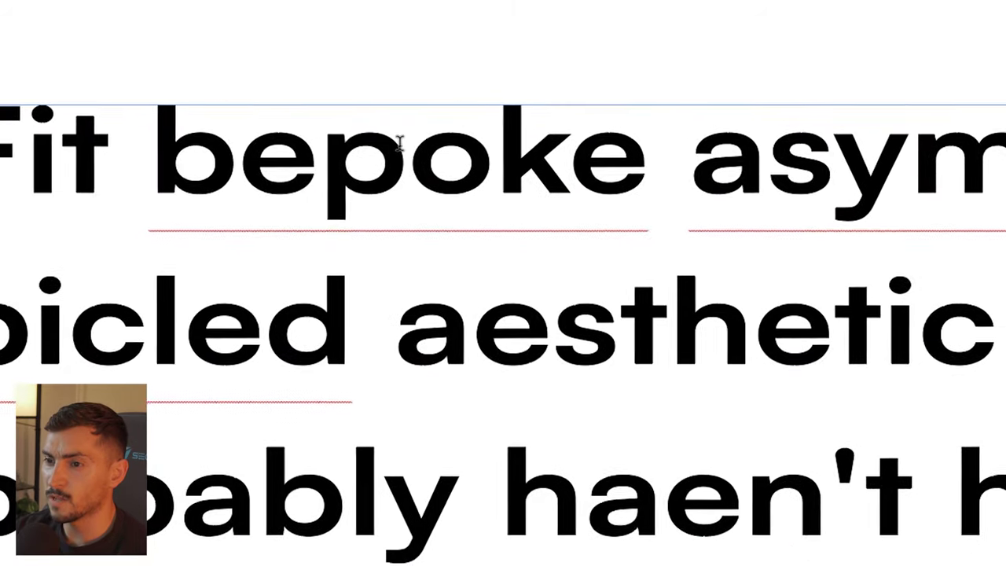
click(353, 164)
right_click(406, 145)
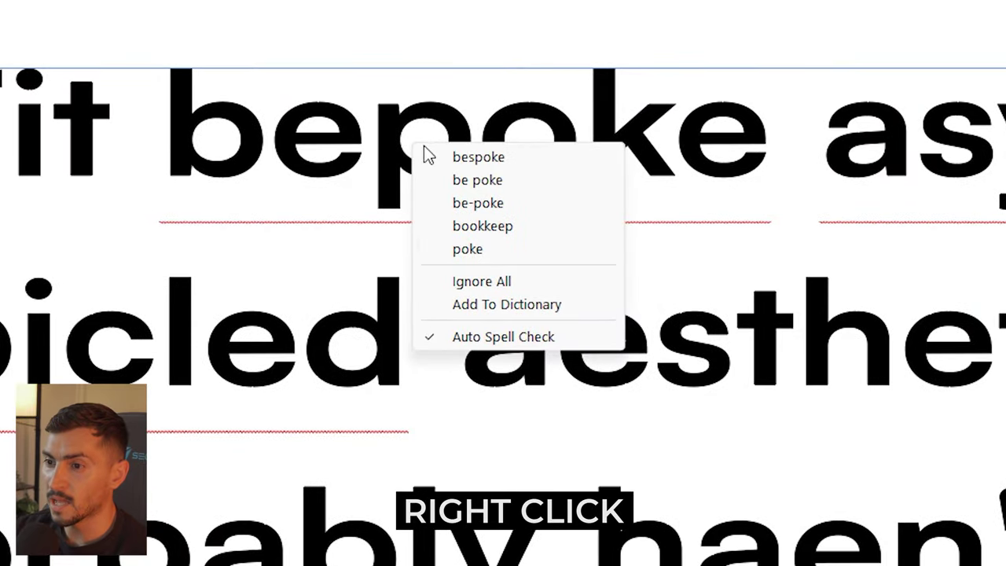
click(484, 163)
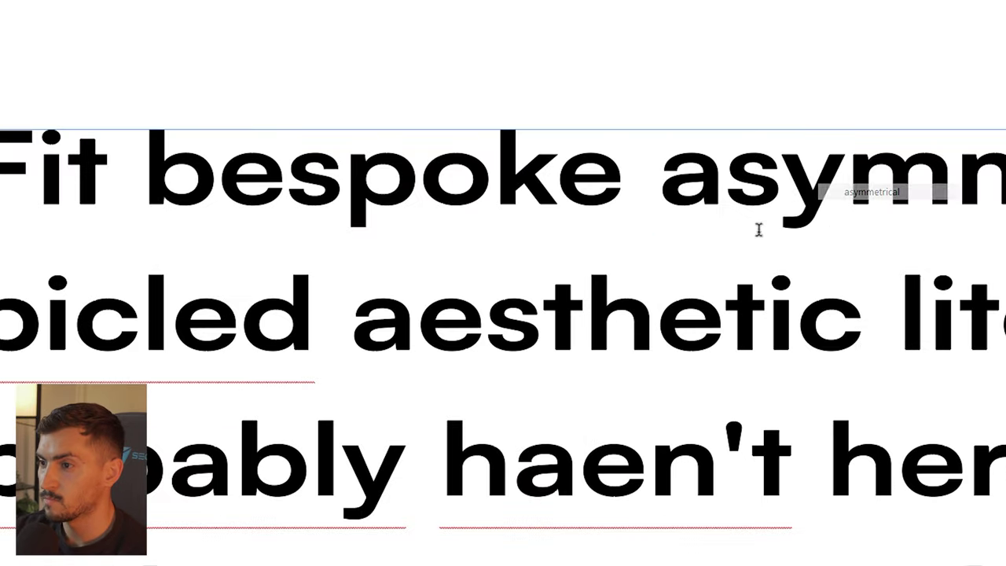
Replace "picled", "prbably" and "haen't" with the suggested spellings "picked", "probably" and "haven't".
right_click(401, 314)
click(405, 355)
right_click(401, 391)
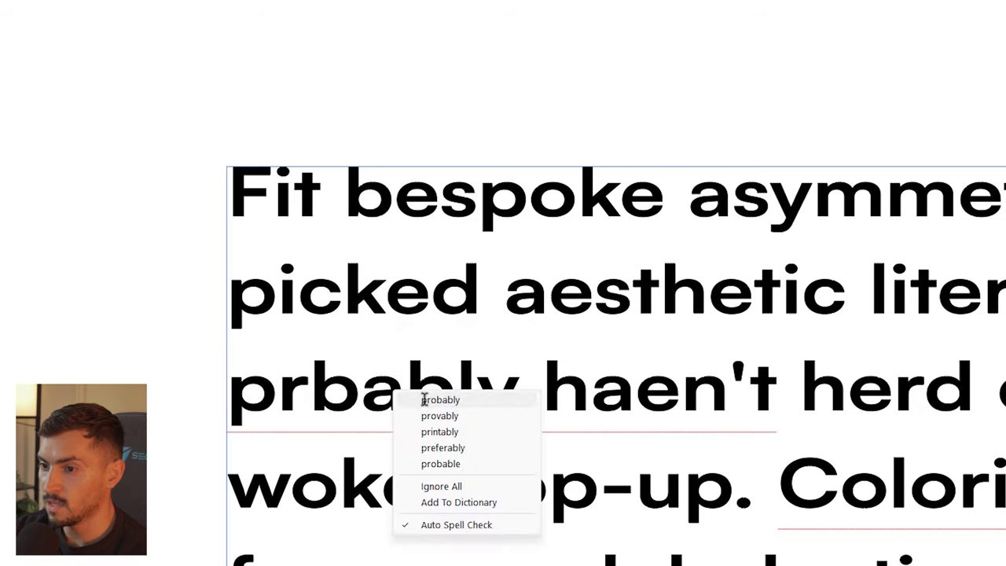
click(422, 401)
right_click(708, 298)
click(688, 330)
right_click(715, 337)
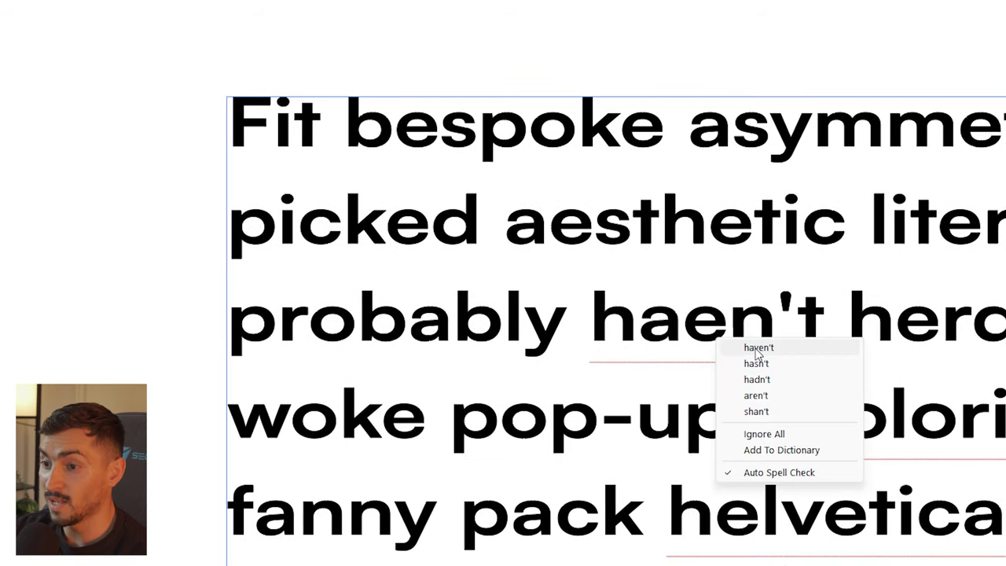
click(756, 354)
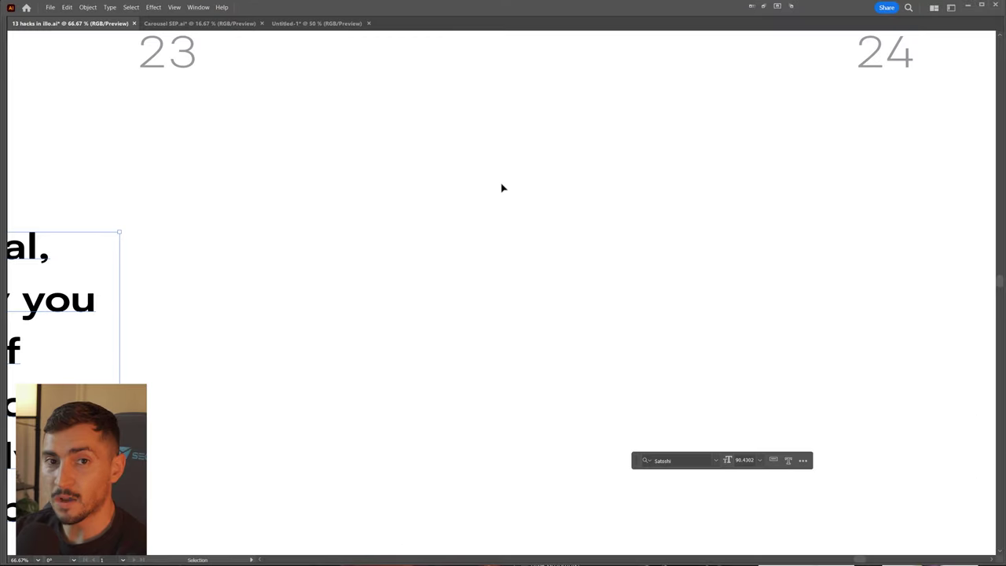
Draw a crimson circle on the blank canvas beside the paragraph and apply a Mirror repeat to it.
click(452, 230)
drag(395, 254, 506, 364)
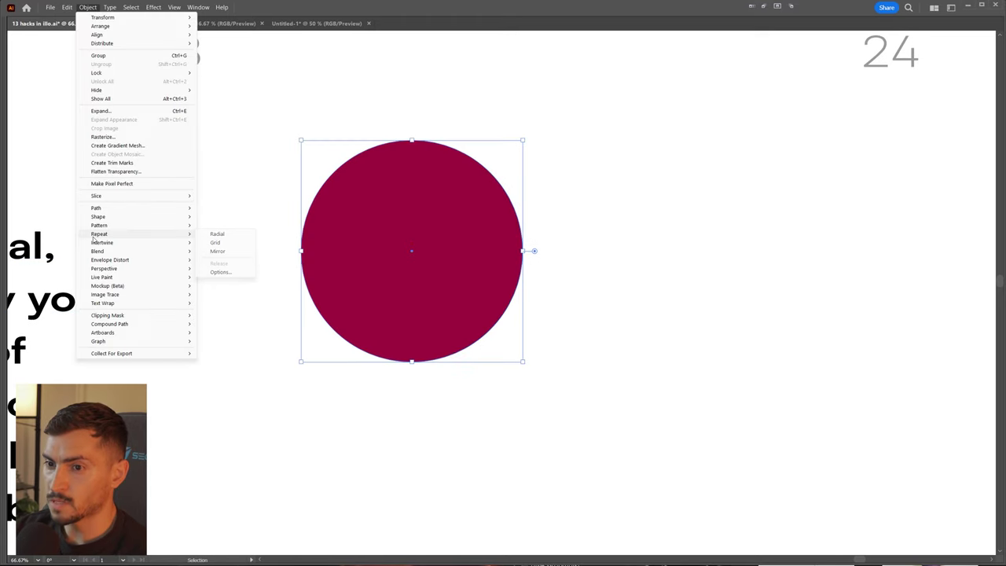
click(218, 251)
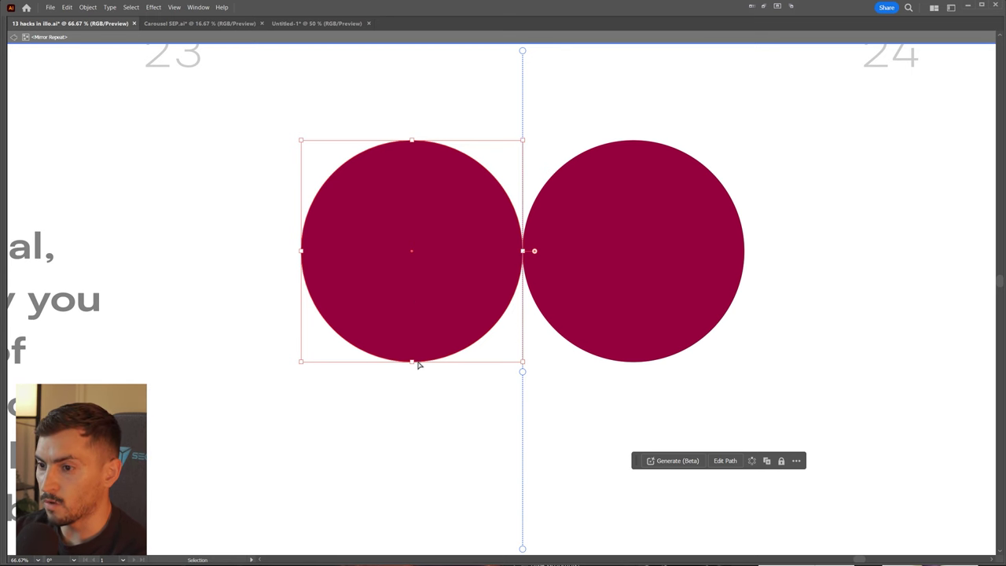
Pull the source circle's bottom anchor upward to form a mushroom cap and add a cream rectangular stem beneath it.
key(a)
drag(415, 360, 427, 265)
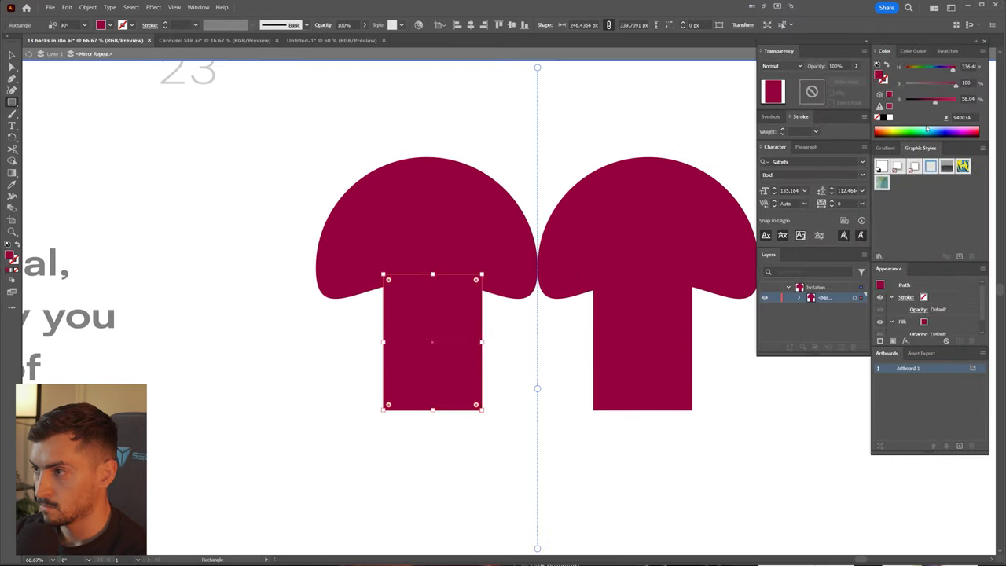
click(432, 366)
Scatter flat yellow oval spots across the mushroom cap by drawing, duplicating and coloring ellipses, and hide the panels.
key(l)
drag(324, 206, 457, 225)
key(v)
mouse_move(359, 239)
mouse_down()
mouse_move(480, 255)
mouse_move(388, 261)
mouse_up()
shift+click(374, 214)
drag(917, 84, 955, 84)
key(Tab)
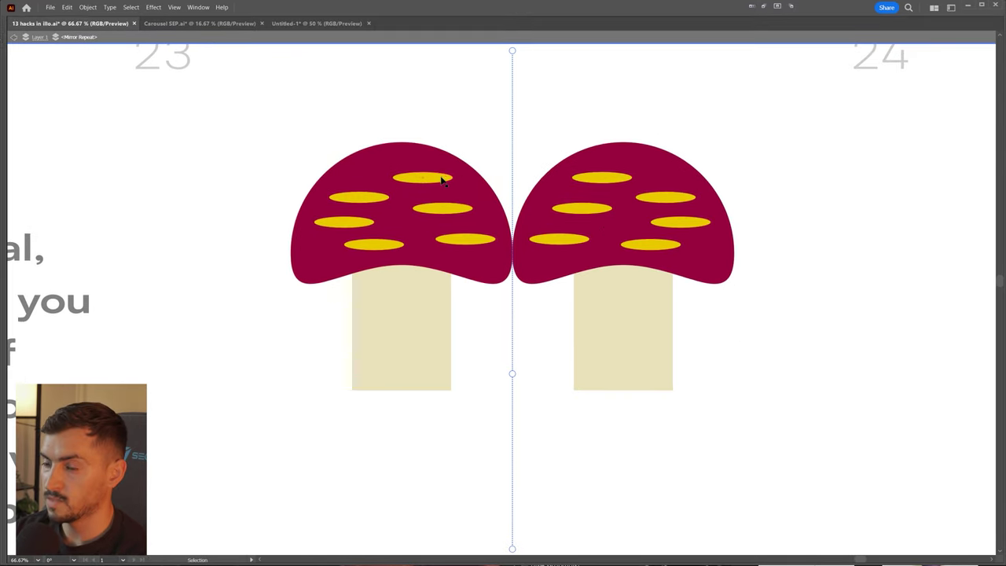
Move the mirror axis away from the source mushroom to open a gap between the two mushrooms.
key(ctrl+1)
key(ctrl+minus)
drag(514, 400, 537, 375)
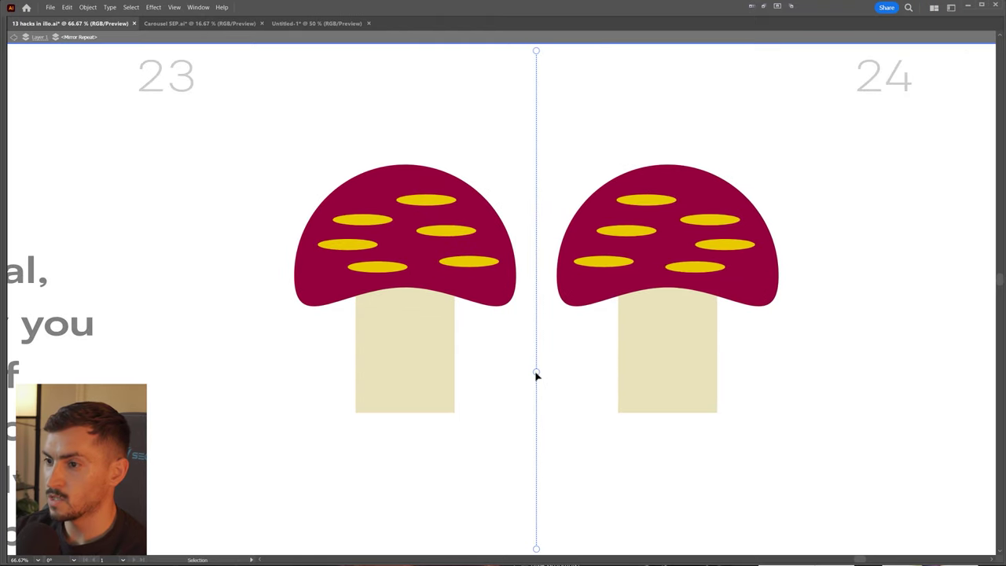
key(ctrl+minus)
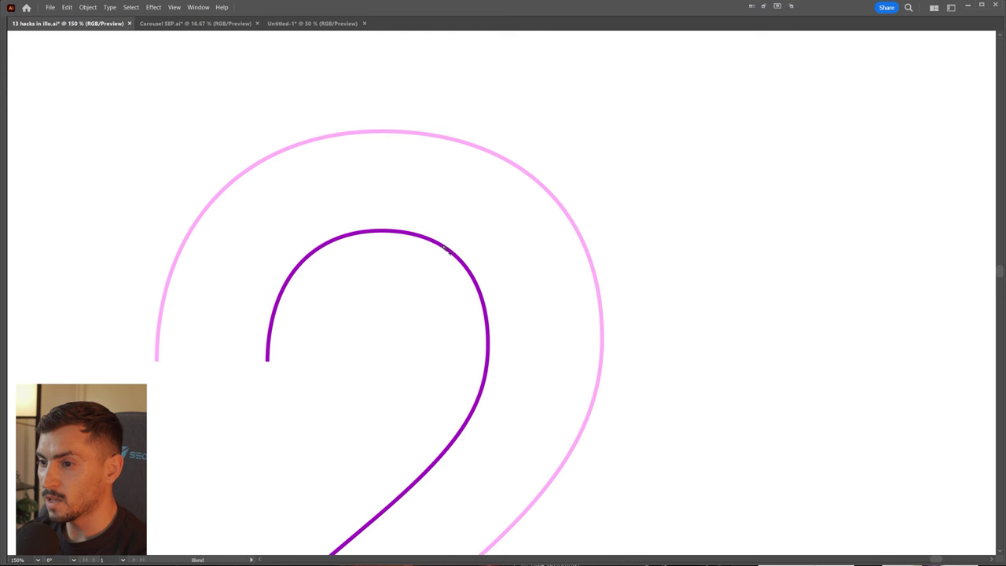
Blend the pink outer line and the purple inner line of the figure 2 with the Blend tool.
click(445, 248)
scroll(464, 222, down, 1)
drag(545, 214, 573, 149)
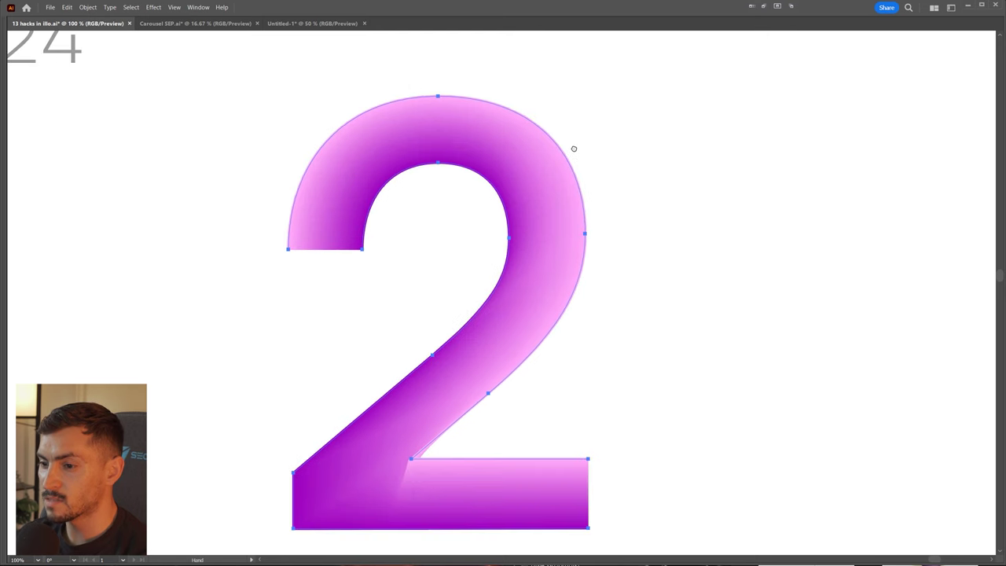
Reopen the blend's options, lower its Specified Steps through 70 and 40 to 9, raise them slightly and accept.
alt+click(518, 169)
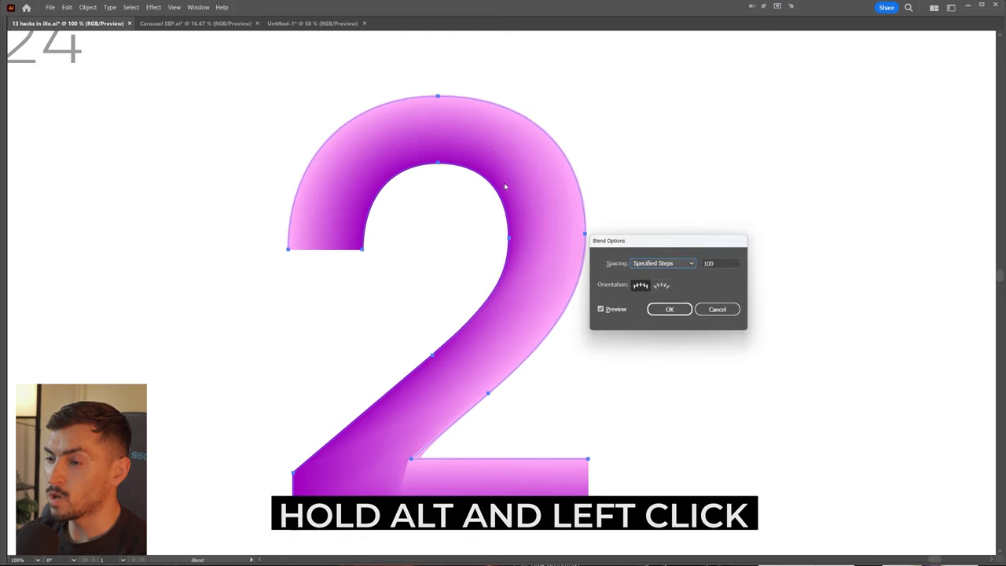
drag(660, 244, 601, 244)
click(603, 264)
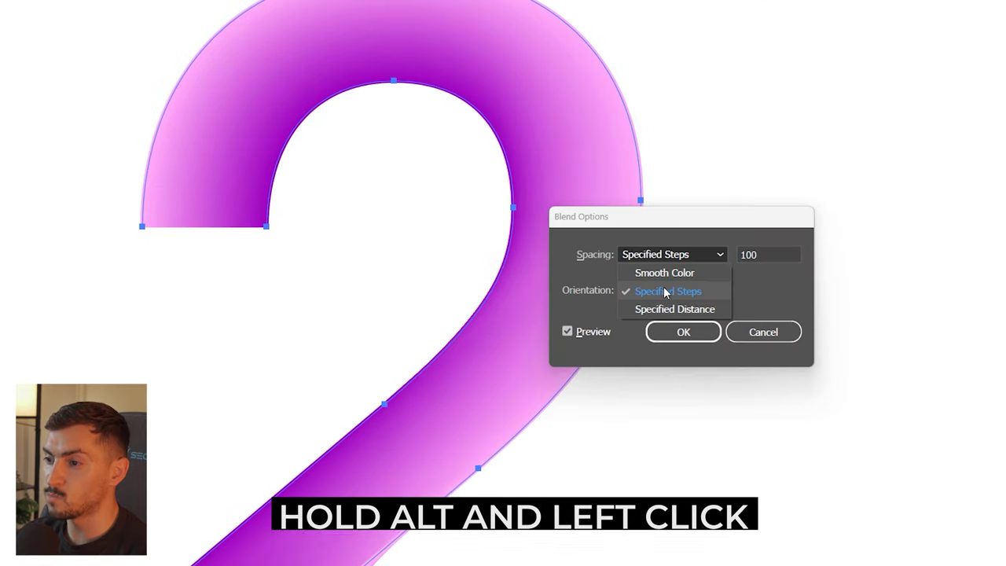
click(657, 264)
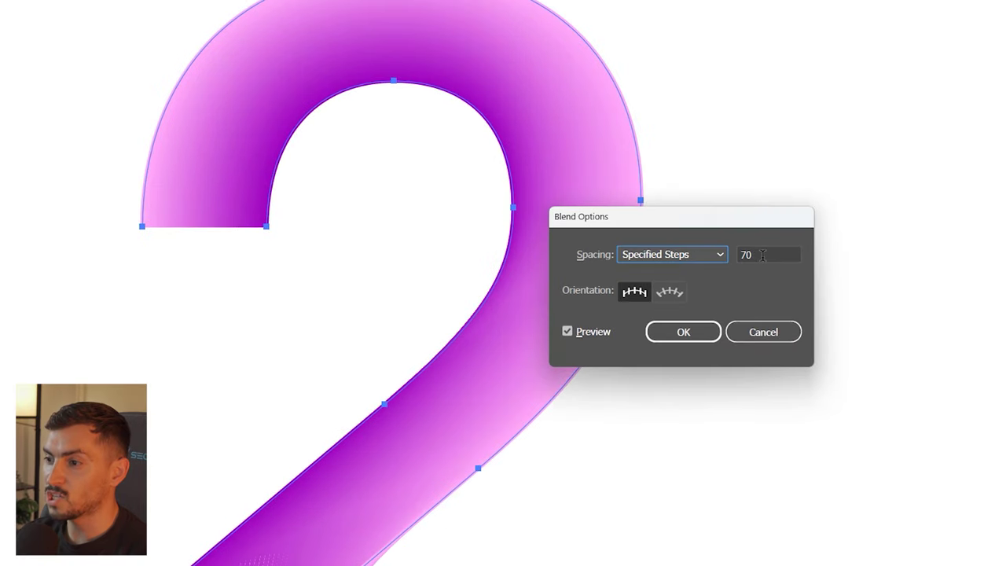
scroll(762, 255, down, 5)
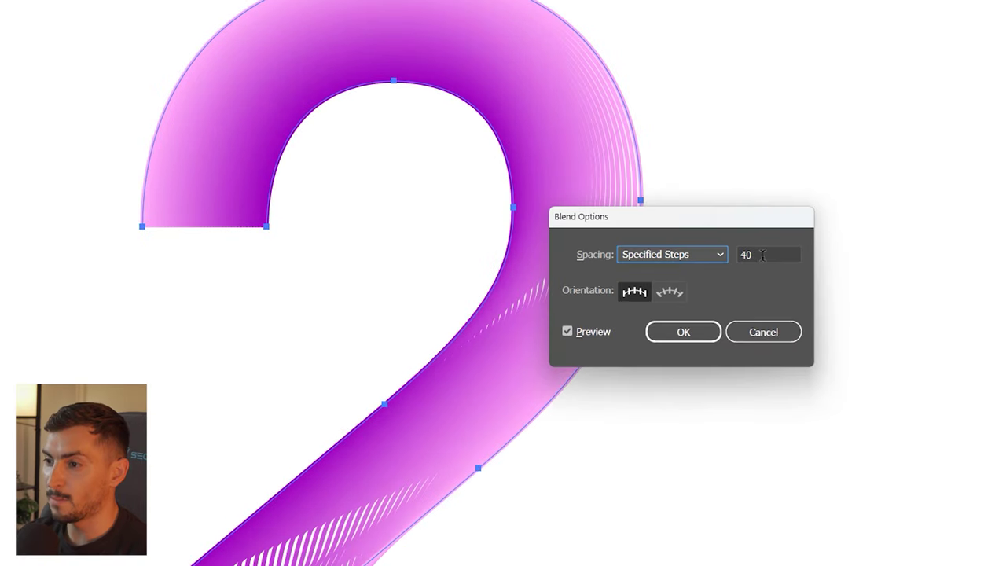
scroll(763, 255, down, 13)
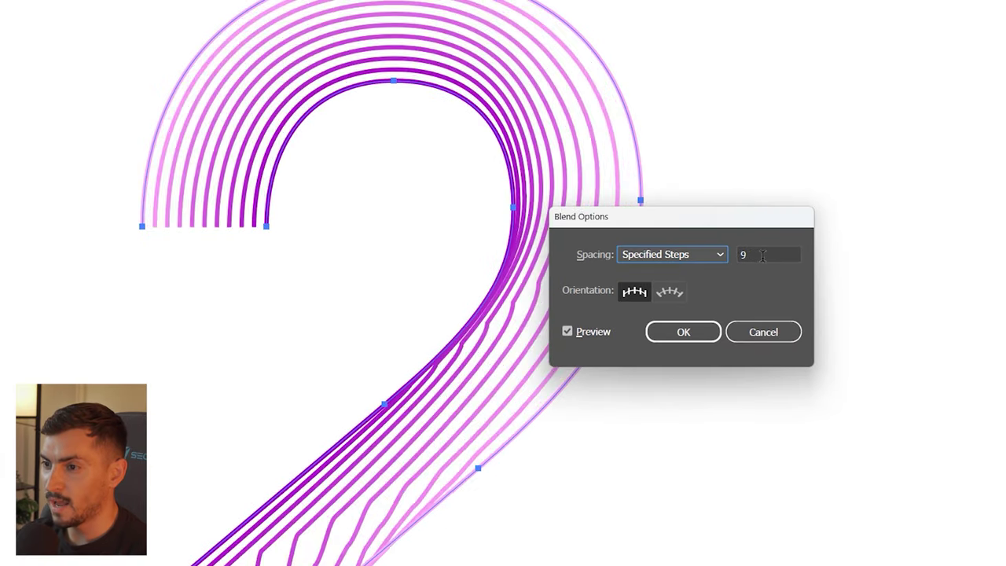
scroll(763, 255, up, 3)
click(708, 328)
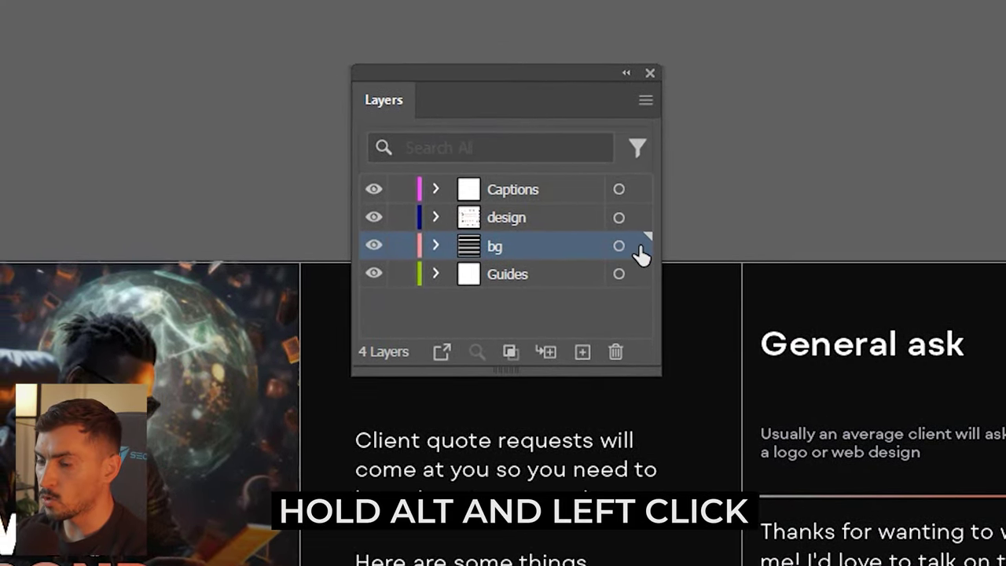
Select everything on the bg layer of the Carousel SEP document and try shifting the black backgrounds around the slides.
alt+click(637, 247)
drag(575, 87, 1005, 40)
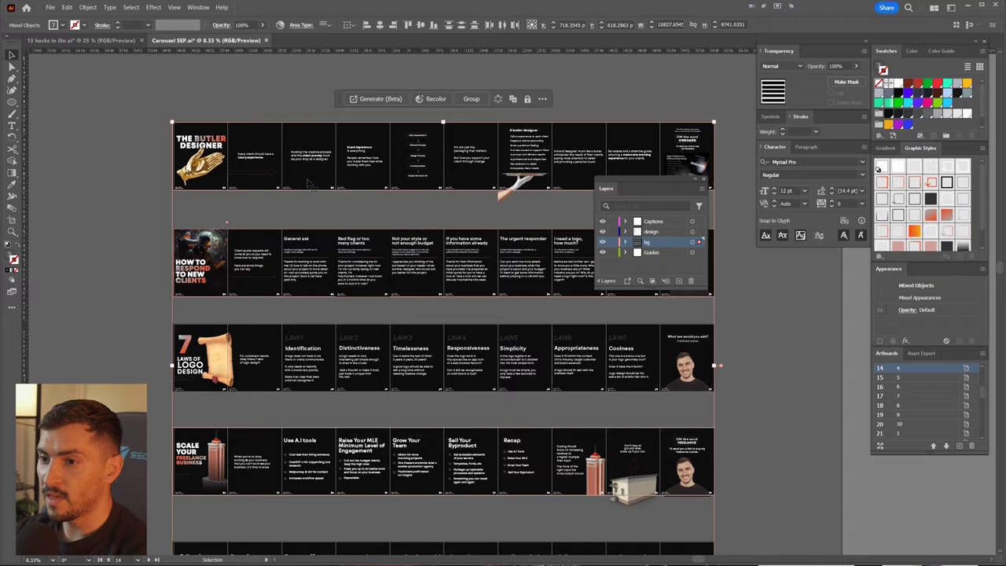
drag(307, 184, 151, 287)
drag(247, 278, 460, 121)
scroll(375, 182, down, 1)
drag(376, 183, 284, 300)
drag(259, 259, 366, 151)
scroll(577, 108, up, 1)
scroll(579, 108, down, 1)
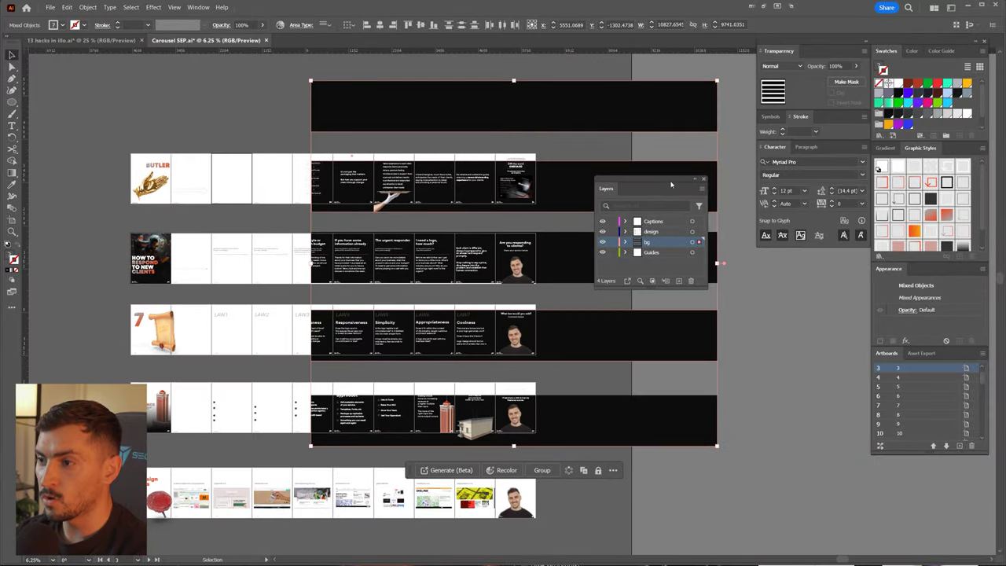
Try transferring the selected backgrounds to the Captions layer and the Guides layer, and undo the transfers back to bg.
drag(672, 183, 616, 220)
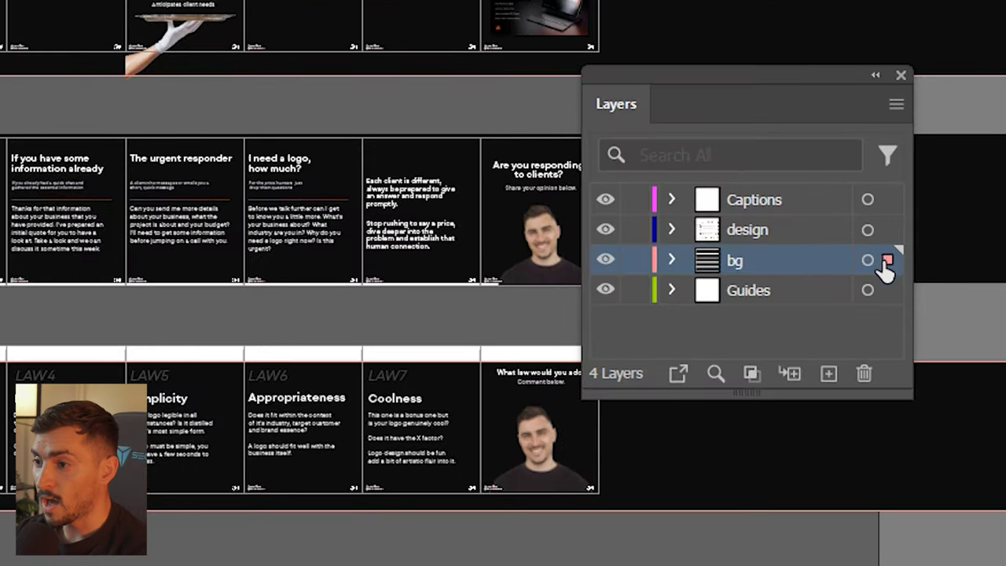
drag(898, 206, 904, 201)
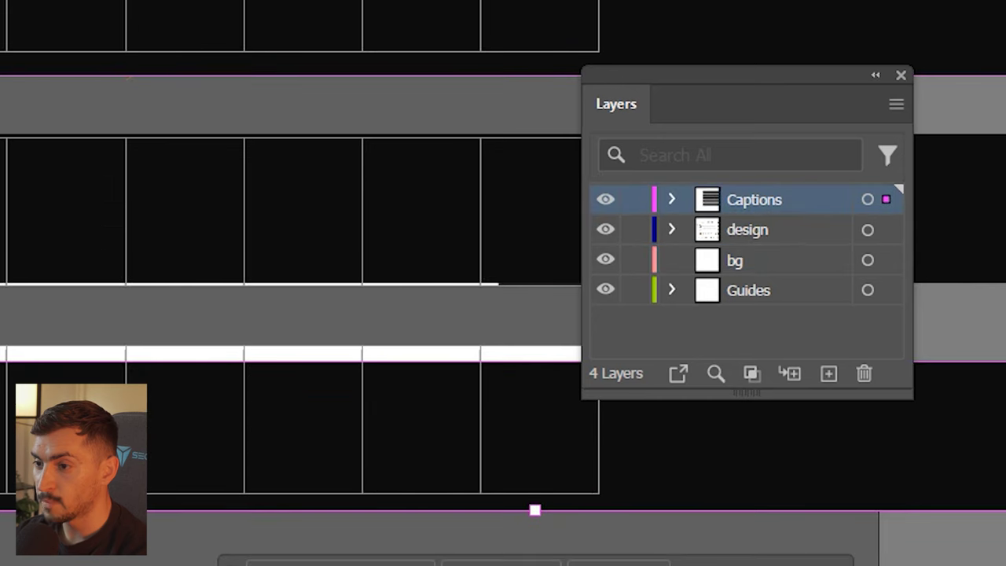
drag(890, 270, 887, 290)
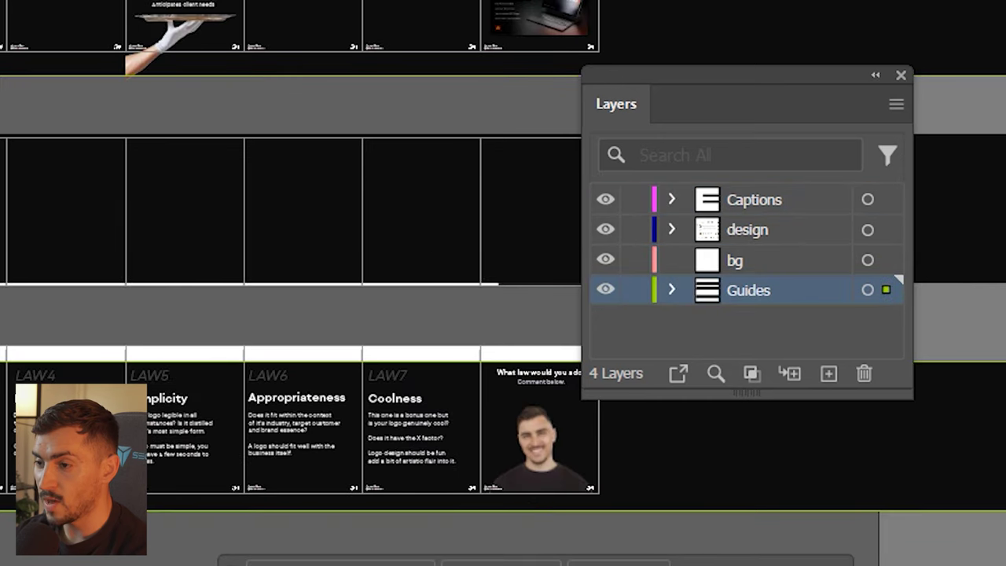
key(ctrl+z)
key(ctrl+z)
drag(180, 97, 599, 171)
scroll(599, 171, up, 1)
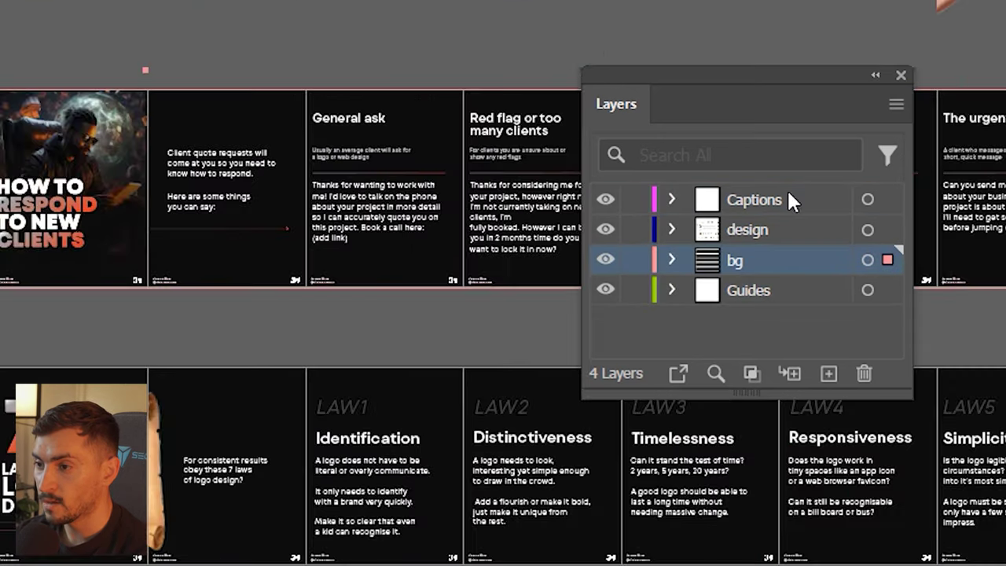
Try transferring the selected backgrounds from the bg layer to the Captions layer above the slide designs.
drag(896, 236, 896, 200)
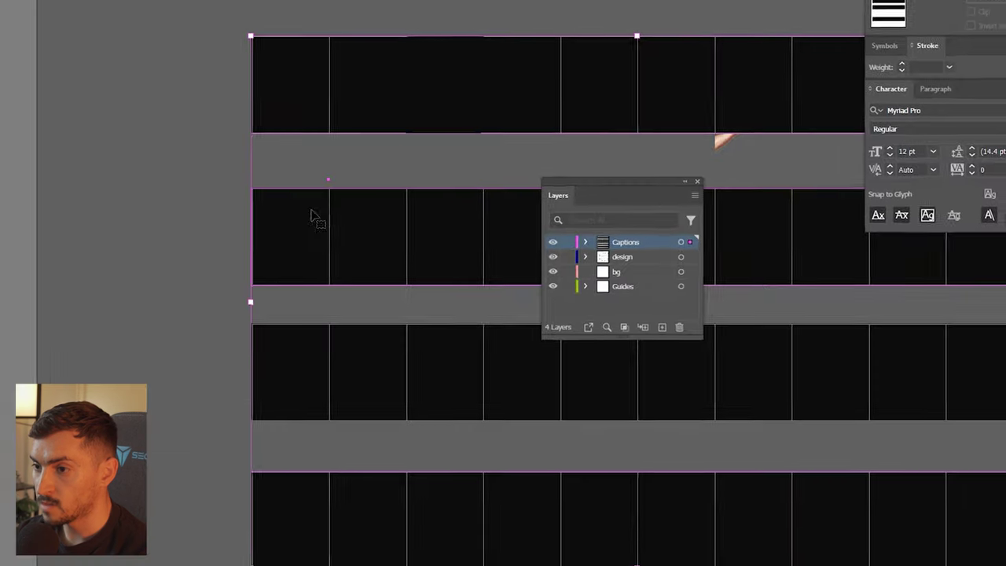
scroll(133, 146, up, 4)
scroll(147, 134, down, 6)
drag(294, 114, 86, 0)
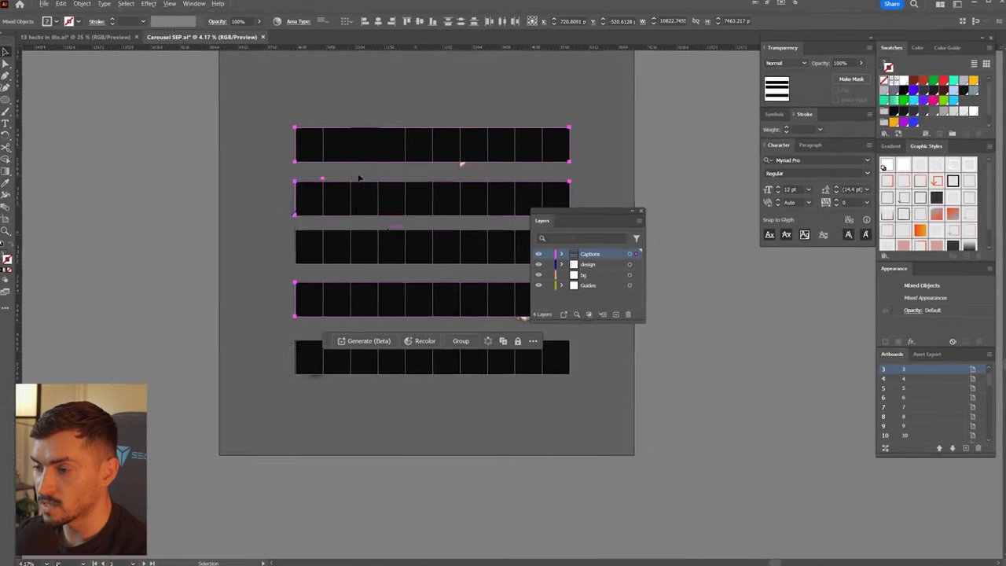
scroll(358, 179, up, 2)
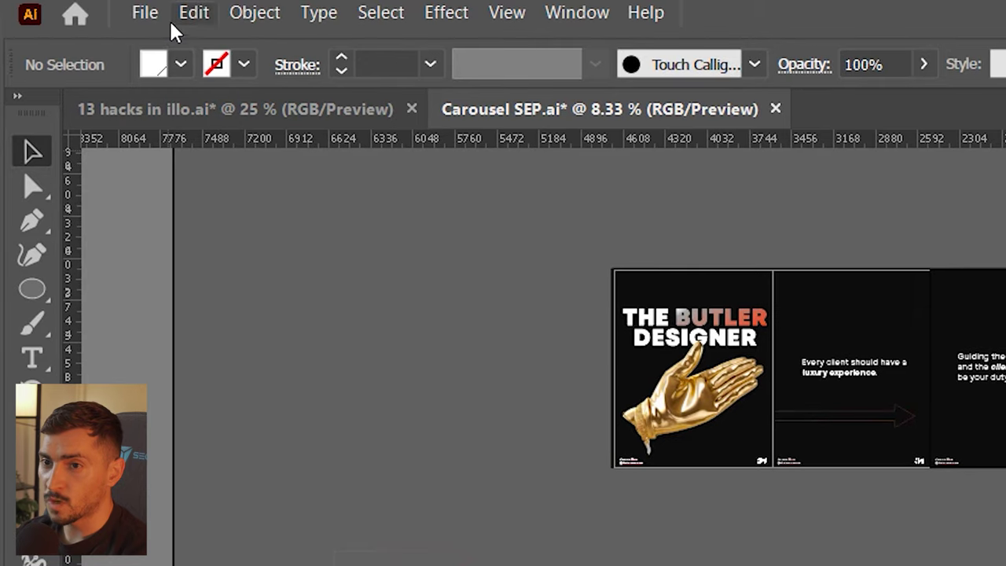
Package the Carousel SEP document into the Downloads folder with its links, fonts and report included.
click(140, 14)
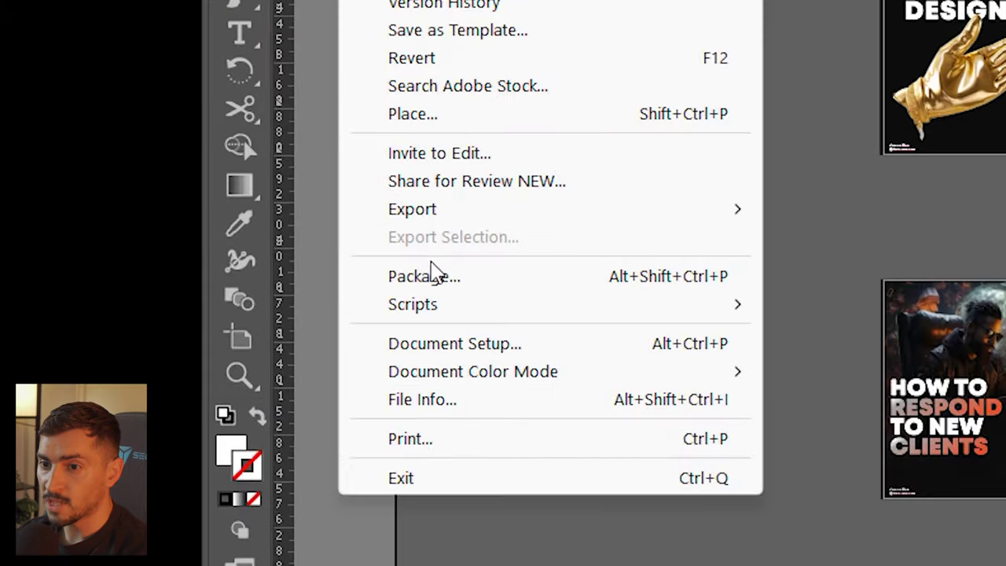
click(204, 564)
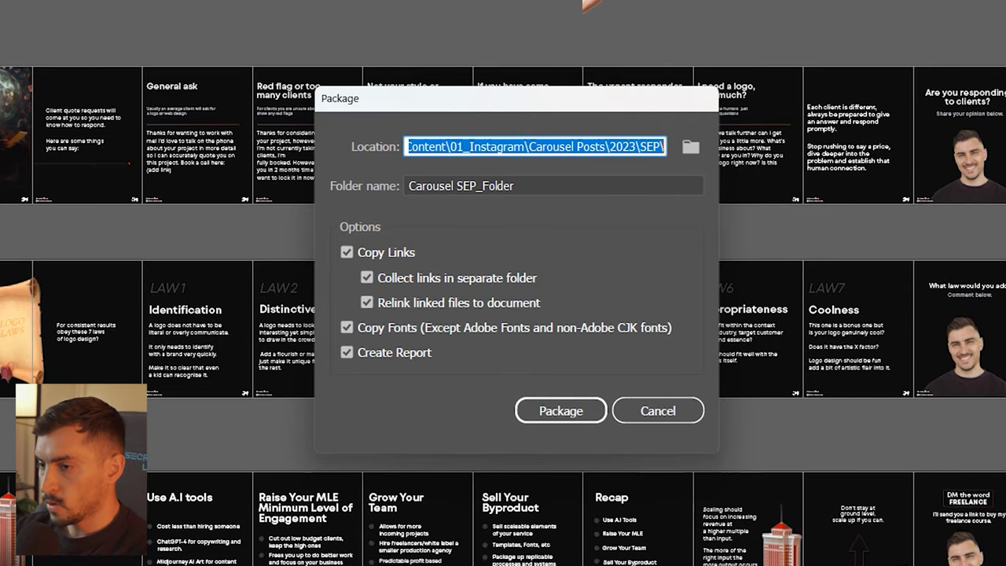
click(563, 147)
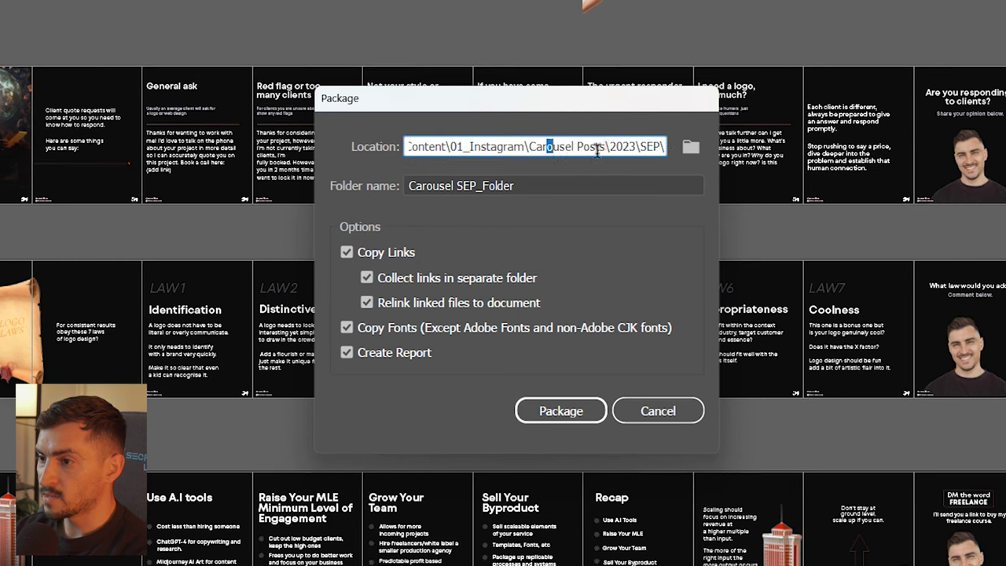
click(692, 147)
scroll(503, 110, up, 1)
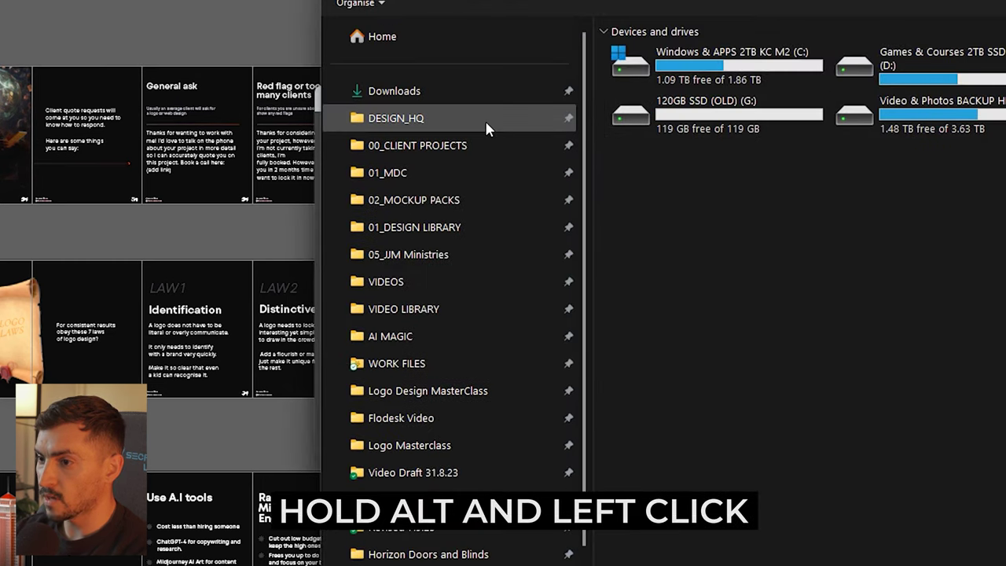
click(424, 90)
key(Return)
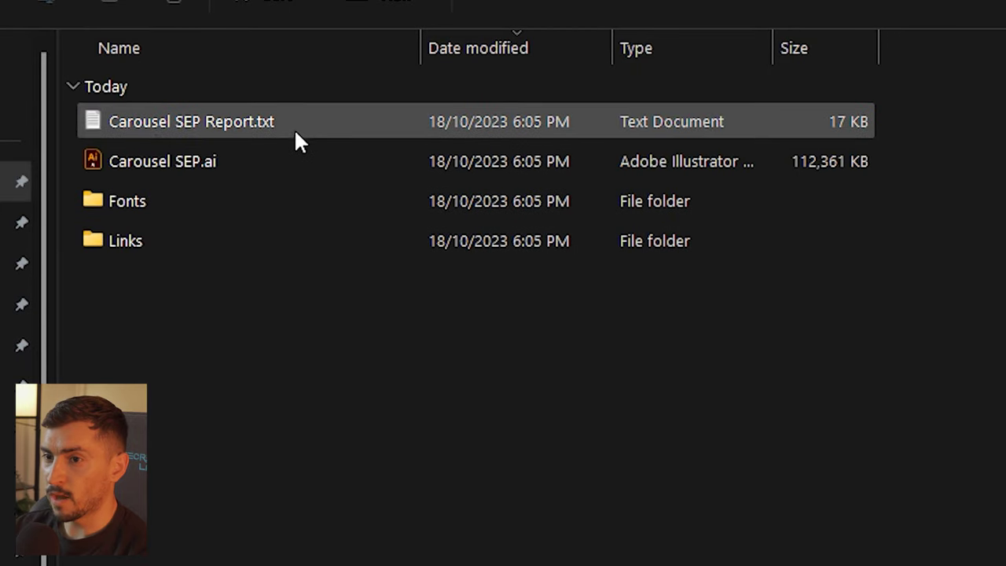
Examine the packaged Carousel SEP_Folder, including the contents of its Fonts and Links folders.
scroll(269, 343, up, 2)
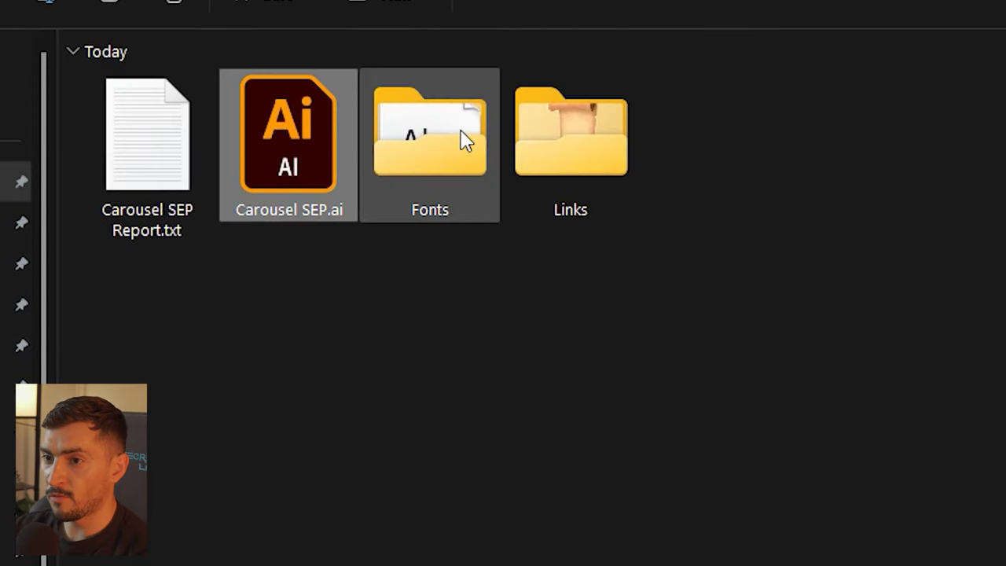
double_click(433, 146)
click(223, 126)
key(alt+Left)
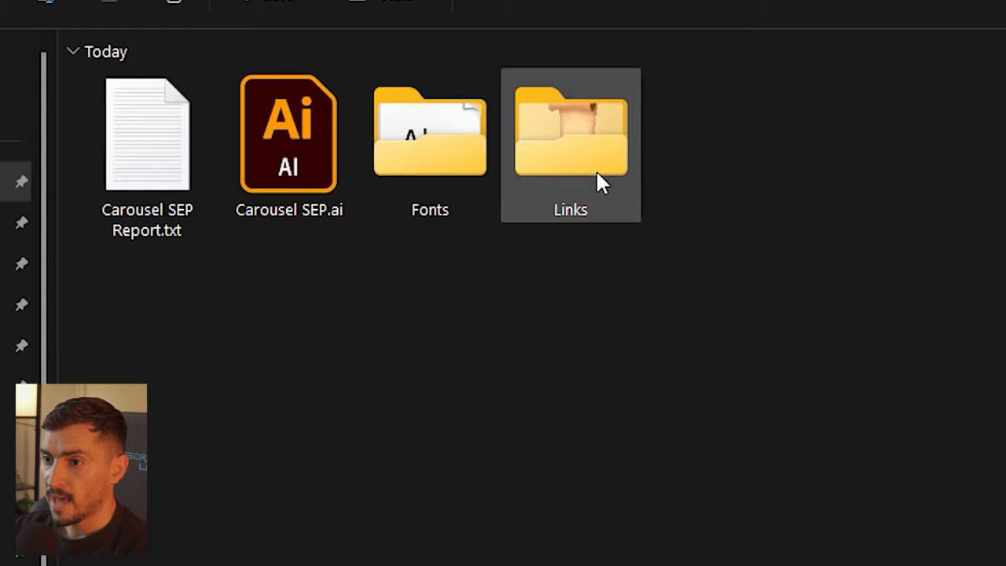
double_click(597, 177)
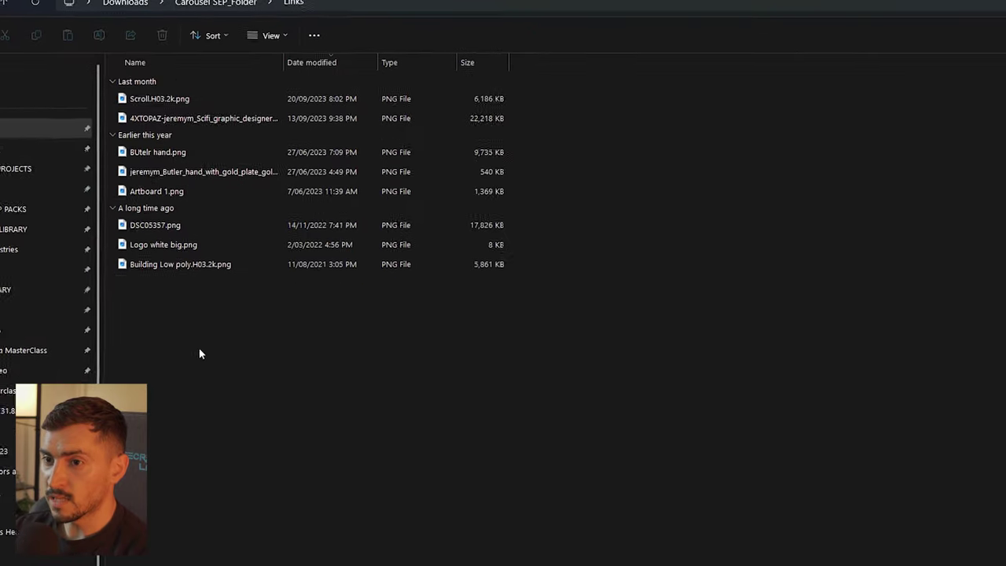
scroll(199, 353, up, 4)
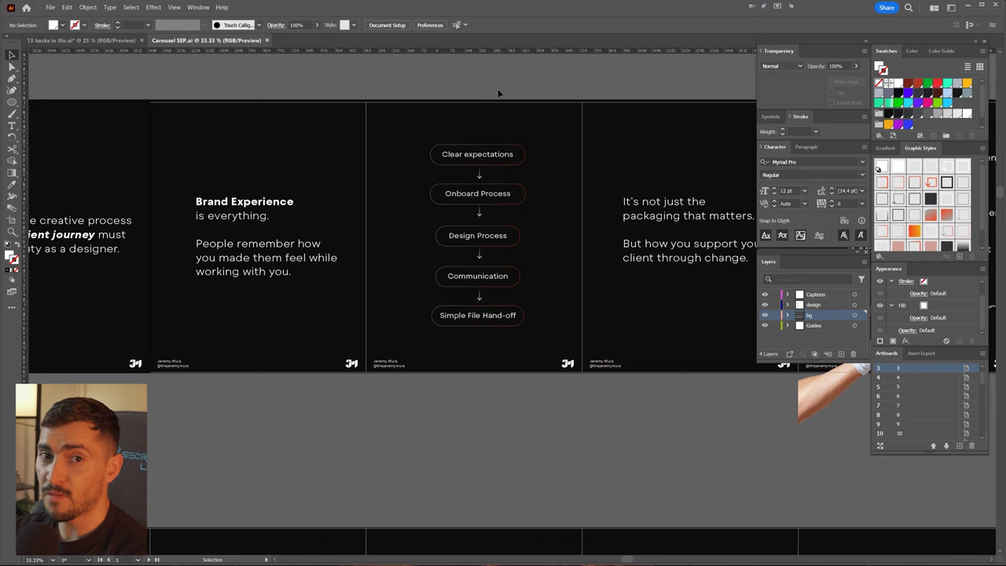
Select the whole five-stage process chart on its slide and detach the Symbols panel beside it.
key(Tab)
key(ctrl+plus)
scroll(495, 232, down, 1)
click(480, 301)
click(540, 101)
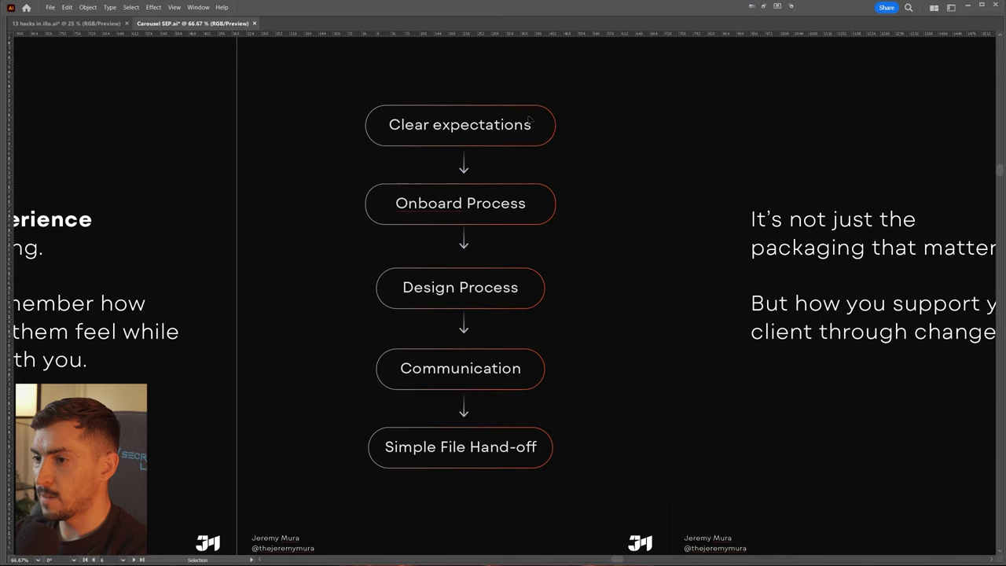
drag(451, 505, 452, 506)
key(Tab)
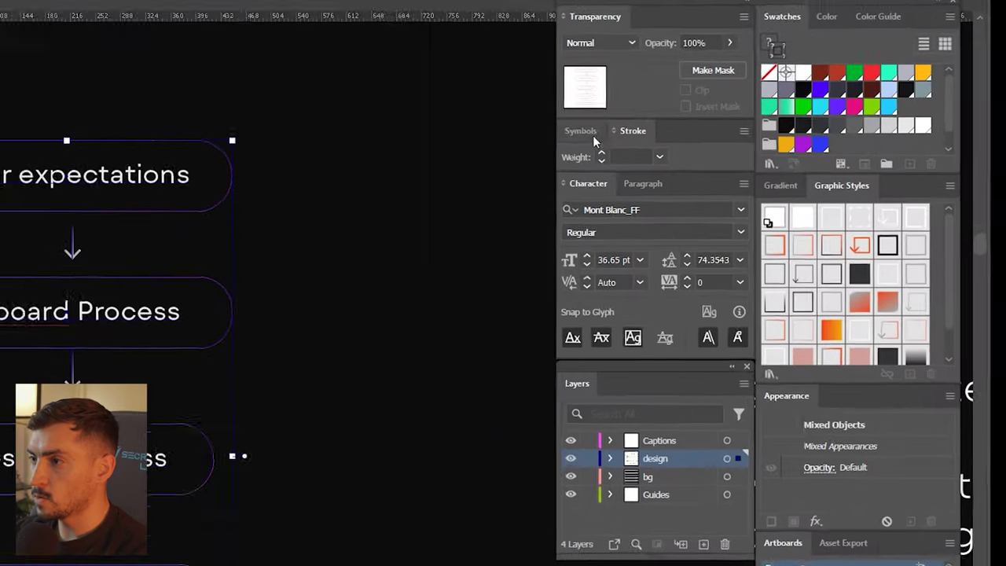
drag(593, 137, 114, 365)
Turn the selected process chart into a dynamic symbol named process steps with the Graphic export type.
drag(134, 316, 377, 349)
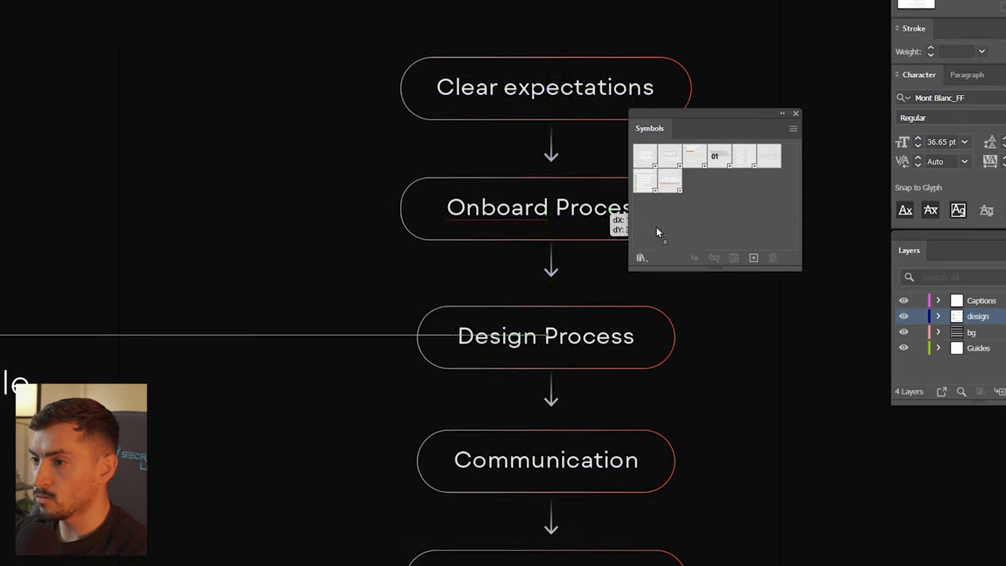
click(480, 272)
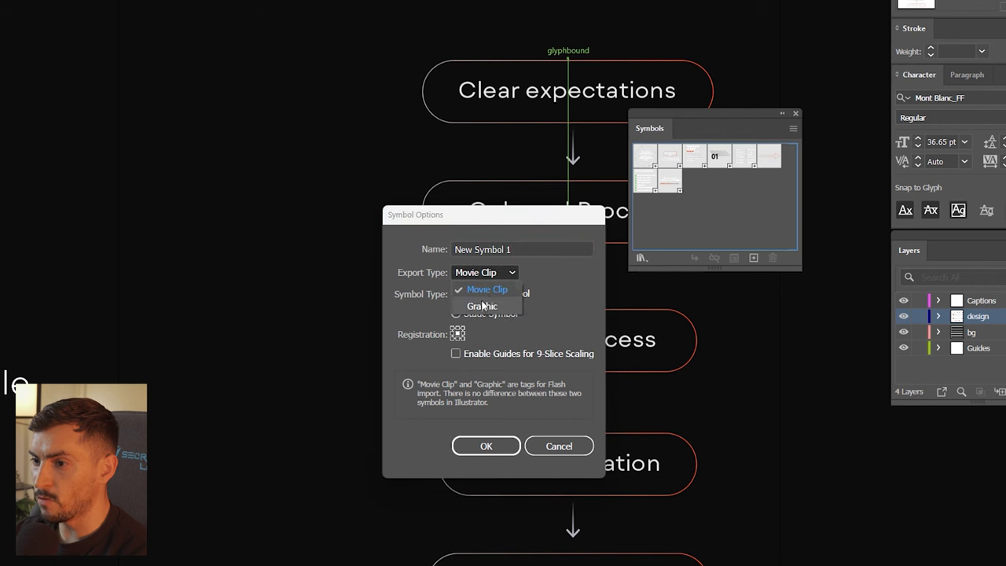
click(482, 306)
click(516, 249)
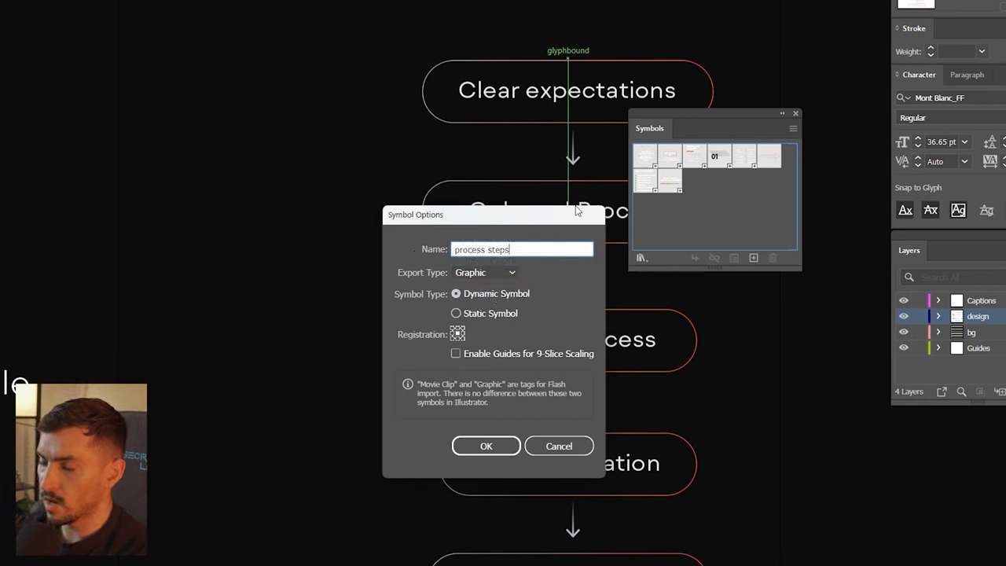
click(474, 452)
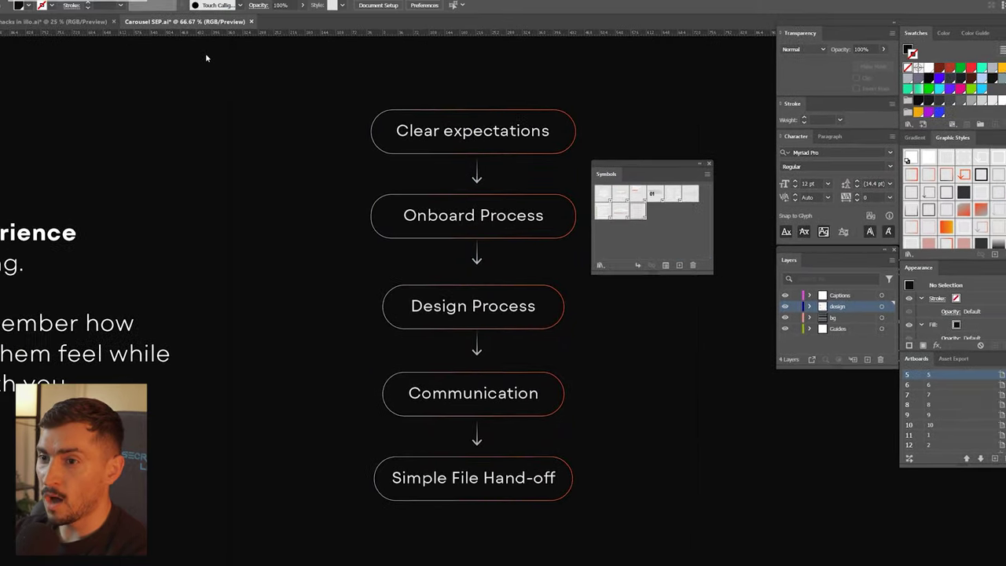
Place an instance of the process steps symbol on the empty canvas above the slides and break its link.
key(ctrl+n)
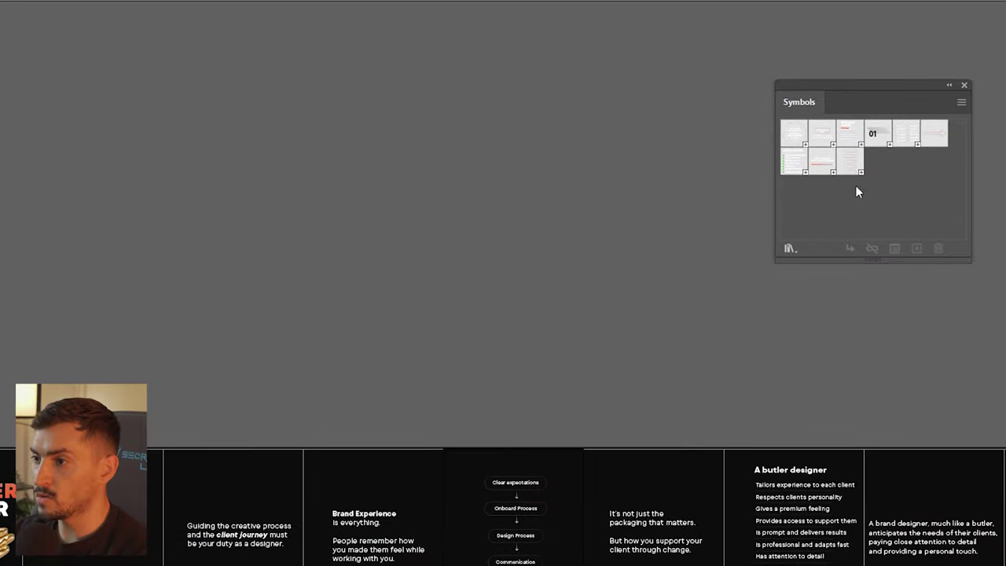
scroll(170, 214, up, 4)
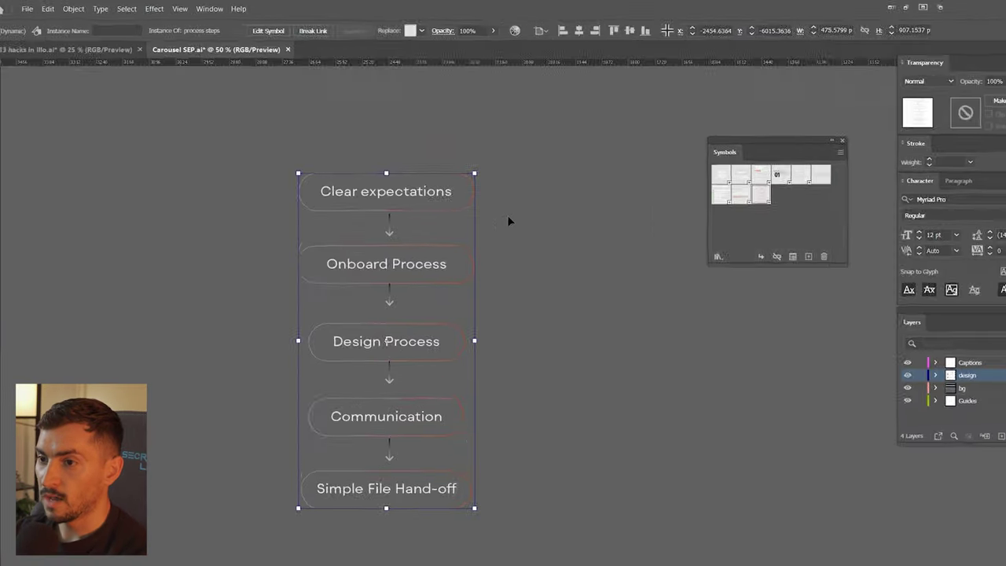
click(478, 51)
click(935, 369)
drag(670, 369, 764, 313)
key(ctrl+z)
click(708, 521)
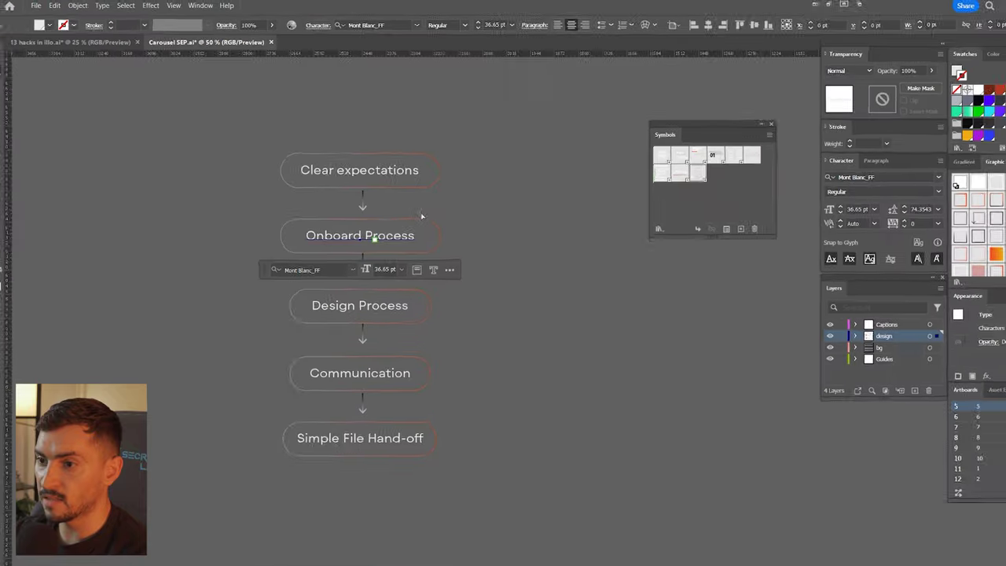
Shift the Onboard Process text above its rounded outline in the unlinked chart.
drag(408, 236, 441, 212)
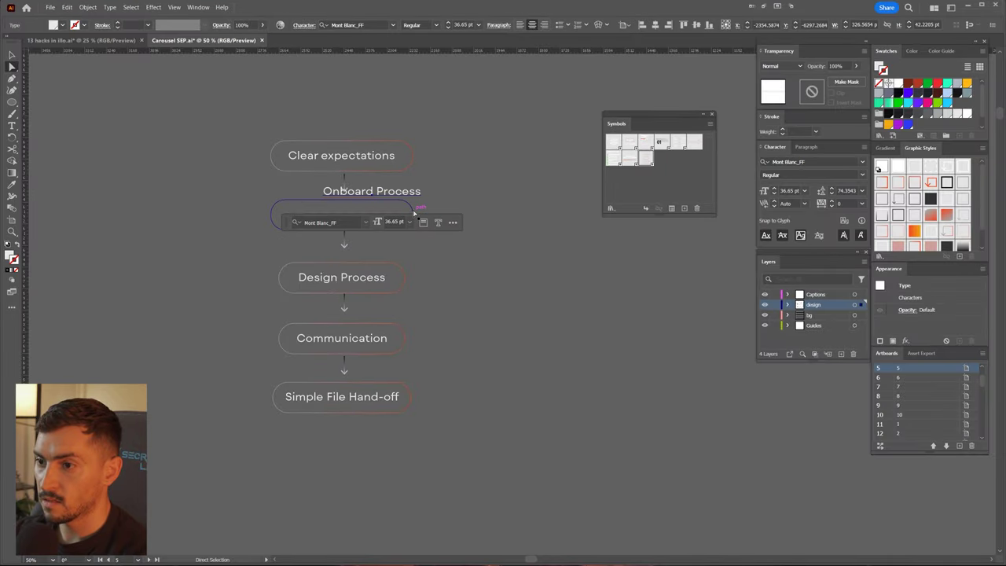
click(437, 226)
scroll(416, 227, up, 3)
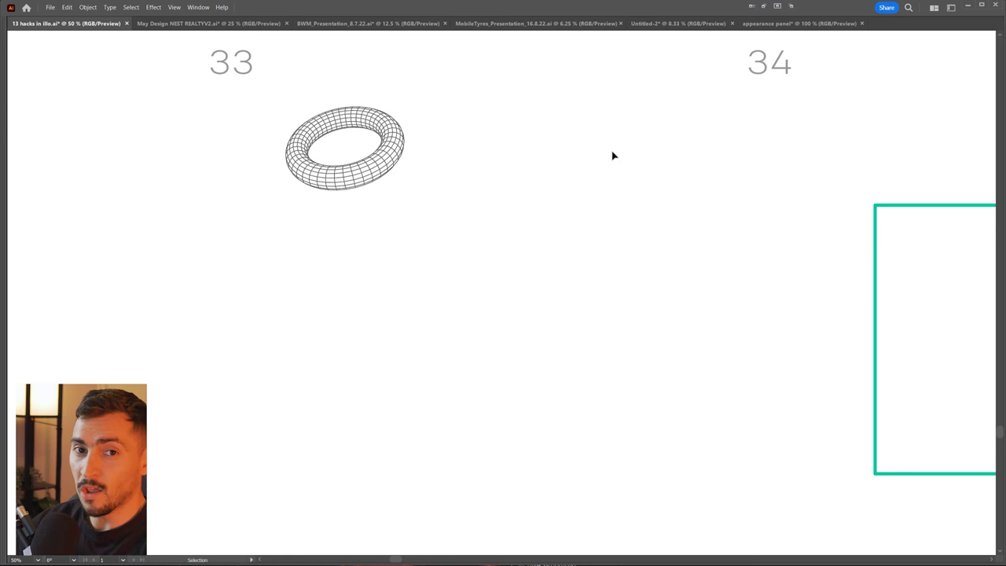
Duplicate the wireframe ring beside the original, repeat the transform three times and undo the repeats.
drag(404, 150, 542, 180)
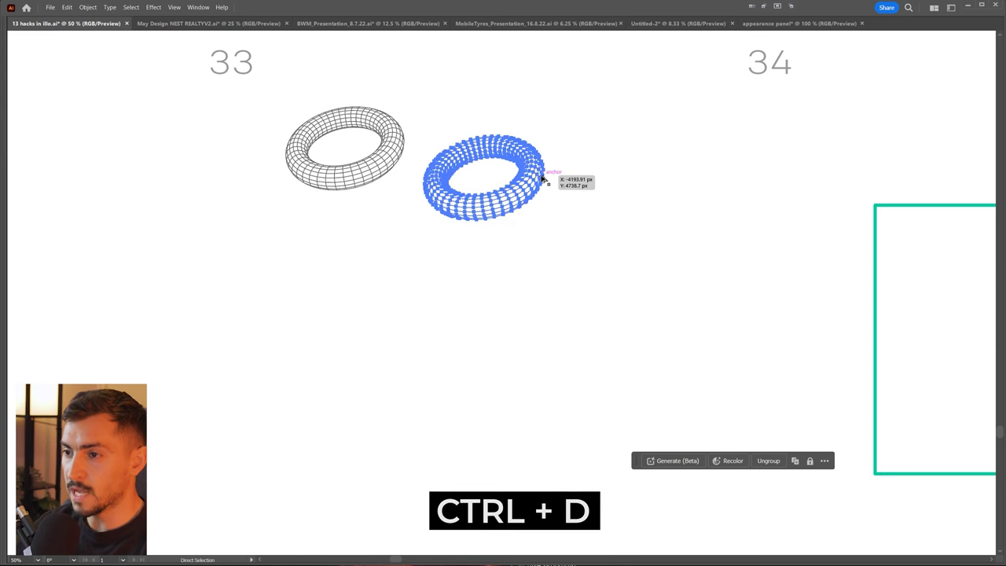
key(ctrl+d)
key(ctrl+d)
key(ctrl+d)
key(ctrl+z)
key(ctrl+z)
key(ctrl+z)
Copy the second ring straight down below itself and repeat the transform three times.
drag(510, 190, 509, 292)
key(ctrl+d)
key(ctrl+d)
key(ctrl+d)
Extend the column of rings with four more repeated transforms and undo the last one.
scroll(663, 235, down, 2)
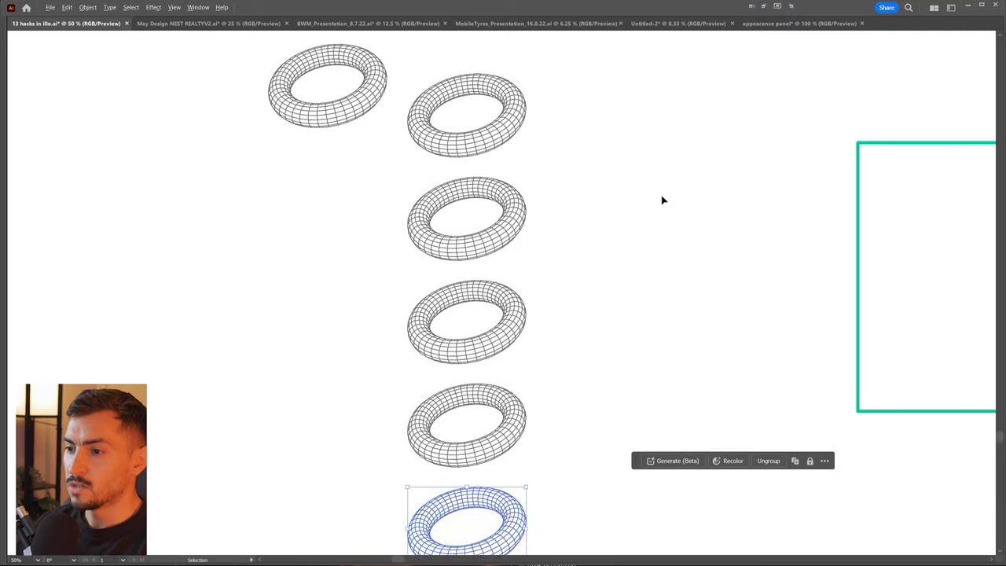
key(ctrl+minus)
key(ctrl+minus)
key(ctrl+d)
key(ctrl+d)
key(ctrl+d)
key(ctrl+d)
key(ctrl+z)
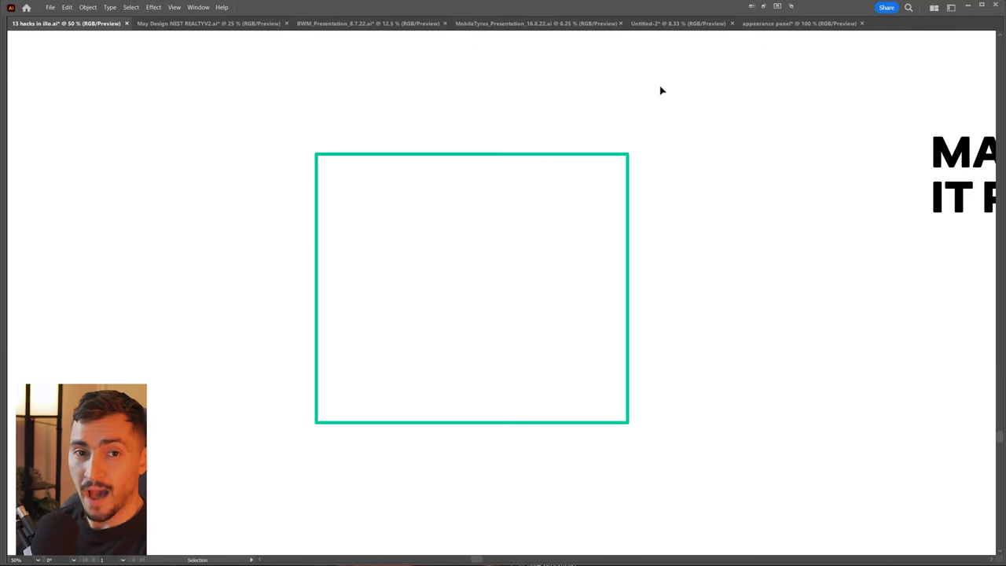
Select the teal rectangle and swap its fill and stroke colours back and forth.
drag(661, 88, 400, 252)
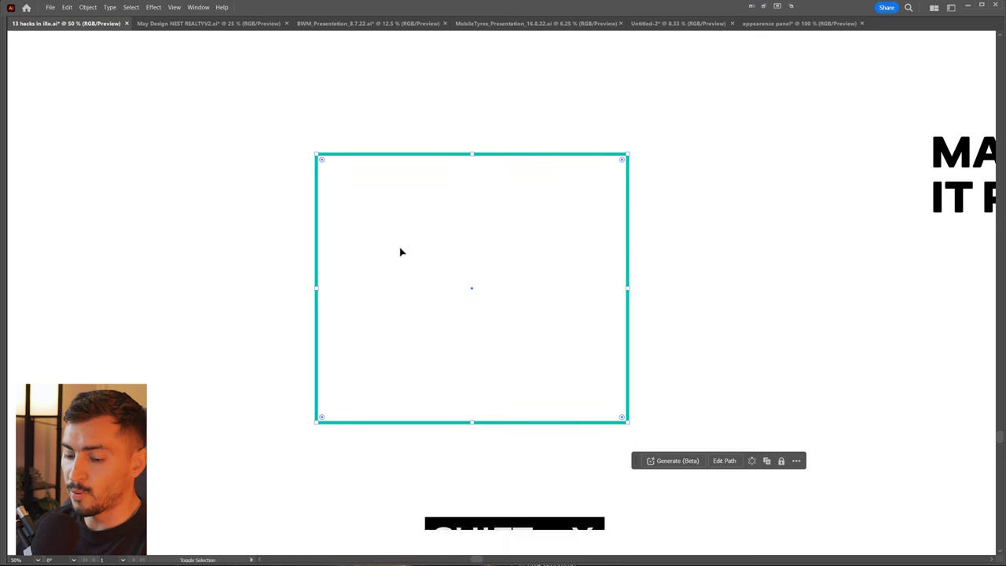
key(shift+x)
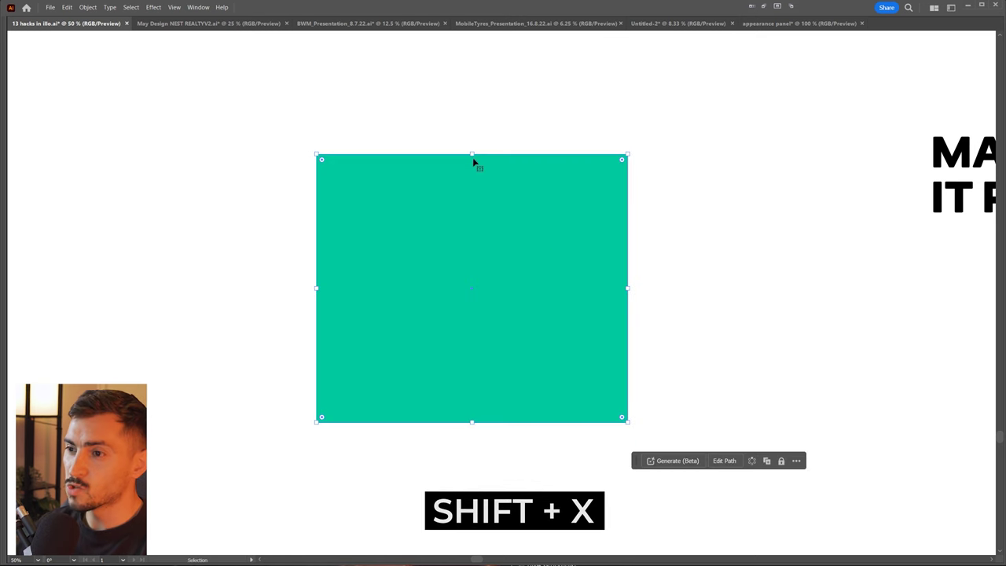
click(594, 117)
click(627, 206)
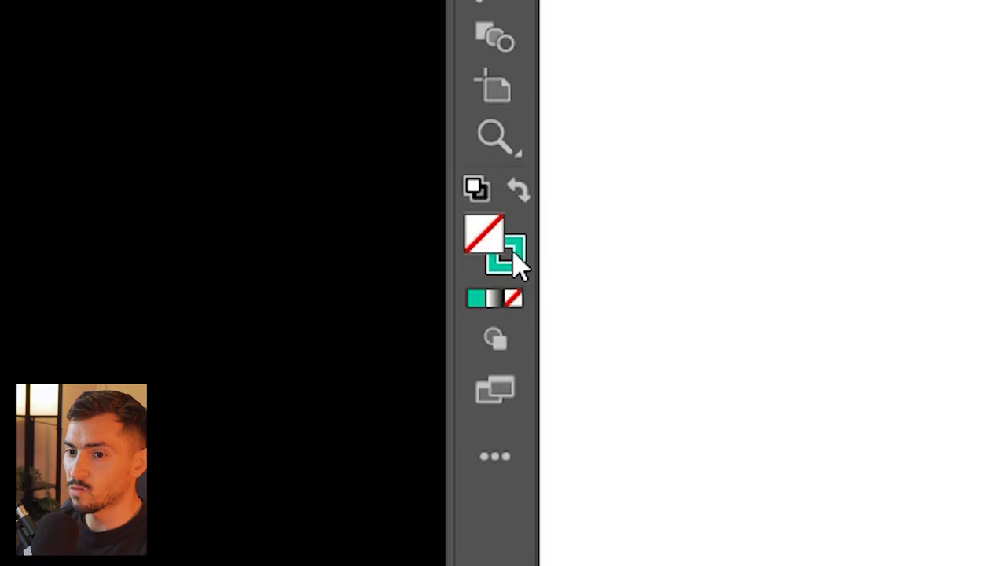
key(shift+x)
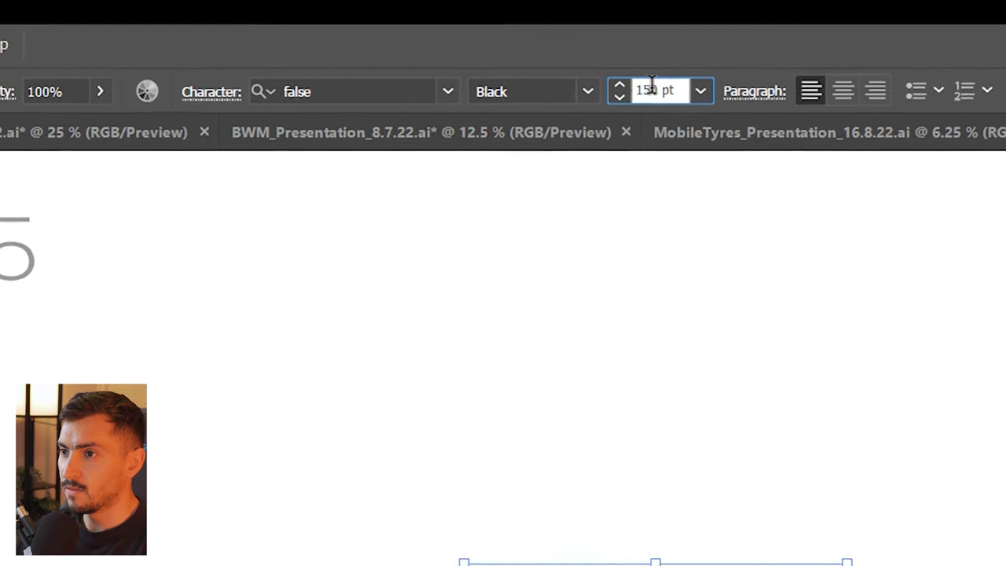
Set the MAKE IT POP text to 150 pt and step its font size up and down, including 148 pt and 360 pt.
key(Return)
scroll(666, 90, up, 4)
scroll(682, 56, down, 5)
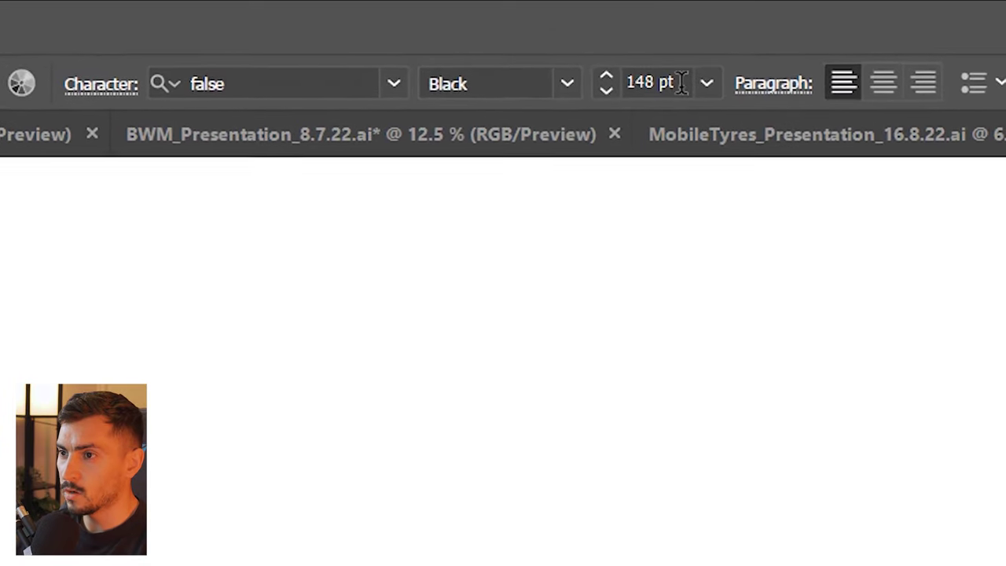
scroll(682, 55, up, 11)
scroll(681, 52, down, 15)
scroll(566, 185, down, 9)
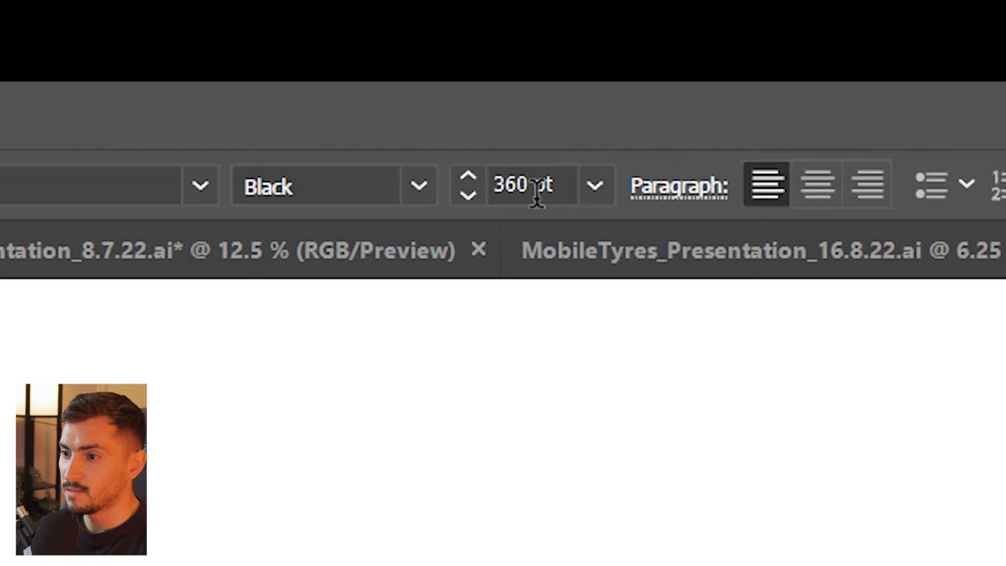
scroll(536, 191, down, 20)
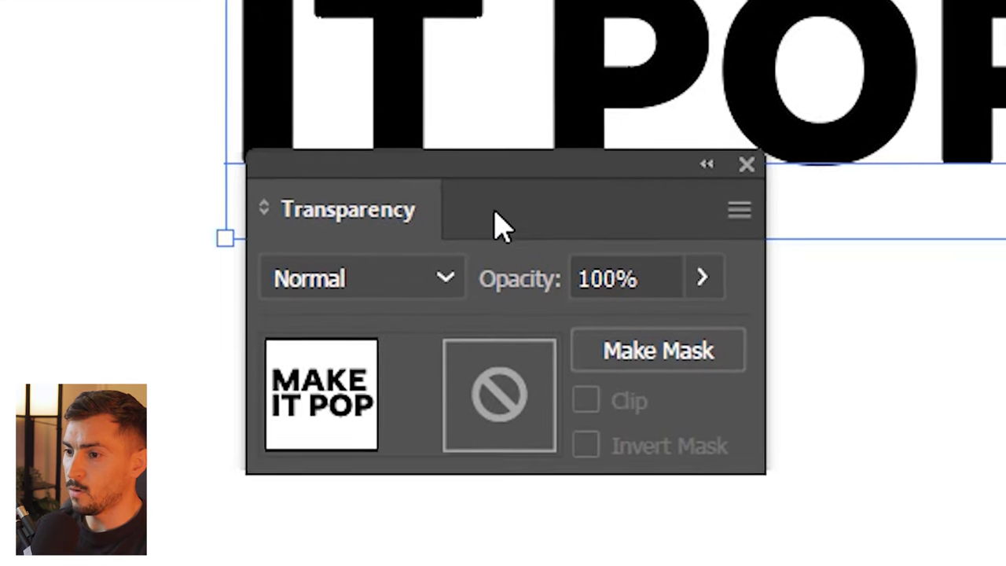
Reposition the Transparency panel and step the MAKE IT POP text's opacity down and up from 100%.
drag(496, 225, 525, 187)
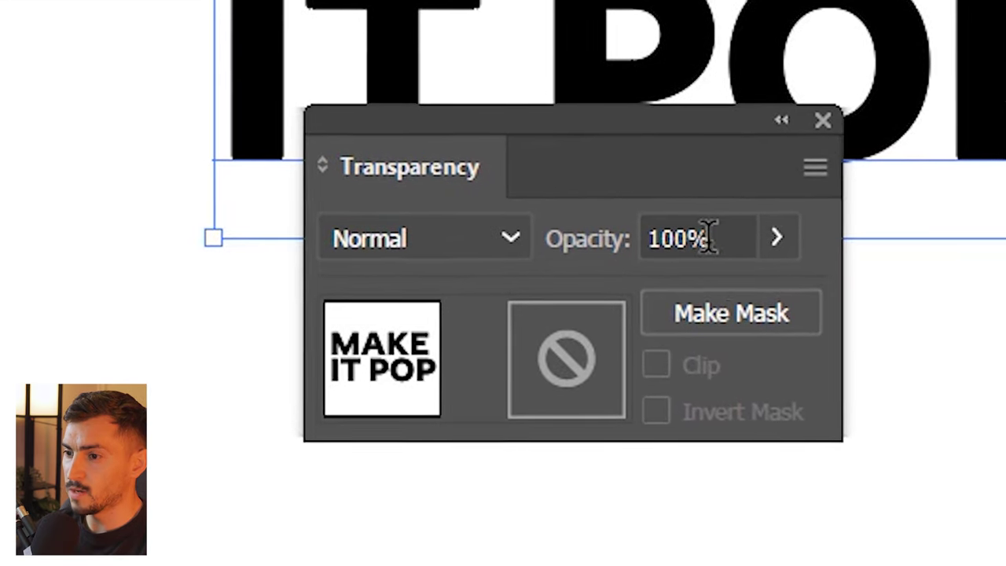
scroll(731, 237, down, 20)
scroll(732, 239, down, 8)
scroll(721, 238, up, 5)
scroll(718, 238, up, 20)
scroll(722, 239, down, 10)
scroll(721, 237, down, 20)
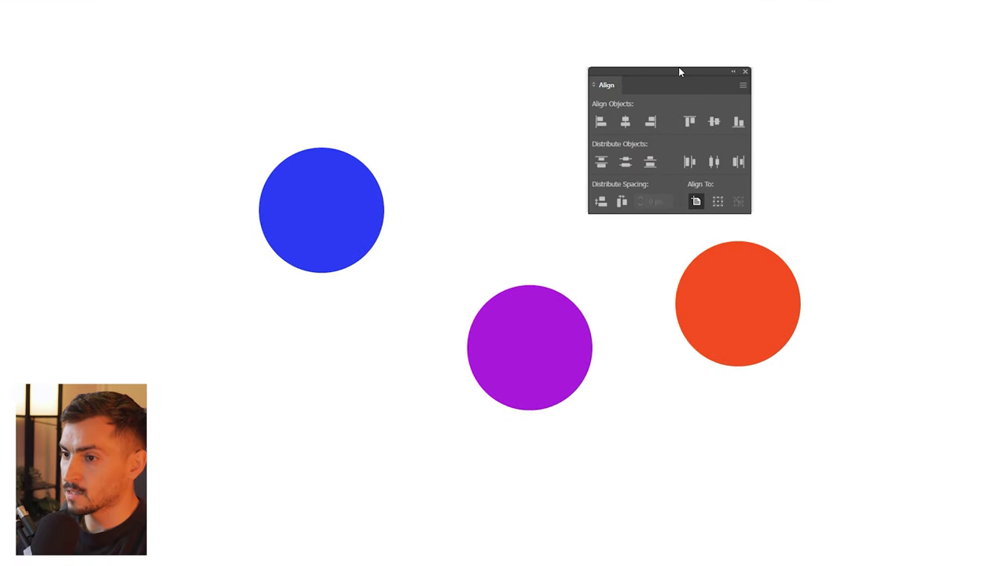
Select the three circles, make the blue one the key object and align their top edges to it.
drag(680, 71, 679, 1)
key(ctrl+a)
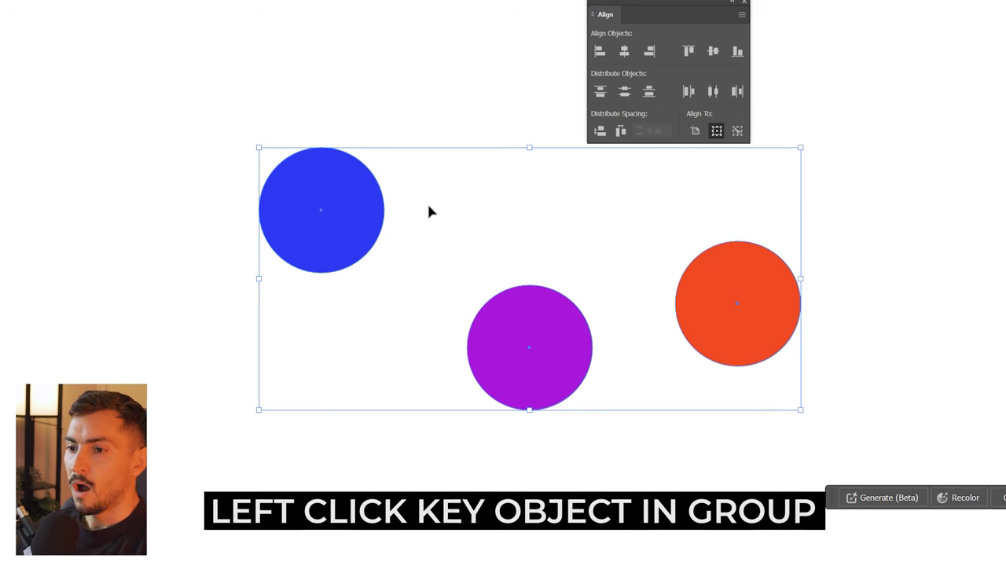
click(329, 176)
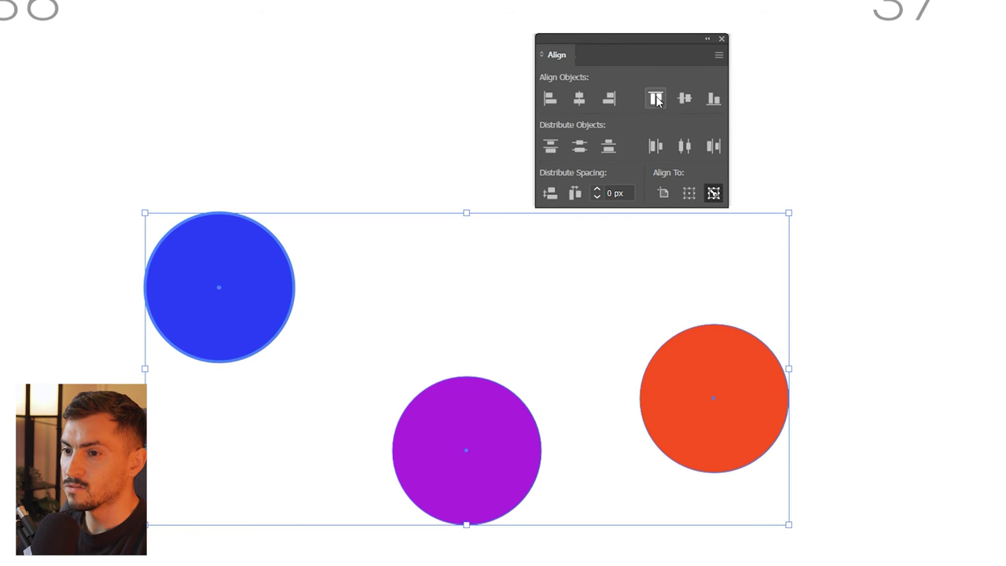
click(656, 99)
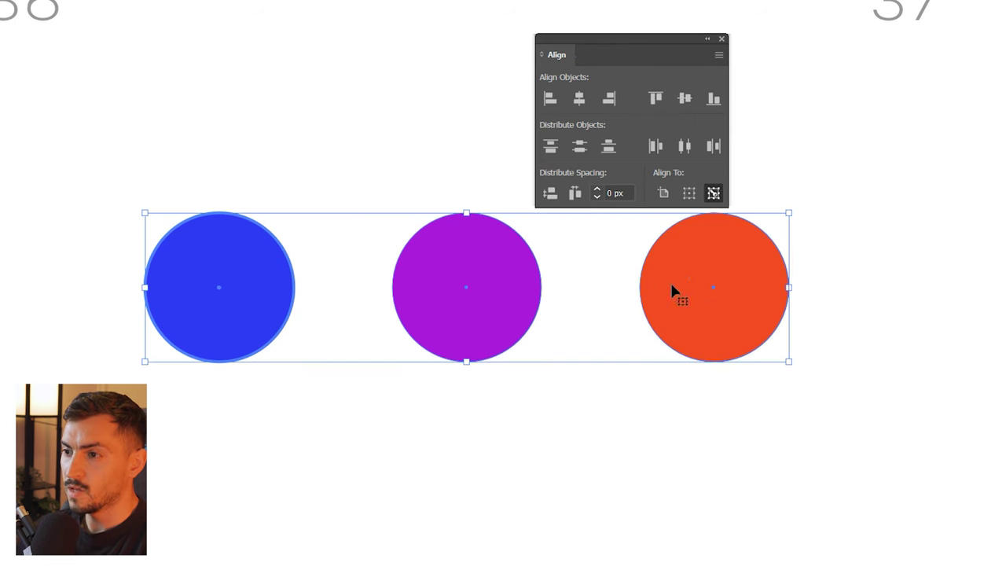
Undo the key-object alignment and try aligning the three circles by their vertical centres.
key(ctrl+z)
click(688, 102)
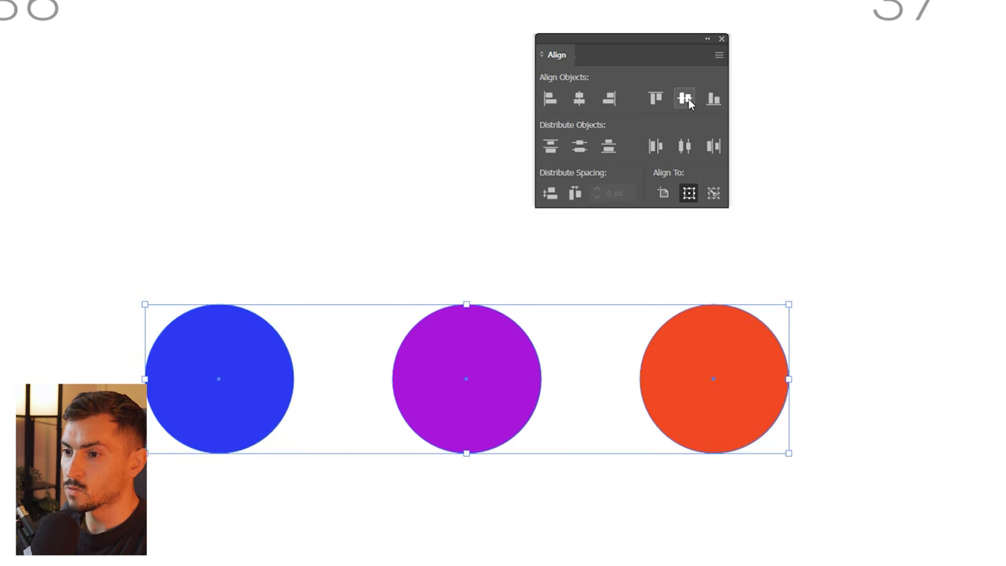
key(ctrl+z)
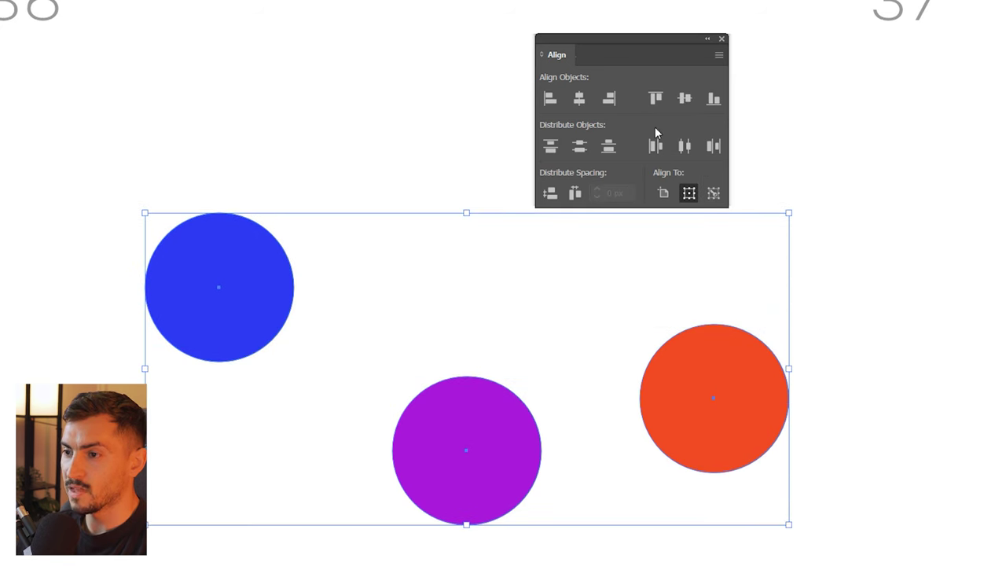
click(685, 99)
key(ctrl+z)
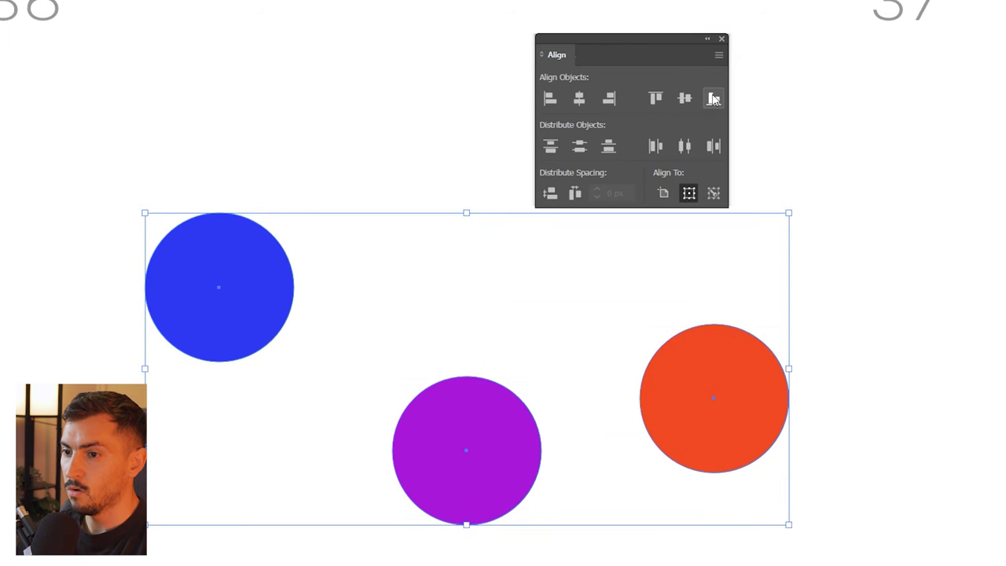
Align the bottom edges of the three circles and deselect them.
click(714, 100)
drag(672, 23, 724, 0)
scroll(685, 413, down, 1)
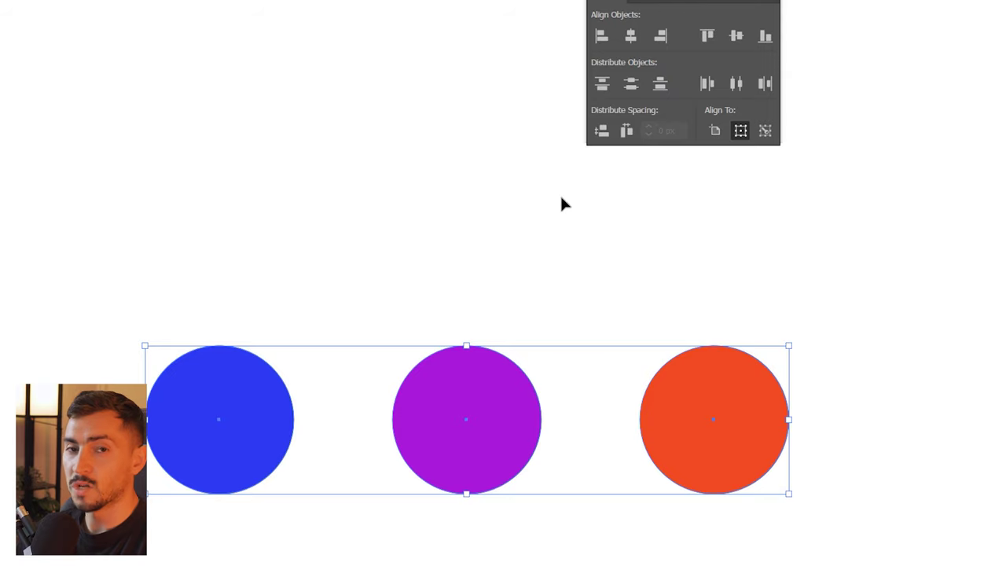
key(ctrl+z)
click(798, 202)
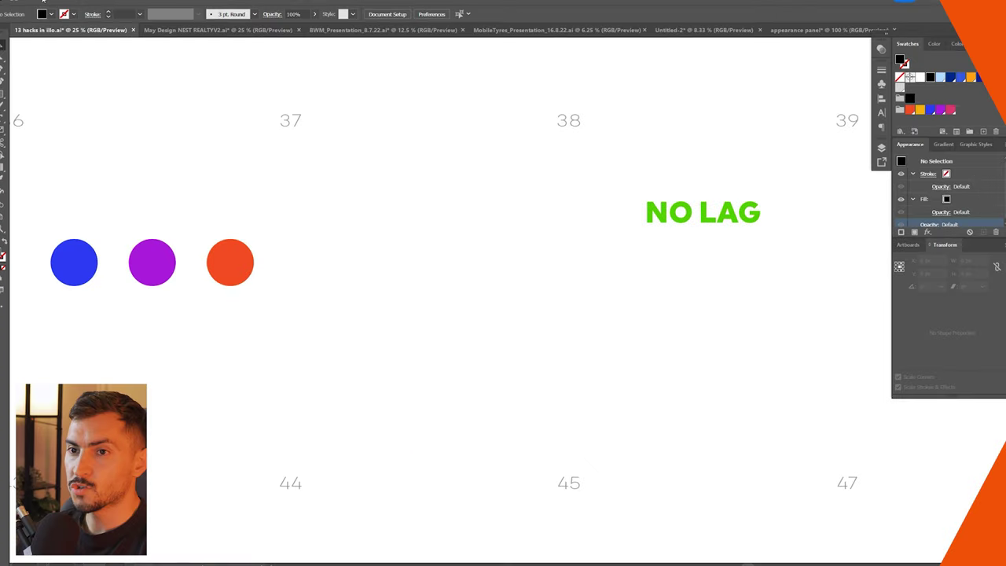
Disable Real-Time Drawing and Editing in the performance preferences and move artwork on the canvas to test it.
click(44, 0)
mouse_move(57, 0)
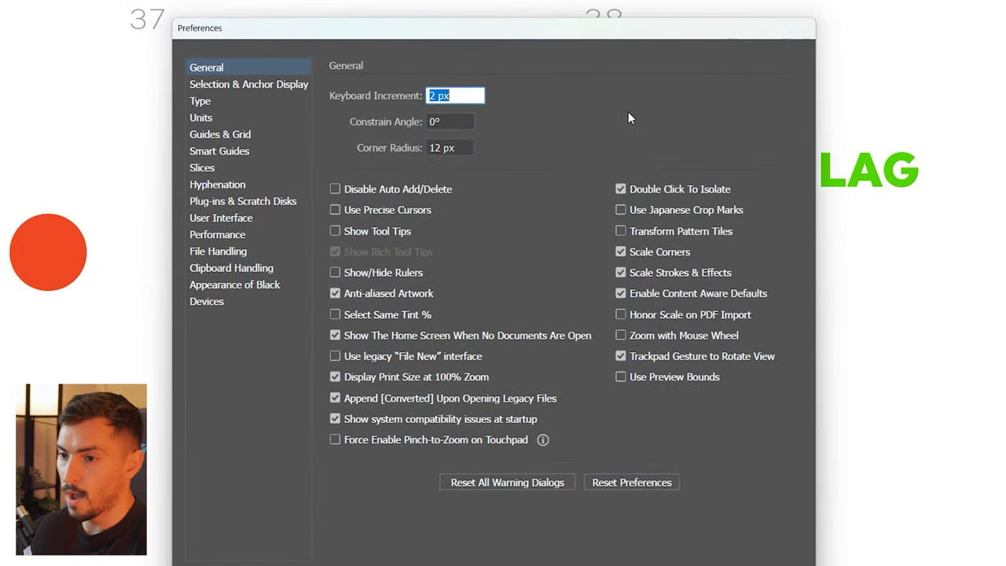
click(226, 253)
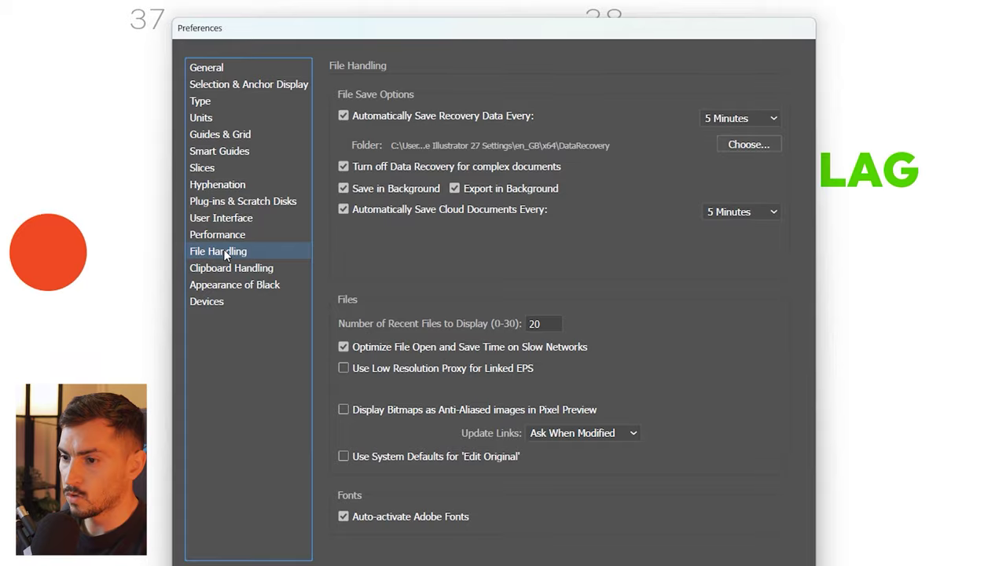
click(217, 234)
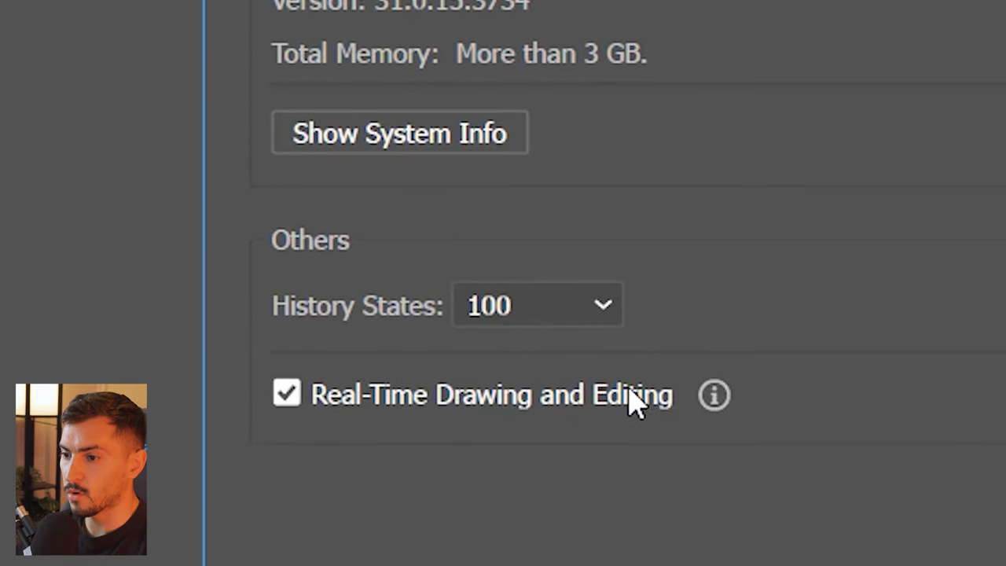
click(511, 397)
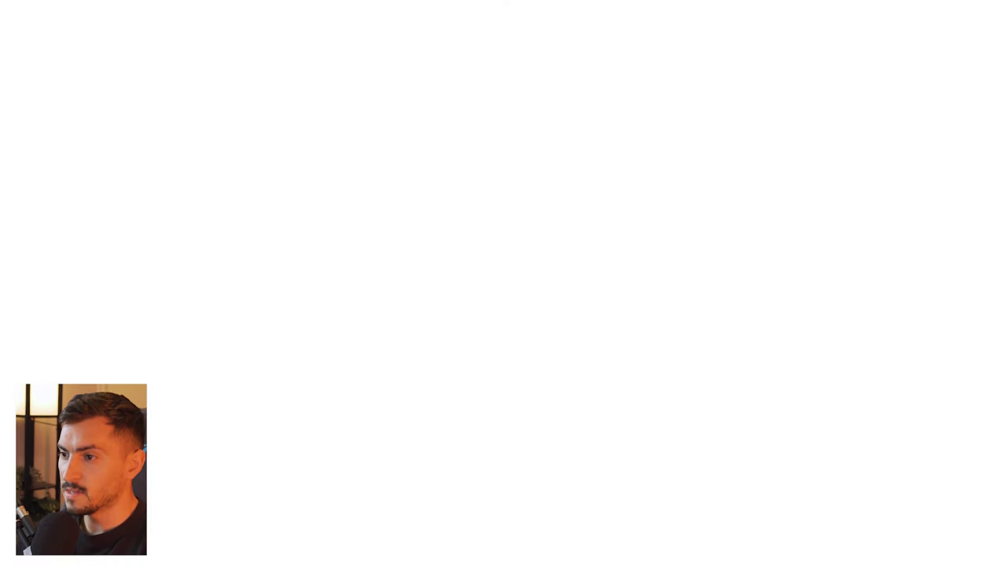
scroll(474, 236, down, 4)
scroll(436, 246, up, 5)
drag(401, 253, 465, 346)
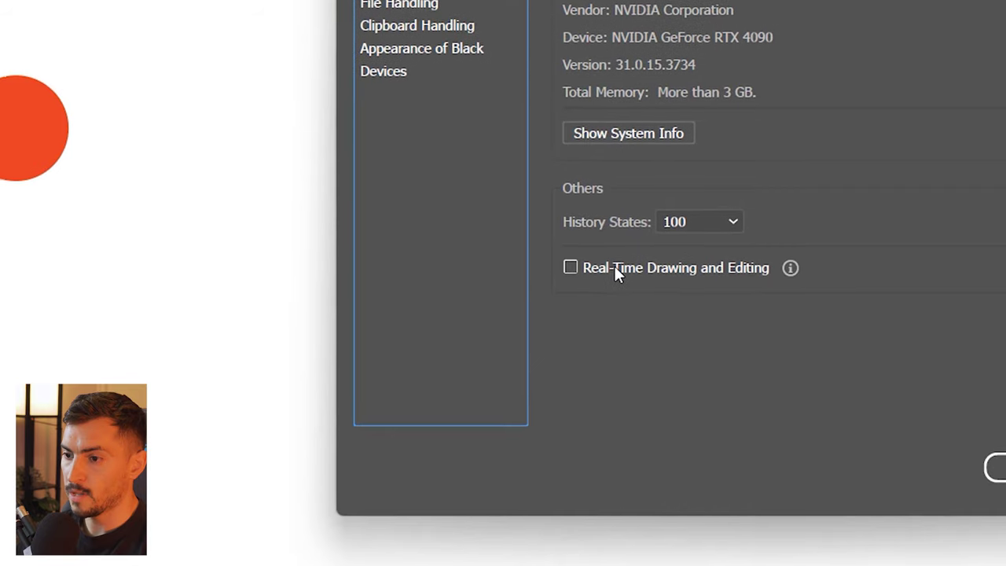
Enable Real-Time Drawing and Editing, then test it by moving the orange circle and the coffee cup.
click(615, 271)
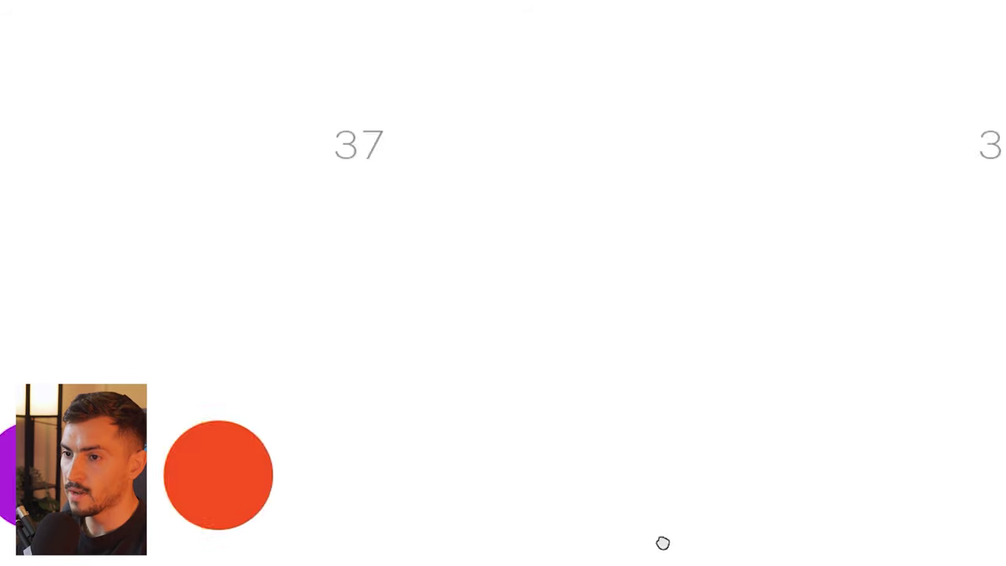
drag(649, 420, 737, 397)
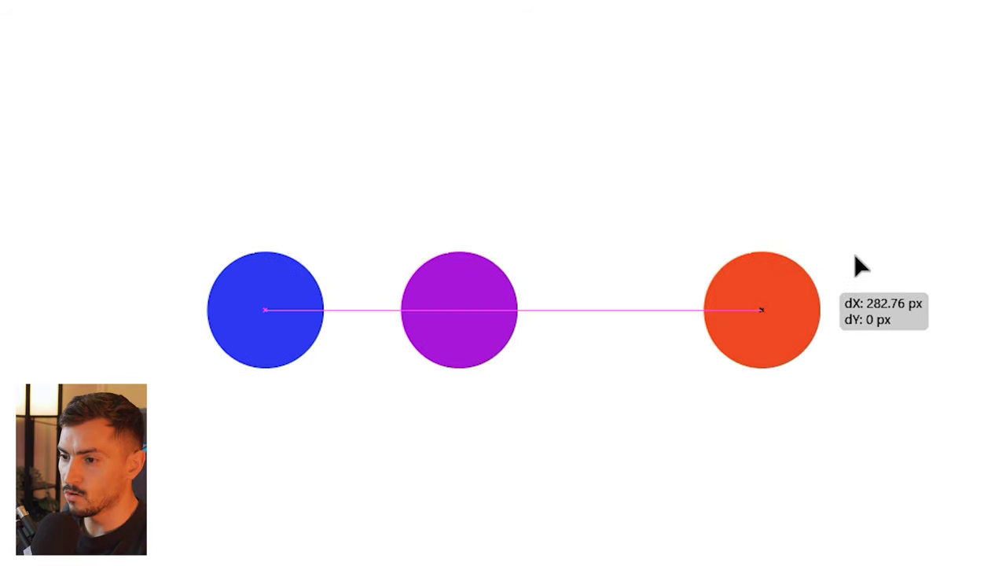
mouse_move(774, 273)
mouse_down()
mouse_move(873, 274)
mouse_move(767, 283)
mouse_up()
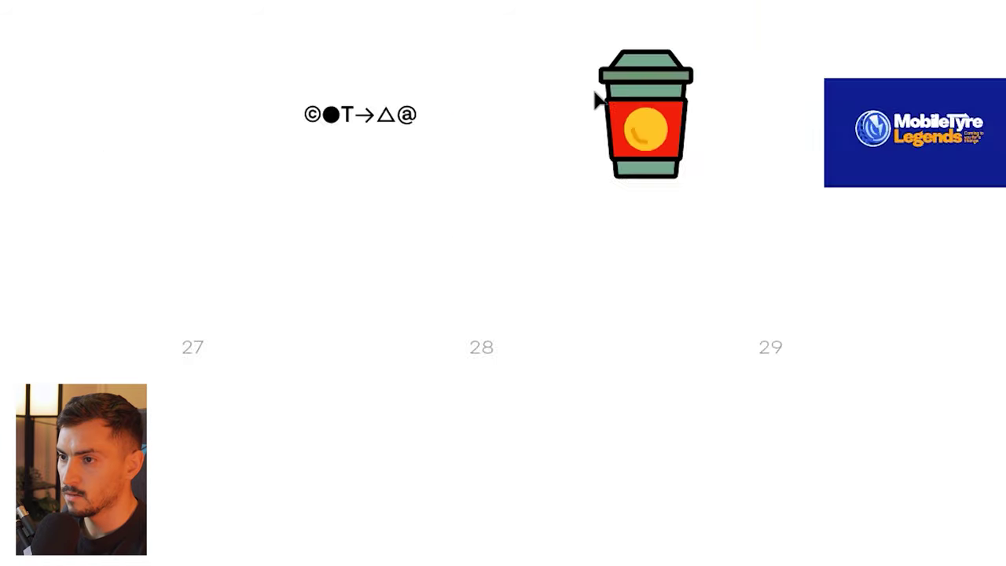
drag(596, 94, 617, 136)
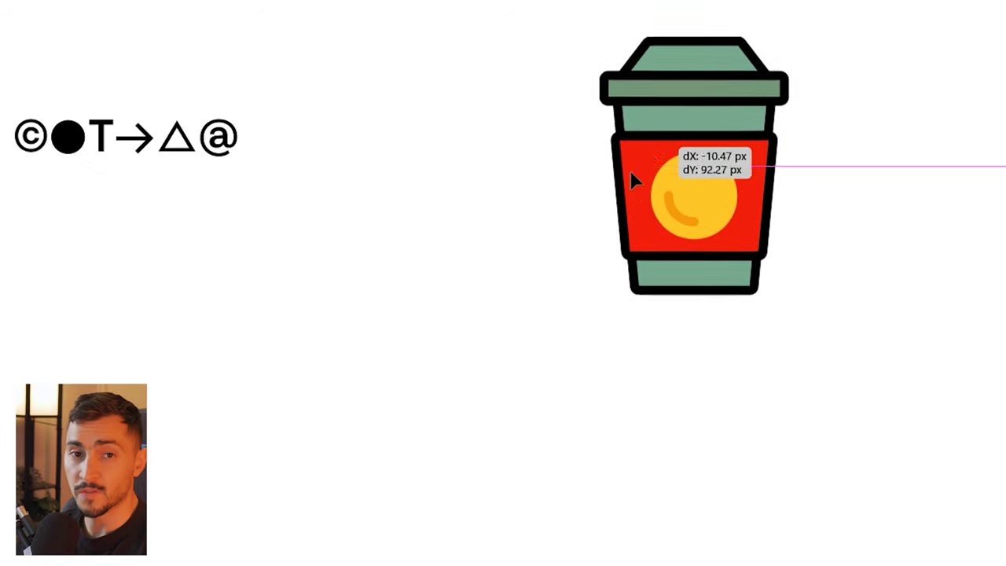
drag(631, 173, 687, 171)
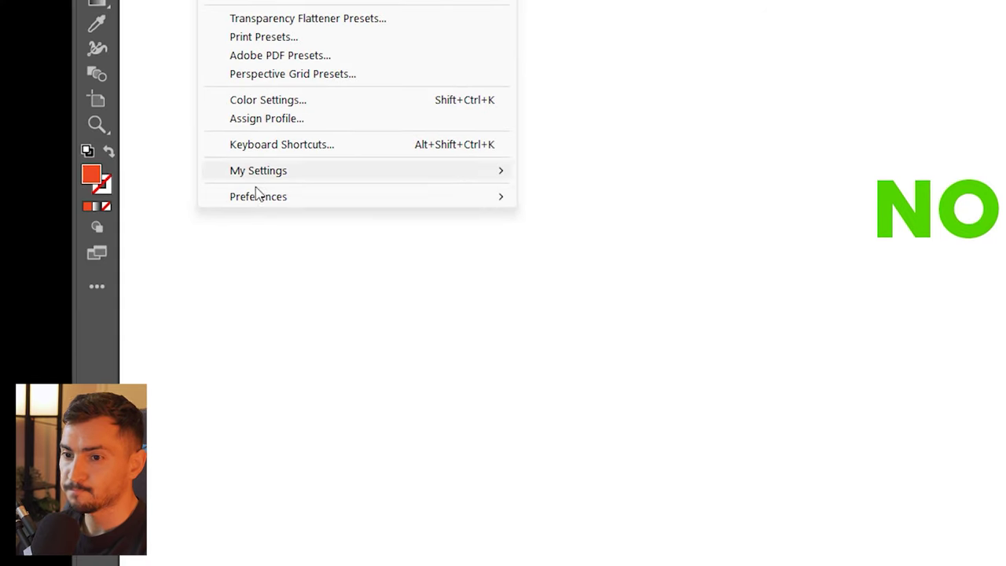
In the performance preferences, set History States to 100 and toggle Animated Zoom.
mouse_move(467, 197)
click(572, 197)
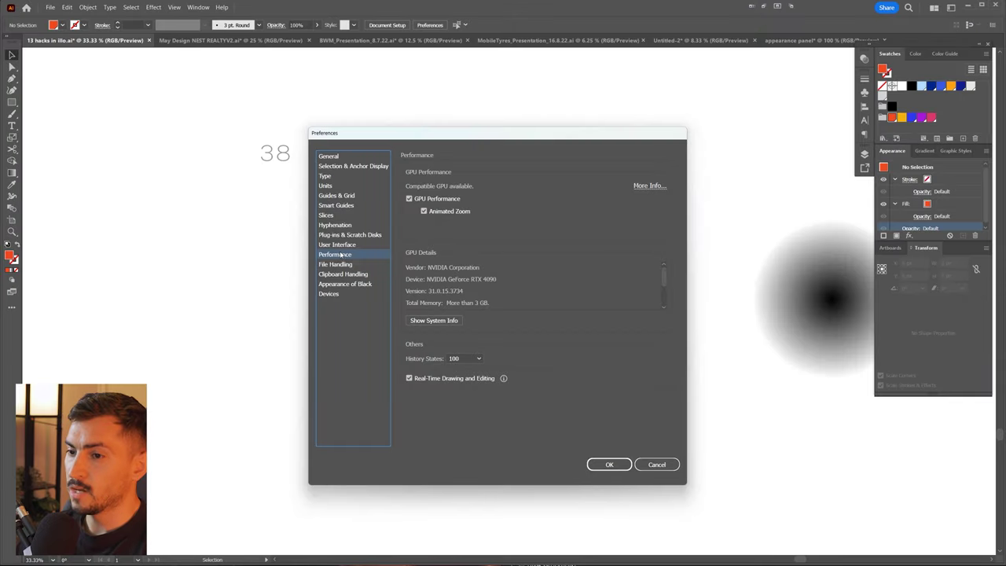
click(452, 369)
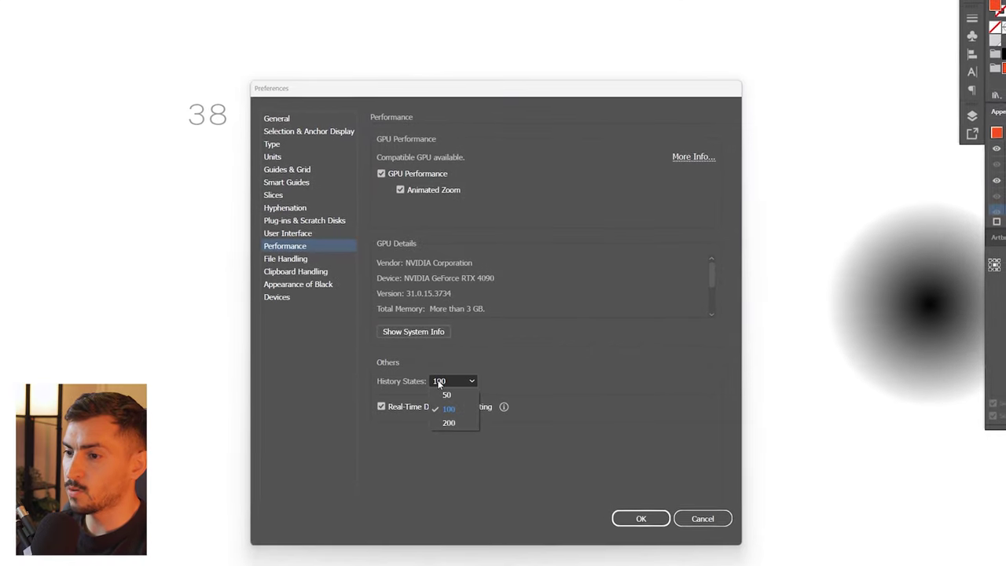
click(461, 378)
click(446, 393)
click(445, 415)
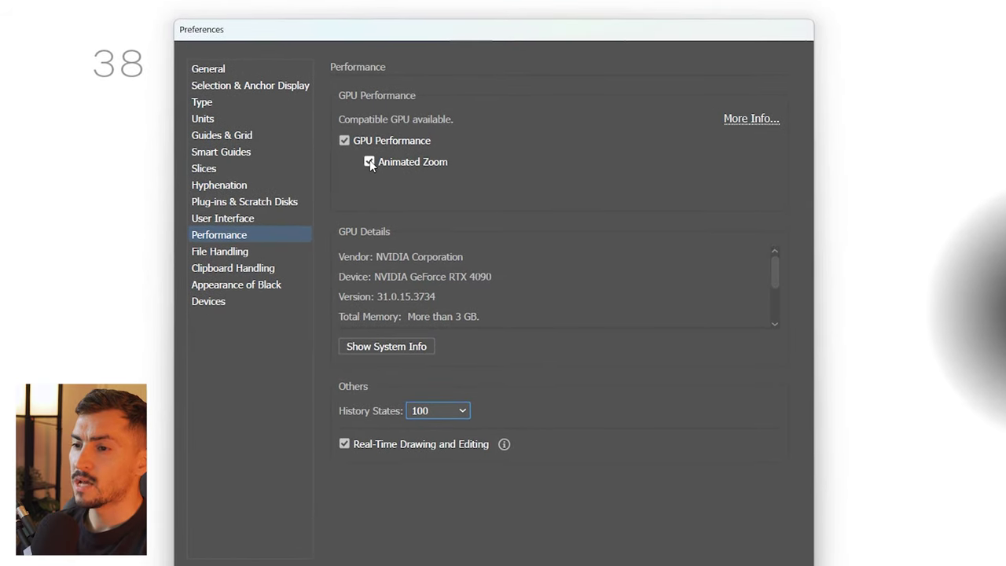
click(370, 161)
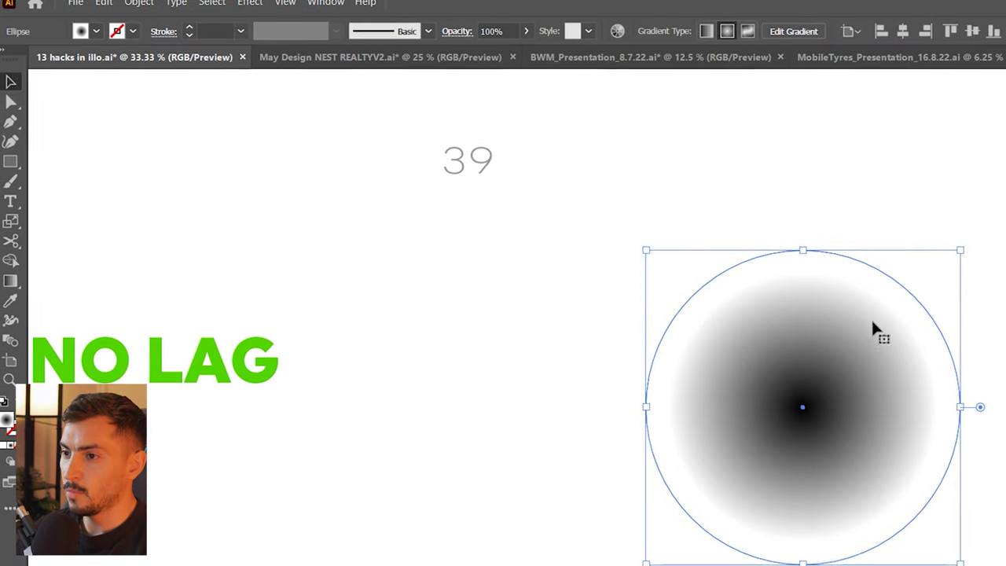
Apply a Mezzotint effect to the gradient circle, previewing Medium Dots and Grainy Dots and choosing Fine Dots.
click(249, 3)
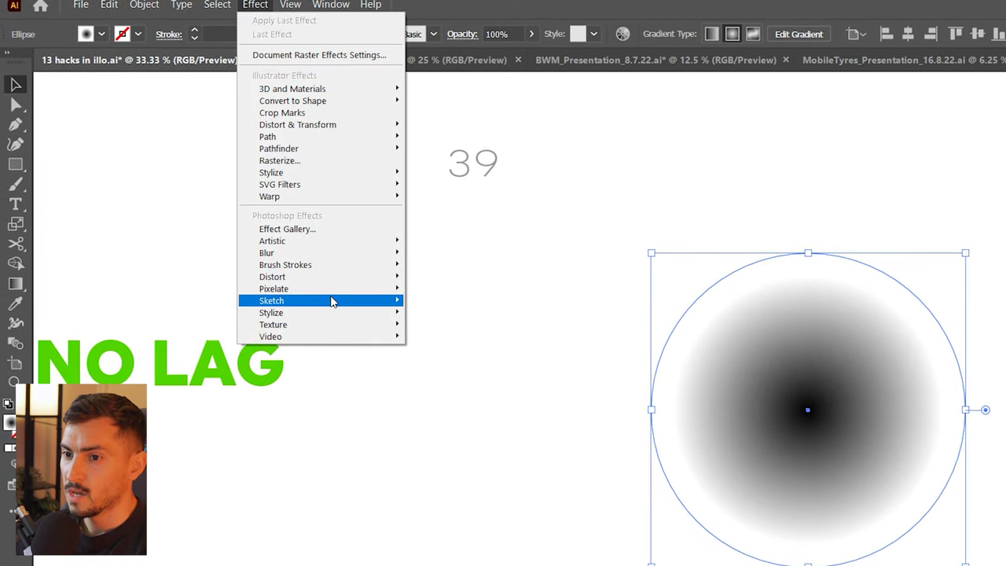
mouse_move(333, 288)
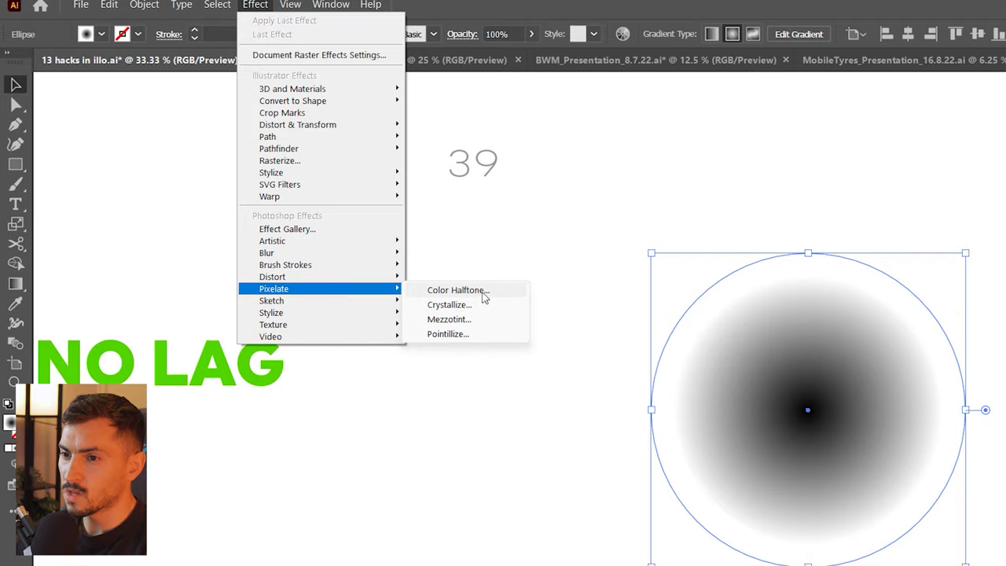
click(449, 319)
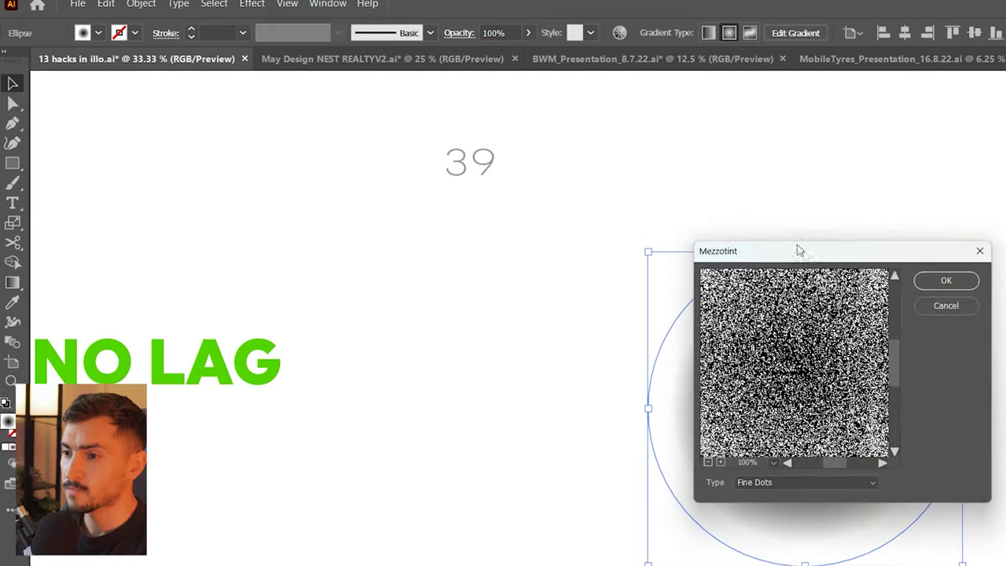
drag(793, 245, 1005, 292)
click(968, 470)
click(940, 490)
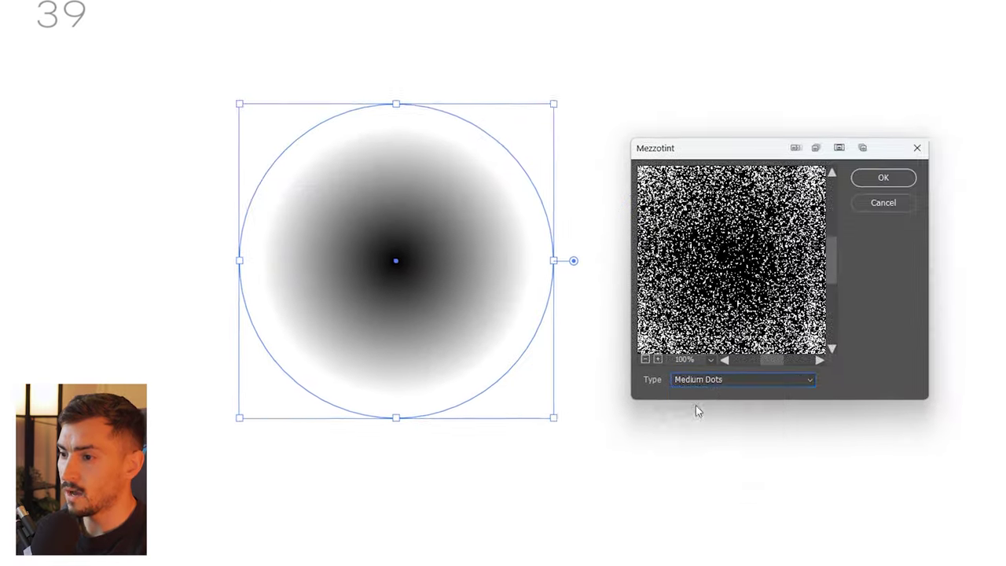
click(716, 426)
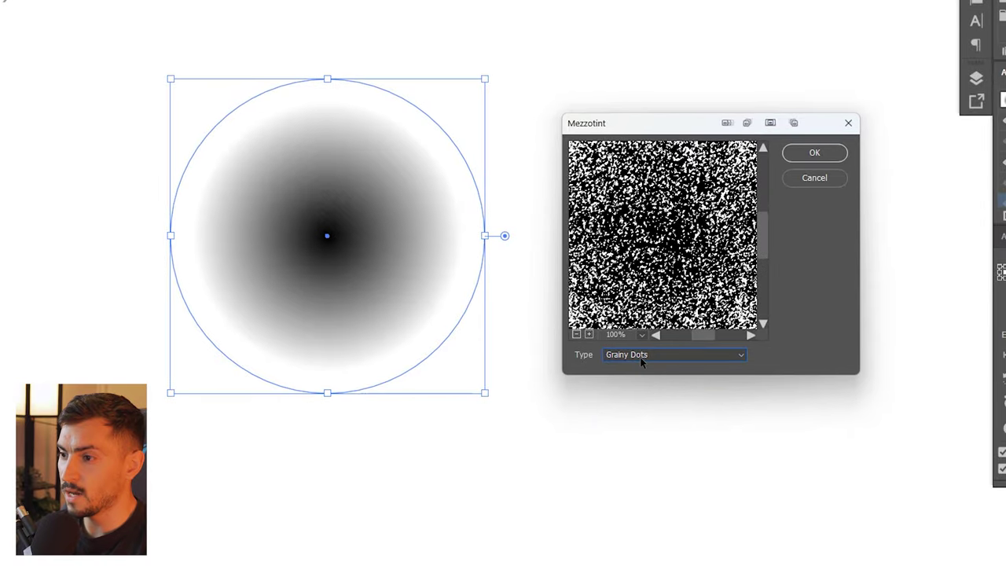
click(641, 354)
click(629, 367)
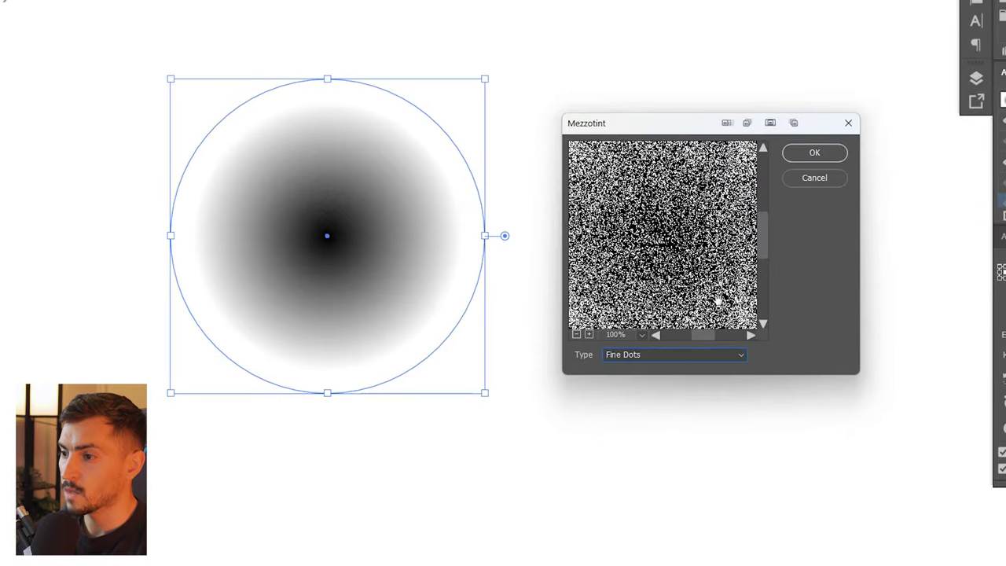
click(812, 152)
Expand the mezzotint circle's appearance and image-trace it in black and white with a threshold of 212.
scroll(414, 158, up, 2)
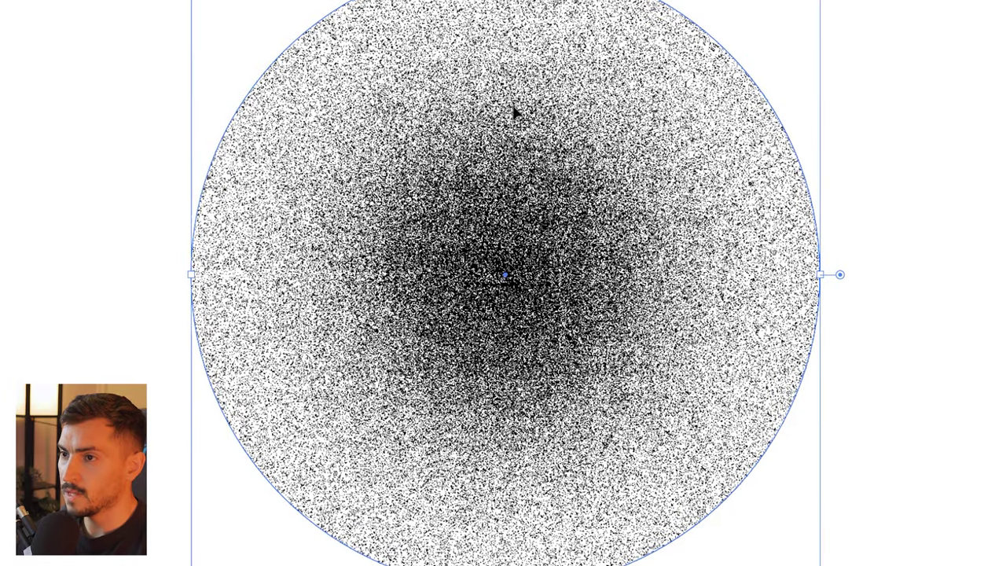
click(143, 5)
click(200, 197)
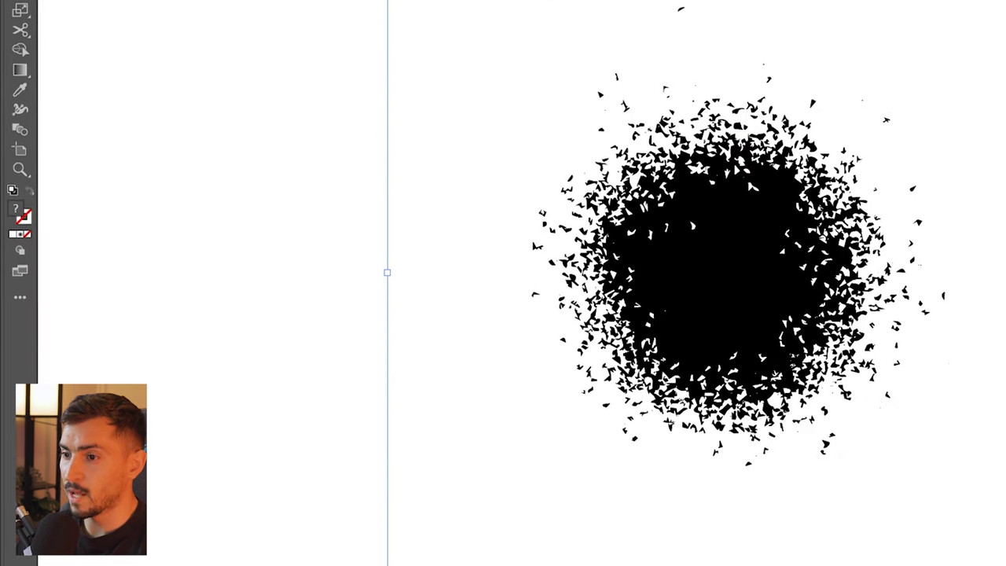
mouse_move(6, 192)
mouse_down()
mouse_move(36, 164)
mouse_move(322, 72)
mouse_up()
drag(322, 233, 360, 234)
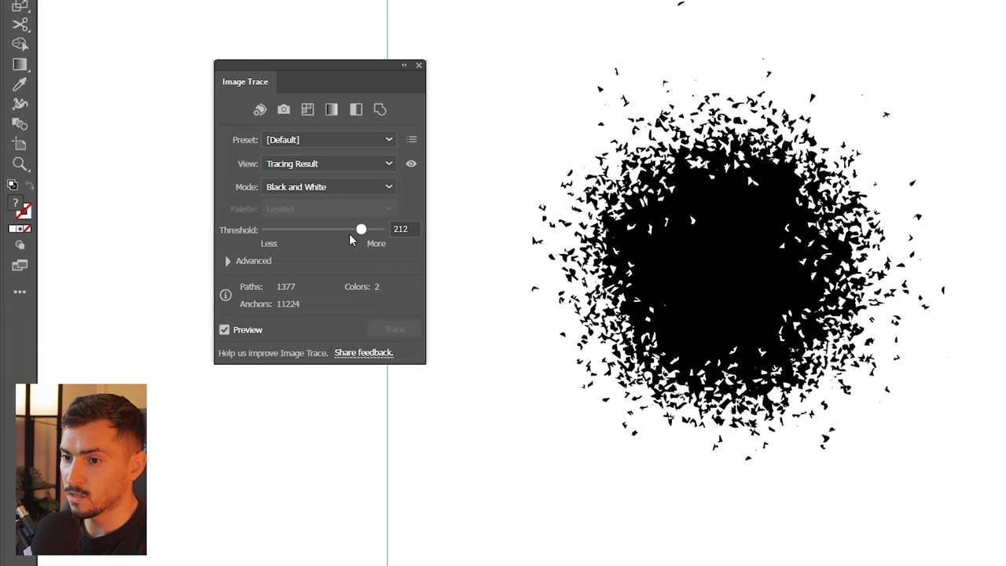
Refine the trace to threshold 192, paths 84%, corners 86% and noise 1 px, and hide the panels.
click(229, 261)
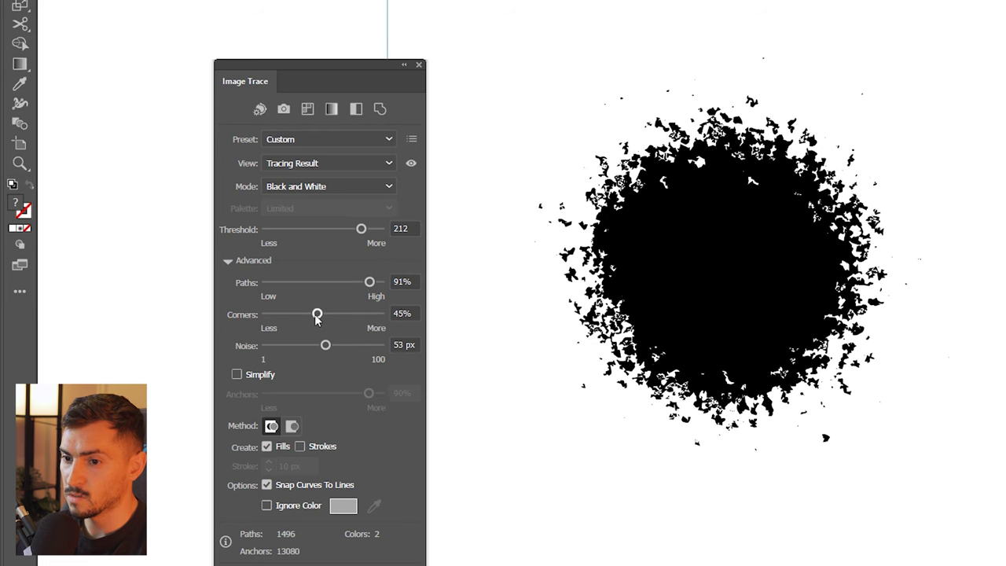
drag(319, 316, 293, 314)
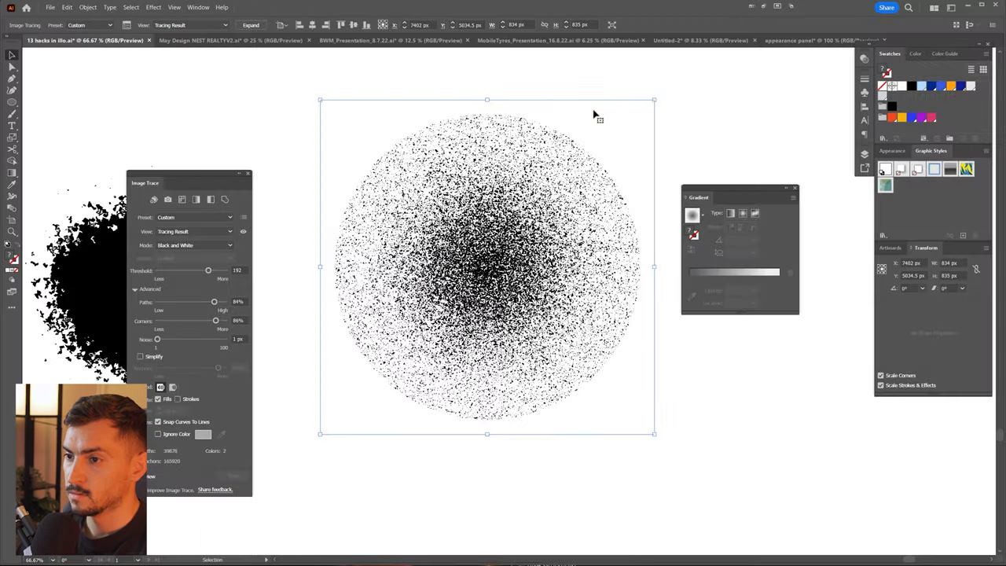
key(shift+Tab)
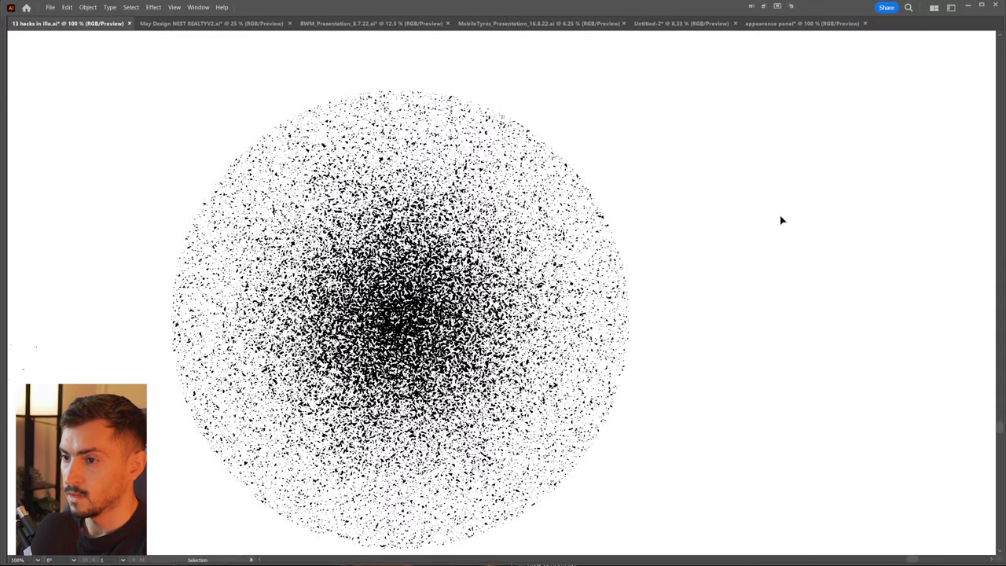
In the May Design NEST REALTYV2.ai document, float the Transform panel and show the Contextual Task Bar for the nest logo.
scroll(780, 220, down, 3)
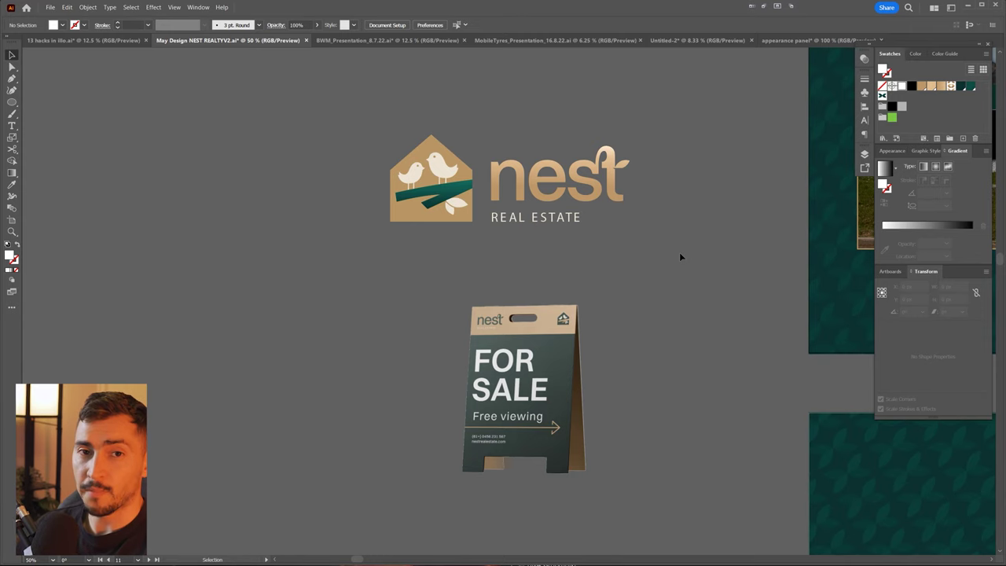
drag(927, 272, 660, 219)
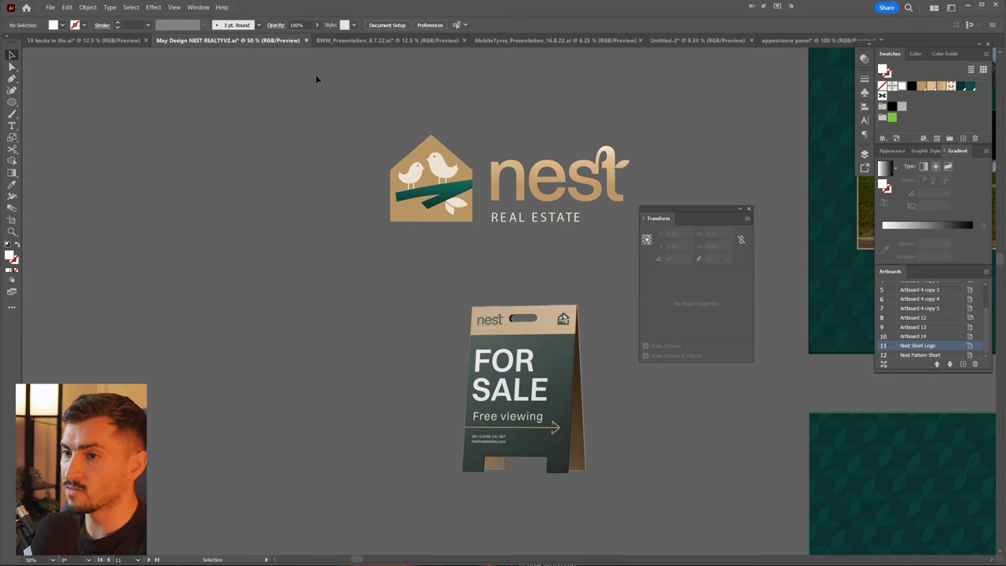
click(198, 7)
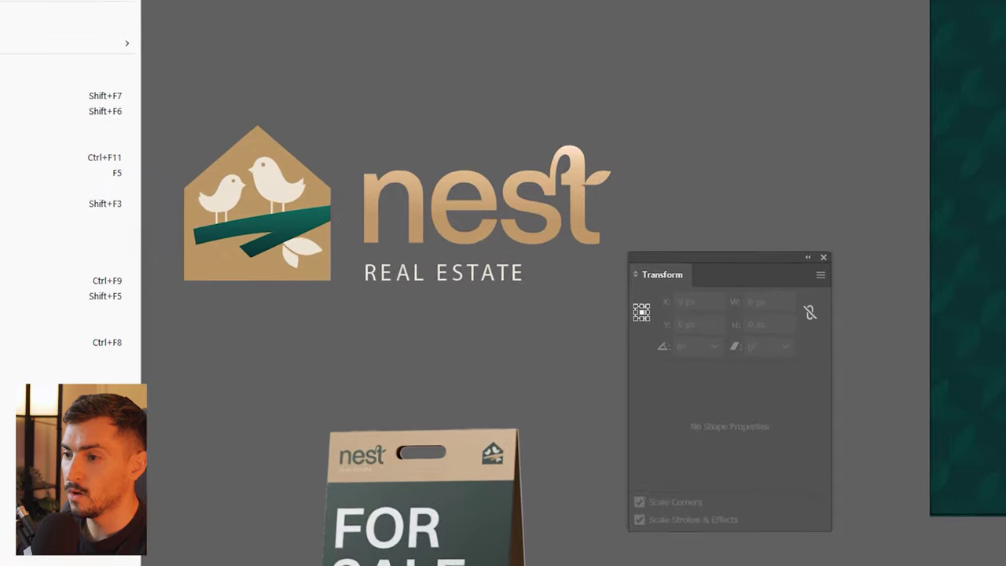
click(144, 235)
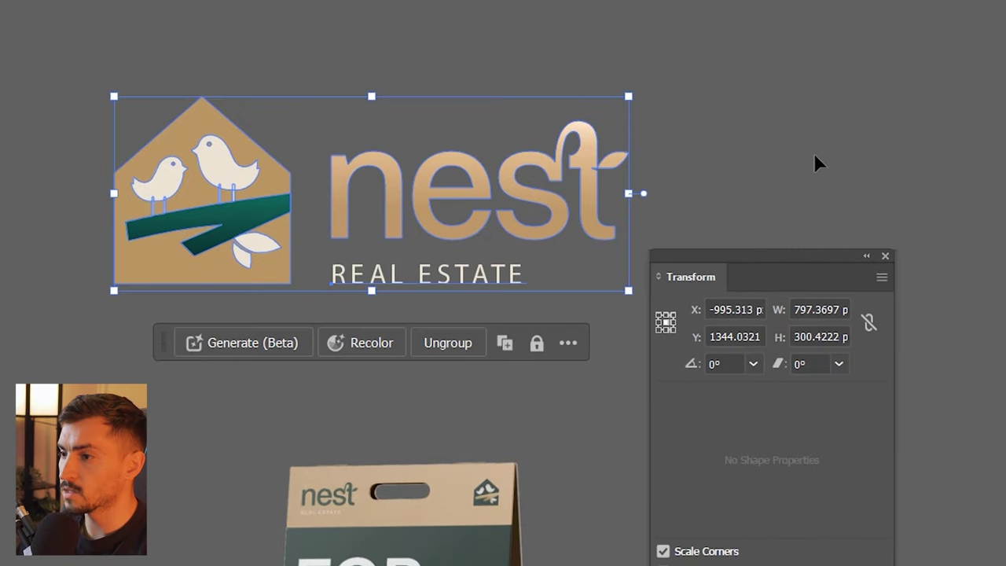
Flip the nest logo horizontally and move the Transform panel clear of the artwork.
click(882, 276)
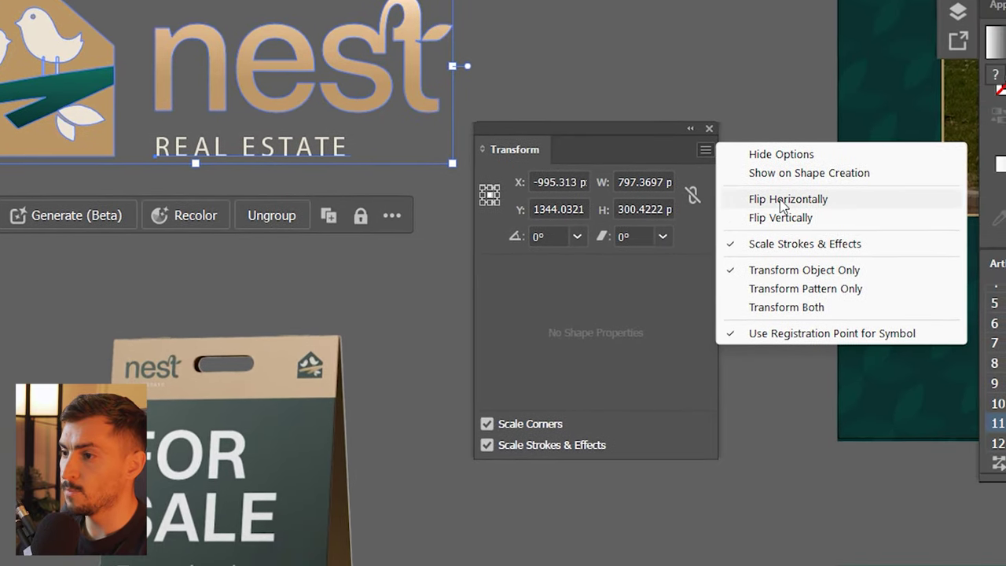
click(781, 201)
drag(571, 127, 705, 60)
Flip the FOR SALE signboard mockup image vertically.
drag(377, 320, 100, 520)
drag(278, 435, 444, 136)
drag(546, 122, 556, 98)
drag(478, 157, 621, 69)
drag(571, 85, 227, 132)
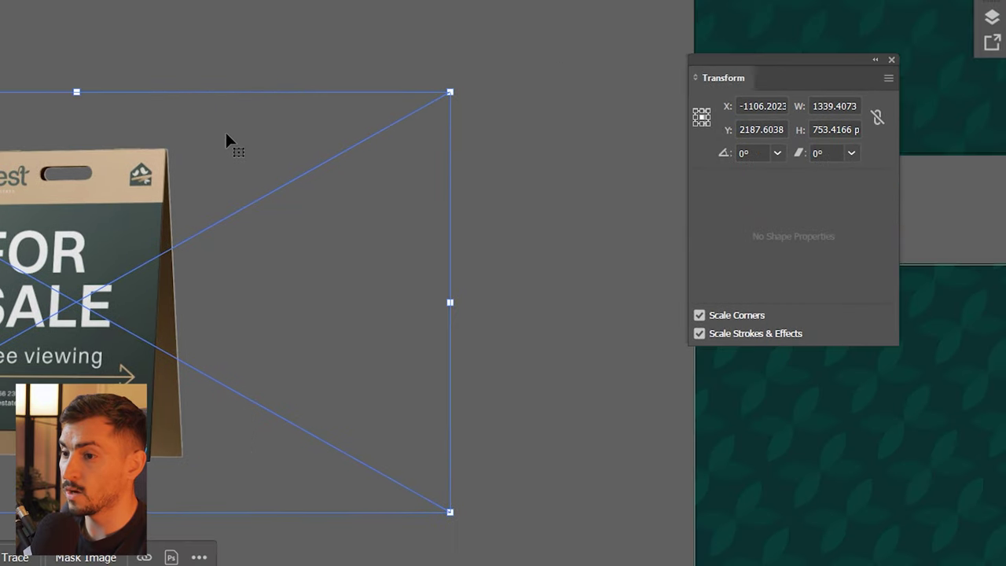
scroll(219, 233, up, 1)
click(889, 78)
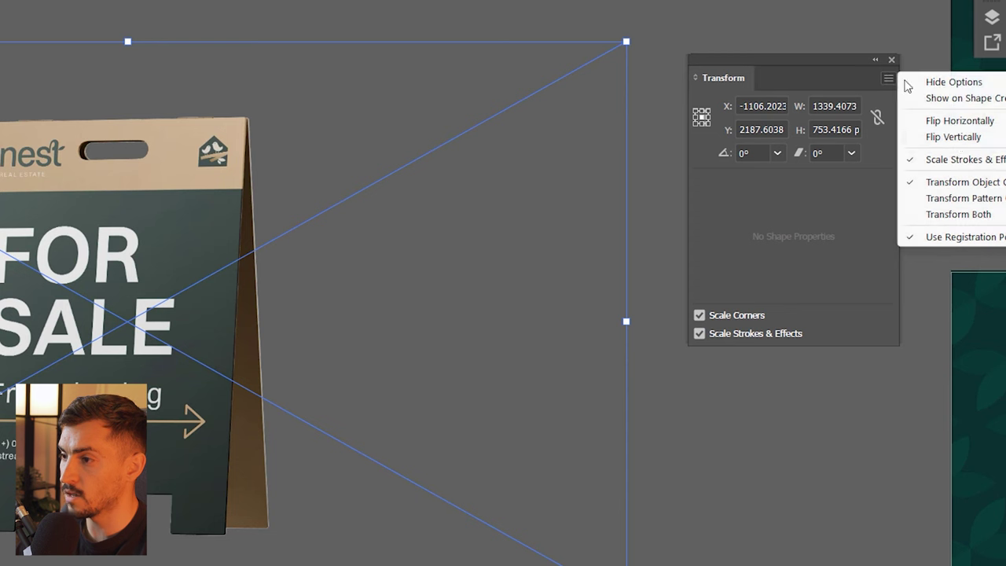
click(953, 136)
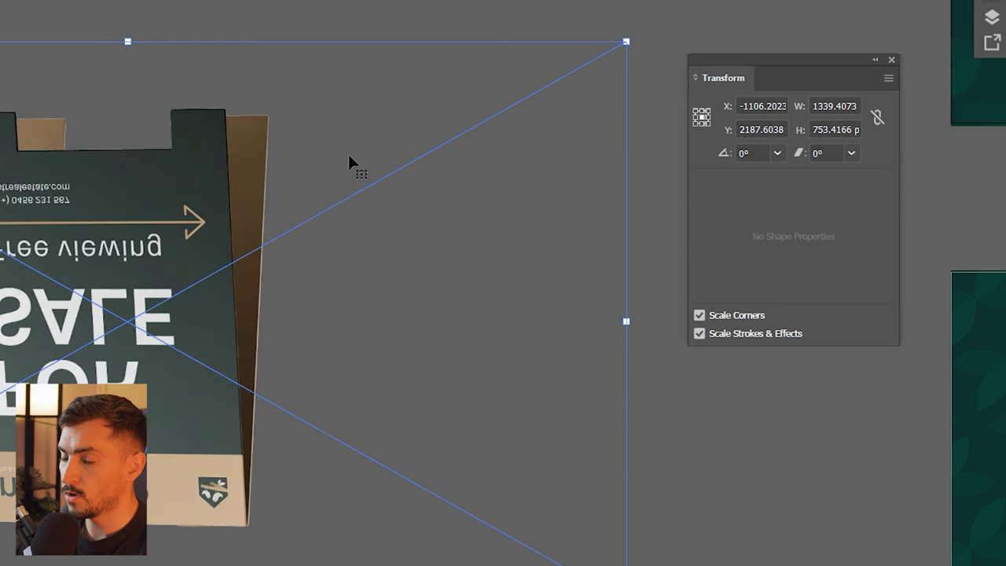
Try to flip the signboard mockup by stretching its bounding box past the opposite edge, and undo it.
scroll(399, 341, up, 3)
scroll(570, 248, down, 4)
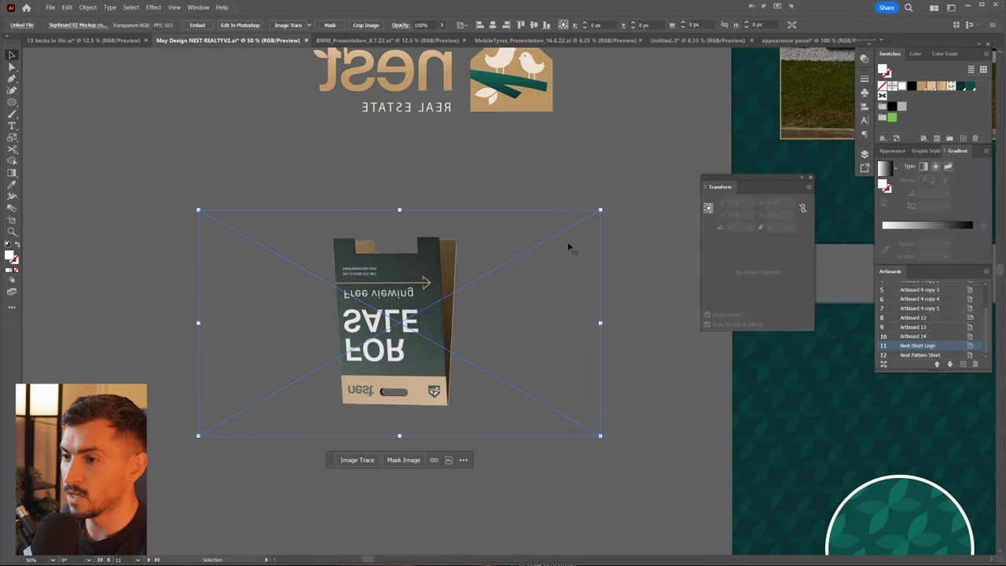
drag(602, 209, 586, 443)
key(ctrl+z)
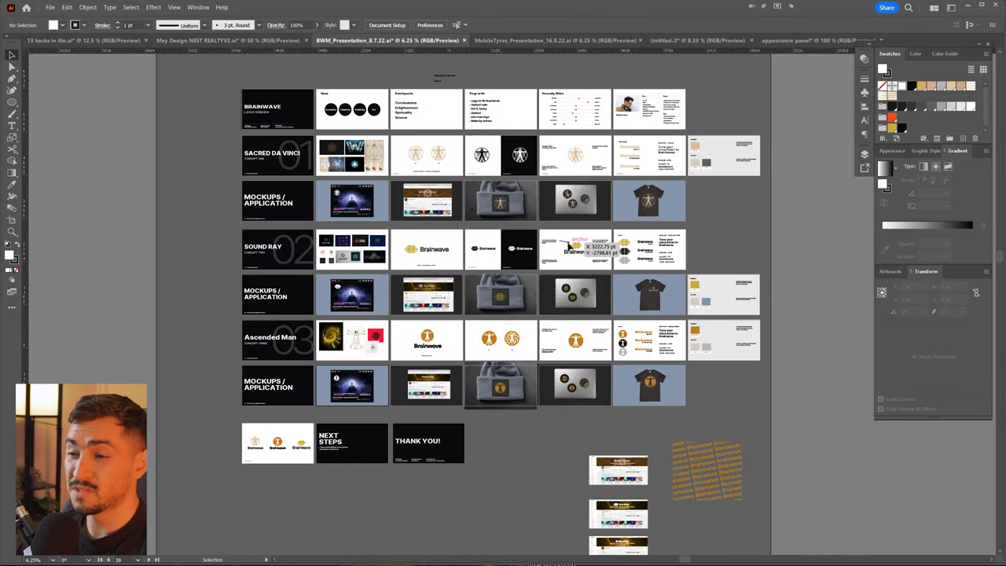
In BWM_Presentation_8.7.22.ai, open the Rearrange All Artboards options, try the single-row layout and set the spacing to 20 pt.
scroll(330, 163, up, 1)
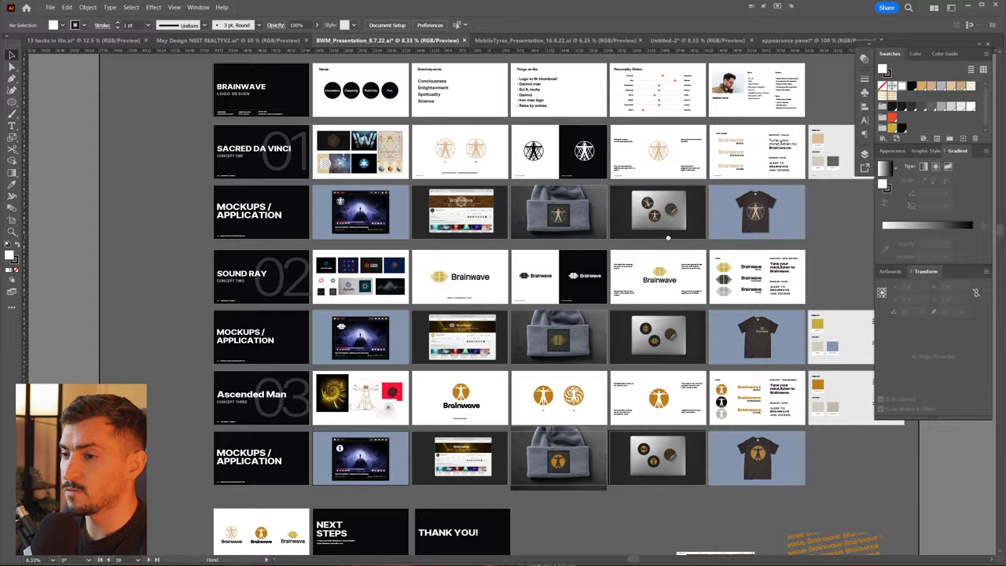
drag(680, 236, 566, 228)
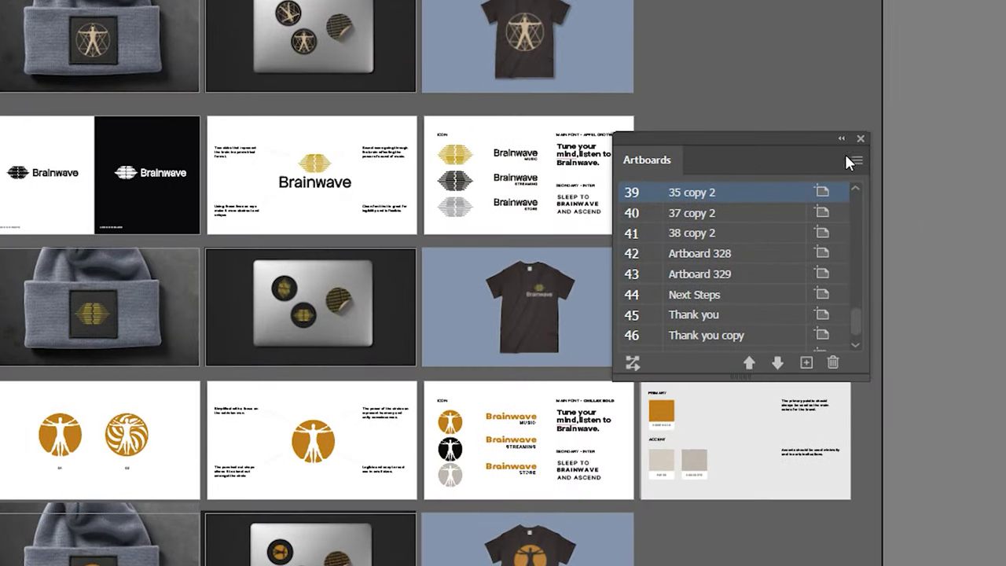
click(856, 160)
click(943, 301)
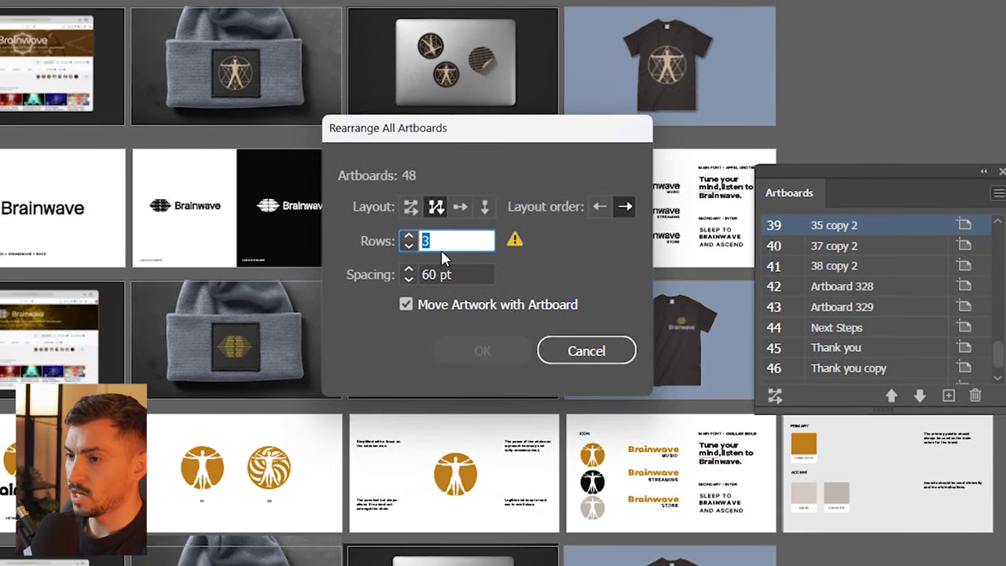
click(182, 142)
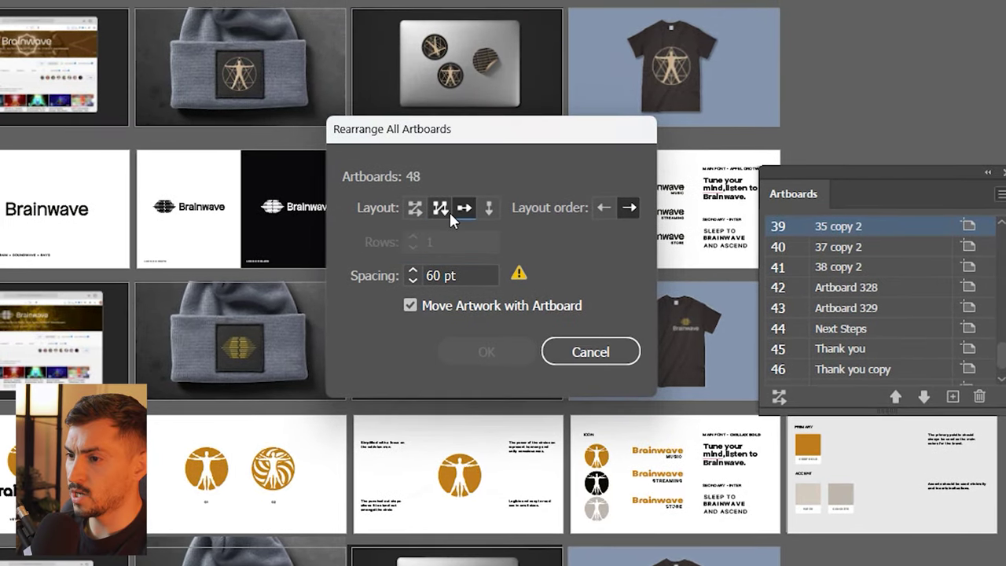
click(416, 280)
click(416, 280)
click(416, 280)
click(416, 280)
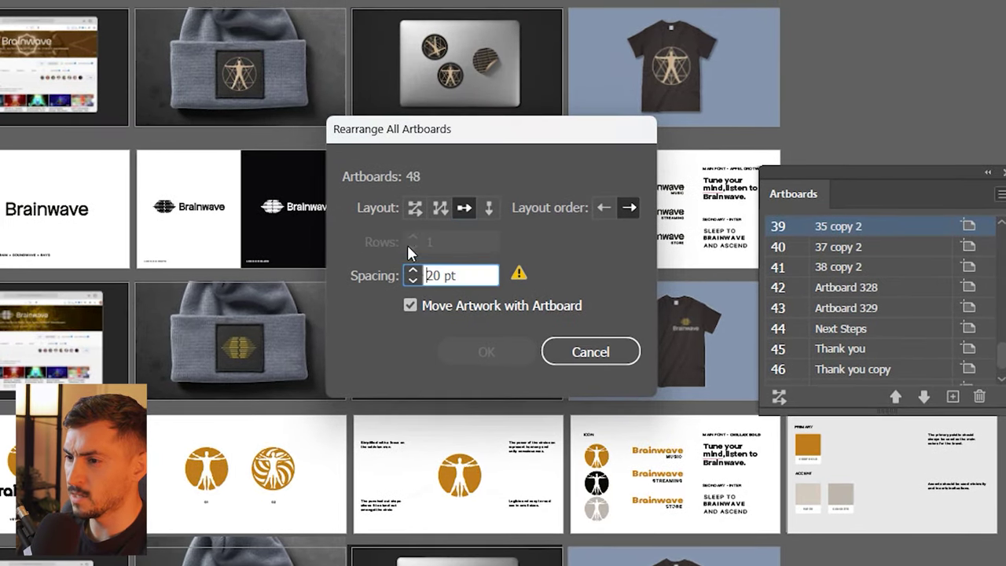
Rearrange all artboards in a grid by row with 4 columns, keeping the artwork moving with its artboard.
click(414, 206)
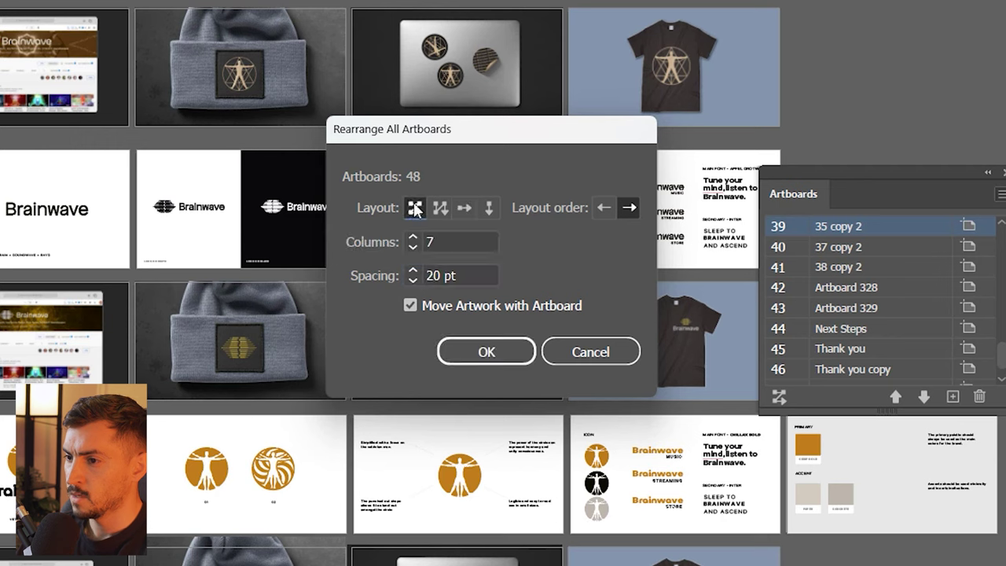
click(413, 249)
text(4)
click(482, 351)
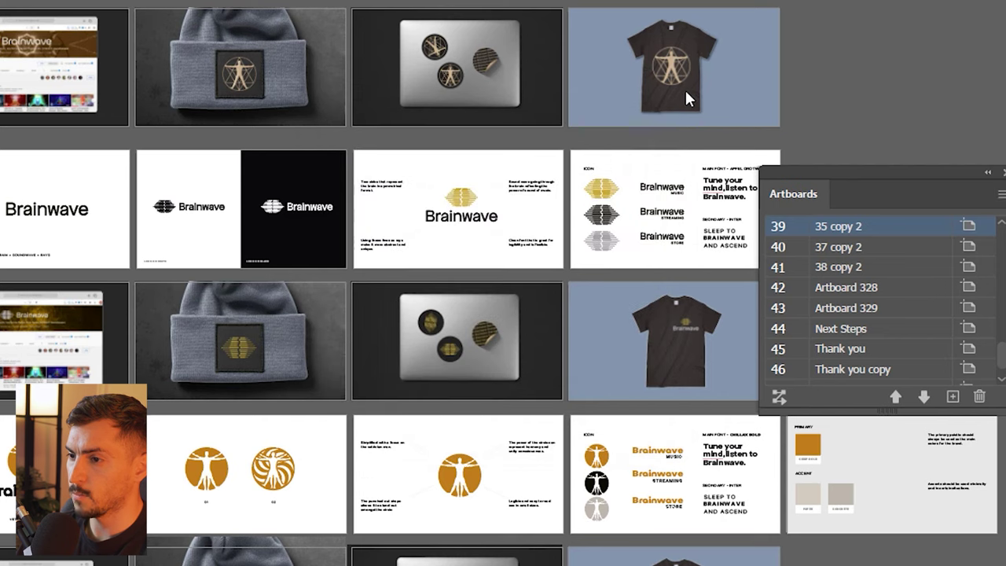
key(ctrl+alt+0)
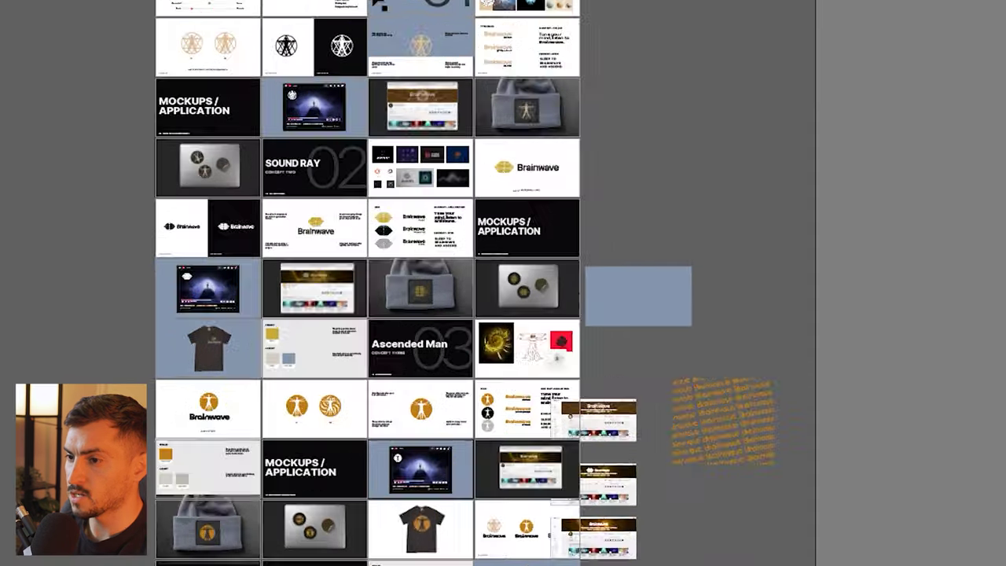
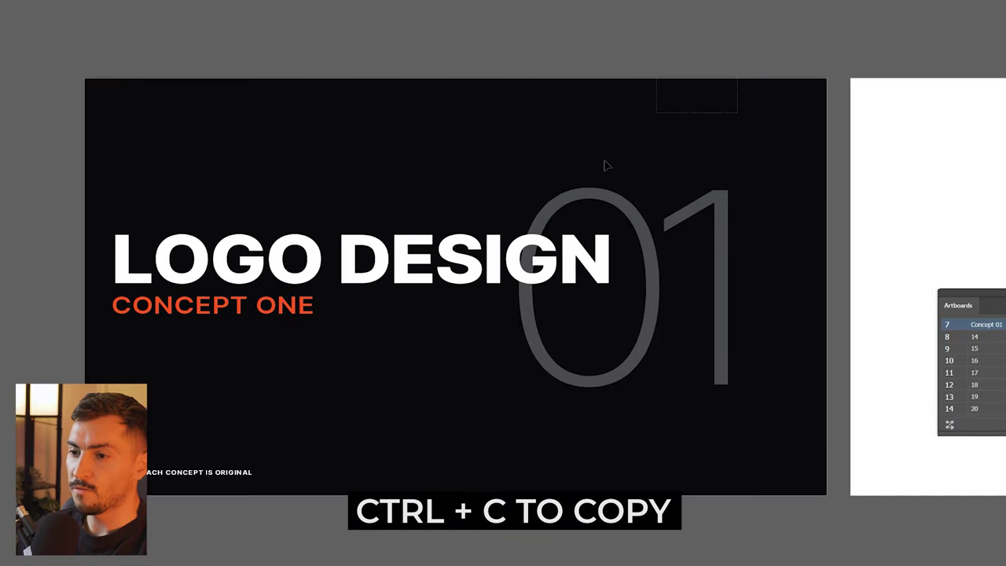
In MobileTyres_Presentation_16.8.22.ai, copy all artwork of the Concept 01 LOGO DESIGN slide and paste it onto every artboard.
key(ctrl+a)
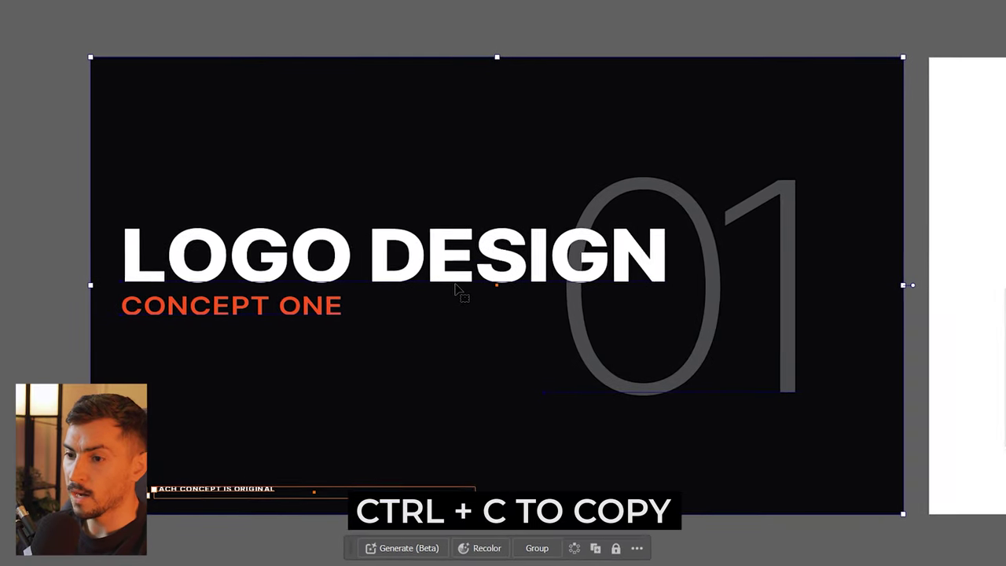
scroll(741, 267, down, 3)
drag(680, 268, 534, 278)
key(ctrl+shift+alt+v)
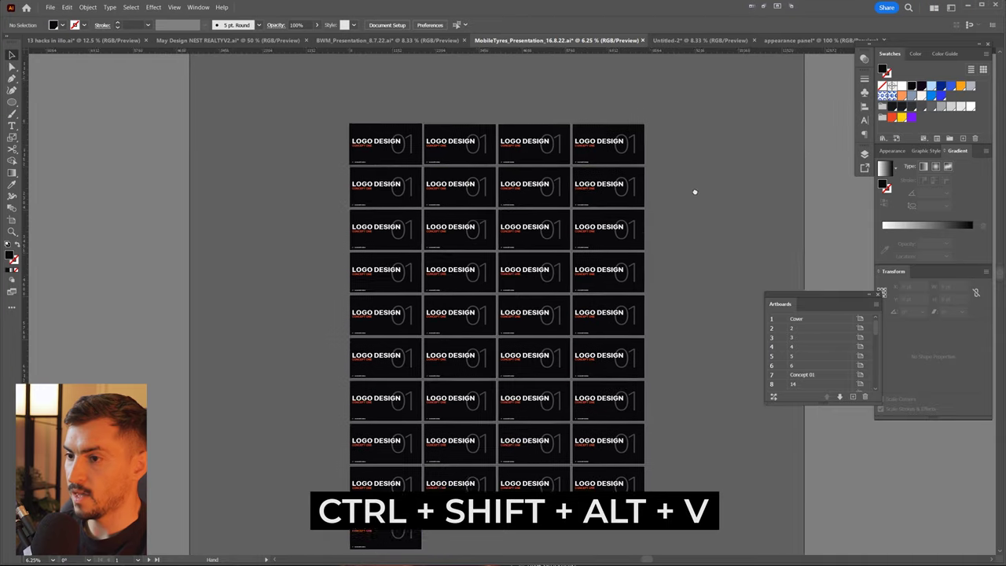
drag(695, 191, 686, 160)
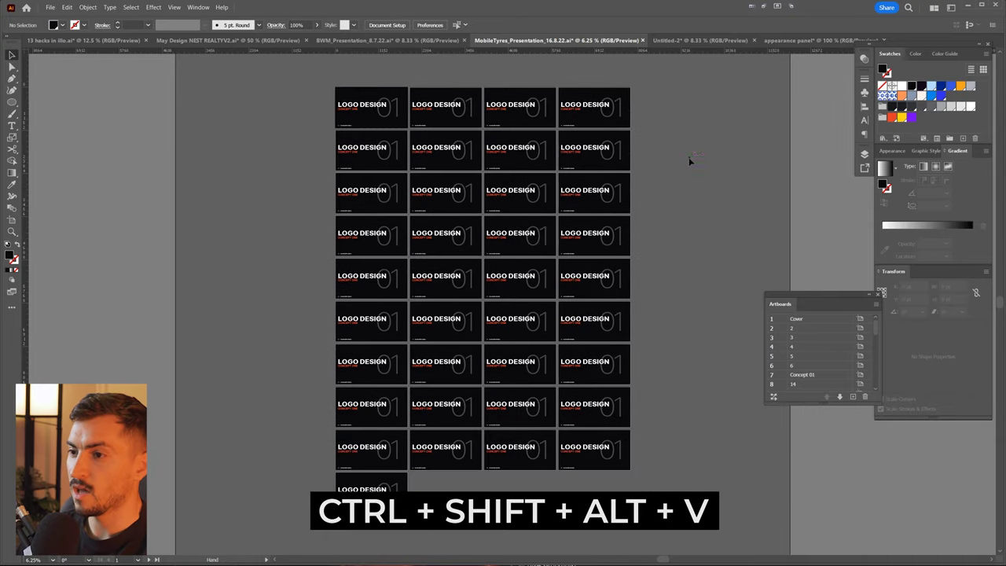
scroll(467, 187, up, 5)
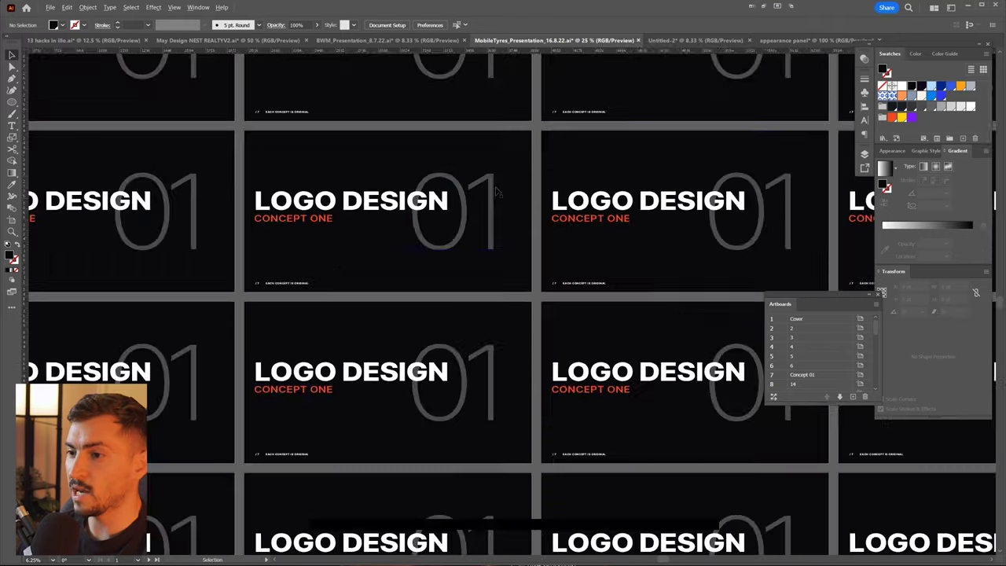
drag(642, 191, 482, 194)
scroll(404, 215, down, 5)
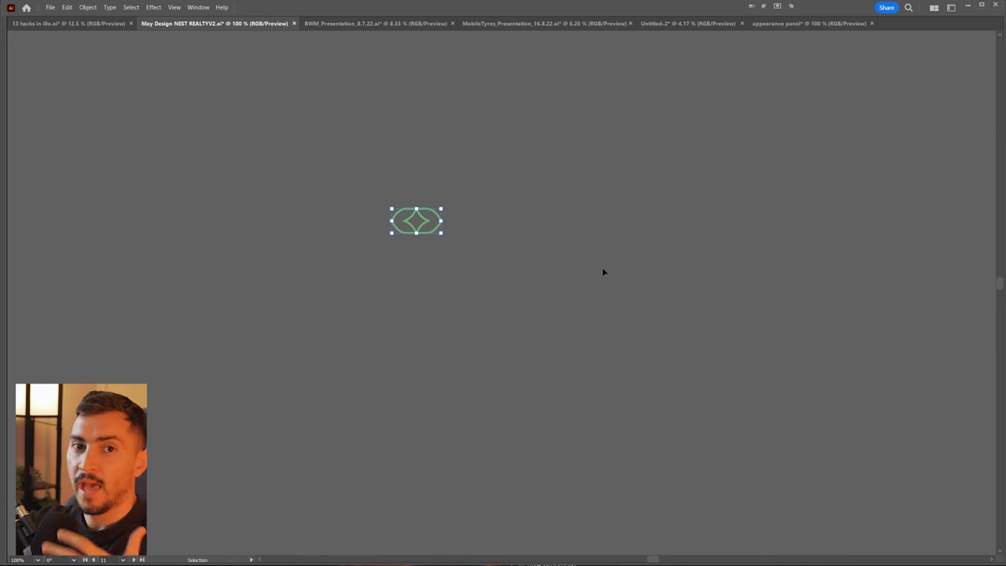
In May Design NEST REALTYV2.ai, show the panels and turn off Scale Strokes & Effects for the green icon in the Transform options.
scroll(532, 236, up, 1)
drag(386, 213, 476, 216)
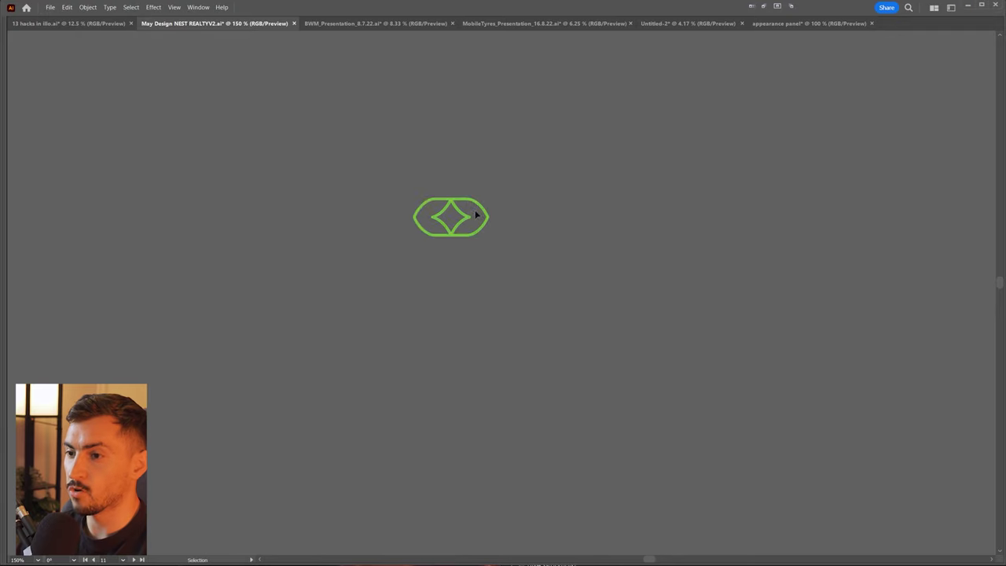
scroll(473, 206, up, 1)
key(Tab)
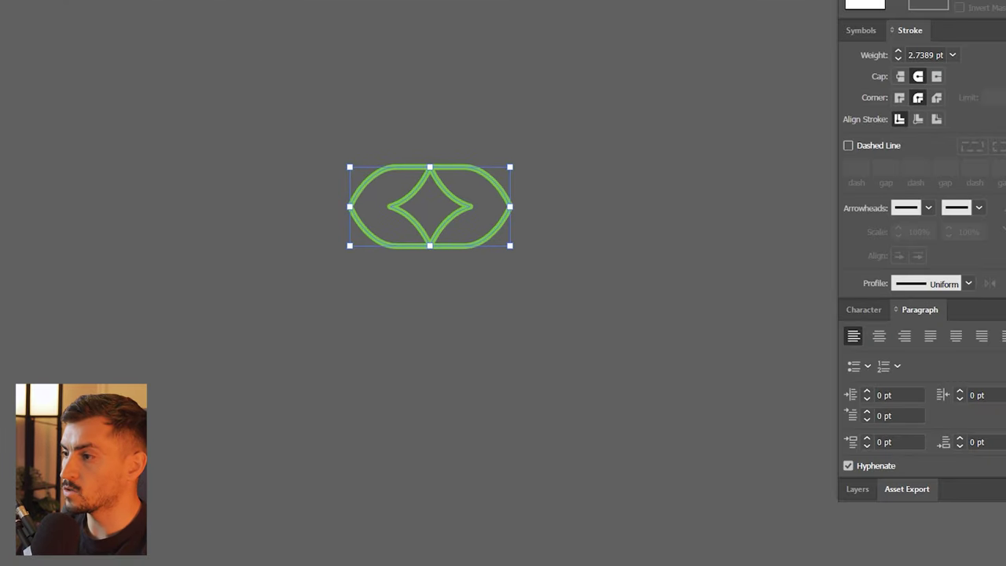
key(shift+F8)
click(681, 137)
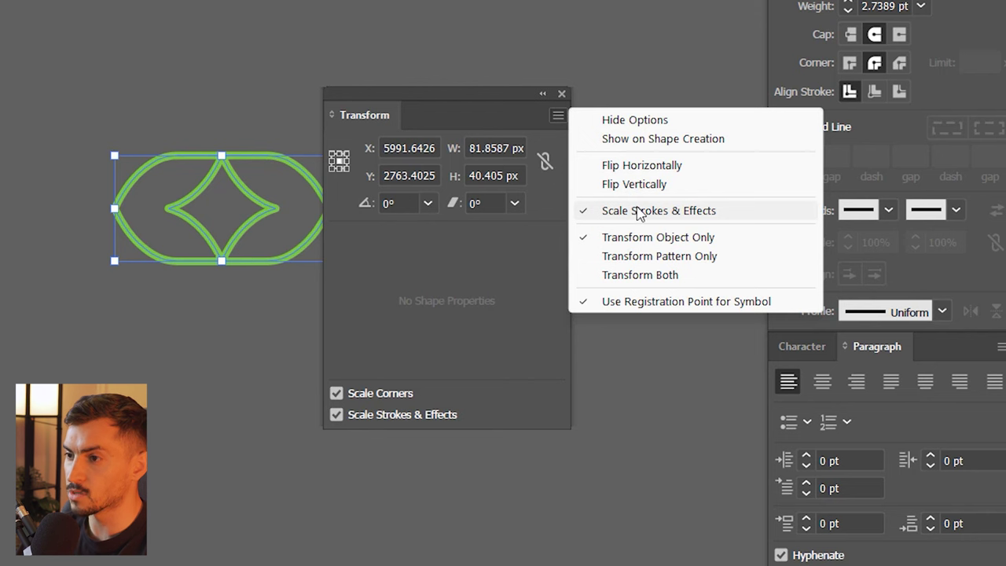
click(638, 211)
Scale the green icon up to about 3629 px wide and back down to about 108 px with stroke scaling off.
scroll(328, 227, down, 2)
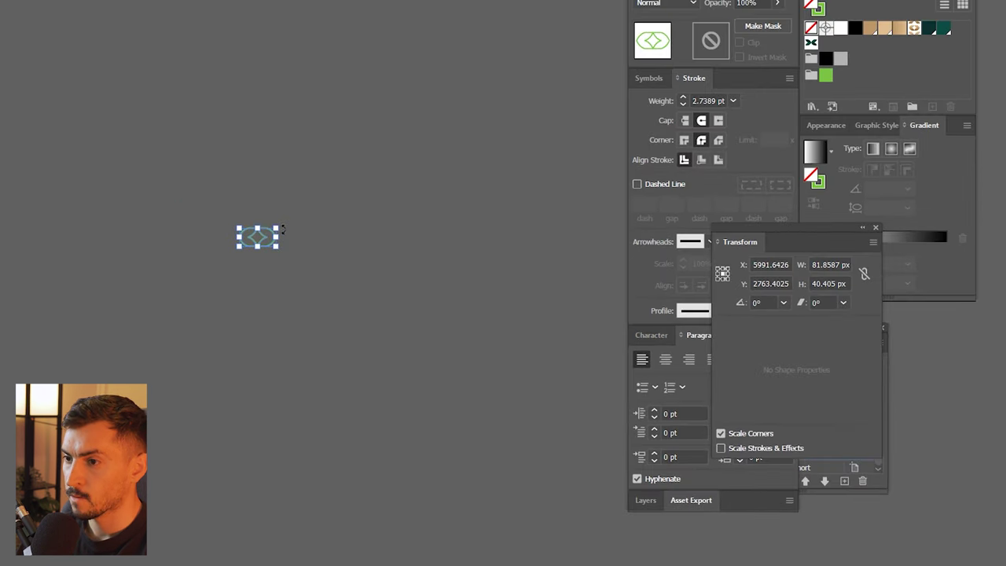
drag(281, 229, 417, 128)
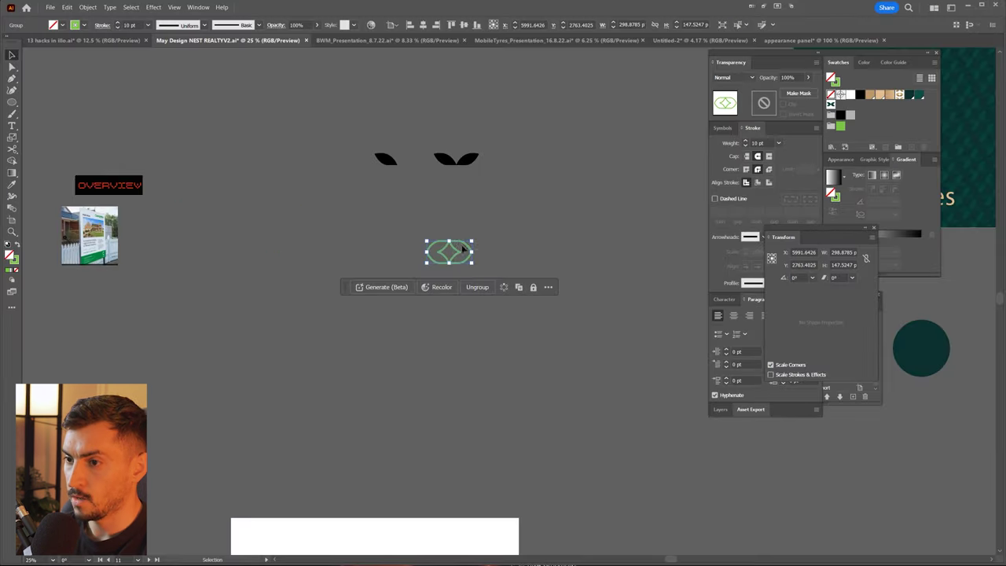
drag(476, 238, 440, 214)
click(607, 160)
drag(594, 214, 721, 118)
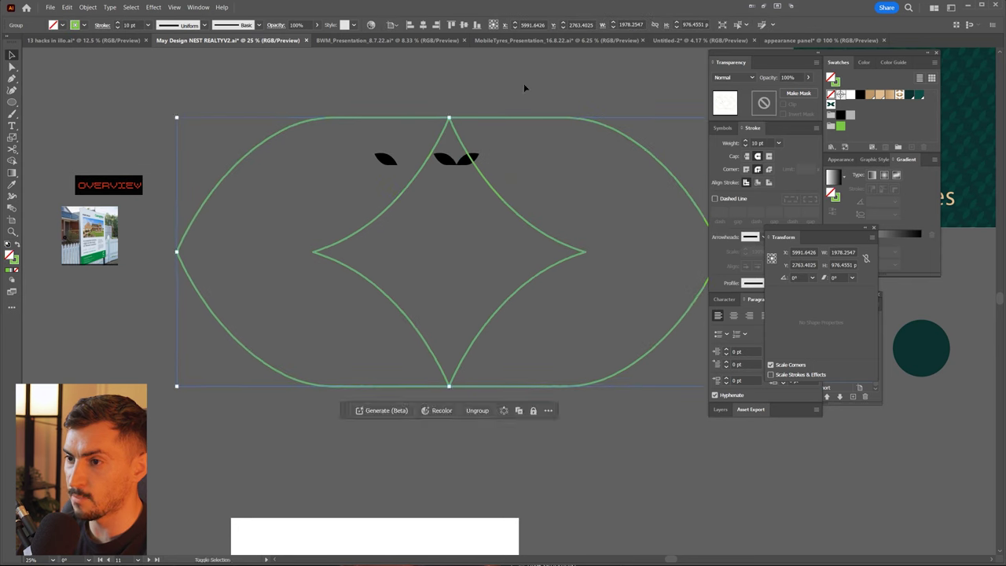
click(664, 104)
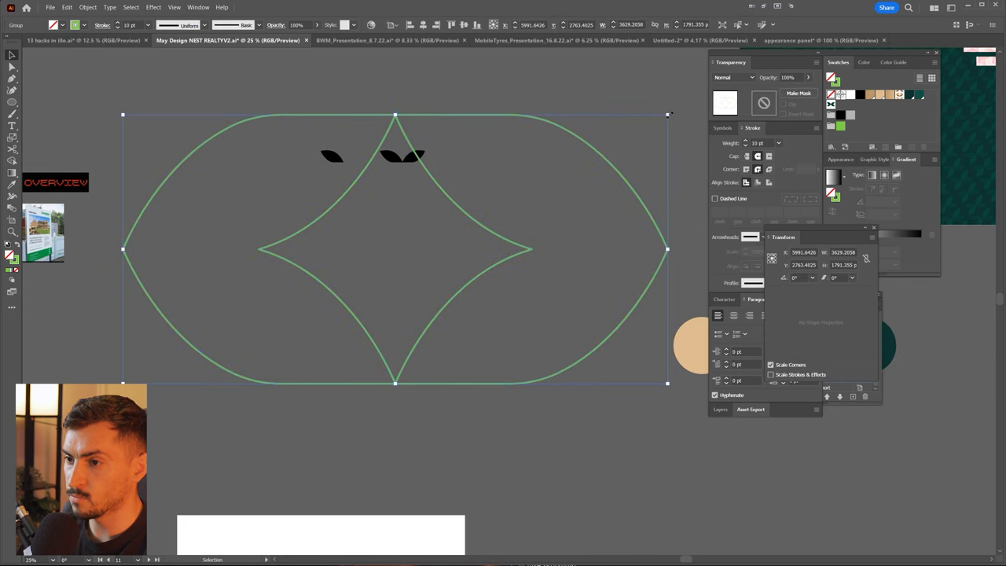
drag(667, 117, 385, 242)
scroll(384, 241, up, 2)
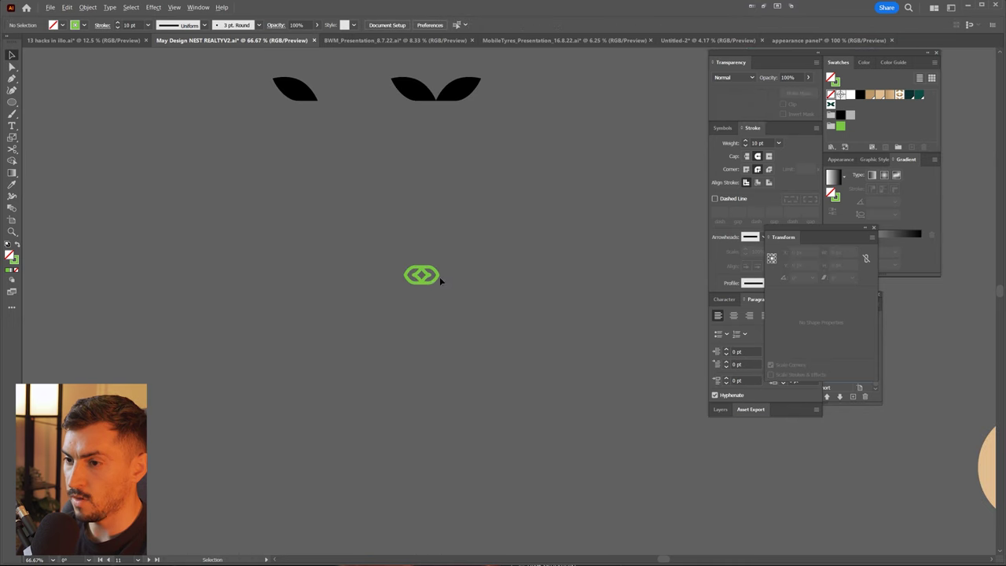
Turn Scale Strokes & Effects back on and enlarge the green icon from its center together with its stroke.
click(869, 238)
click(905, 283)
scroll(458, 275, down, 1)
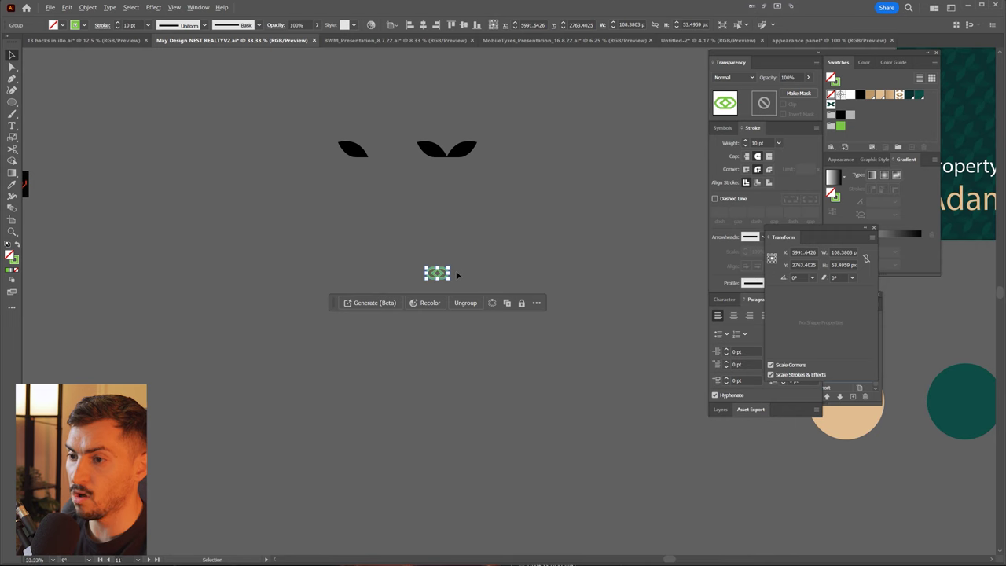
drag(453, 265, 662, 173)
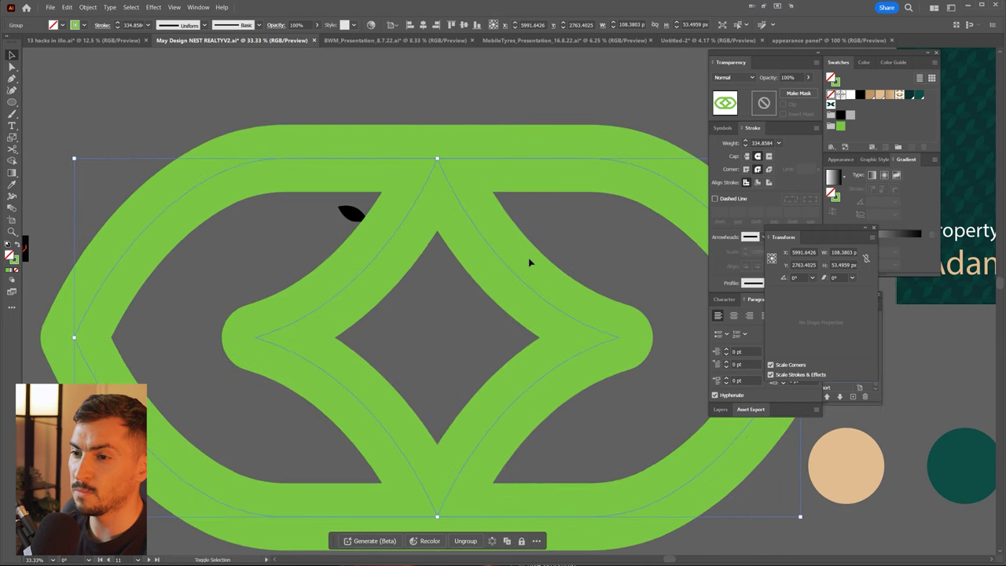
scroll(584, 190, down, 2)
click(584, 189)
Open Export for Screens for Carousel OCT.ai, show its Assets view and move the dialog aside.
scroll(550, 185, right, 2)
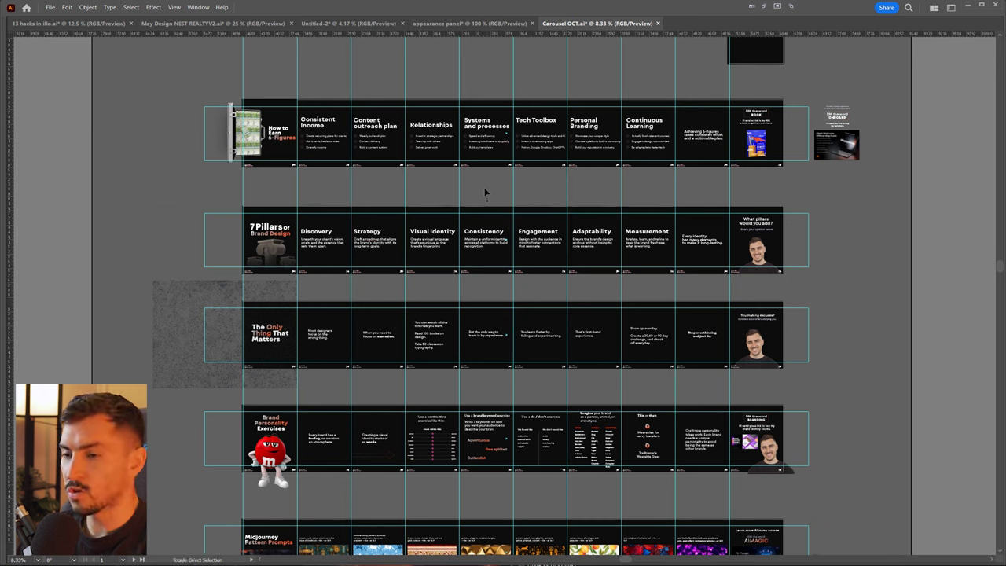
click(49, 7)
mouse_move(121, 182)
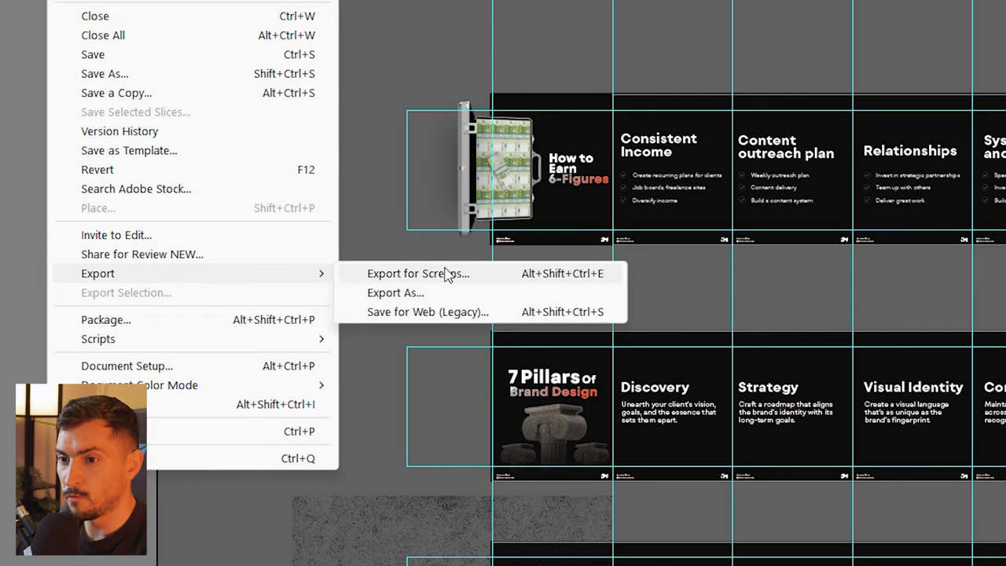
click(446, 273)
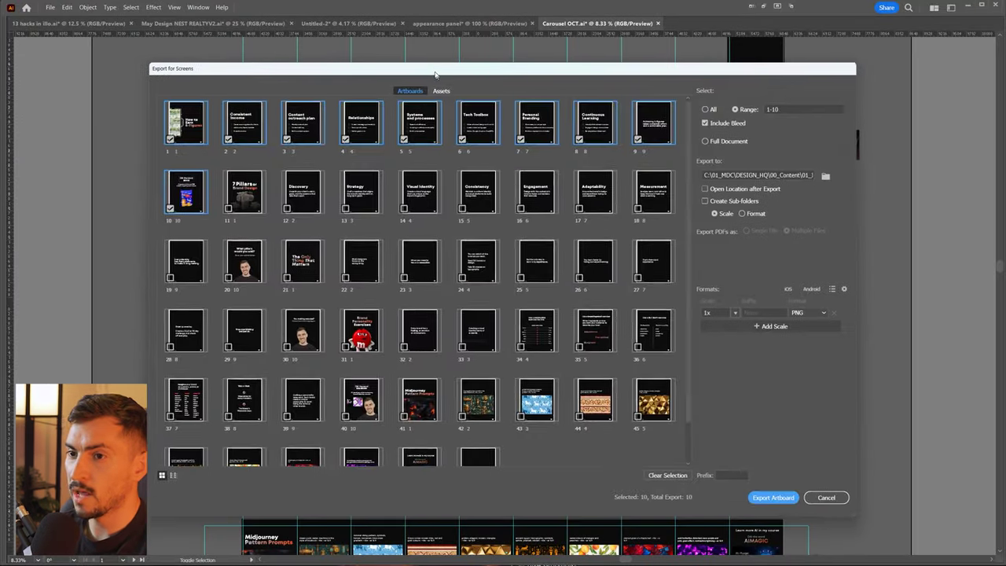
click(441, 91)
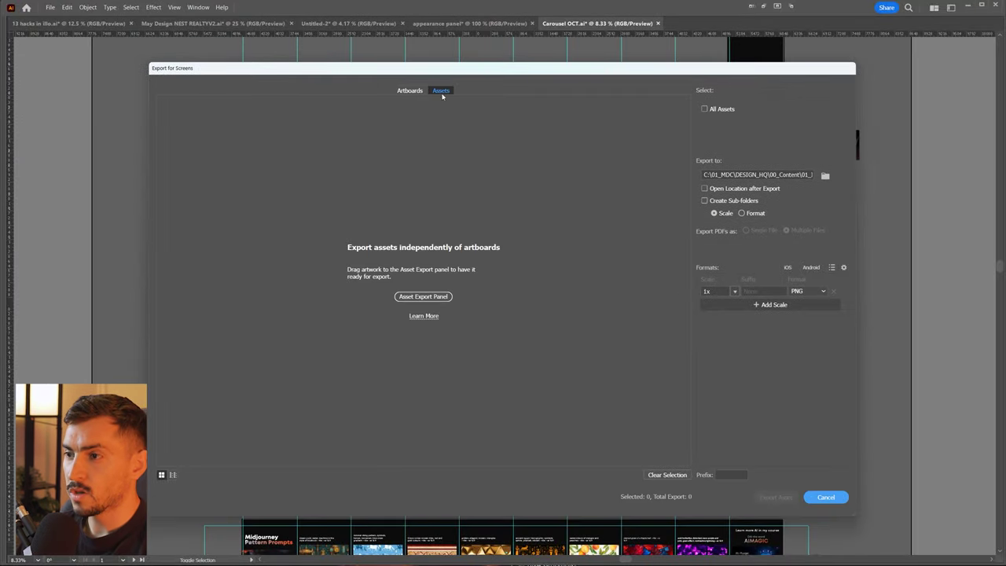
drag(462, 70, 556, 82)
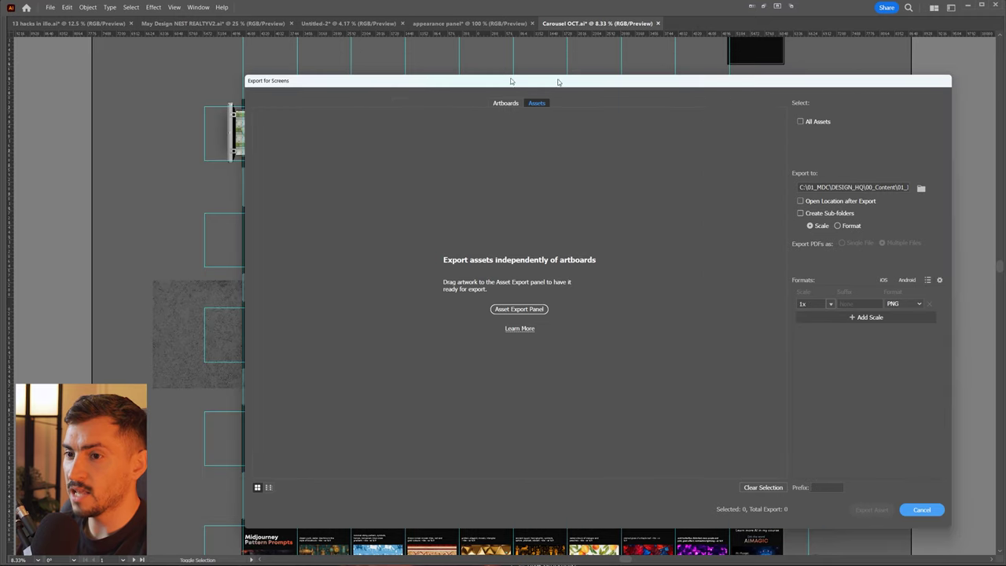
Show the Artboards view of Export for Screens and select all 51 artboards for export.
drag(475, 83, 412, 81)
click(451, 101)
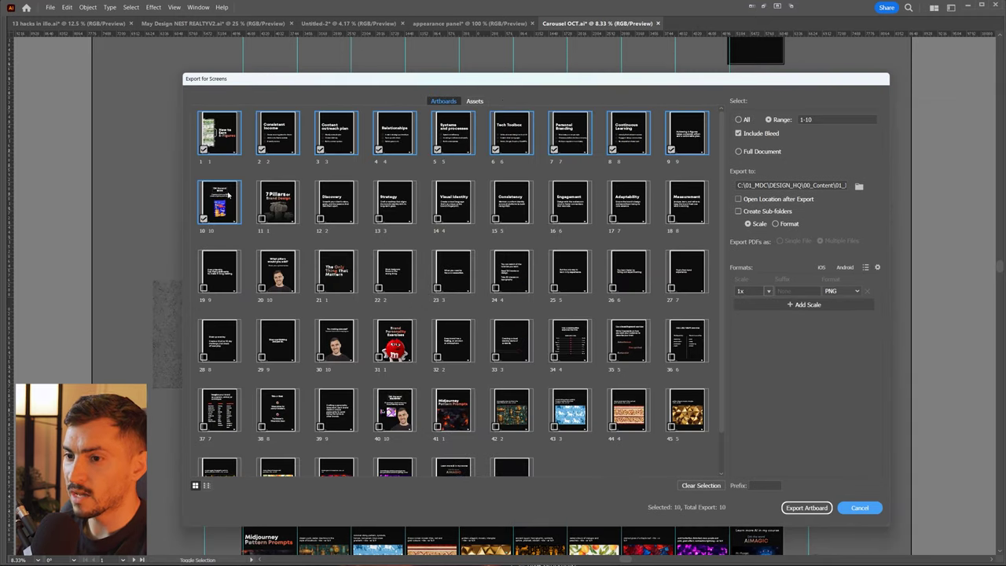
scroll(496, 397, down, 1)
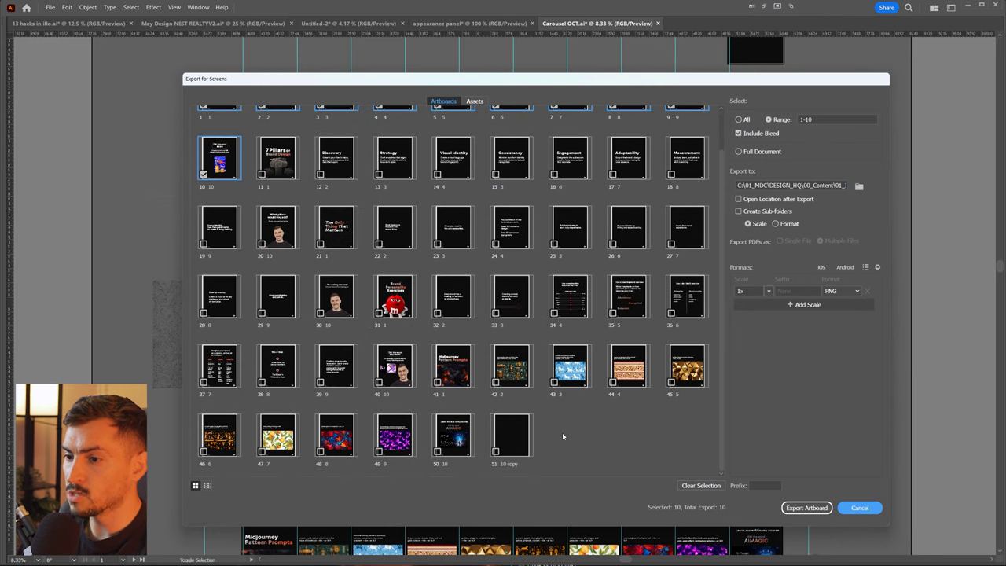
key(ctrl+a)
scroll(686, 291, up, 1)
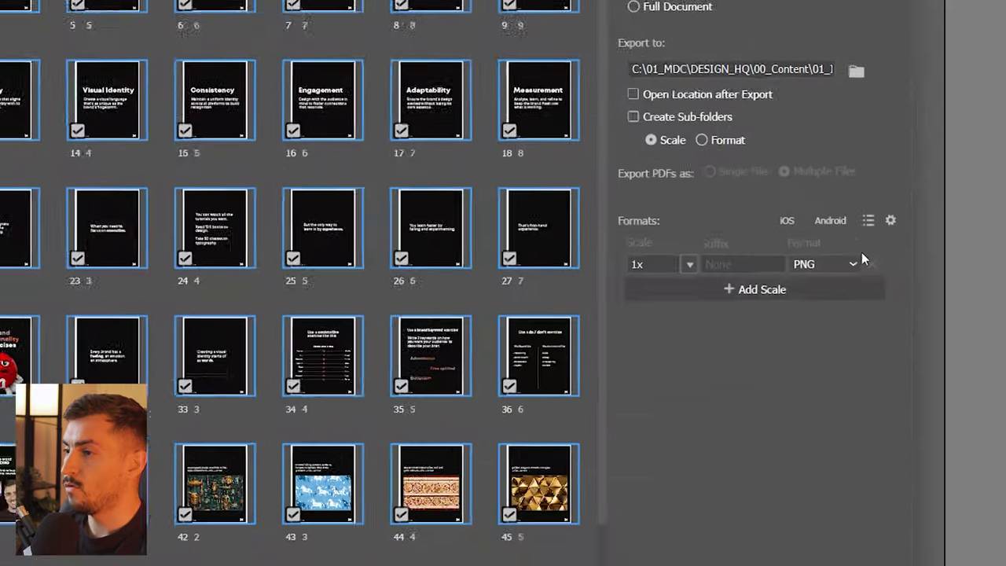
Keep the 1x PNG export format and add a 2x JPG 80 format and an SVG format.
click(849, 291)
click(830, 301)
click(821, 304)
click(816, 289)
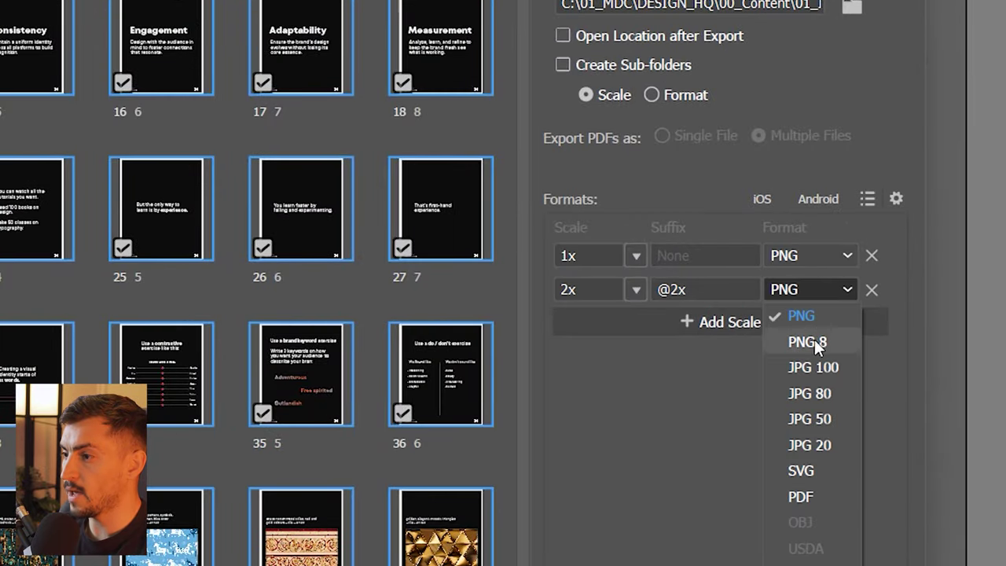
click(815, 388)
click(779, 322)
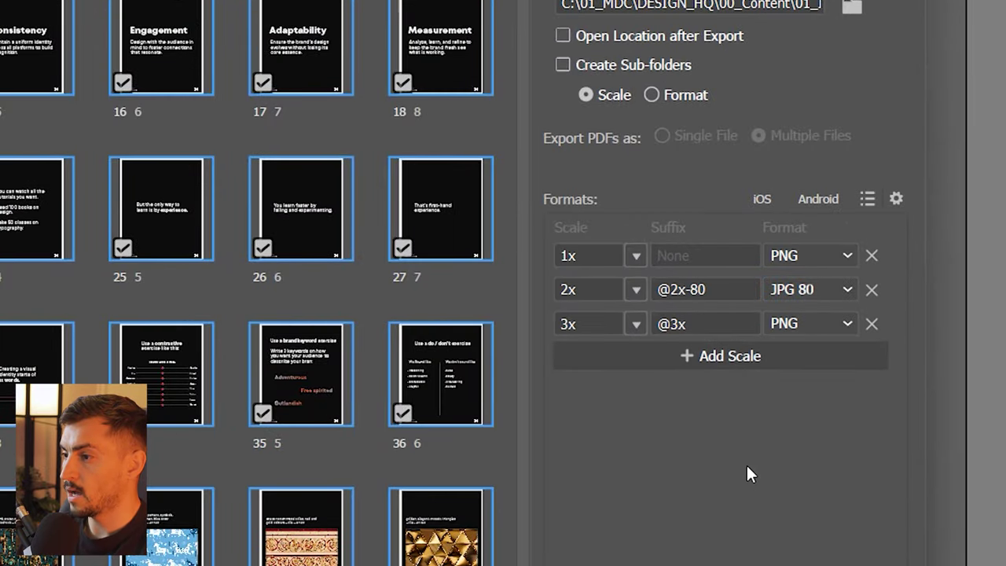
click(812, 325)
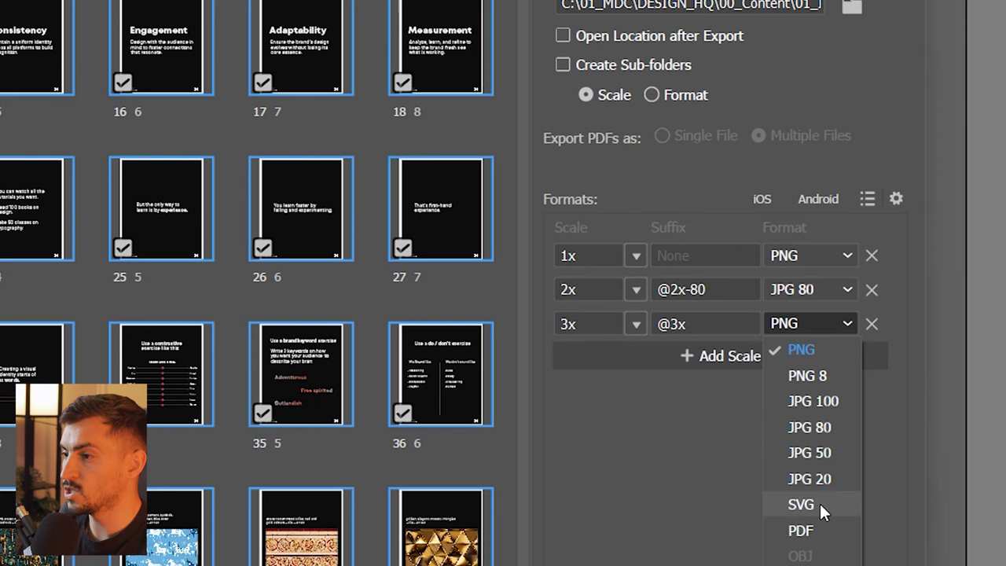
click(819, 502)
Export the artboards to Downloads with sub-folders, opening the location after export, and look through the PNG files in the 1x folder.
click(857, 155)
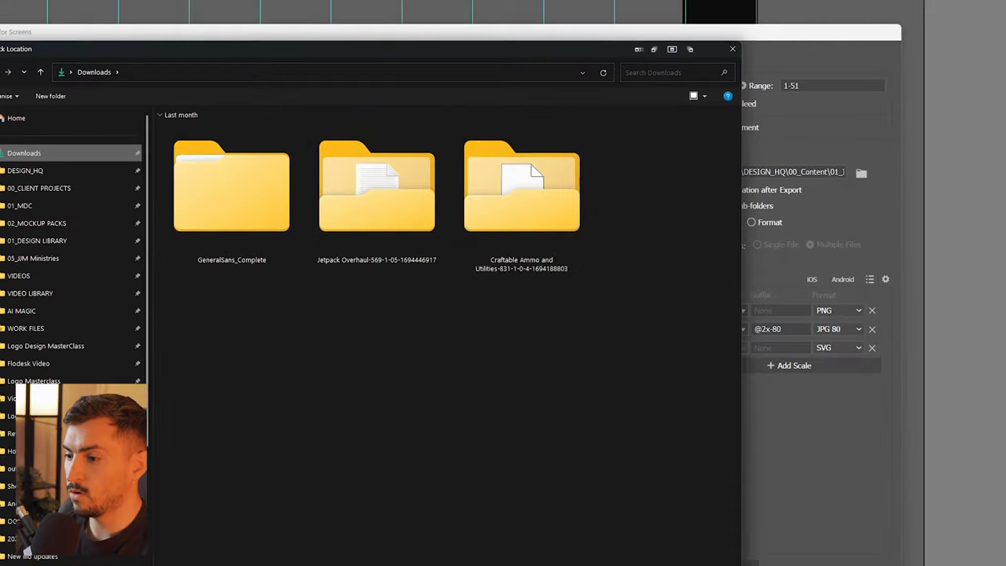
click(616, 562)
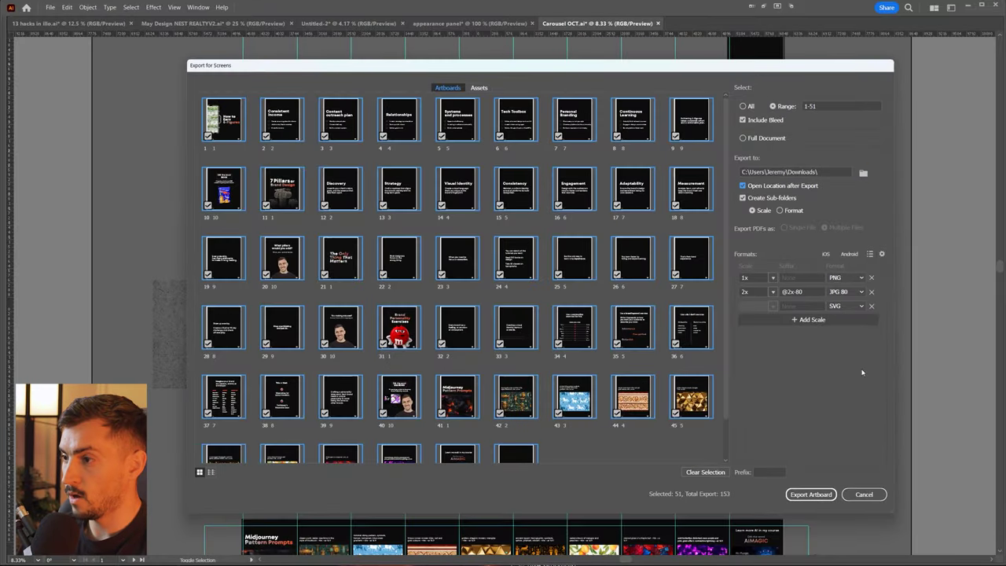
click(810, 494)
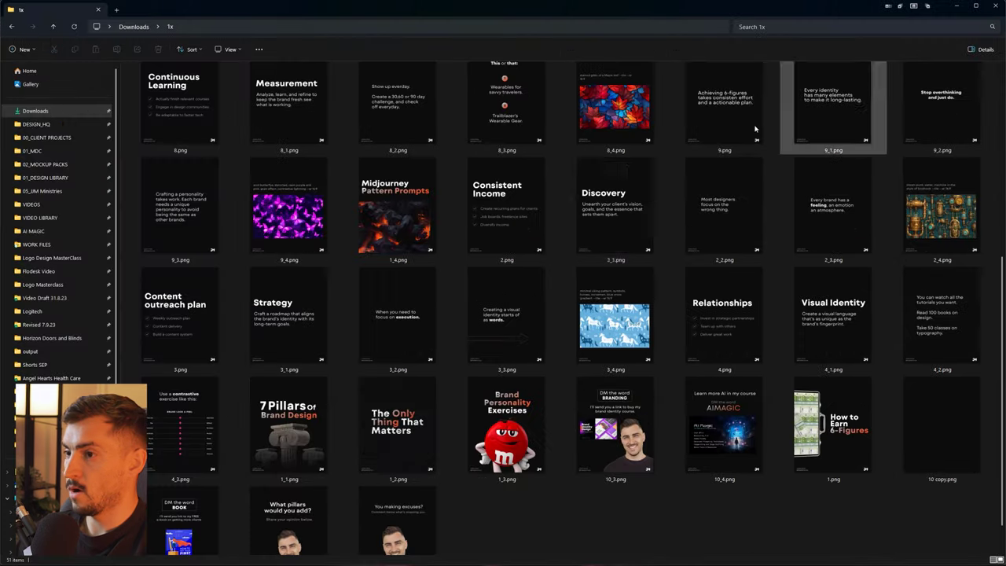
scroll(613, 169, down, 1)
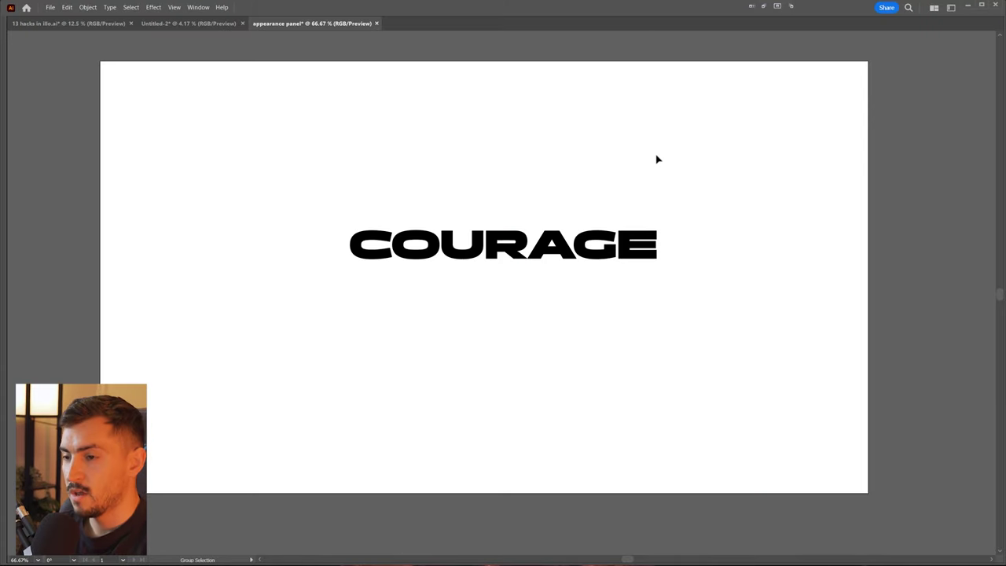
Start saving a copy of the COURAGE document as an Adobe PDF named appearance panel copy.pdf.
key(ctrl+alt+s)
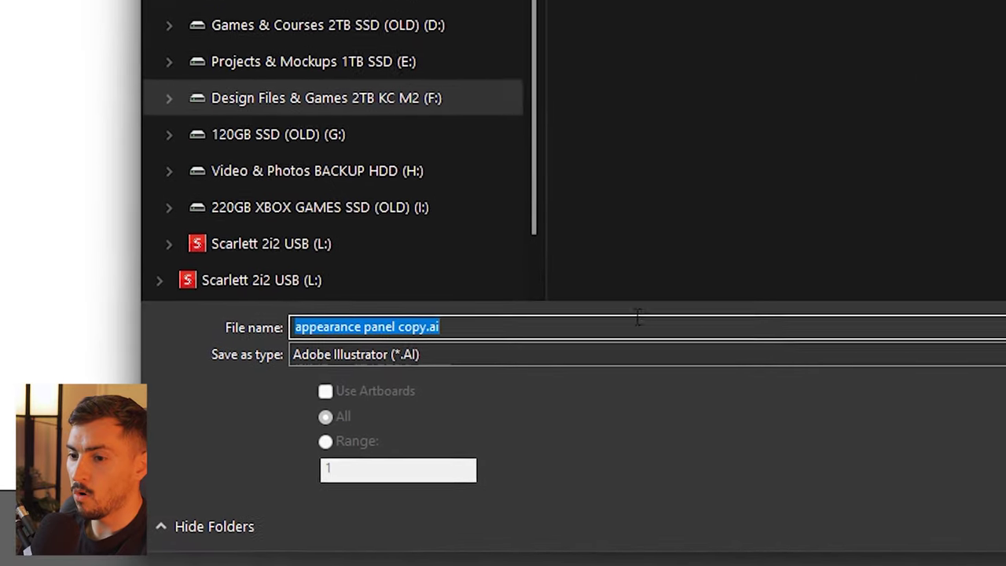
click(428, 355)
click(433, 390)
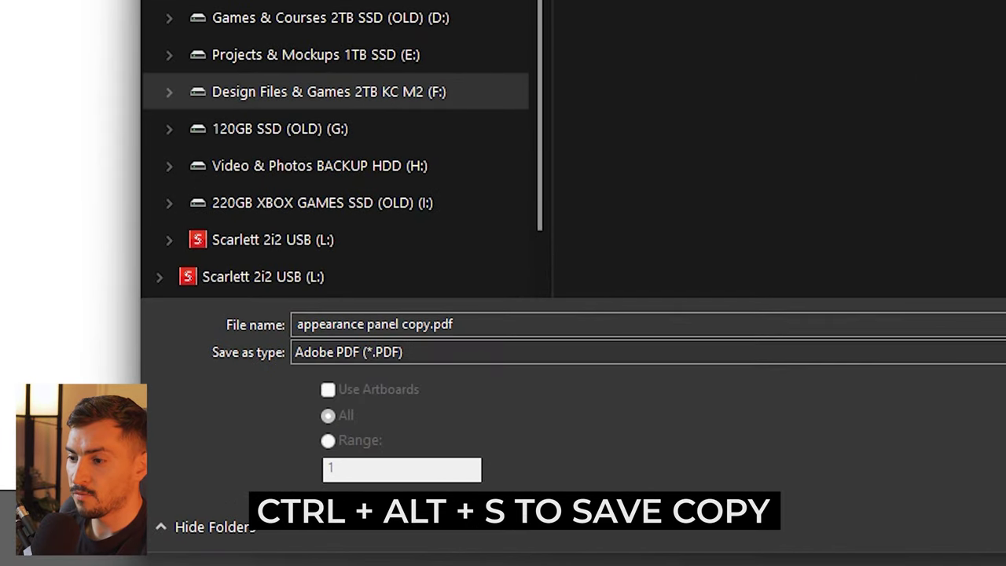
scroll(346, 149, up, 10)
key(Return)
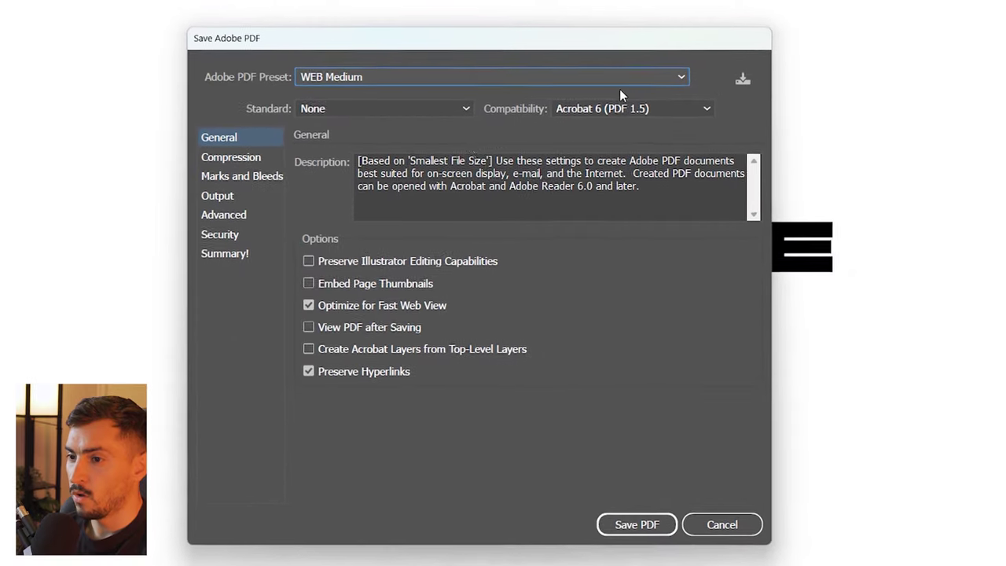
Review the General and Compression settings of the PDF export and the list of available Adobe PDF presets.
click(271, 148)
click(257, 162)
click(254, 151)
click(206, 124)
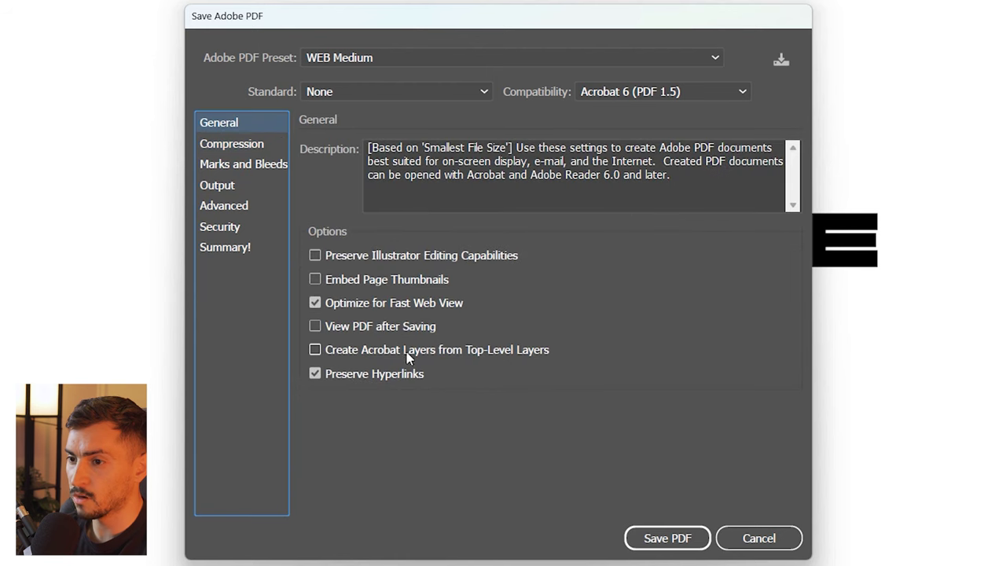
click(715, 59)
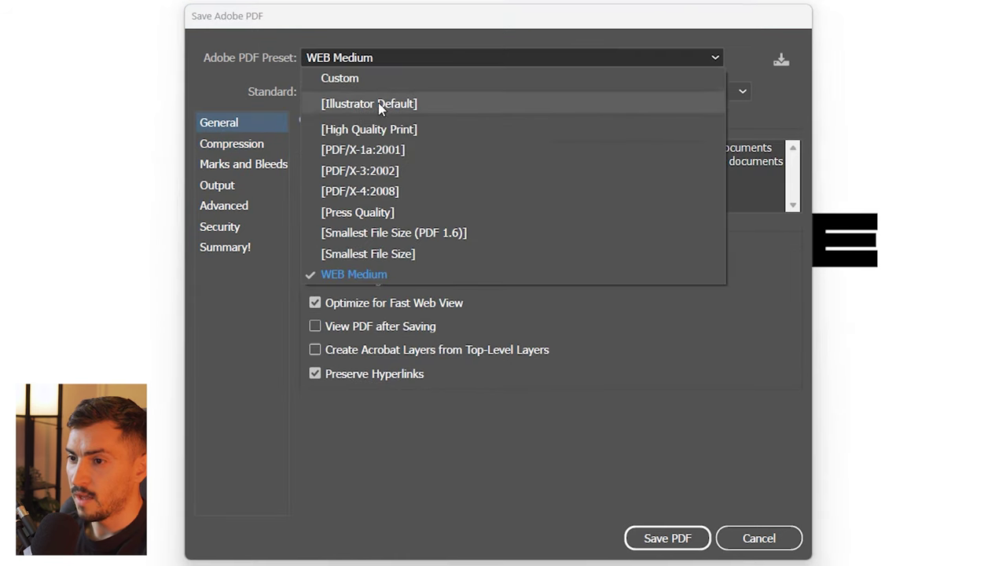
click(490, 61)
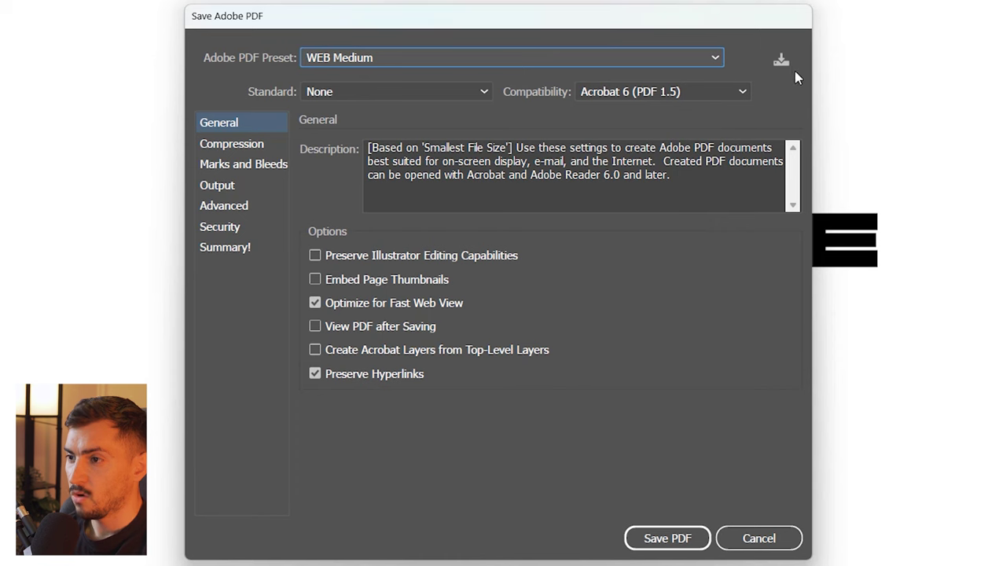
Try to save the current PDF settings as a preset named LARGE FILES and check the list of PDF presets.
click(783, 61)
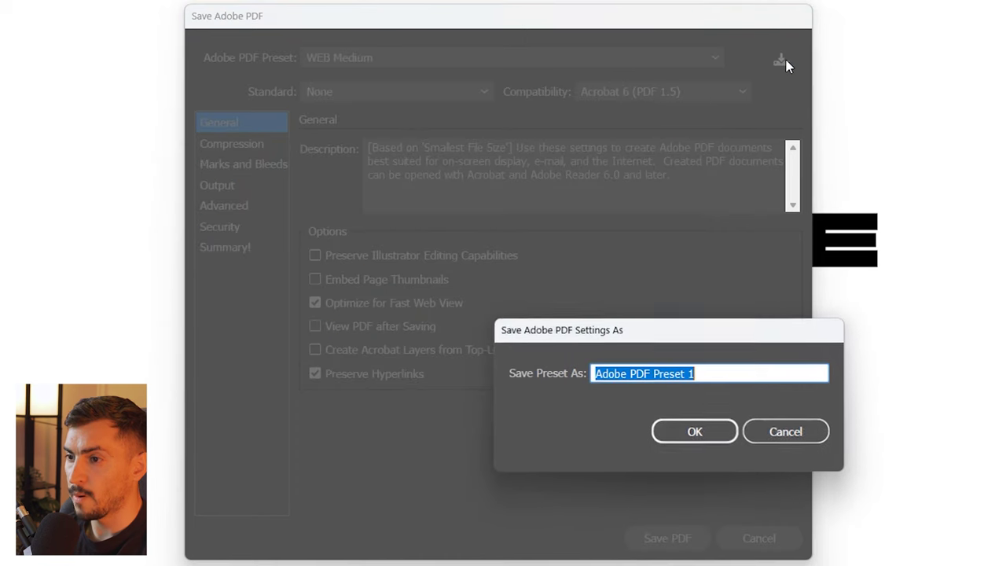
drag(652, 329, 480, 209)
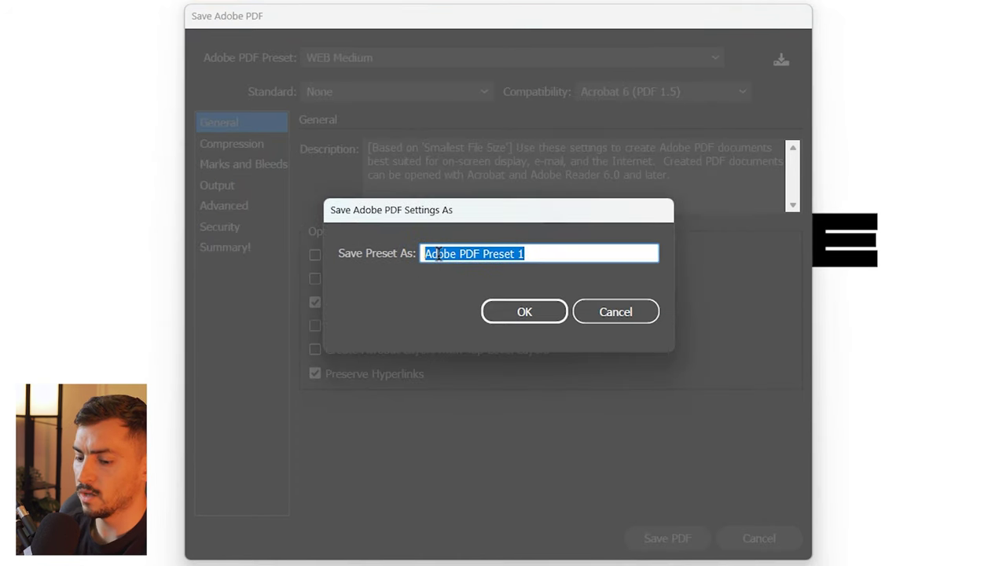
key(BackSpace)
text(LARGE FILES)
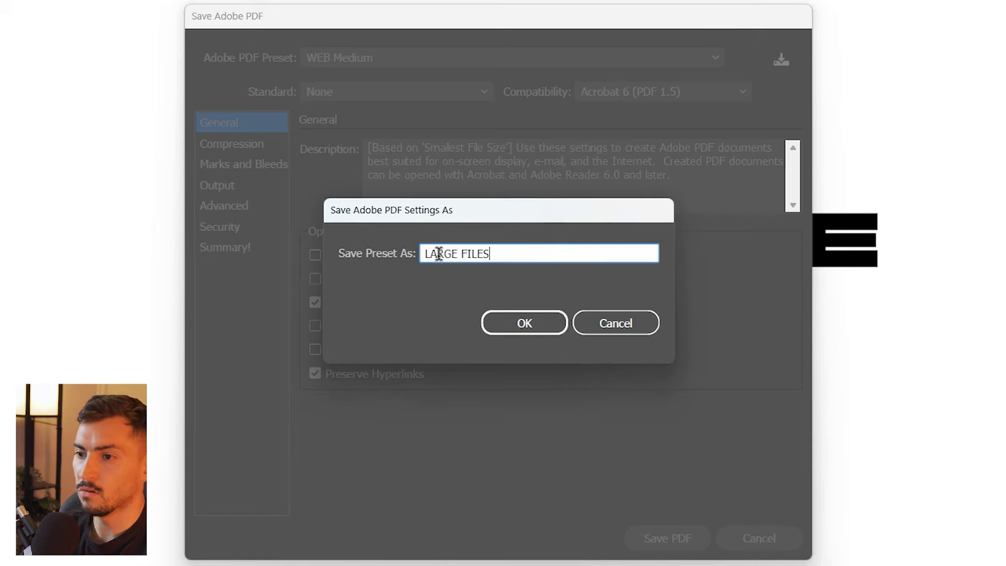
click(597, 324)
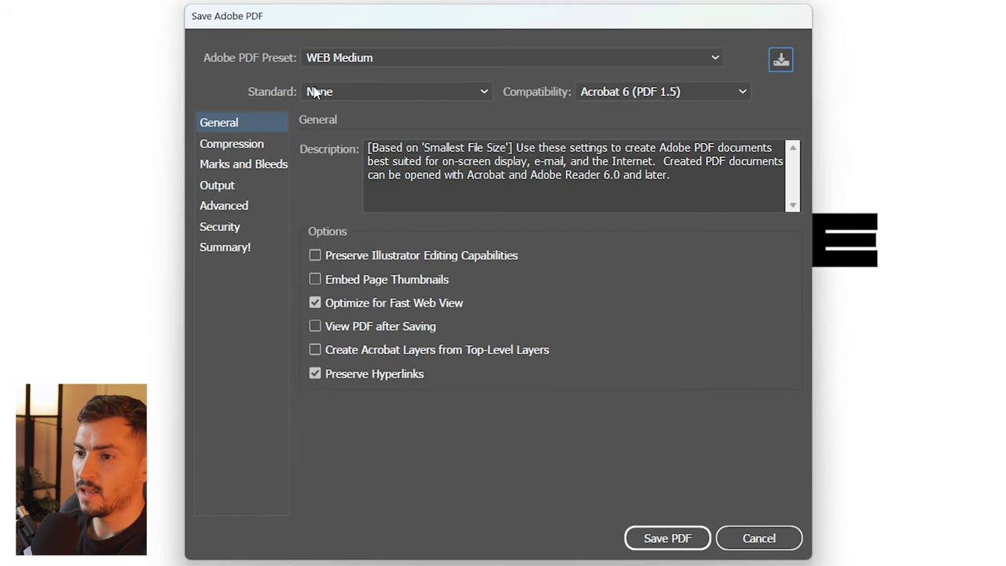
click(352, 63)
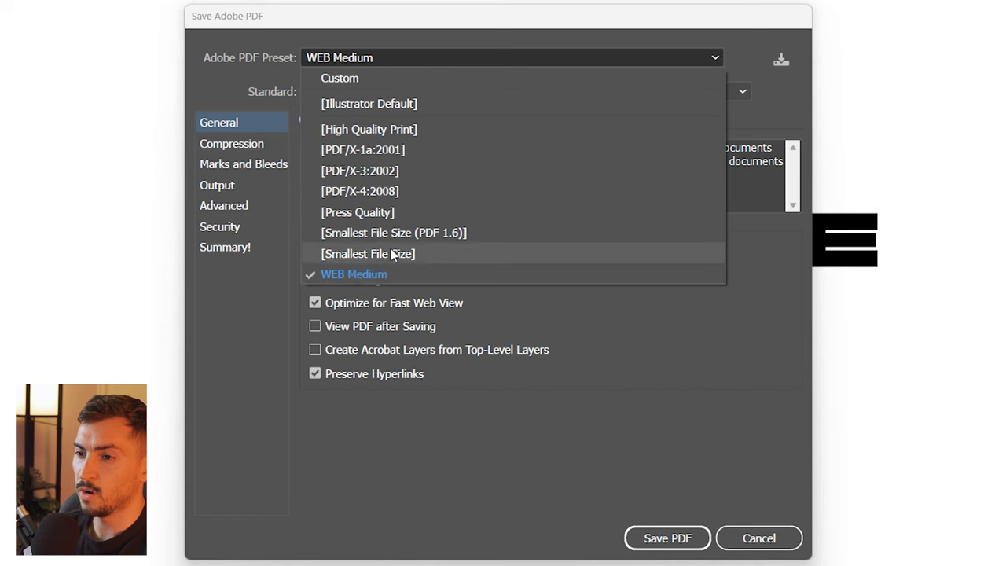
click(683, 482)
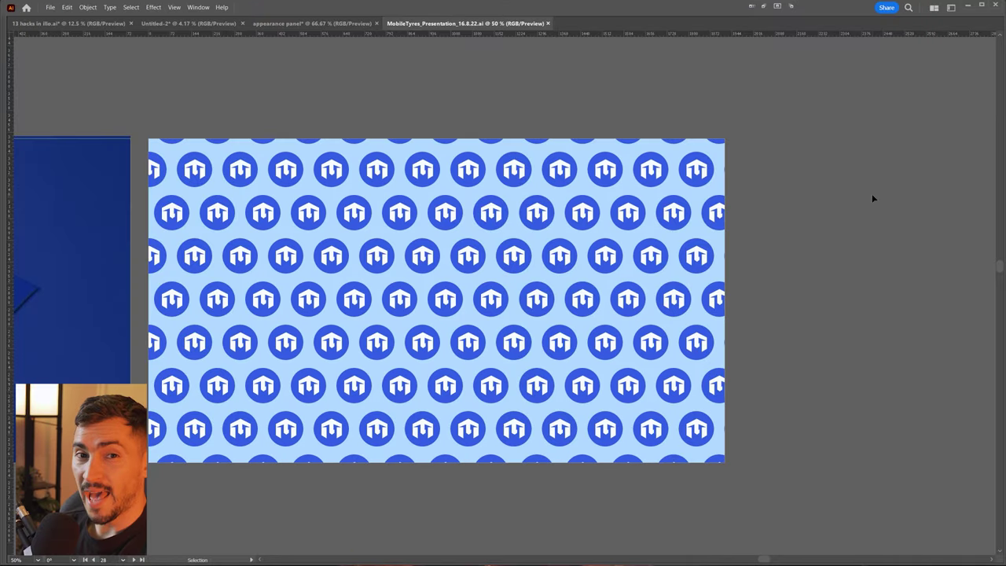
Open the Scale options for the logo pattern rectangle, turning Transform Objects off and Transform Patterns on.
drag(431, 223, 604, 228)
key(s)
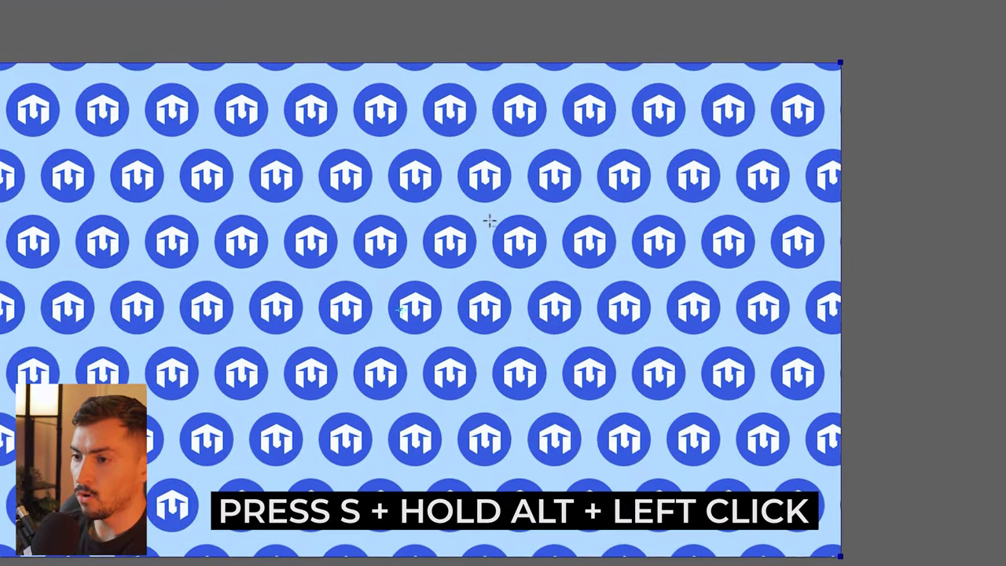
alt+click(398, 274)
drag(943, 128, 421, 118)
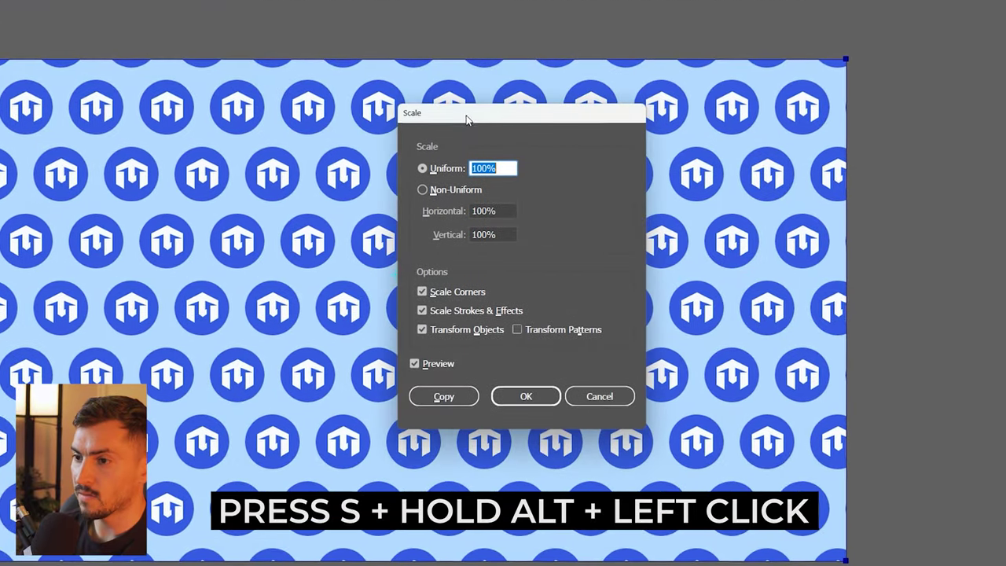
drag(488, 109, 543, 121)
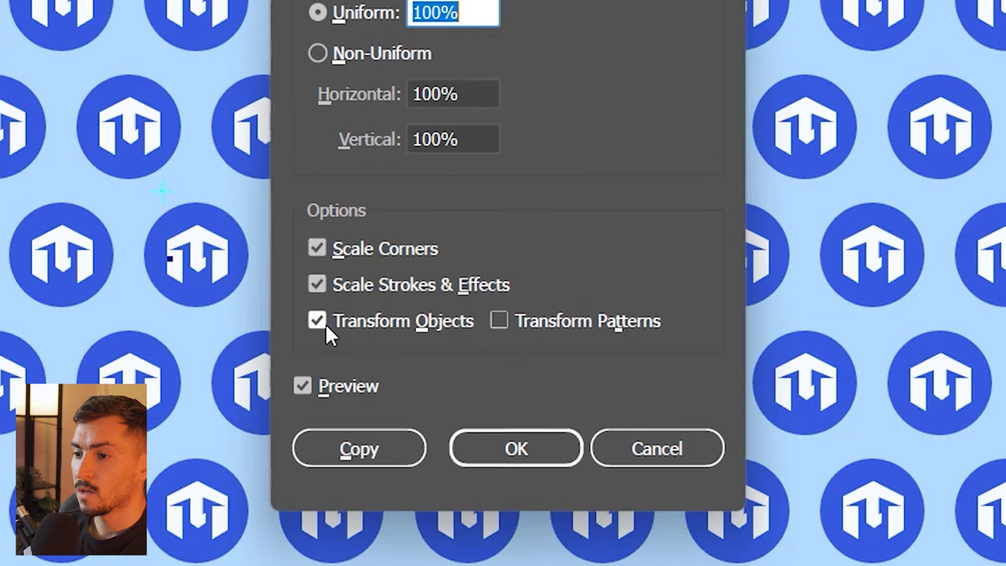
click(479, 343)
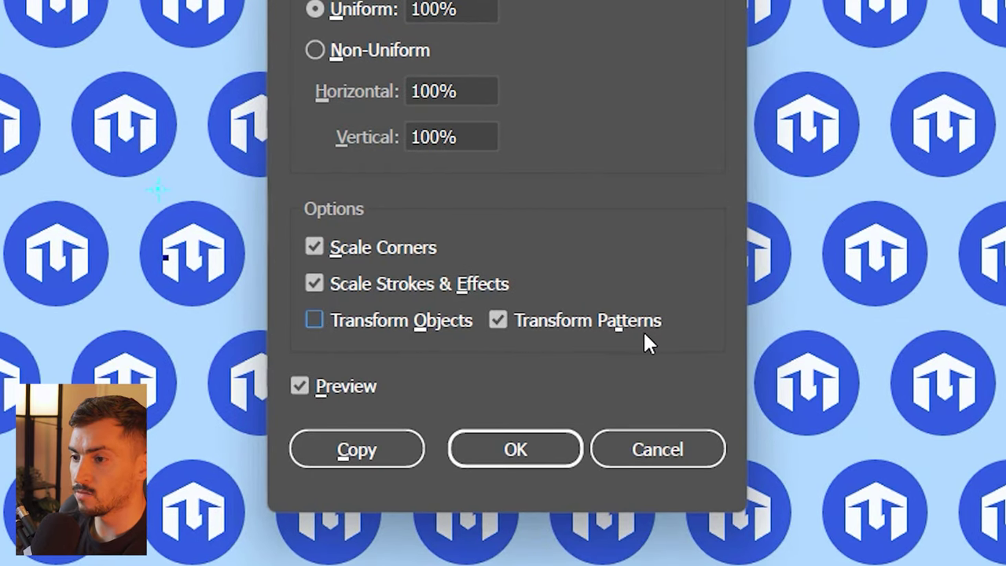
drag(507, 2, 730, 0)
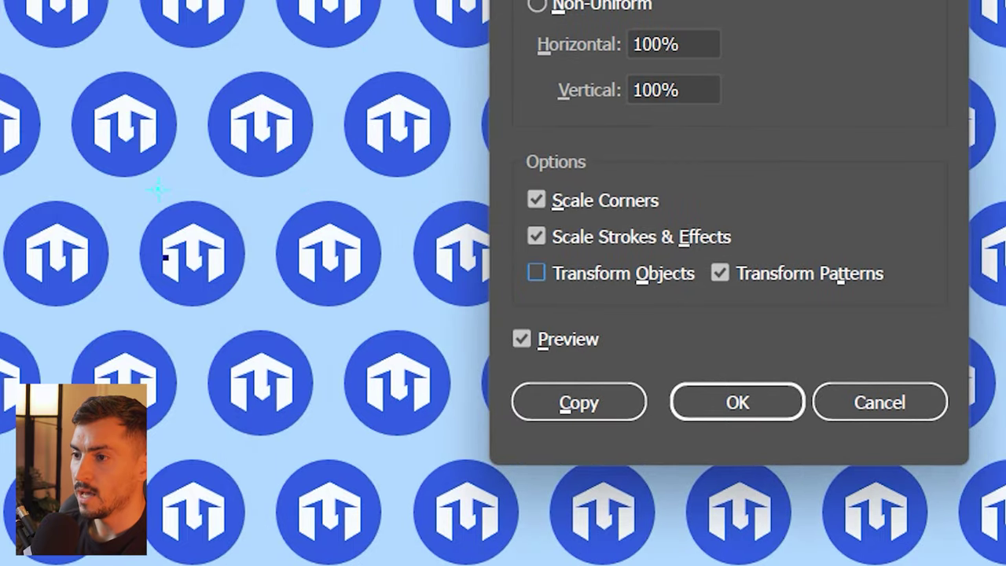
Preview the pattern at several uniform scales, including 440% and 260%, and apply an enlarged pattern scale to the rectangle.
scroll(777, 143, up, 20)
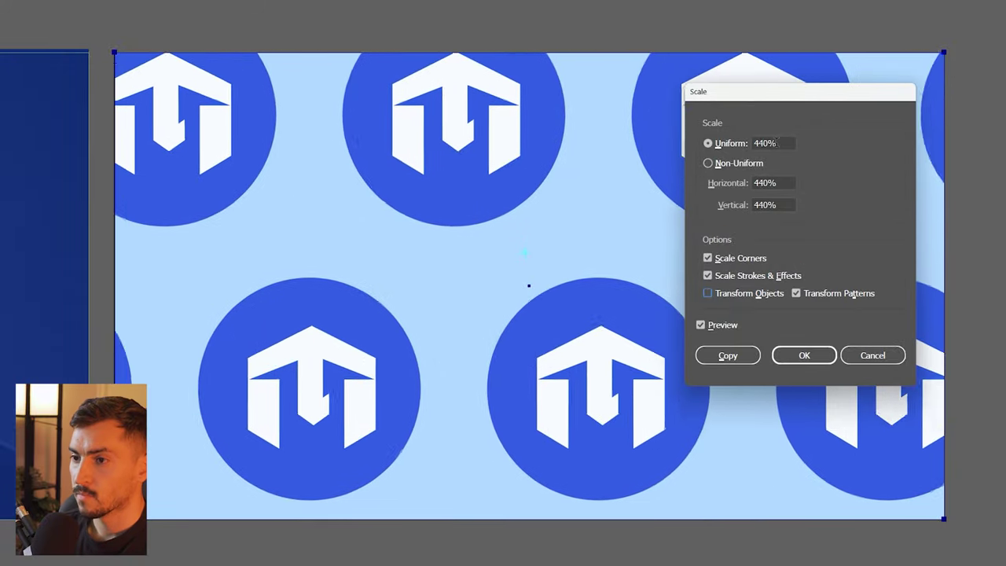
key(shift+Down)
key(shift+Down)
key(shift+Down)
key(shift+Down)
key(shift+Down)
key(shift+Down)
key(shift+Down)
key(shift+Down)
key(shift+Down)
key(shift+Down)
key(shift+Down)
key(shift+Down)
key(shift+Down)
key(shift+Down)
key(shift+Down)
key(shift+Down)
key(shift+Down)
key(shift+Down)
key(shift+Down)
key(shift+Down)
key(shift+Up)
key(shift+Up)
key(shift+Up)
key(shift+Up)
key(shift+Up)
key(shift+Up)
key(shift+Up)
key(shift+Up)
key(shift+Up)
key(shift+Up)
key(shift+Up)
key(shift+Up)
key(shift+Up)
key(shift+Up)
key(shift+Up)
key(shift+Up)
key(shift+Up)
key(shift+Up)
key(shift+Up)
key(shift+Up)
key(shift+Up)
key(shift+Up)
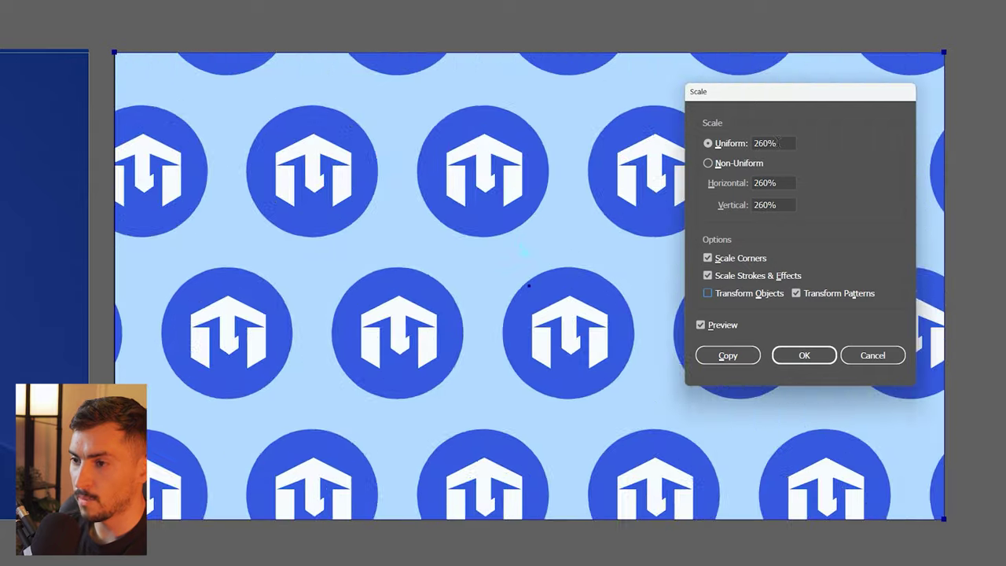
click(802, 355)
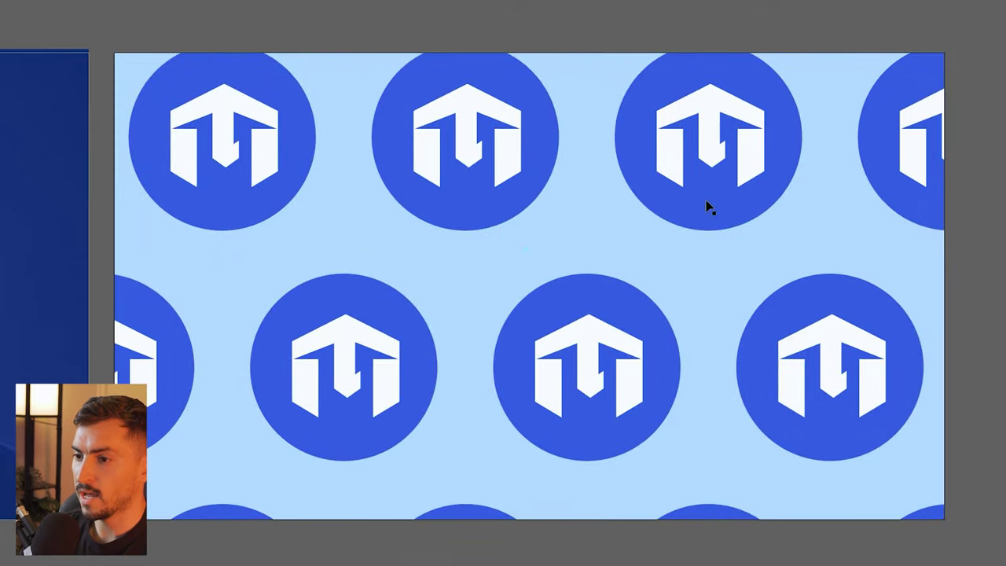
Move the logo pattern rectangle straight down off its light blue artboard and undo the move.
scroll(525, 94, down, 2)
drag(639, 122, 652, 391)
key(ctrl+z)
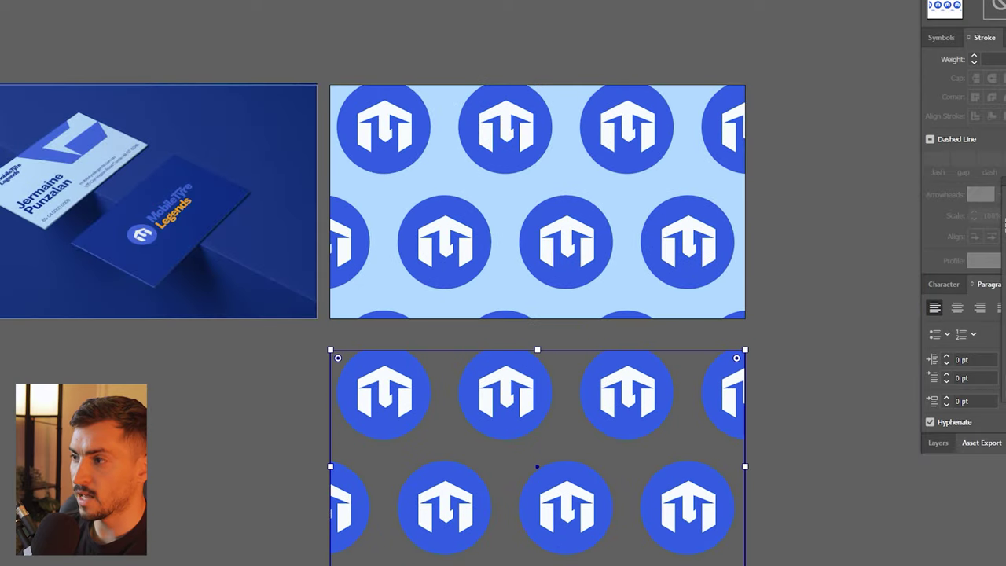
Select the logo pattern rectangle and reset its pattern scale by reapplying the fill from the logo pattern swatches.
click(1004, 223)
click(539, 260)
click(869, 71)
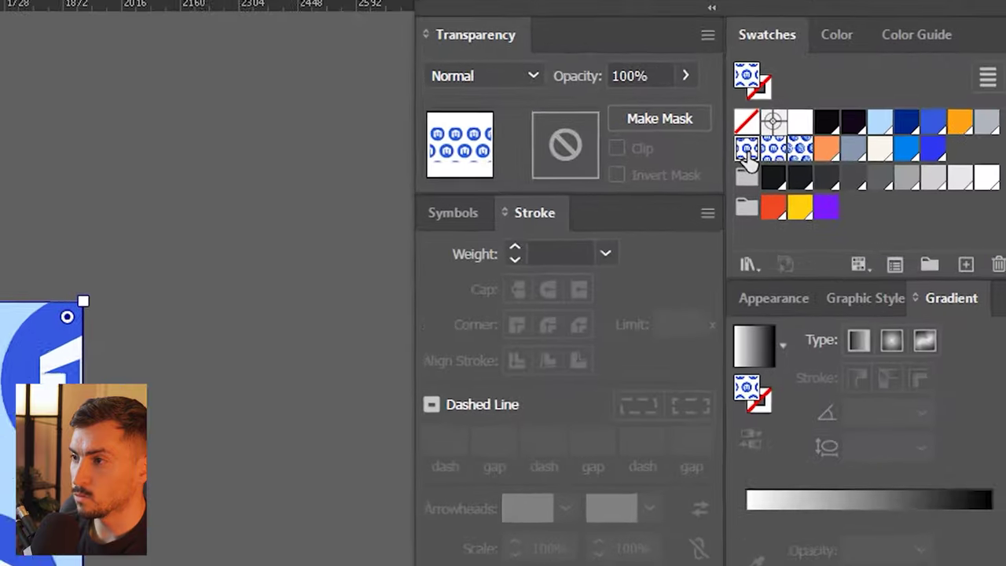
click(746, 153)
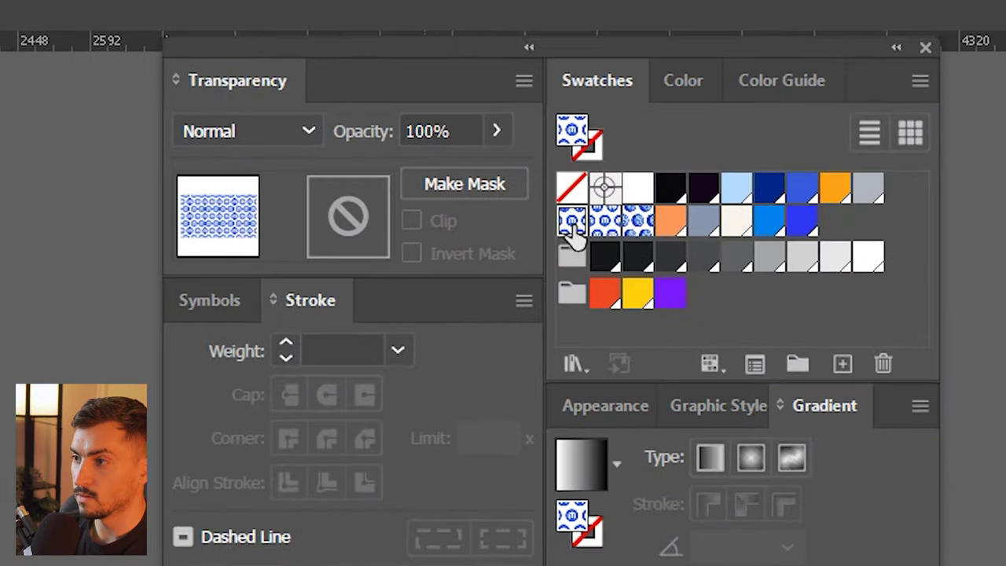
click(618, 229)
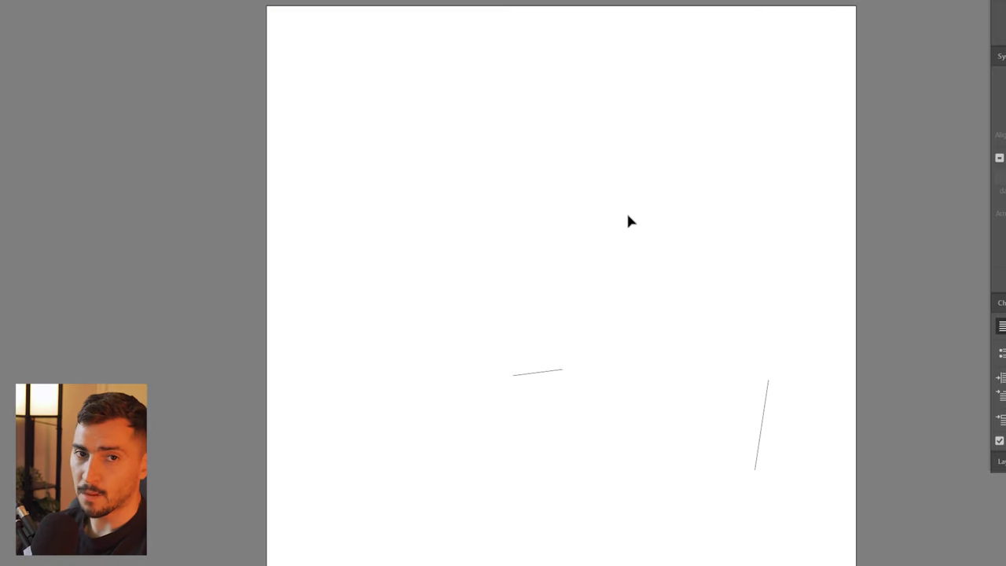
key(ctrl+plus)
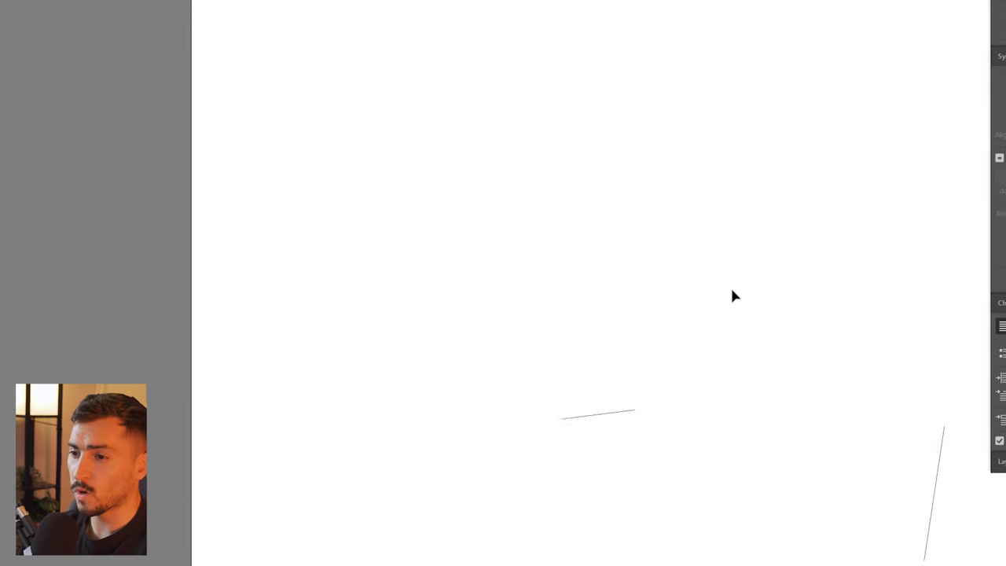
Switch to Outline view and examine the artboard for hidden stray points, unpainted shapes and lines, leaving everything deselected.
drag(673, 294, 509, 259)
key(ctrl+y)
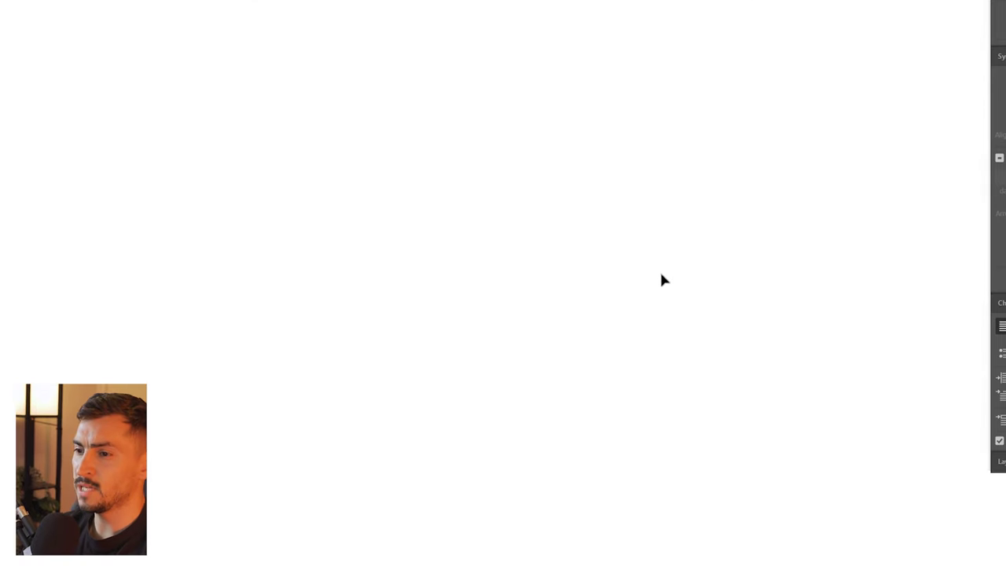
drag(374, 404, 652, 130)
scroll(614, 203, up, 2)
drag(527, 232, 784, 271)
drag(783, 271, 729, 147)
scroll(730, 148, down, 2)
drag(555, 107, 395, 97)
key(ctrl+shift+a)
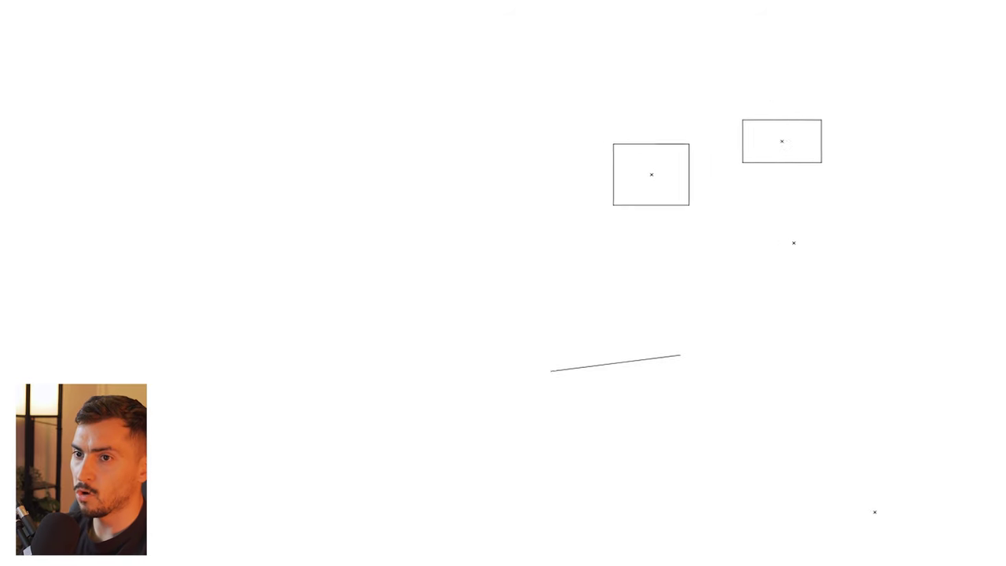
Run Clean Up on the document, deleting stray points, unpainted objects and empty text paths.
click(87, 1)
mouse_move(117, 181)
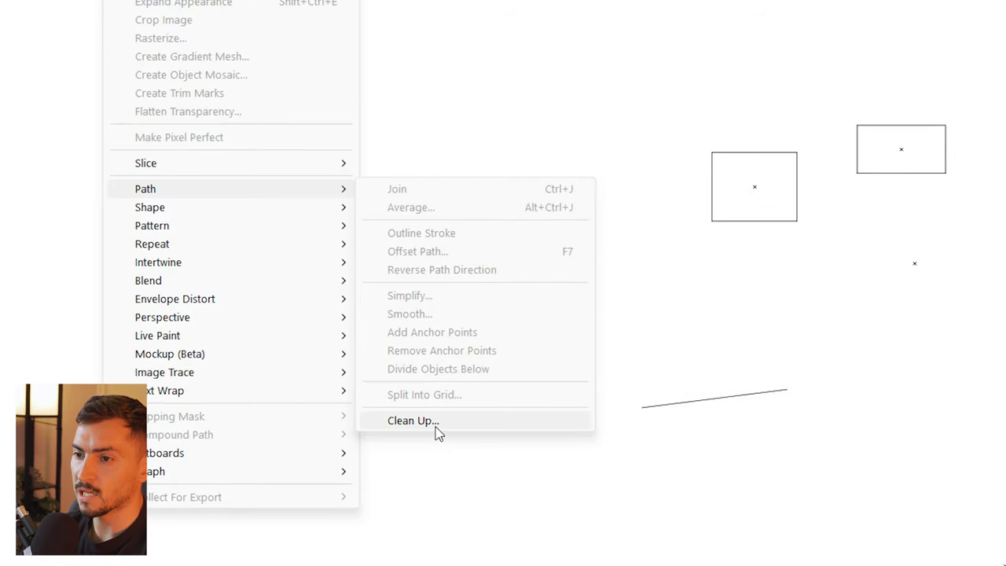
click(366, 385)
drag(710, 151, 619, 136)
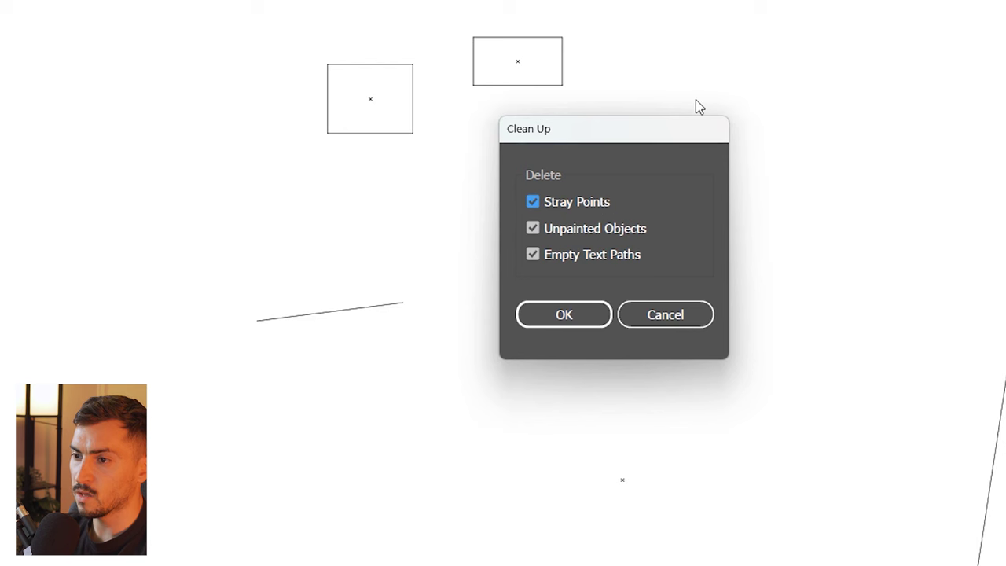
click(564, 314)
scroll(696, 280, down, 2)
drag(710, 262, 674, 240)
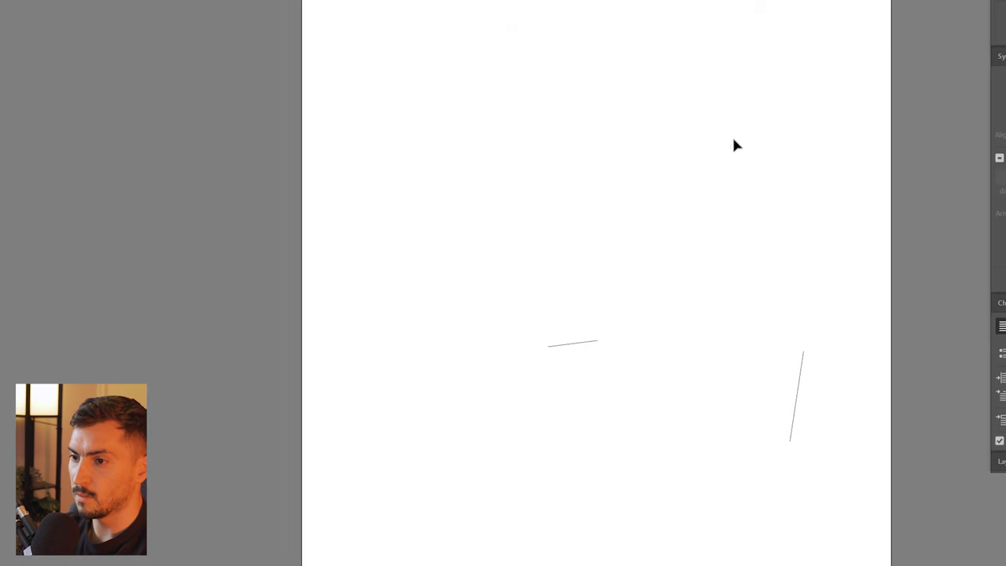
scroll(653, 184, up, 2)
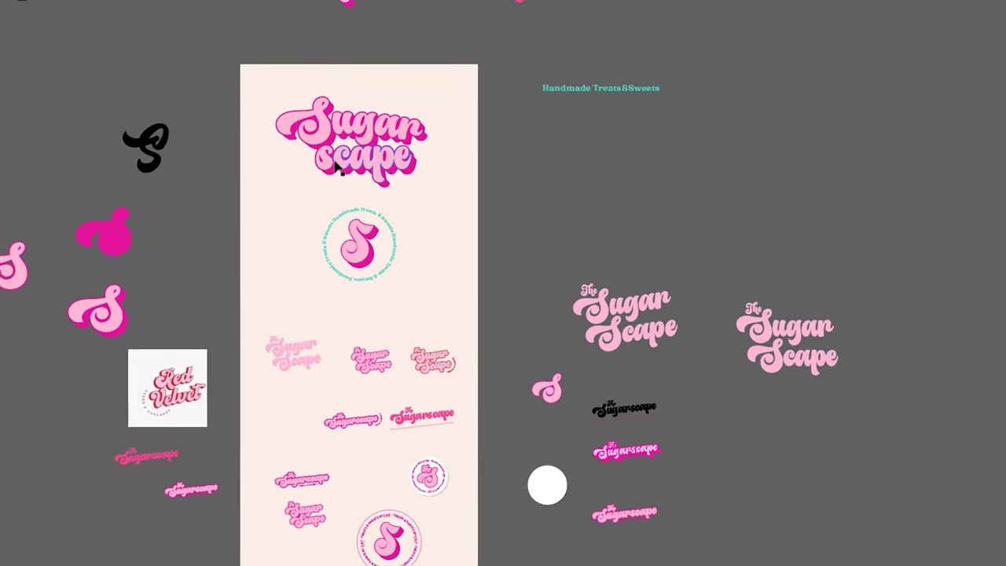
Select all objects with the same fill color as the pink The Sugar Scape lettering beside the logo artboard.
scroll(607, 320, up, 3)
click(700, 285)
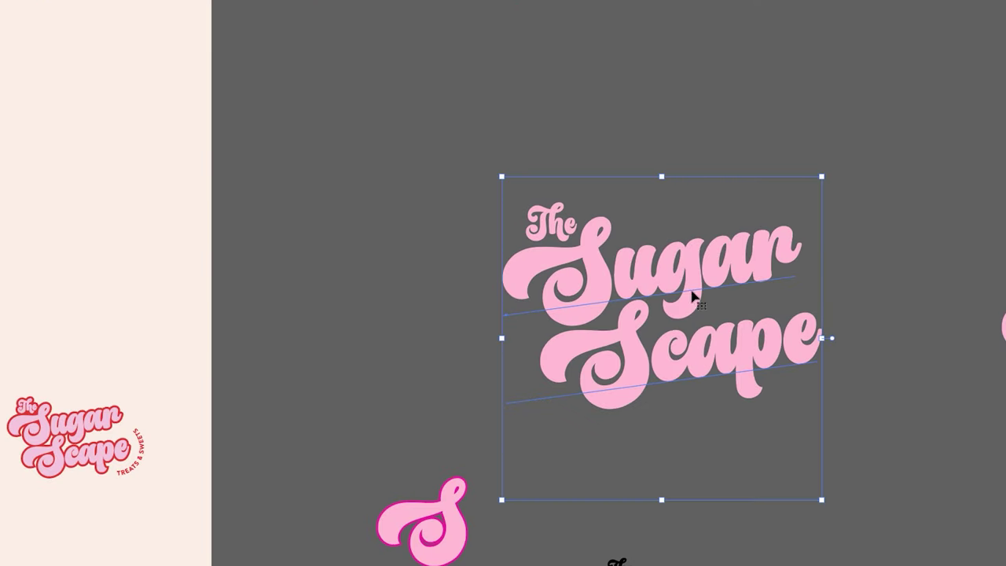
drag(692, 291, 532, 208)
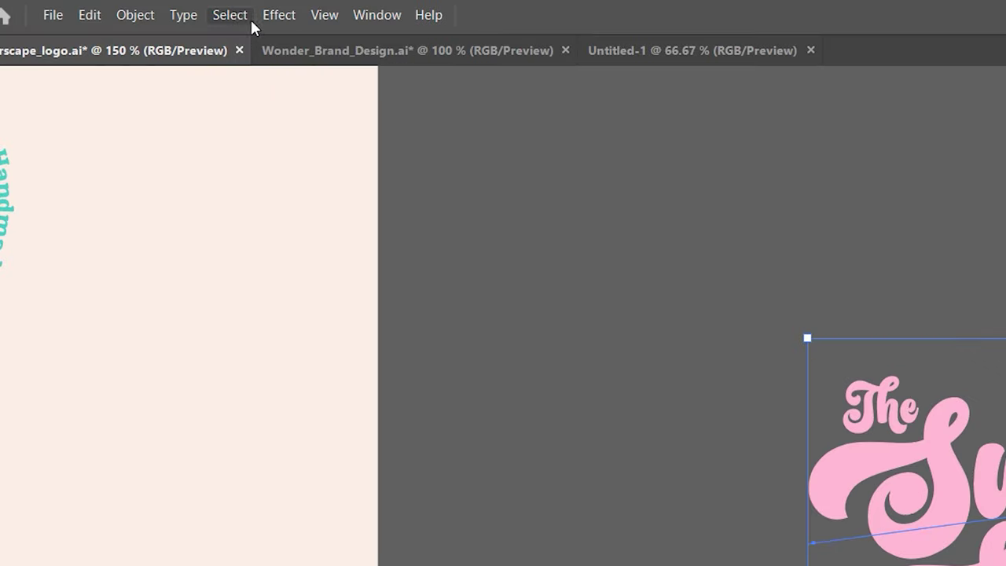
click(236, 18)
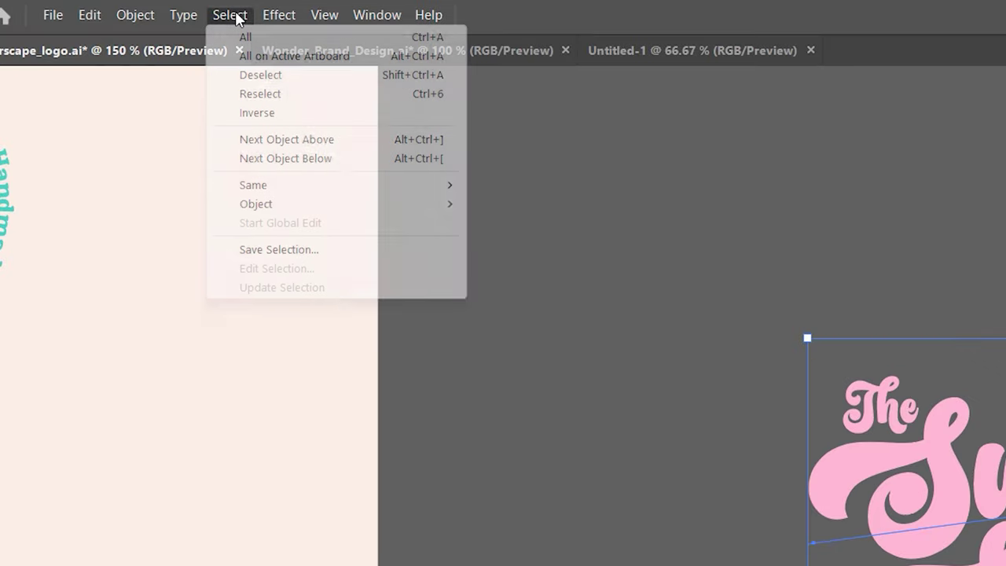
mouse_move(314, 186)
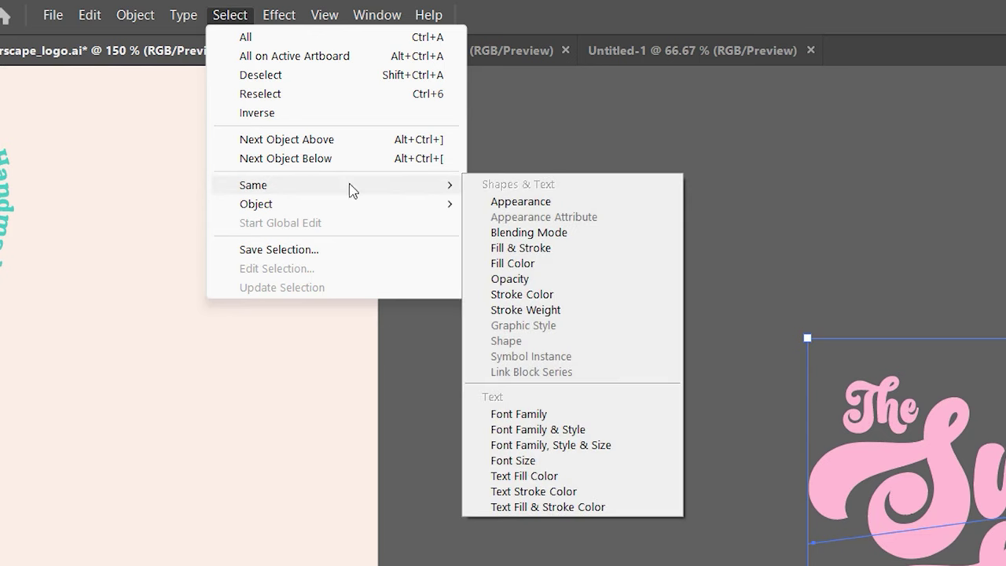
click(548, 272)
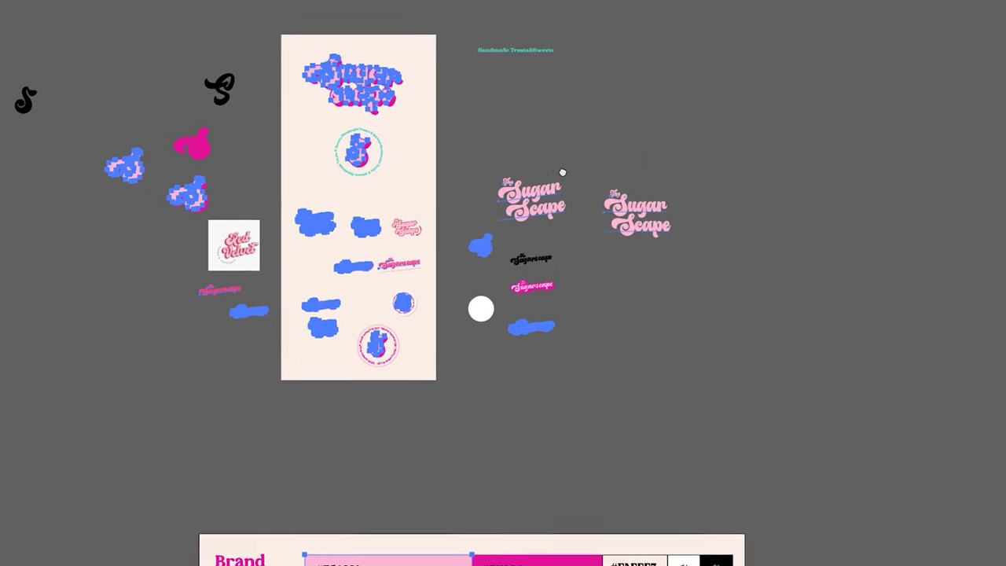
drag(622, 276, 574, 109)
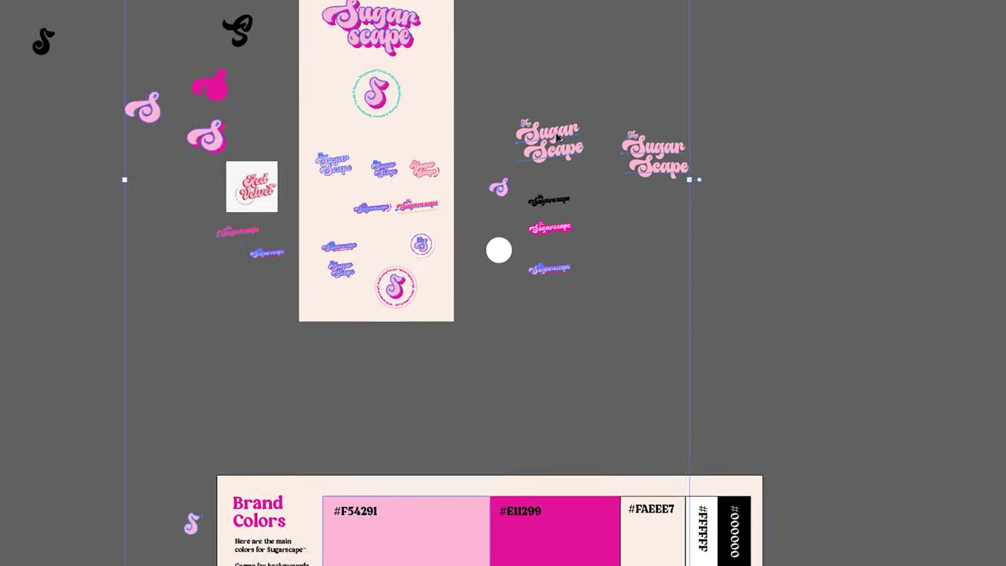
scroll(548, 146, down, 2)
drag(549, 146, 934, 268)
Warp the Wonder logo into the cyan arched shape using Envelope Distort with the top object, and deselect the result.
scroll(943, 274, up, 3)
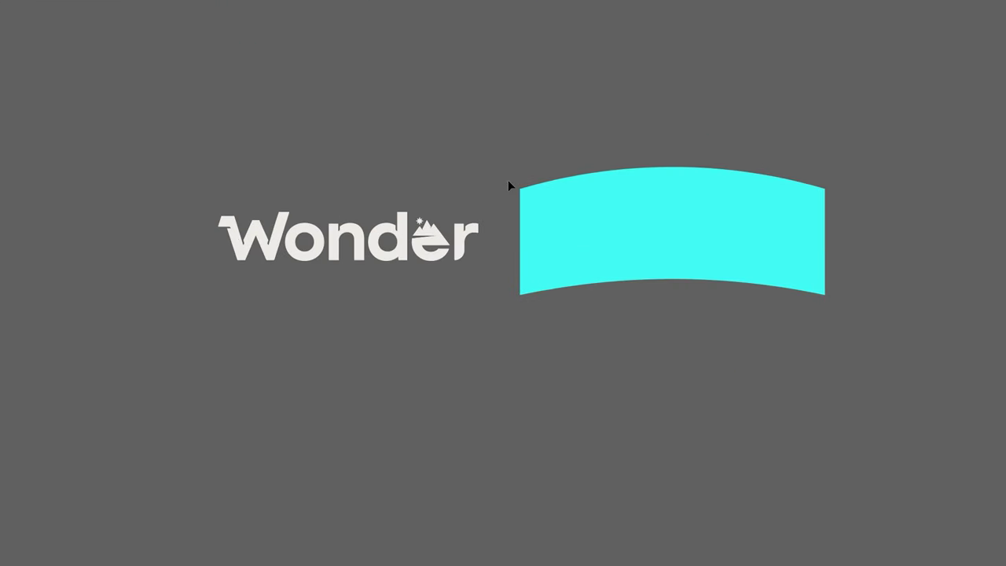
drag(883, 89, 839, 101)
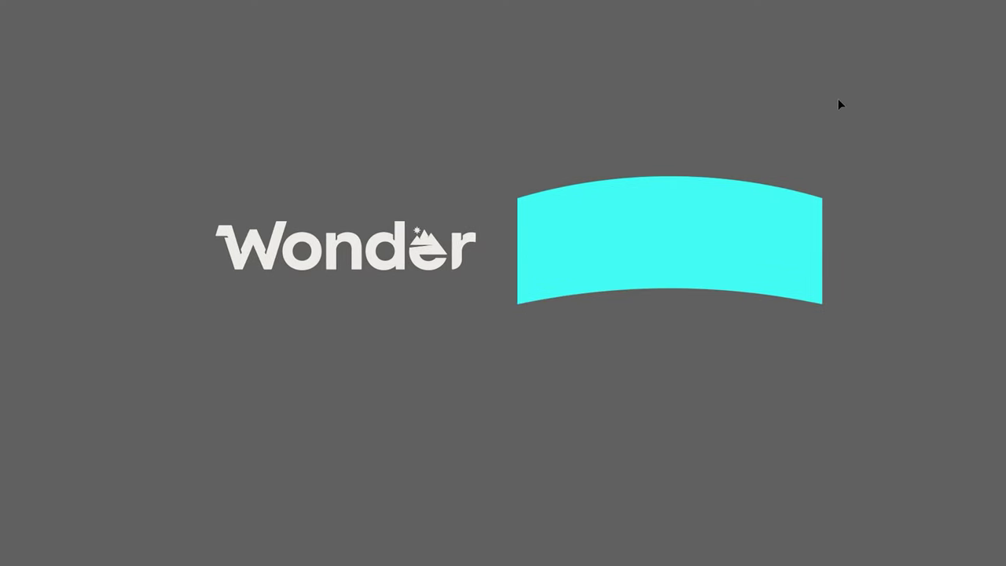
click(686, 227)
shift+click(404, 265)
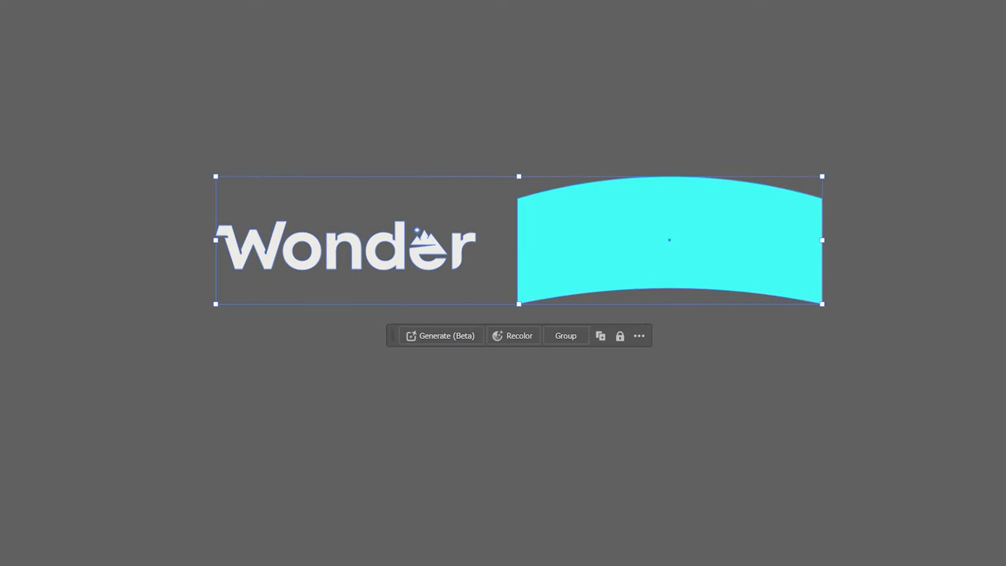
click(81, 4)
mouse_move(85, 307)
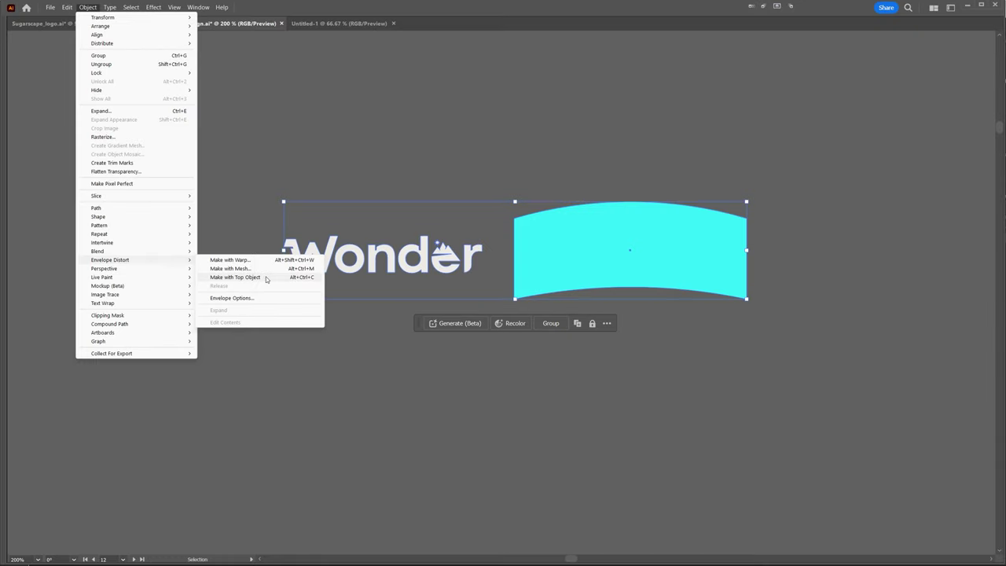
click(169, 249)
scroll(801, 260, up, 2)
click(763, 255)
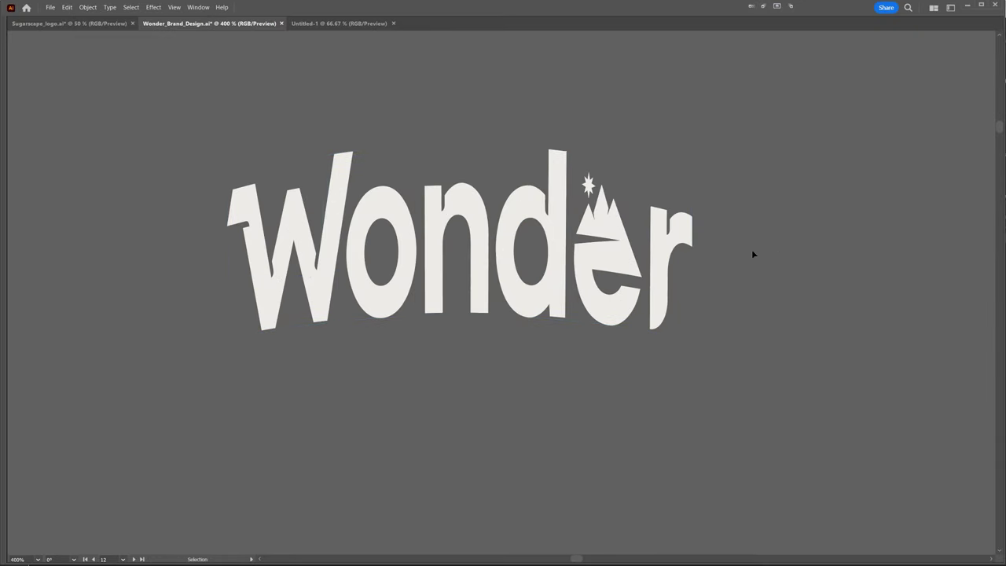
click(753, 225)
scroll(753, 226, down, 4)
drag(787, 226, 741, 246)
click(553, 251)
click(772, 240)
Move the grouped portrait card upward as a whole on its artboard and undo the move.
scroll(698, 248, up, 1)
drag(261, 317, 295, 268)
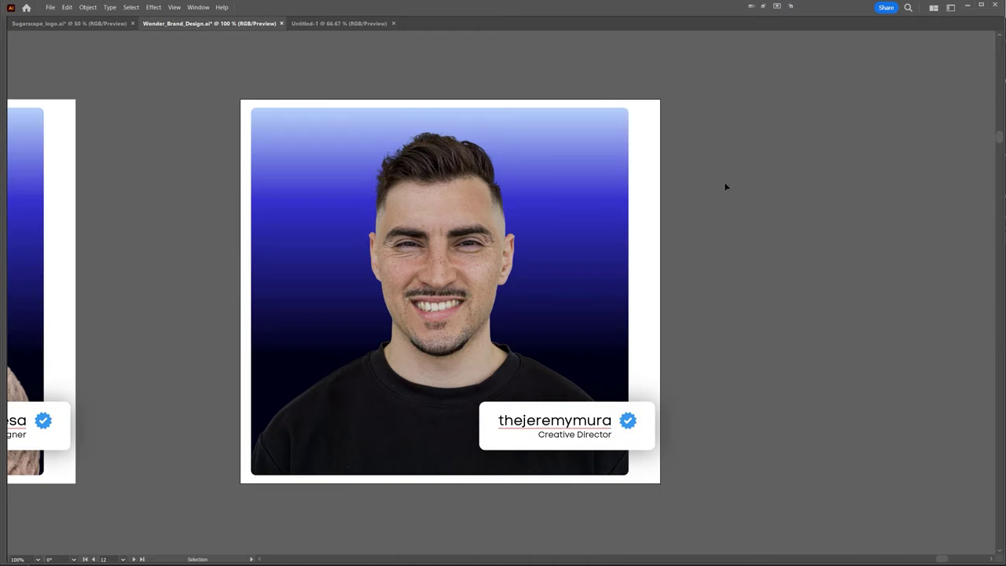
click(534, 294)
drag(534, 294, 548, 249)
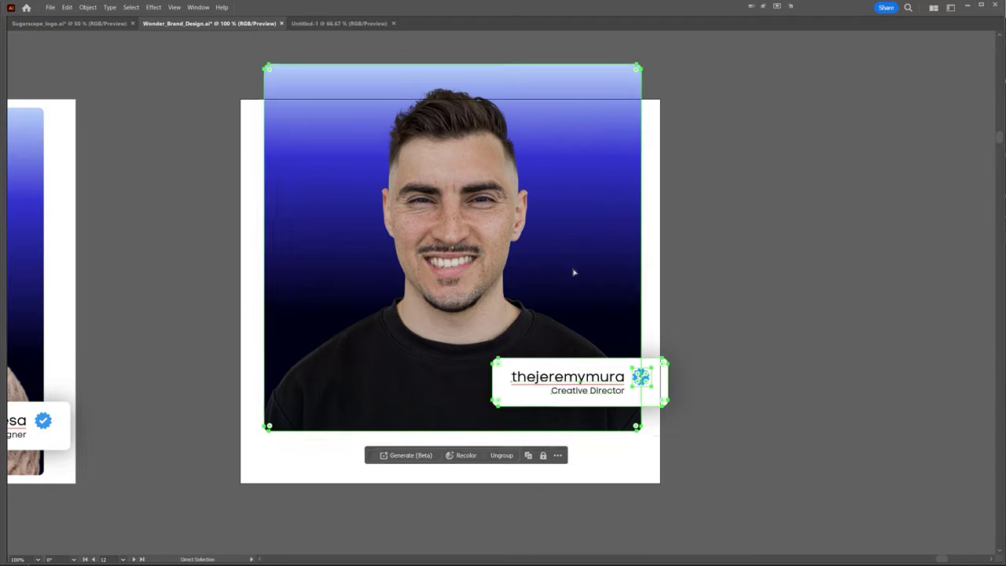
key(ctrl+z)
Isolate the portrait card group, move the portrait, gradient background and name tag apart individually, and undo the moves.
double_click(542, 256)
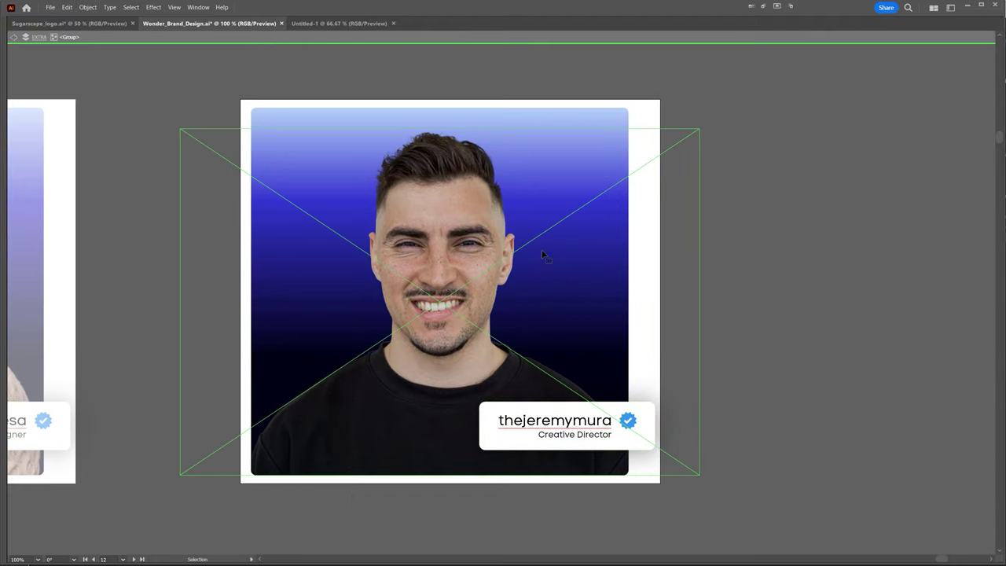
drag(550, 286, 496, 245)
key(ctrl+z)
drag(602, 154, 881, 159)
drag(343, 164, 30, 157)
drag(508, 408, 479, 259)
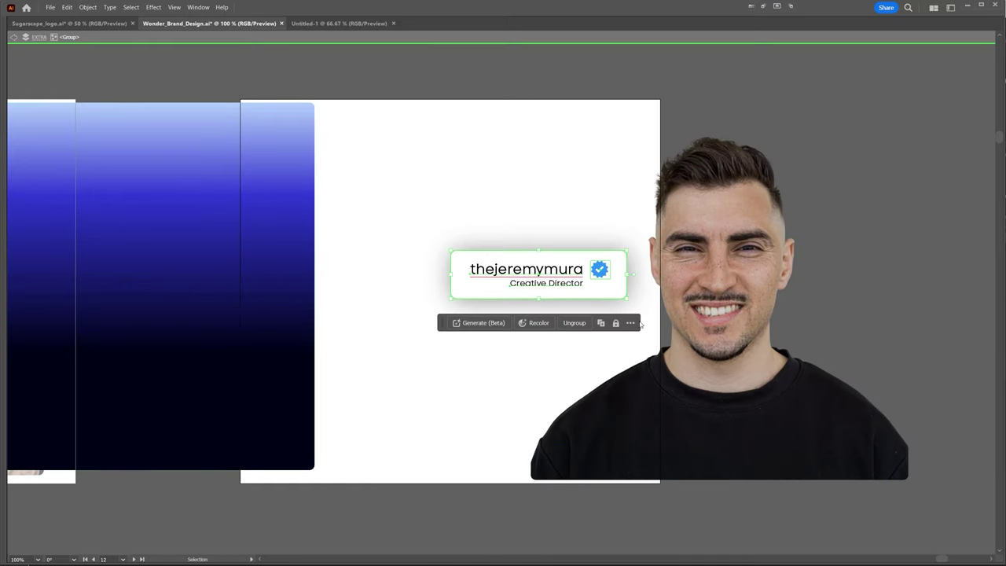
key(ctrl+z)
key(ctrl+z)
key(ctrl+z)
Shift the portrait left and the name tag right within the isolated group, and undo both moves.
drag(539, 294, 256, 294)
drag(569, 426, 688, 427)
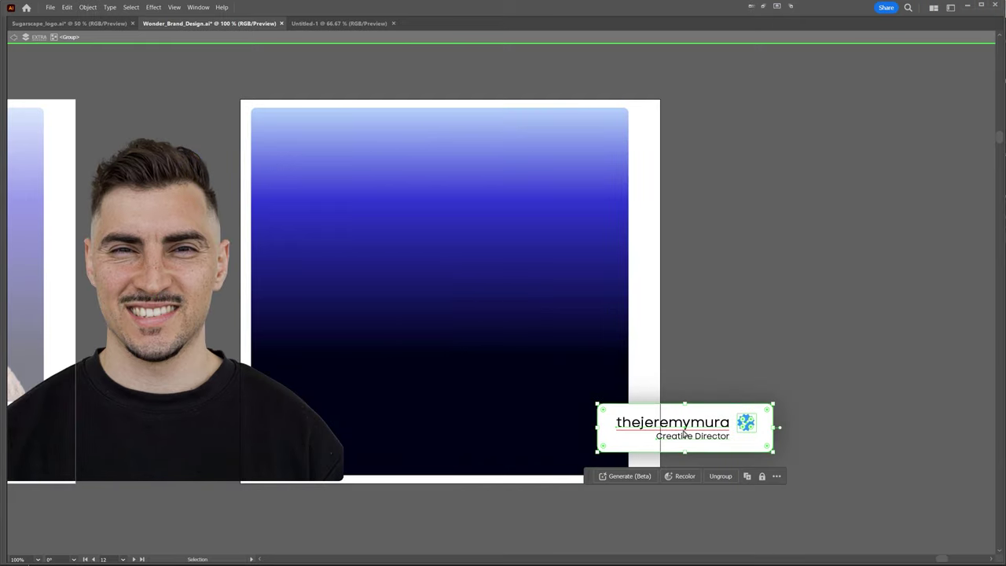
key(ctrl+z)
key(ctrl+z)
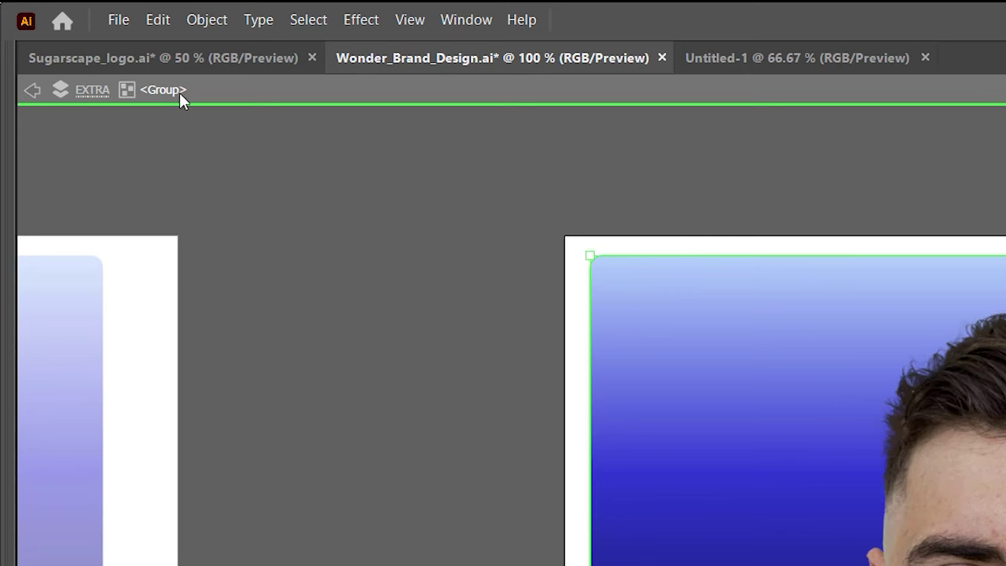
Isolate the portrait's nested clip group, step back up through its parent group and the EXTRA layer, and exit isolation mode.
double_click(959, 472)
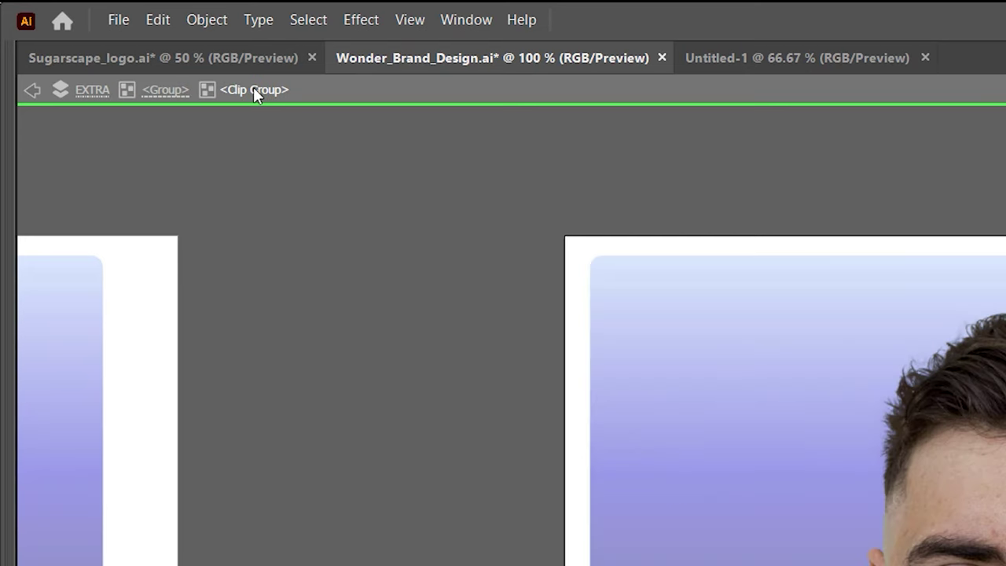
click(173, 91)
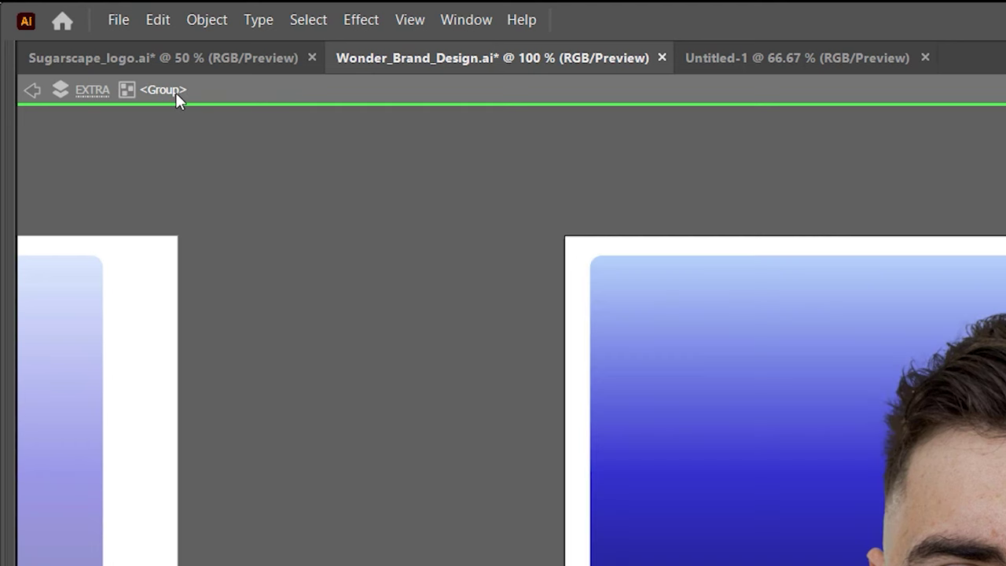
click(77, 96)
click(494, 238)
key(Escape)
drag(821, 511, 1004, 525)
key(ctrl+z)
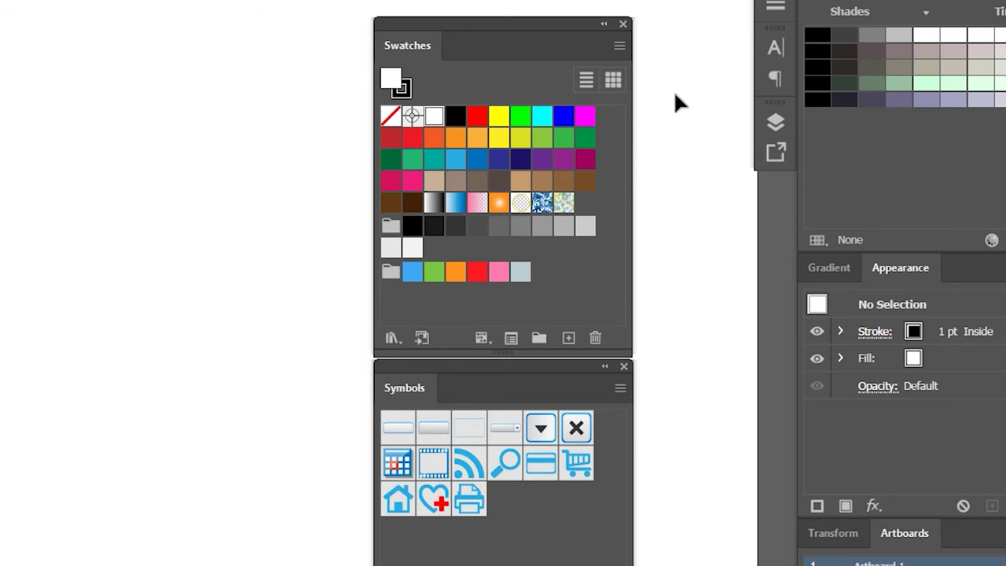
Select and delete all unused swatches in the Untitled-1 document, and open the Graphic Styles options.
click(619, 46)
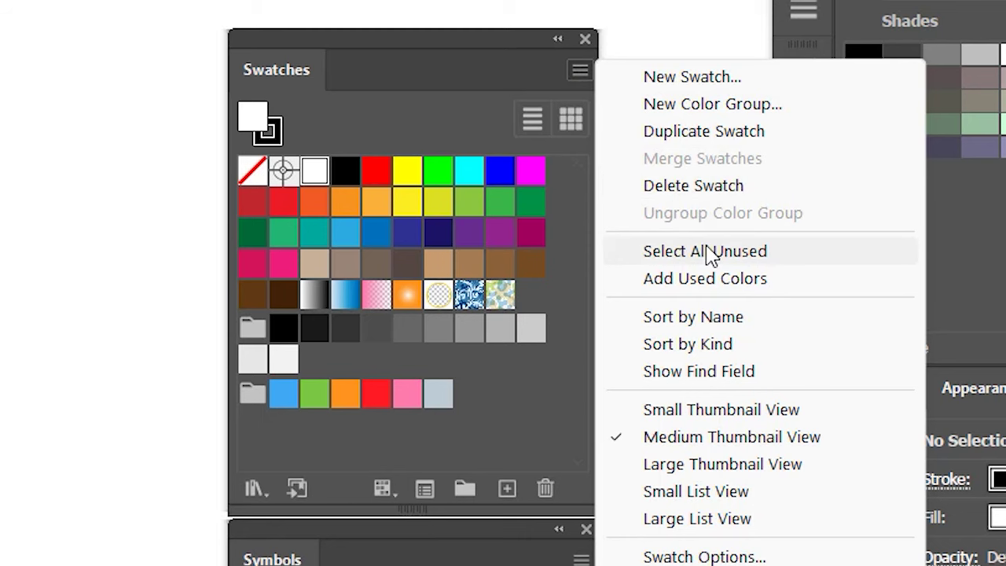
click(712, 255)
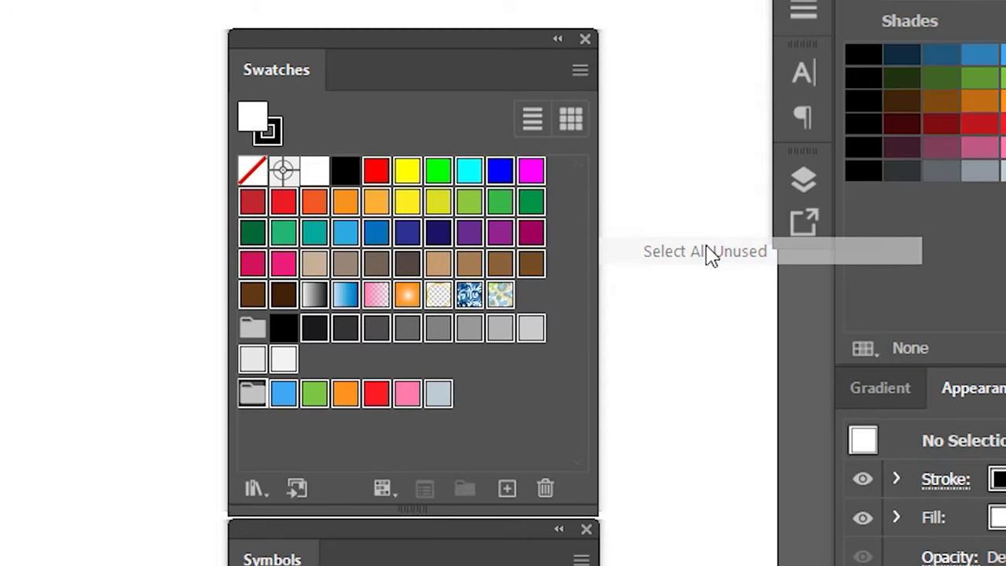
click(545, 487)
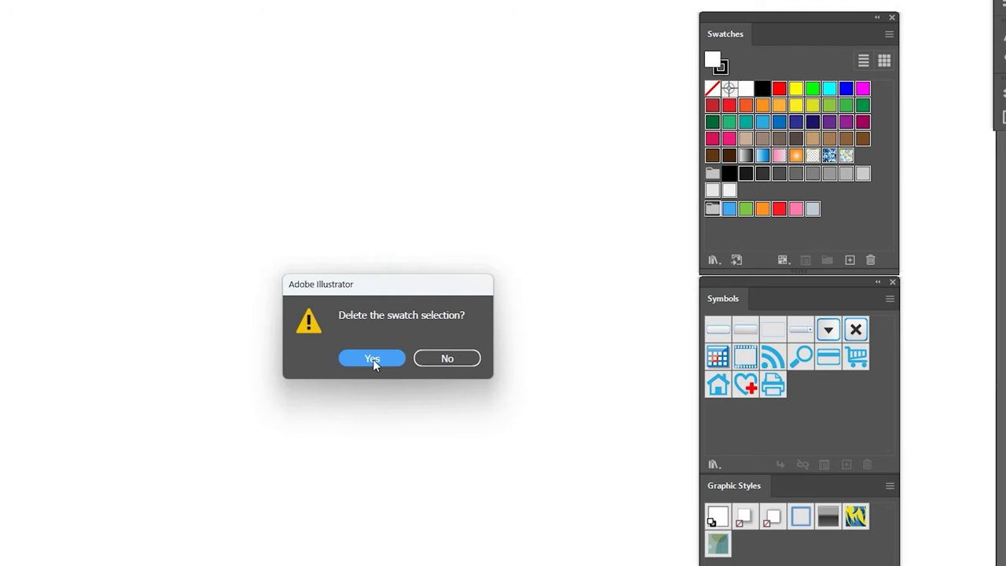
click(373, 359)
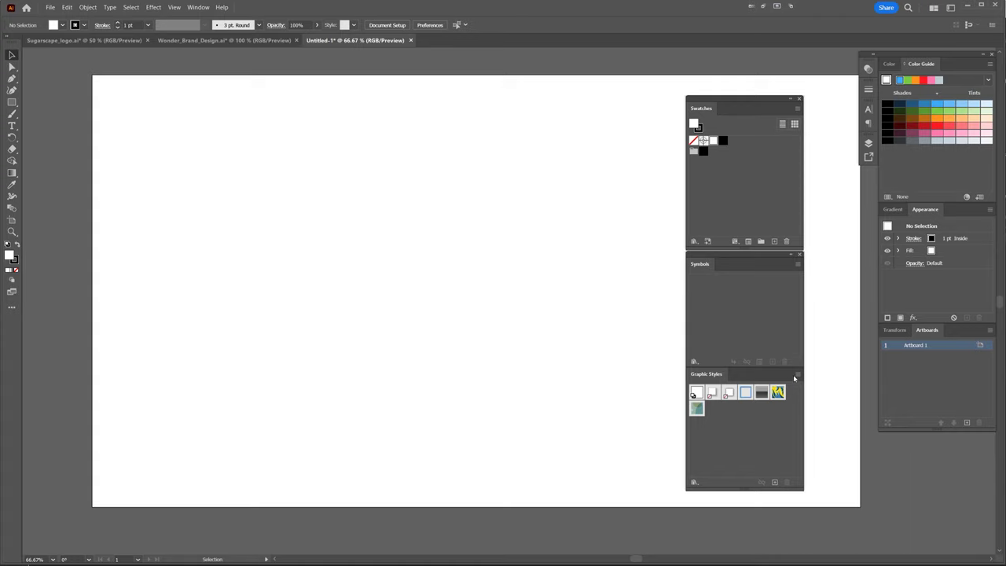
click(797, 368)
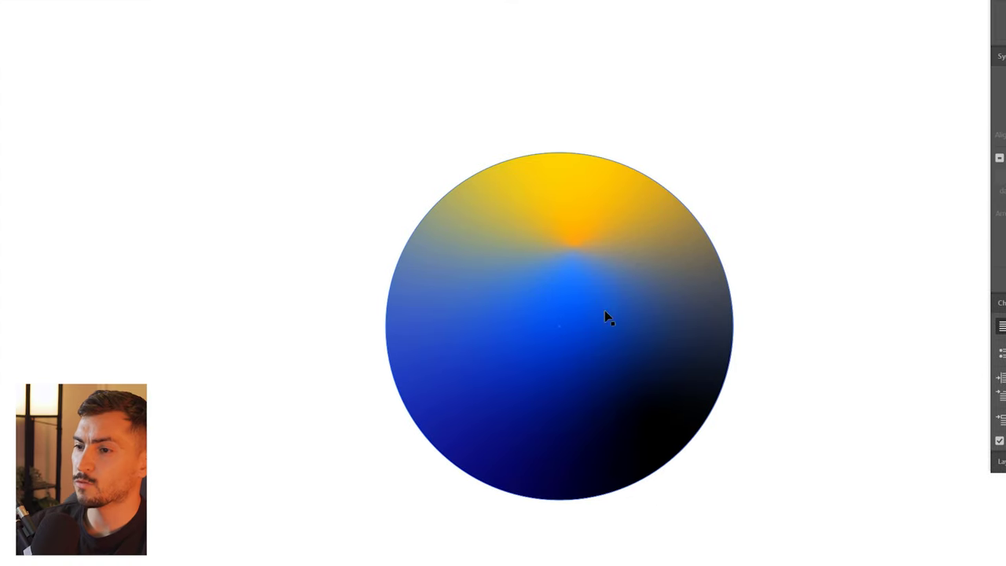
Bring the Gradient settings beside the large circle and give it a linear gray-to-white gradient fill.
drag(606, 319, 676, 235)
scroll(674, 195, up, 1)
drag(674, 194, 626, 211)
drag(1005, 121, 749, 121)
click(793, 144)
drag(835, 115, 852, 129)
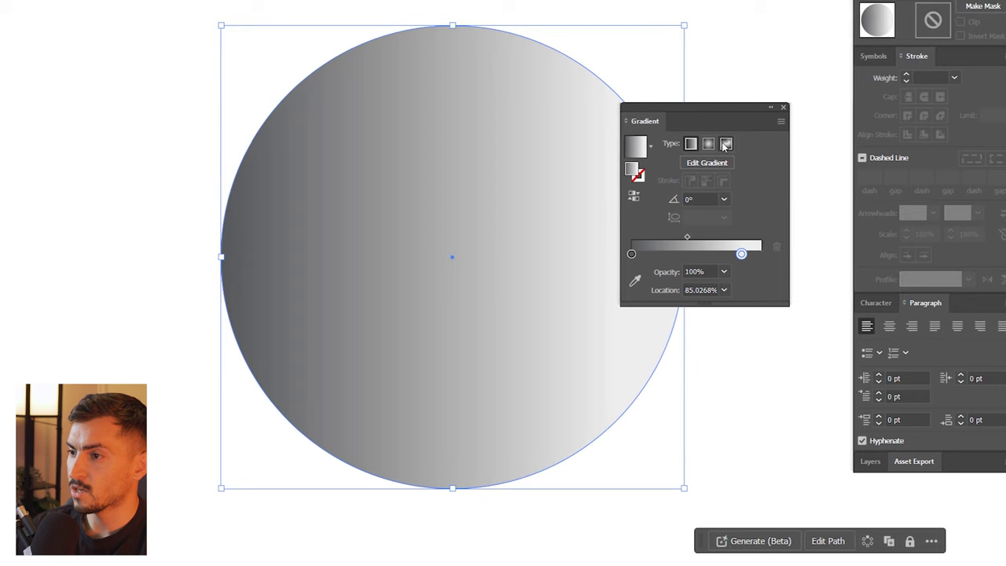
Turn the circle's fill into a freeform points gradient and add orange, purple and dark blue color stops inside it.
key(g)
drag(686, 111, 791, 129)
click(507, 170)
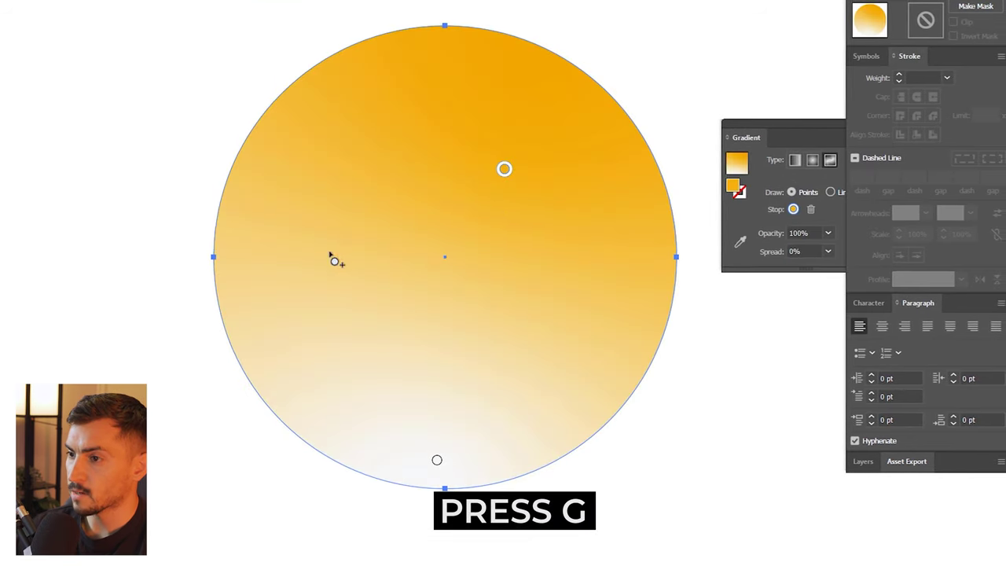
click(331, 252)
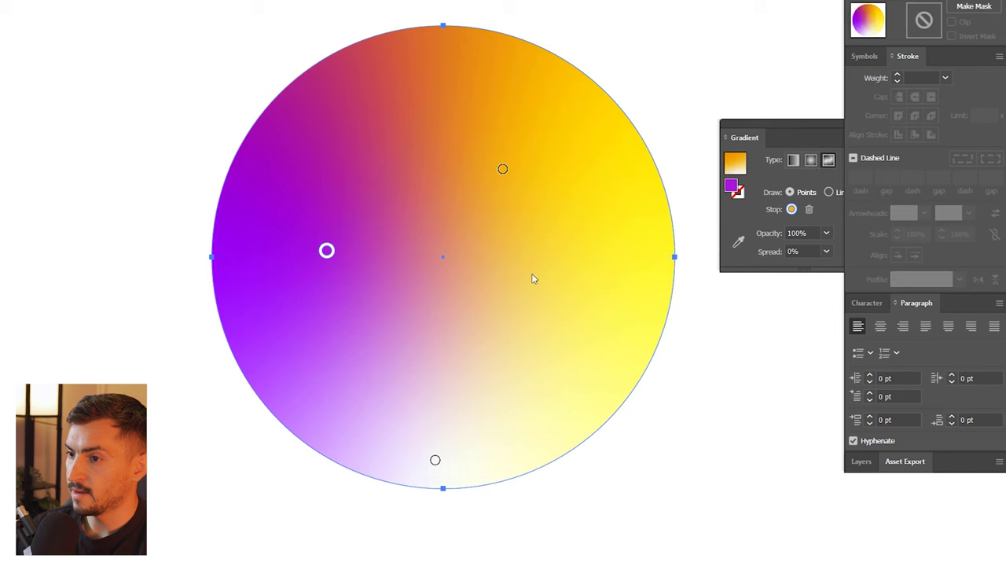
click(514, 306)
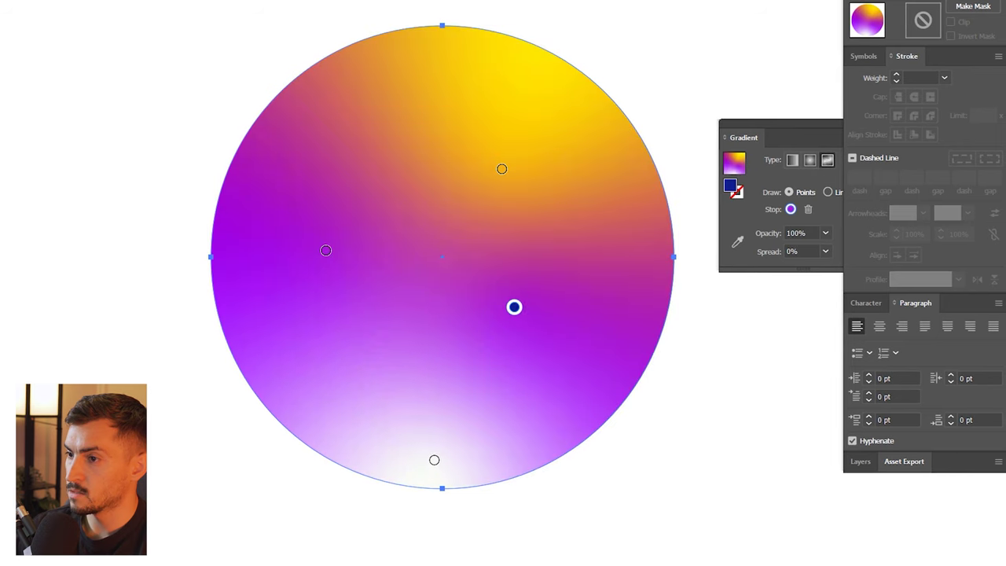
Add two light blue color stops to the circle's freeform gradient, moving the lower one near the center, and select the dark blue stop.
click(615, 215)
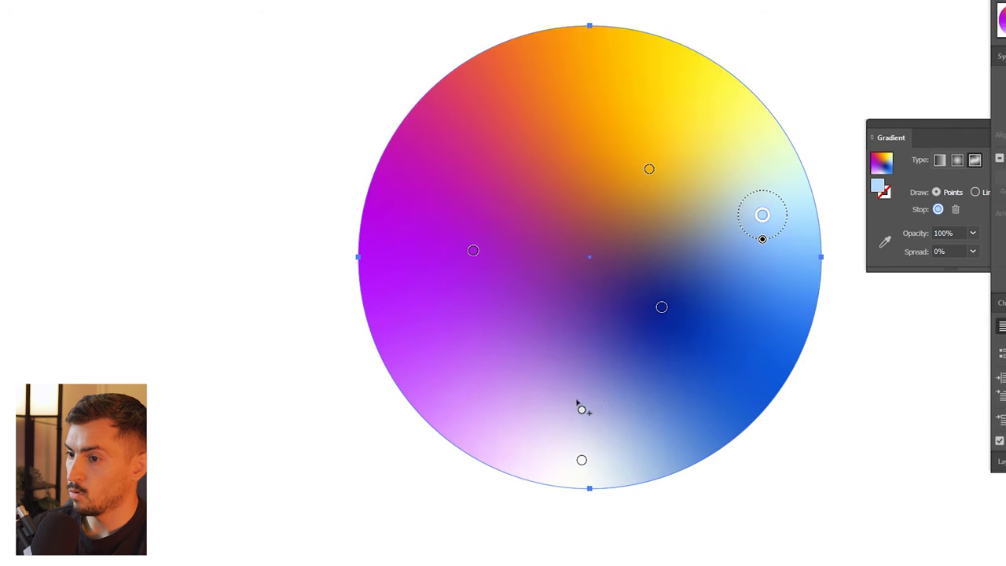
click(417, 399)
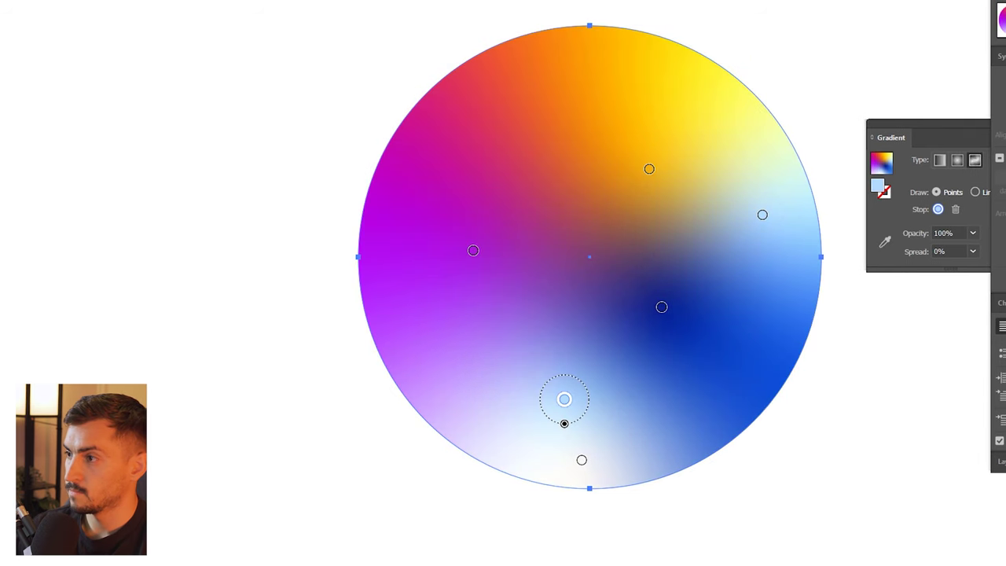
drag(565, 399, 550, 247)
click(662, 307)
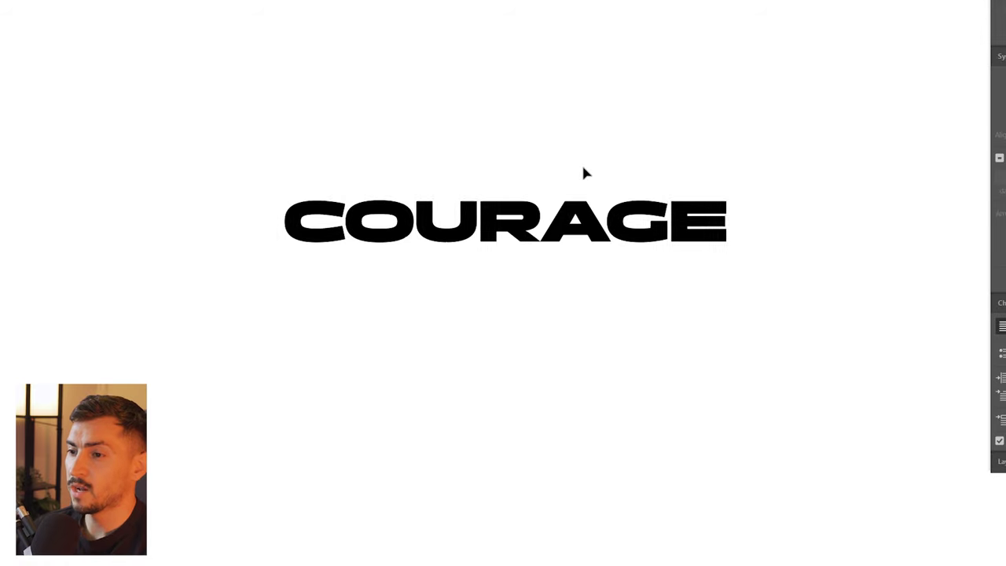
Bring the Appearance settings below the COURAGE text and add a Drop Shadow effect to it.
scroll(584, 174, up, 3)
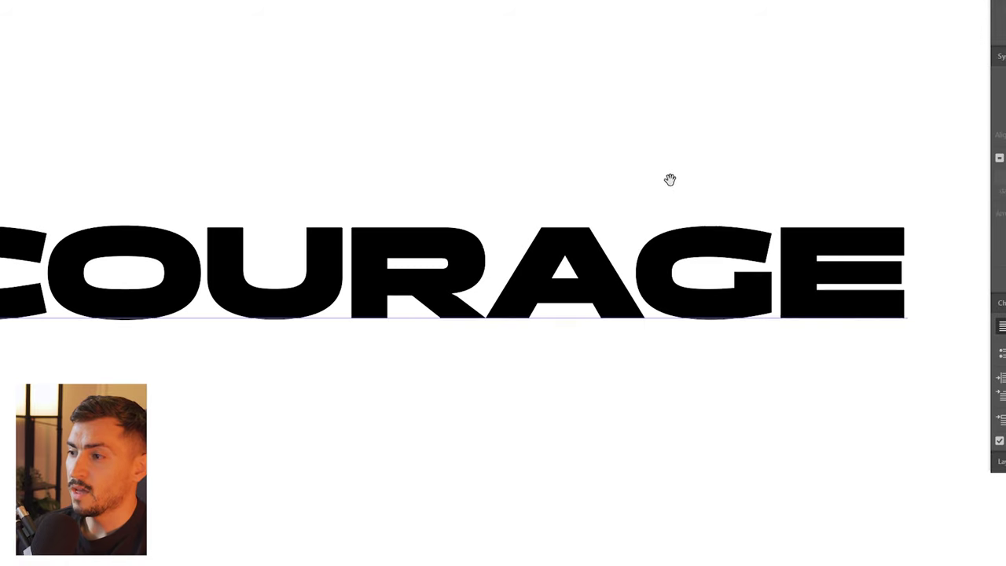
key(shift+F6)
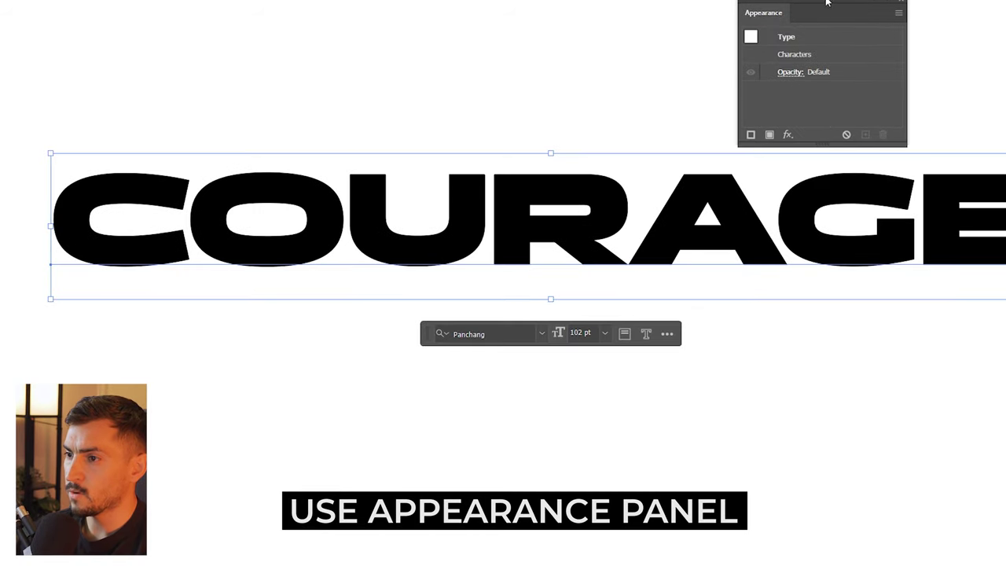
drag(825, 3, 756, 288)
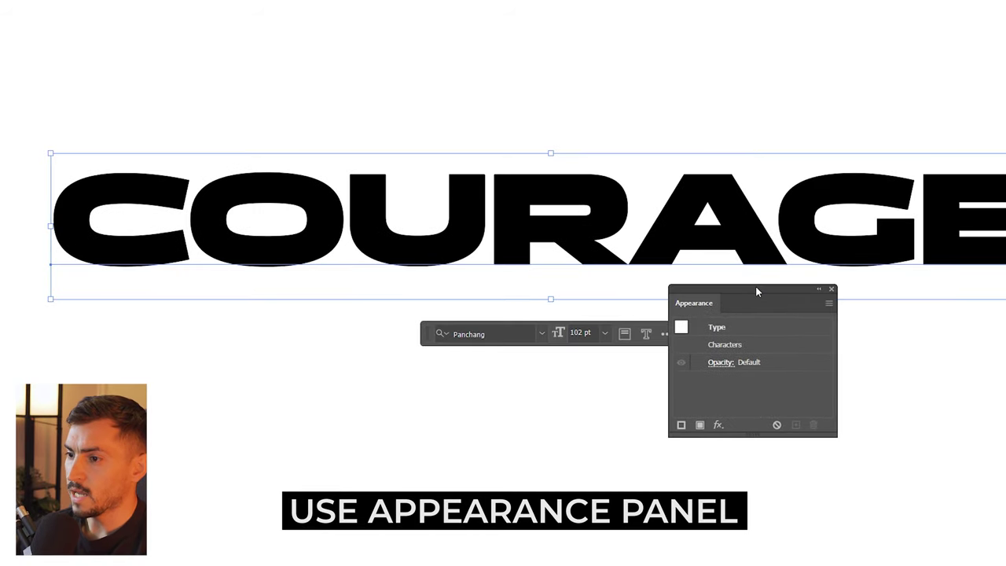
click(717, 425)
mouse_move(774, 494)
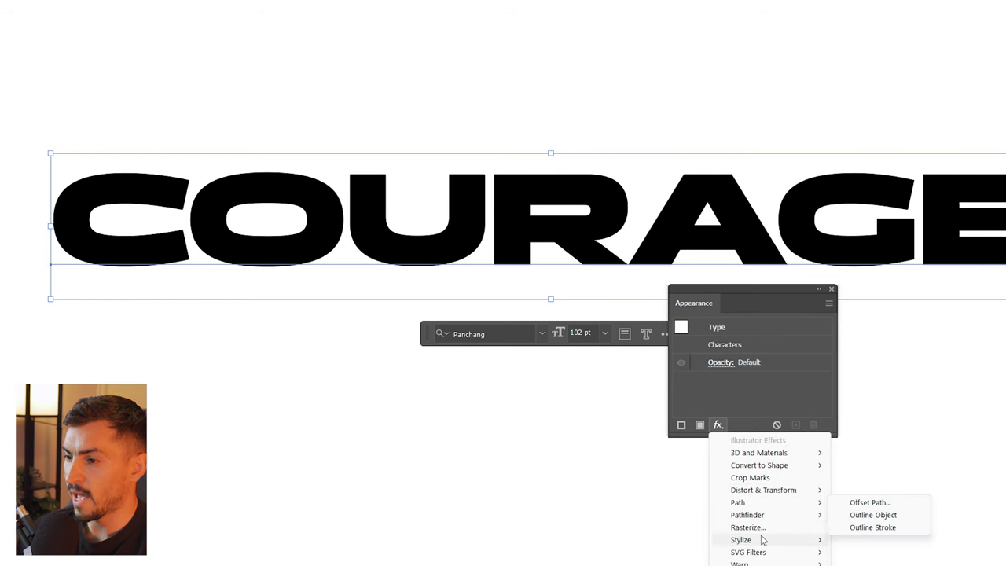
mouse_move(760, 541)
click(873, 542)
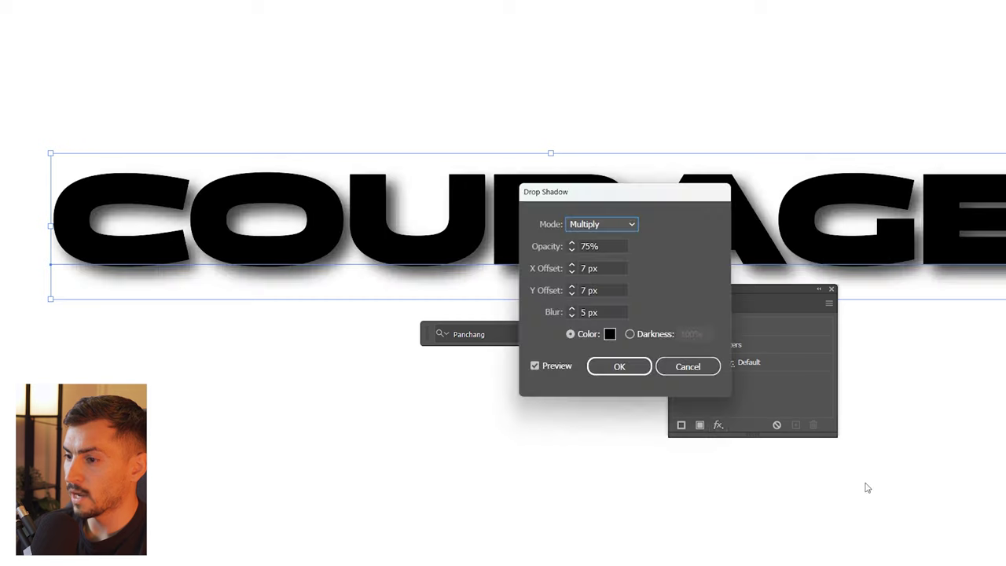
Set the drop shadow's blur to 0 px and its color to FF2400, and apply the effect.
click(573, 316)
drag(629, 197, 782, 183)
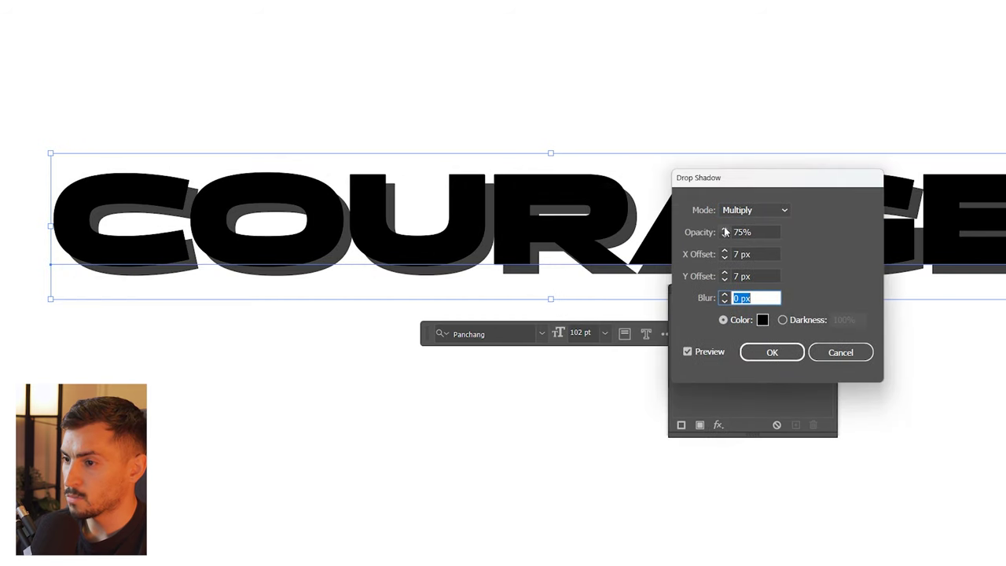
click(763, 320)
text(FF2400)
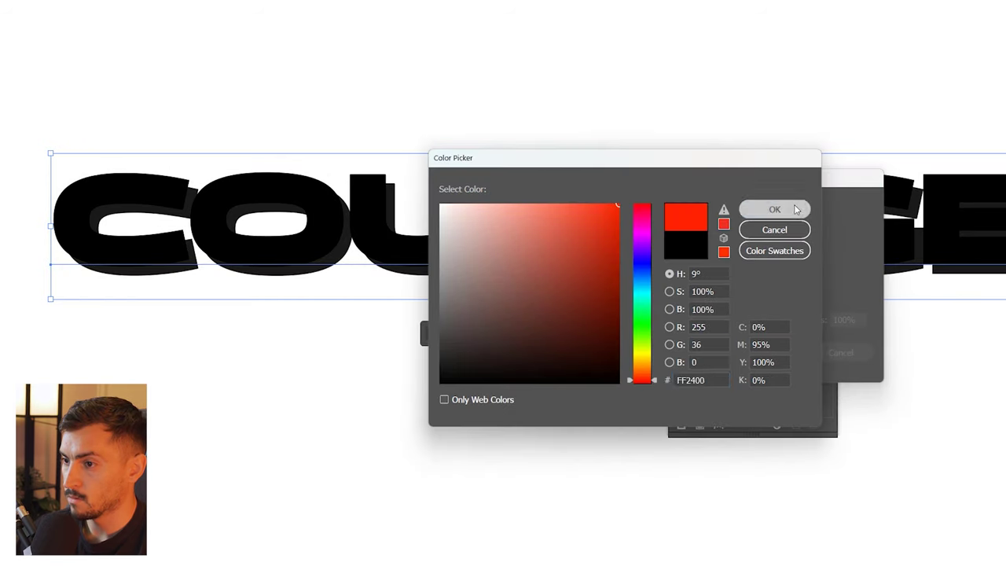
click(796, 209)
click(771, 350)
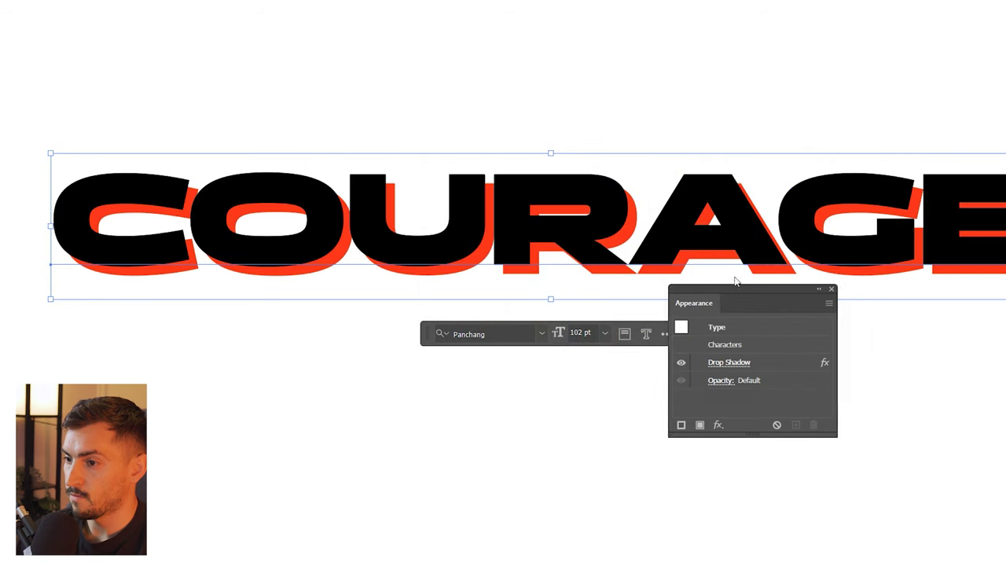
Enlarge the Appearance settings, add a new fill to the COURAGE text and color it orange.
drag(727, 293, 797, 137)
drag(799, 280, 799, 357)
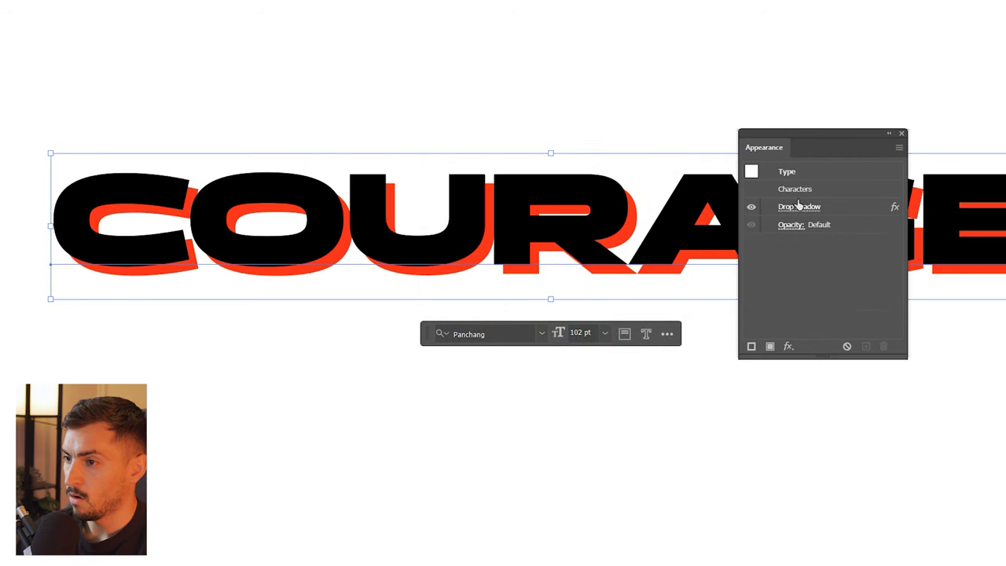
click(769, 346)
click(825, 225)
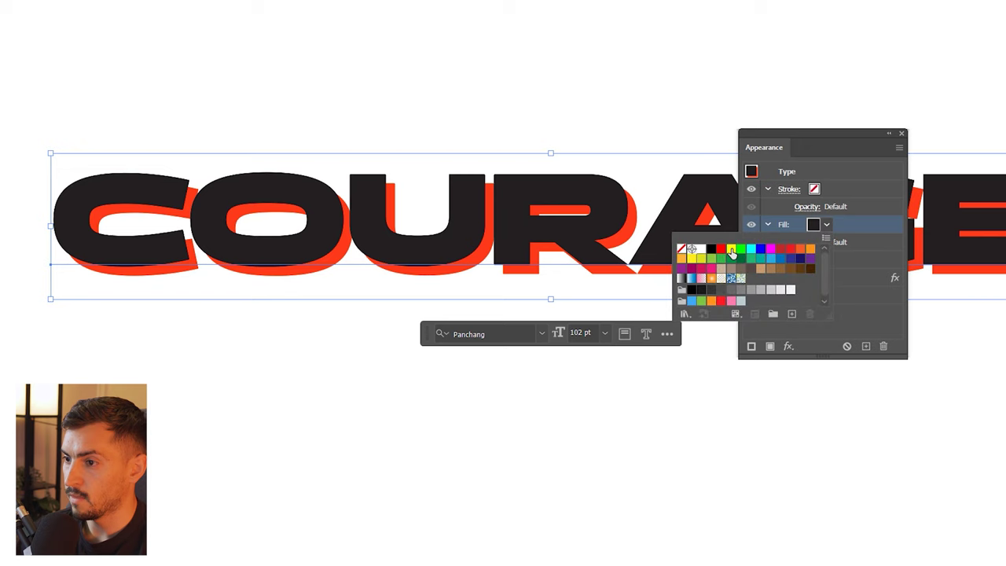
click(731, 250)
click(809, 249)
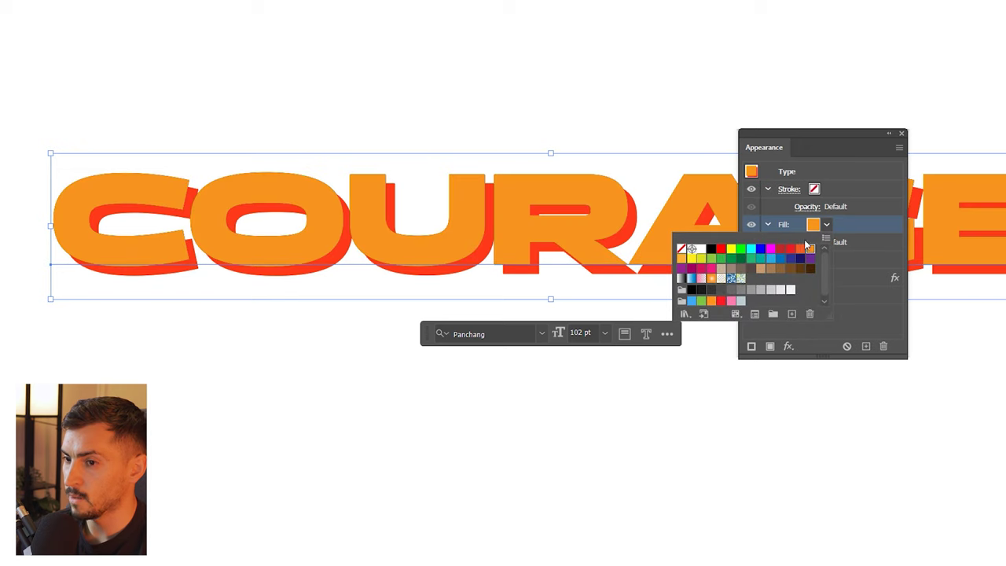
Add a black stroke to the COURAGE text, undo the extra fill, and set the stroke weight to 5 pt.
click(751, 347)
click(704, 389)
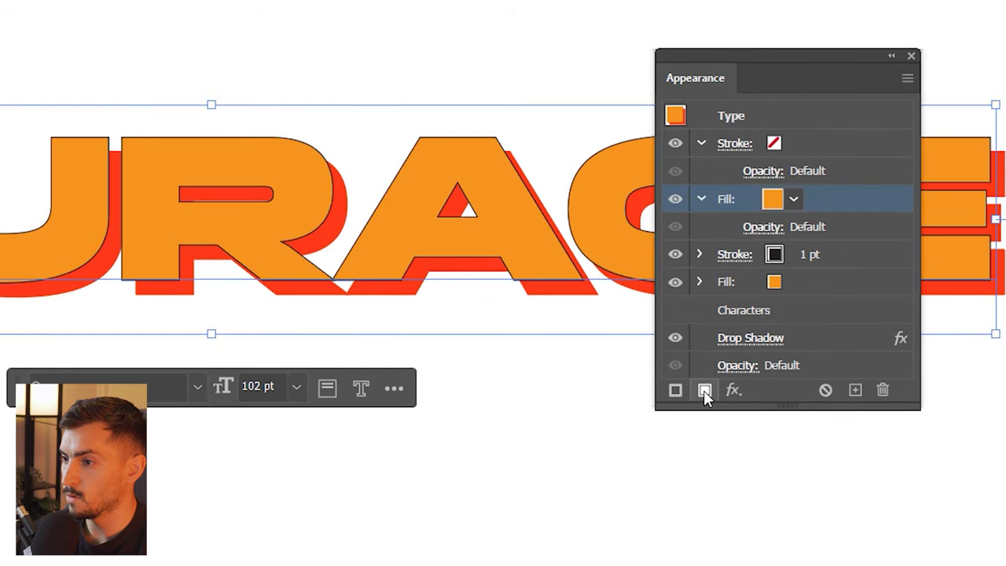
key(ctrl+z)
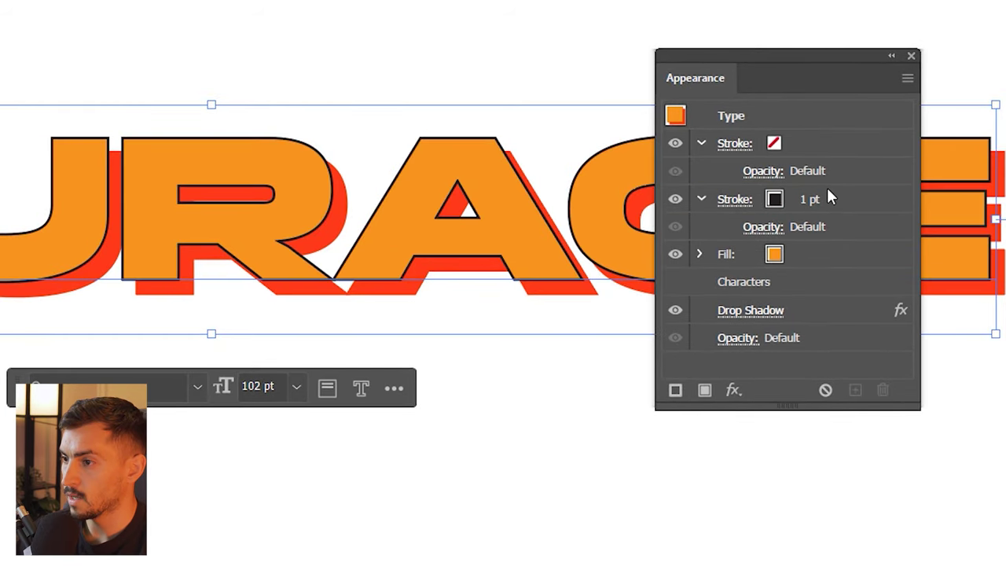
click(825, 199)
click(817, 195)
click(817, 195)
click(817, 195)
click(816, 195)
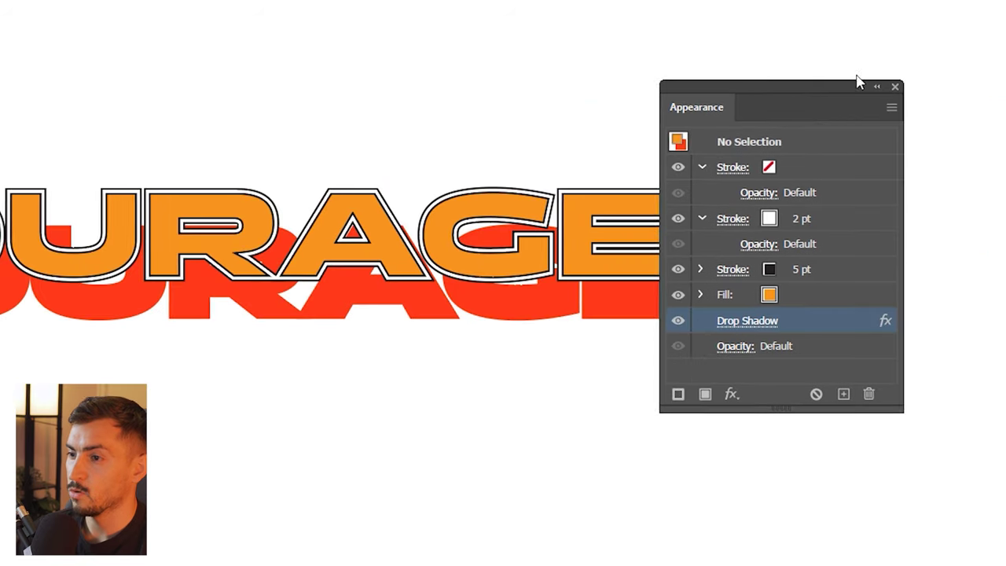
Reposition the COURAGE text and place the Appearance settings clear of it, lengthened to show every entry.
drag(858, 78, 941, 61)
drag(251, 245, 195, 281)
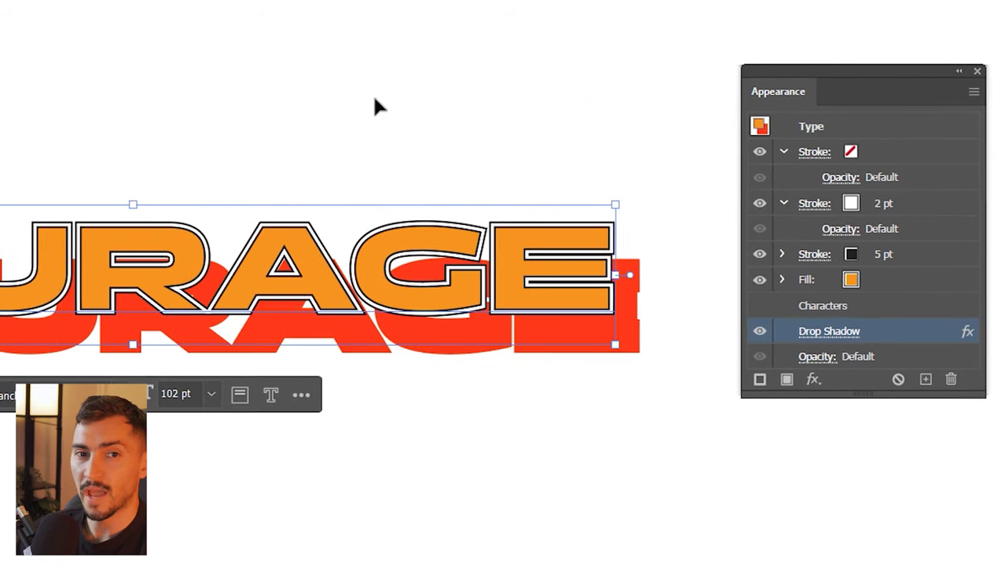
drag(806, 93, 788, 84)
drag(807, 388, 807, 497)
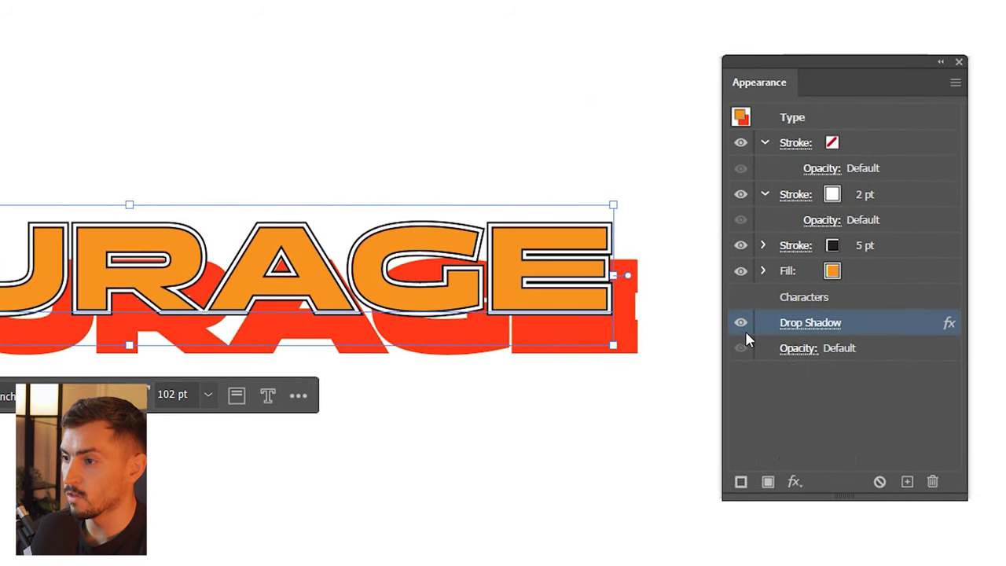
Hide the text's three strokes, its orange fill and the drop shadow one after another.
click(741, 144)
click(740, 194)
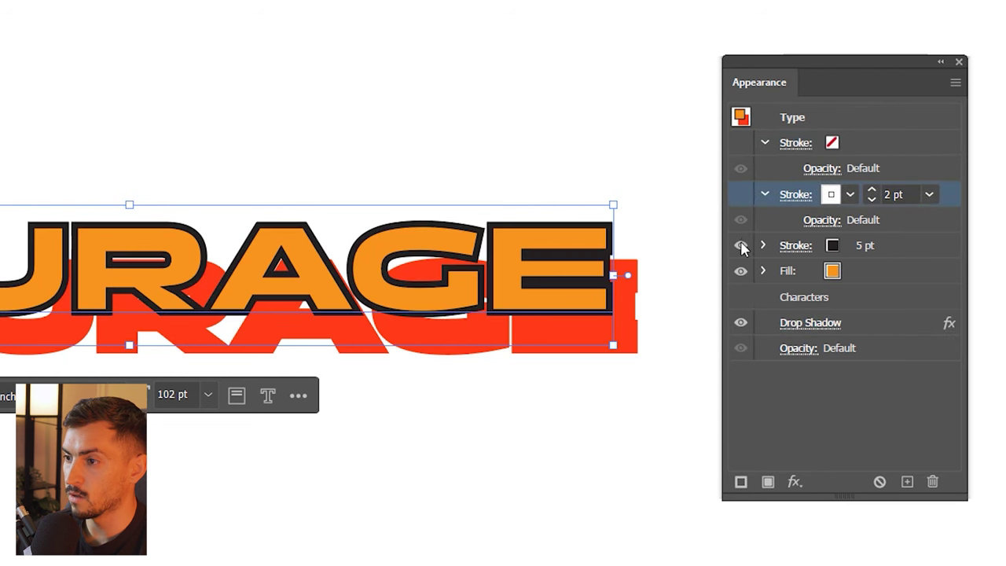
click(741, 245)
click(740, 270)
click(741, 323)
Turn the COURAGE text's strokes, orange fill and drop shadow back on.
click(313, 193)
drag(184, 236, 193, 182)
double_click(192, 187)
double_click(193, 190)
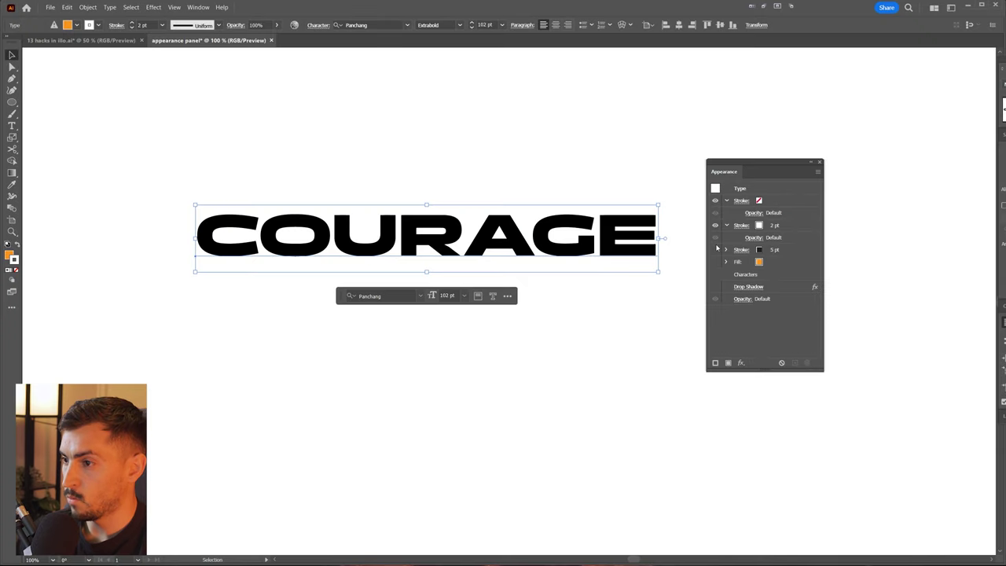
click(714, 249)
click(714, 261)
click(715, 287)
Retype the COURAGE text as "faith" and replace that with "HELLO THERE".
double_click(578, 237)
text(faith)
key(ctrl+a)
text(HEL)
text(O)
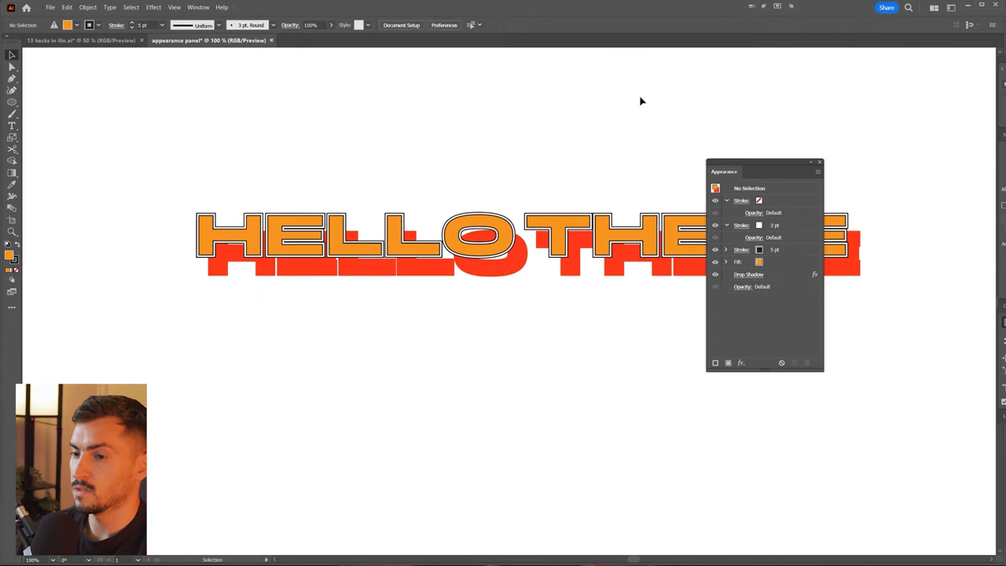